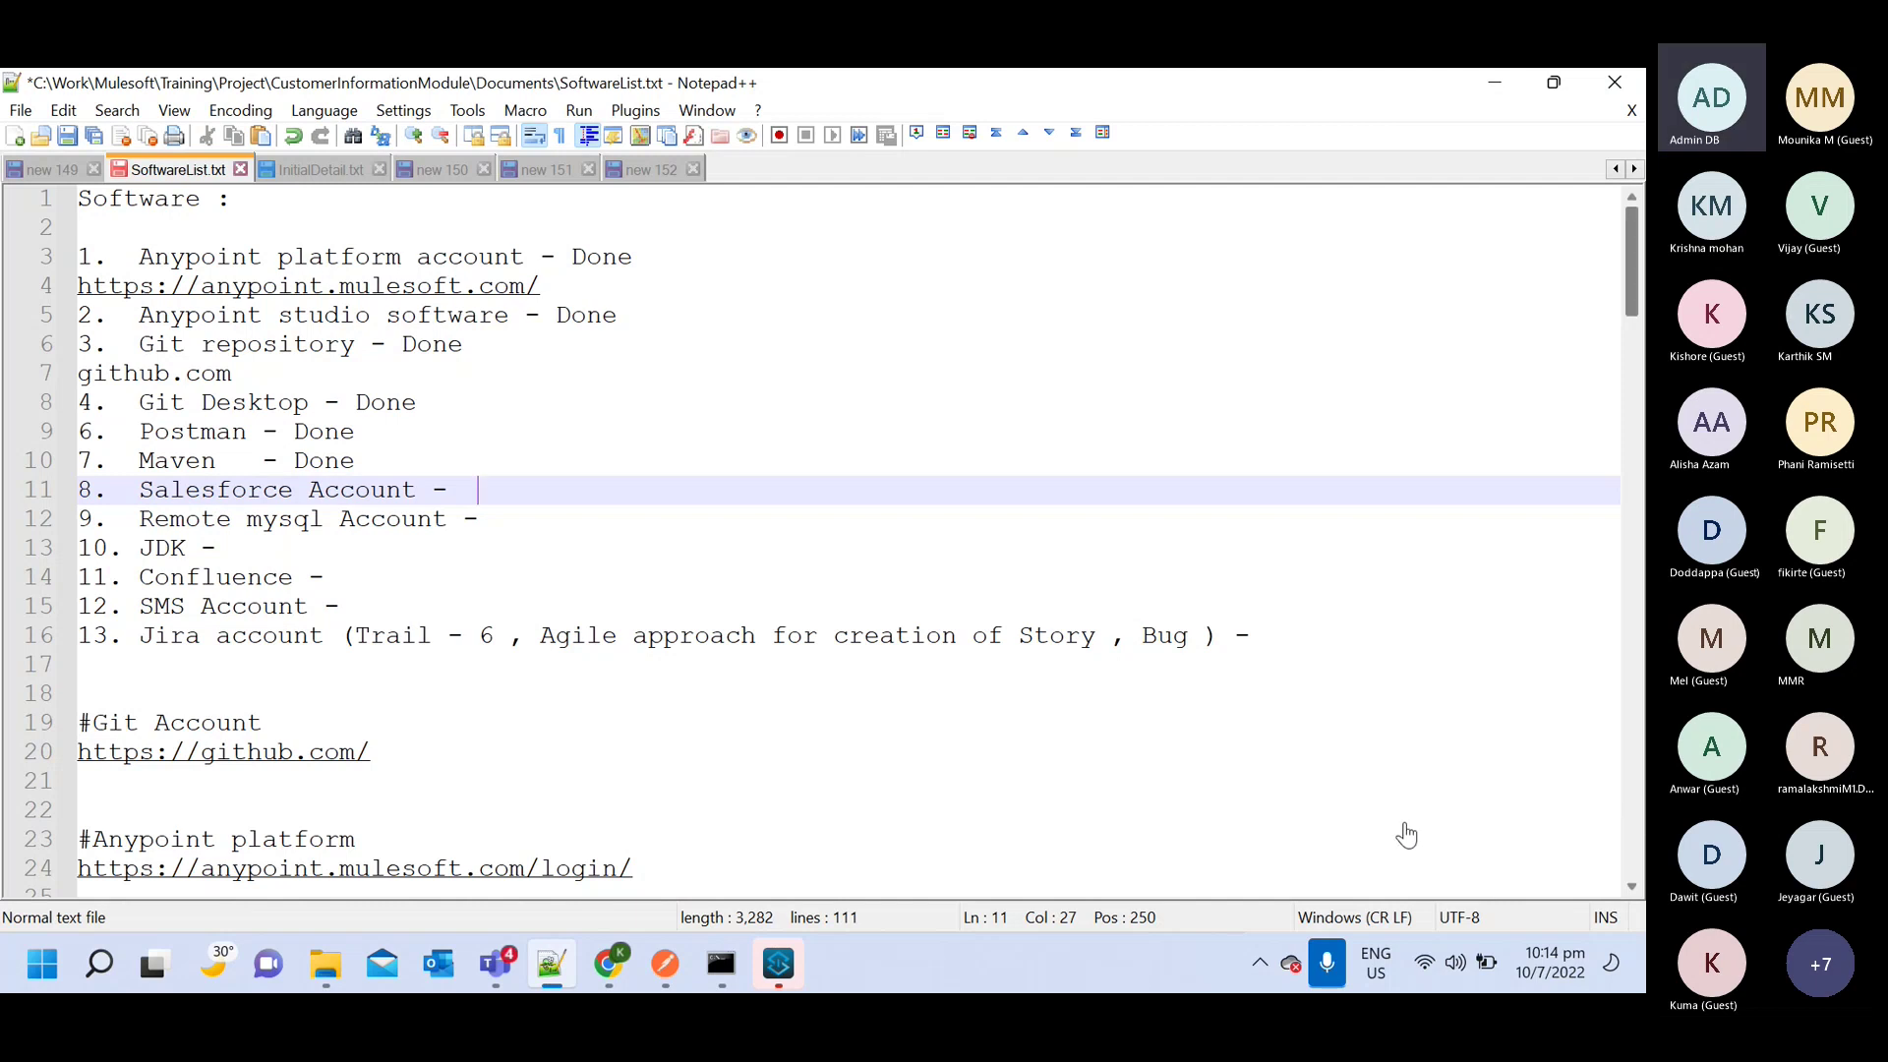
Step: Open developer.salesforce.com/signup in a new Chrome tab
mouse_move(607, 971)
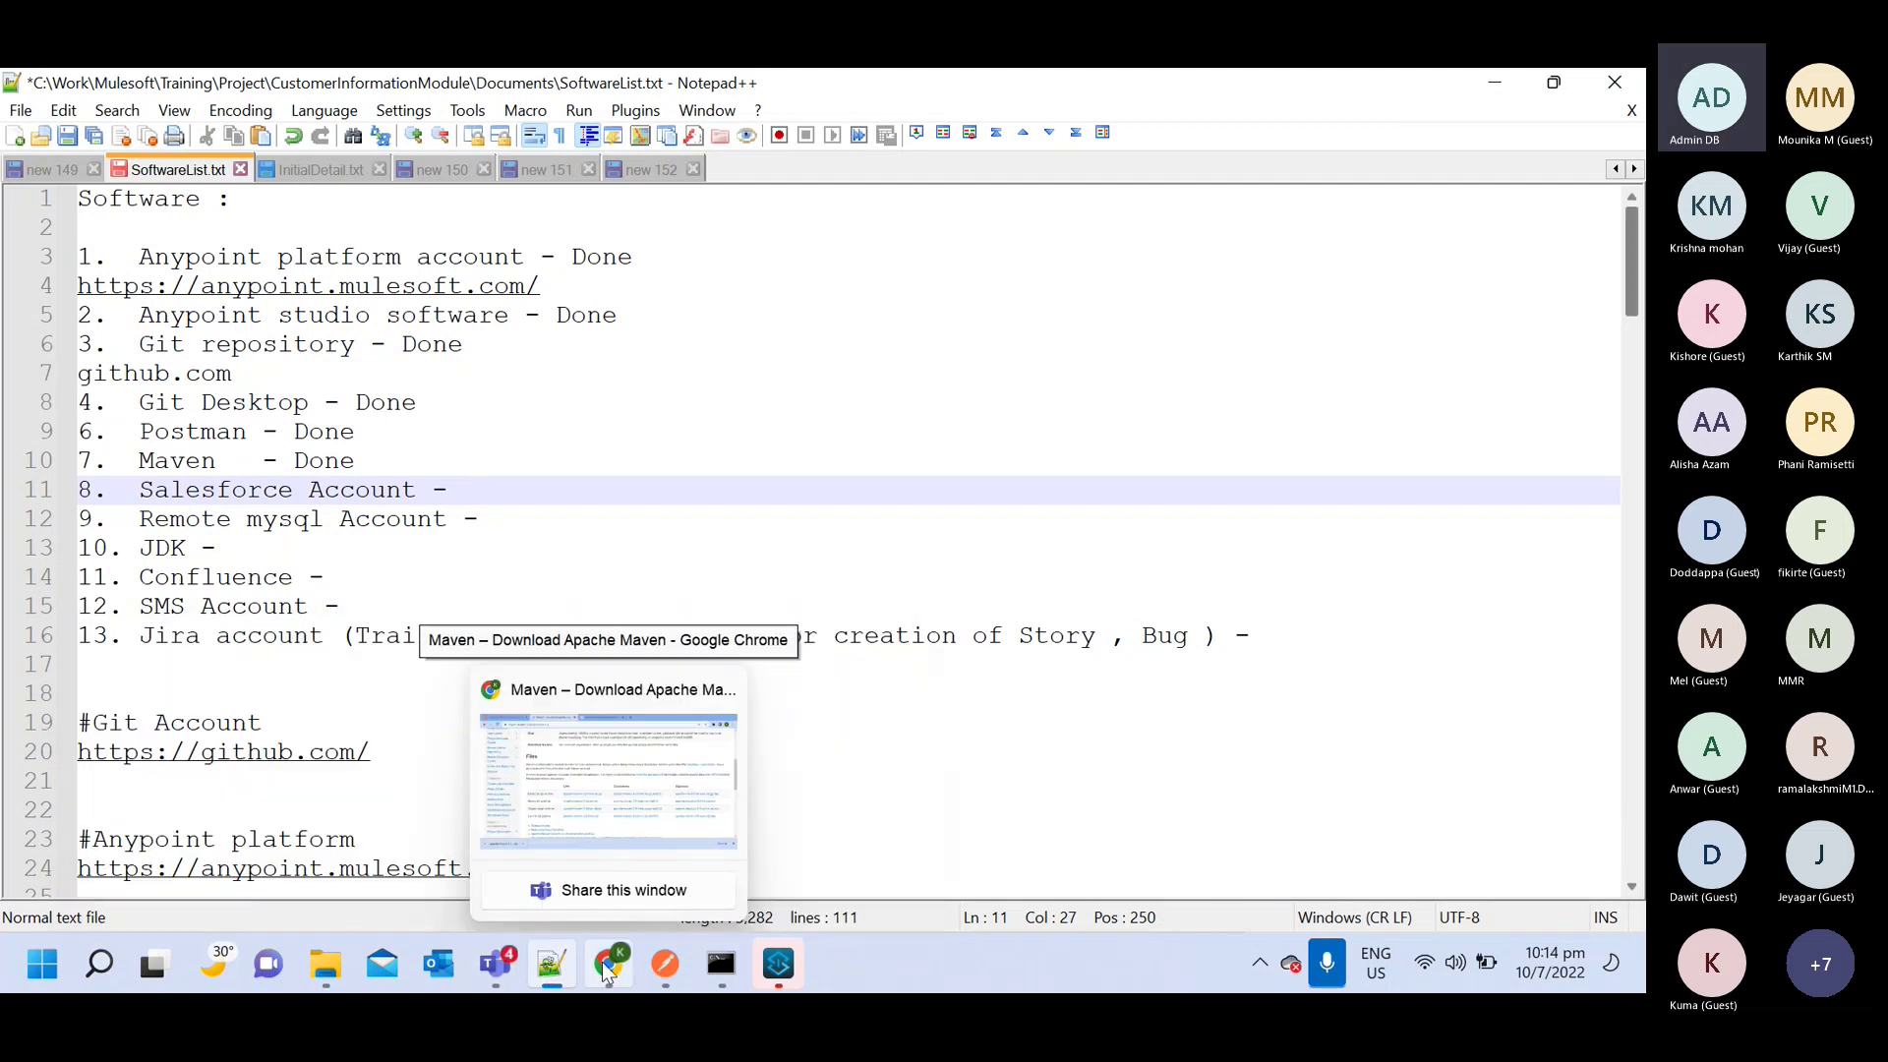
click(607, 777)
click(964, 89)
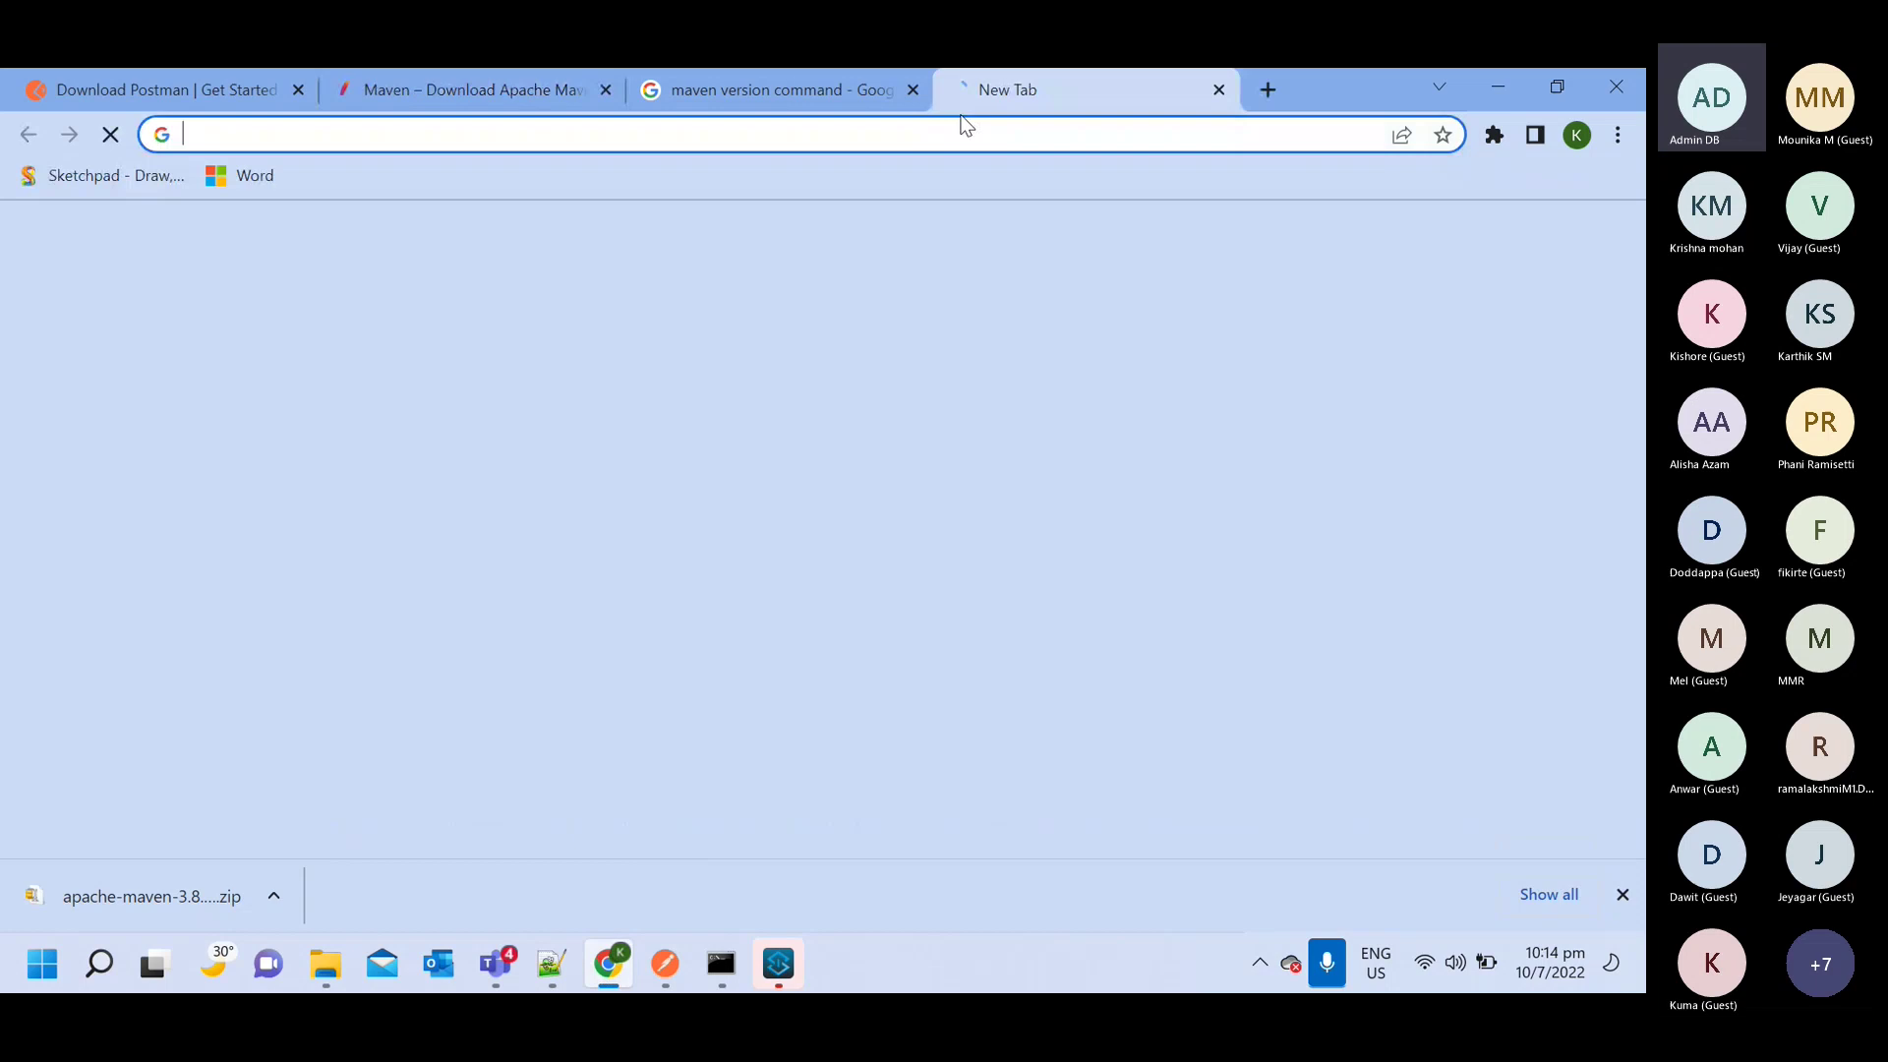
click(950, 130)
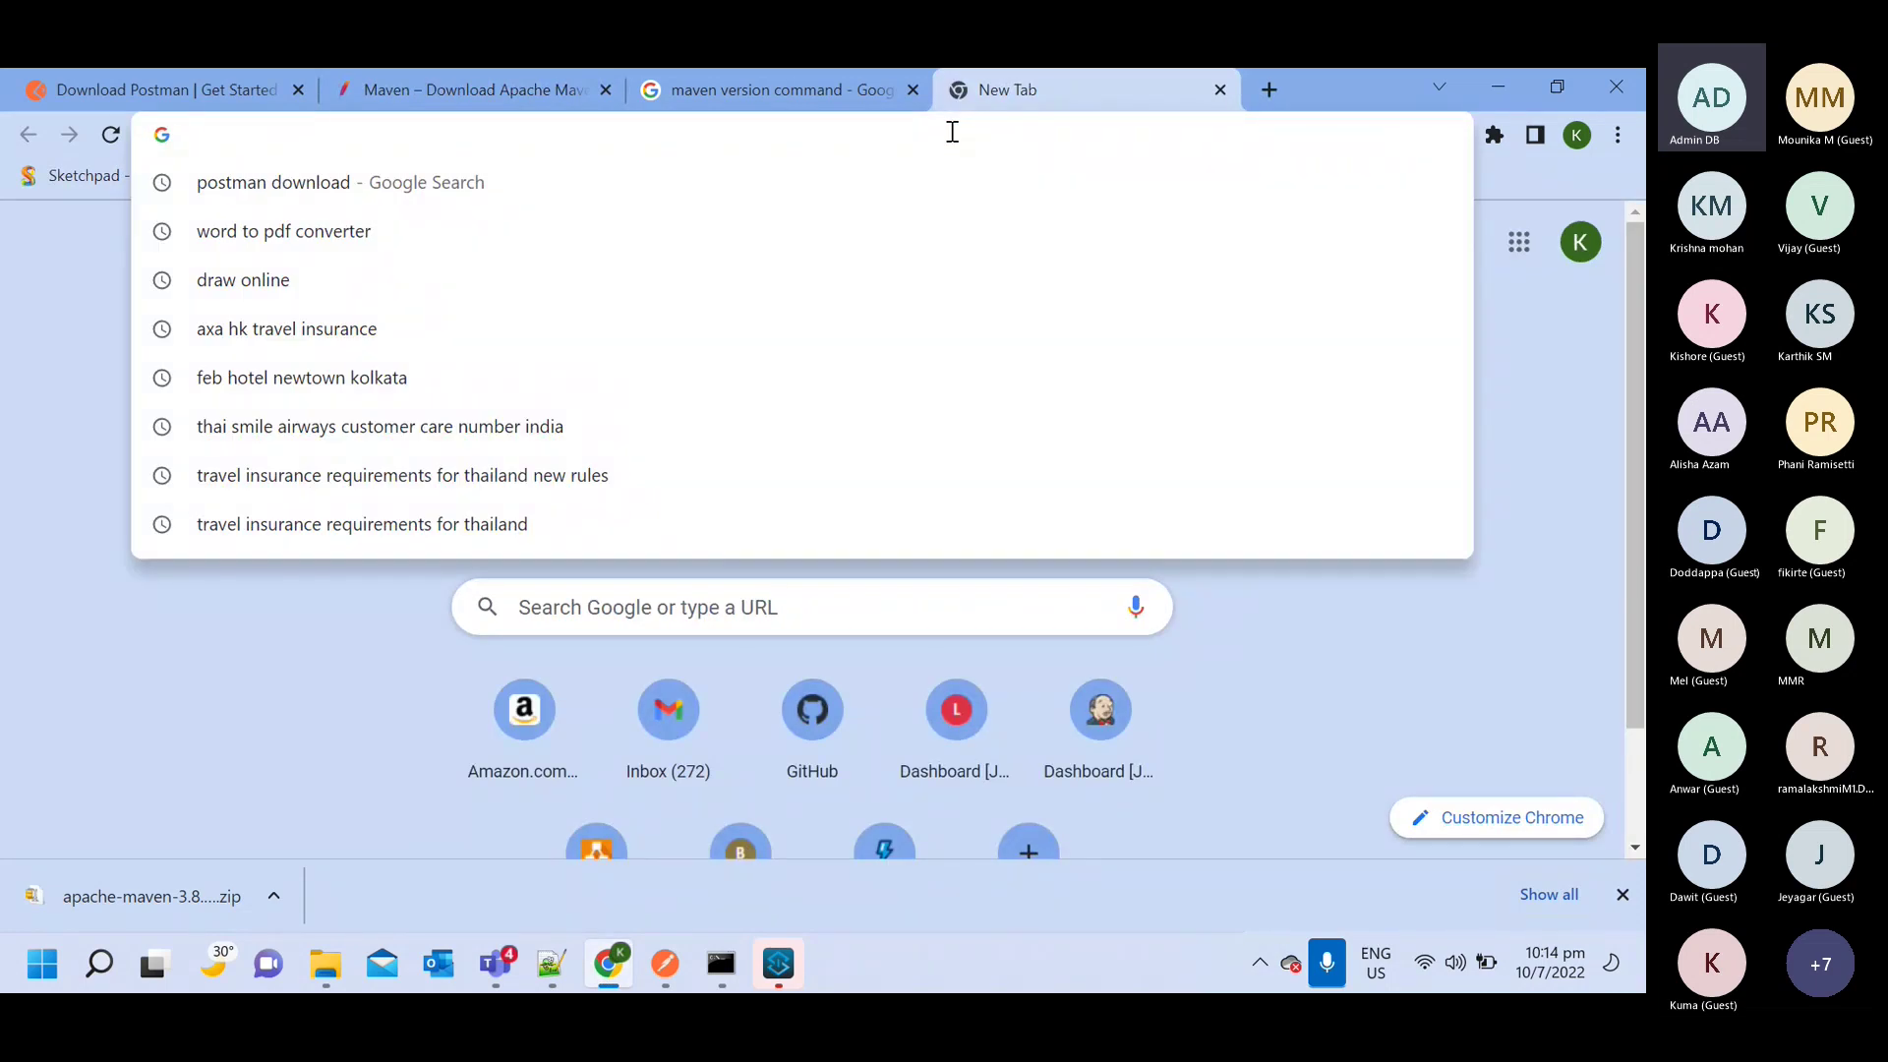
text(developer.salesforce.com/signup)
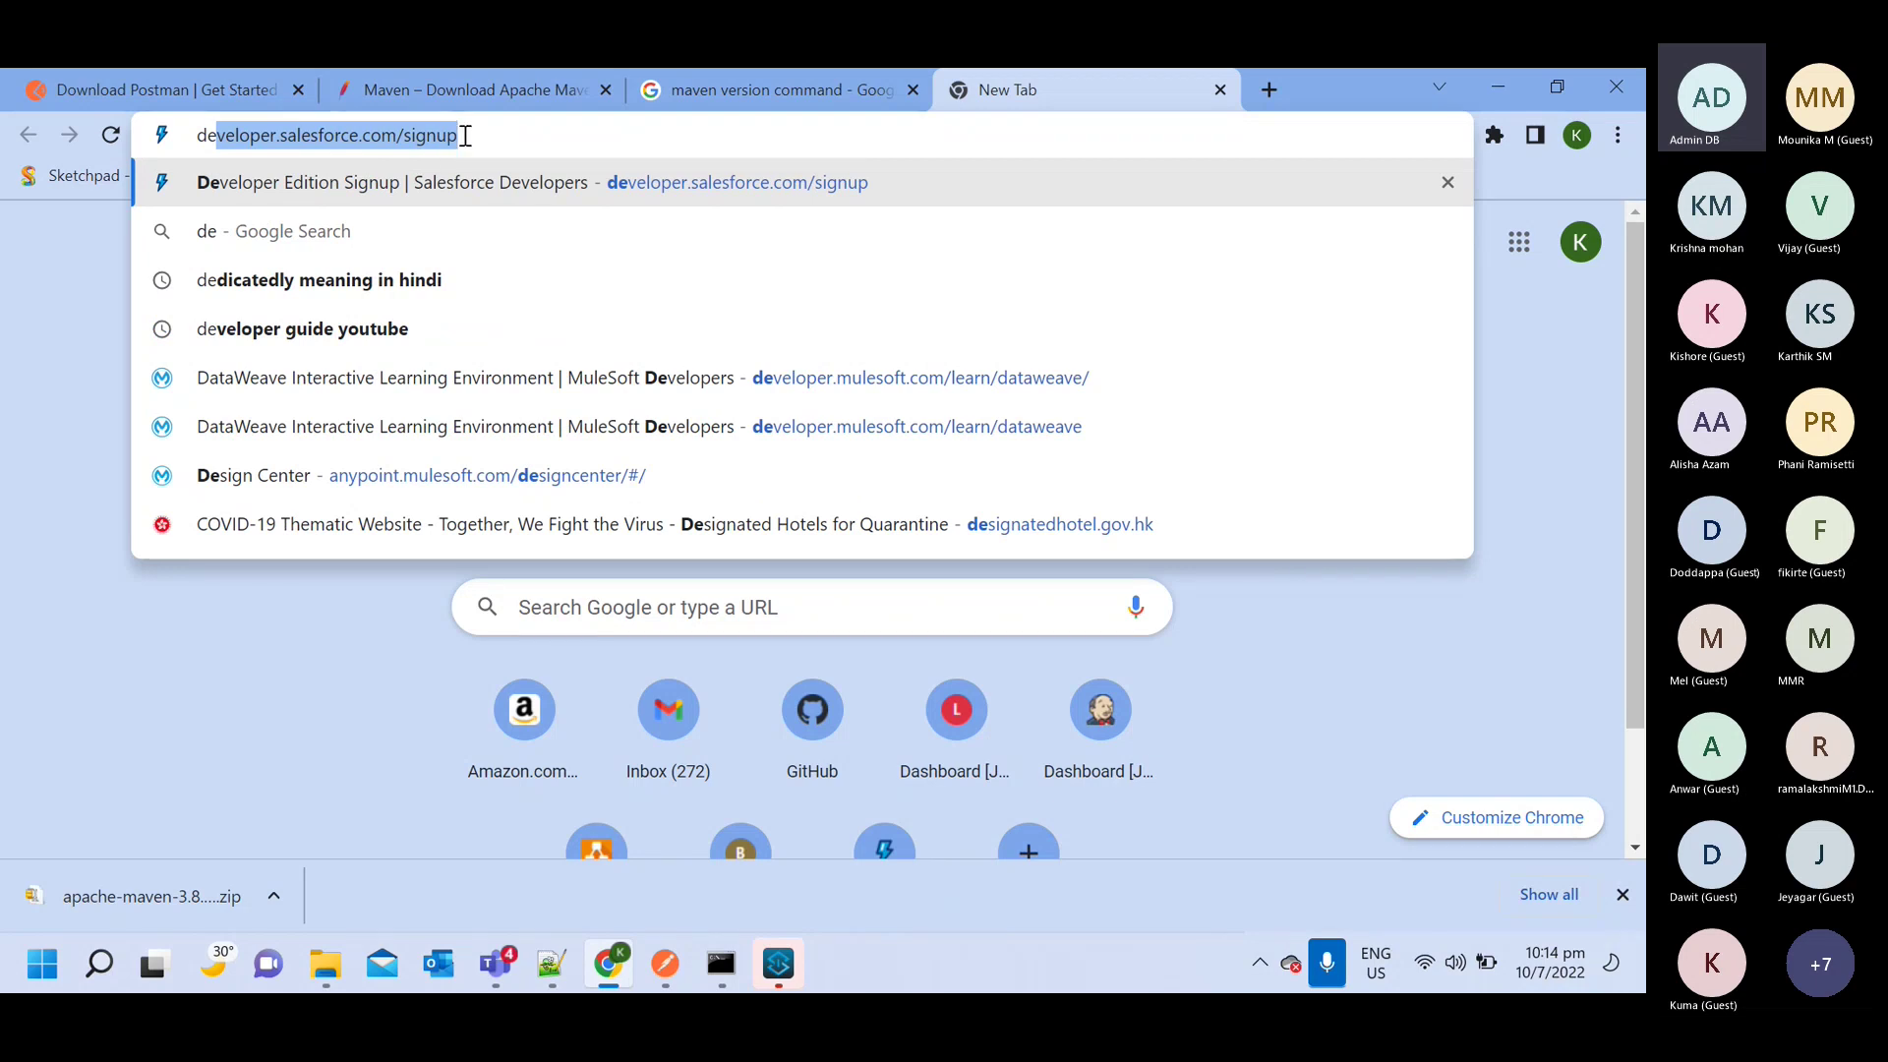
key(Return)
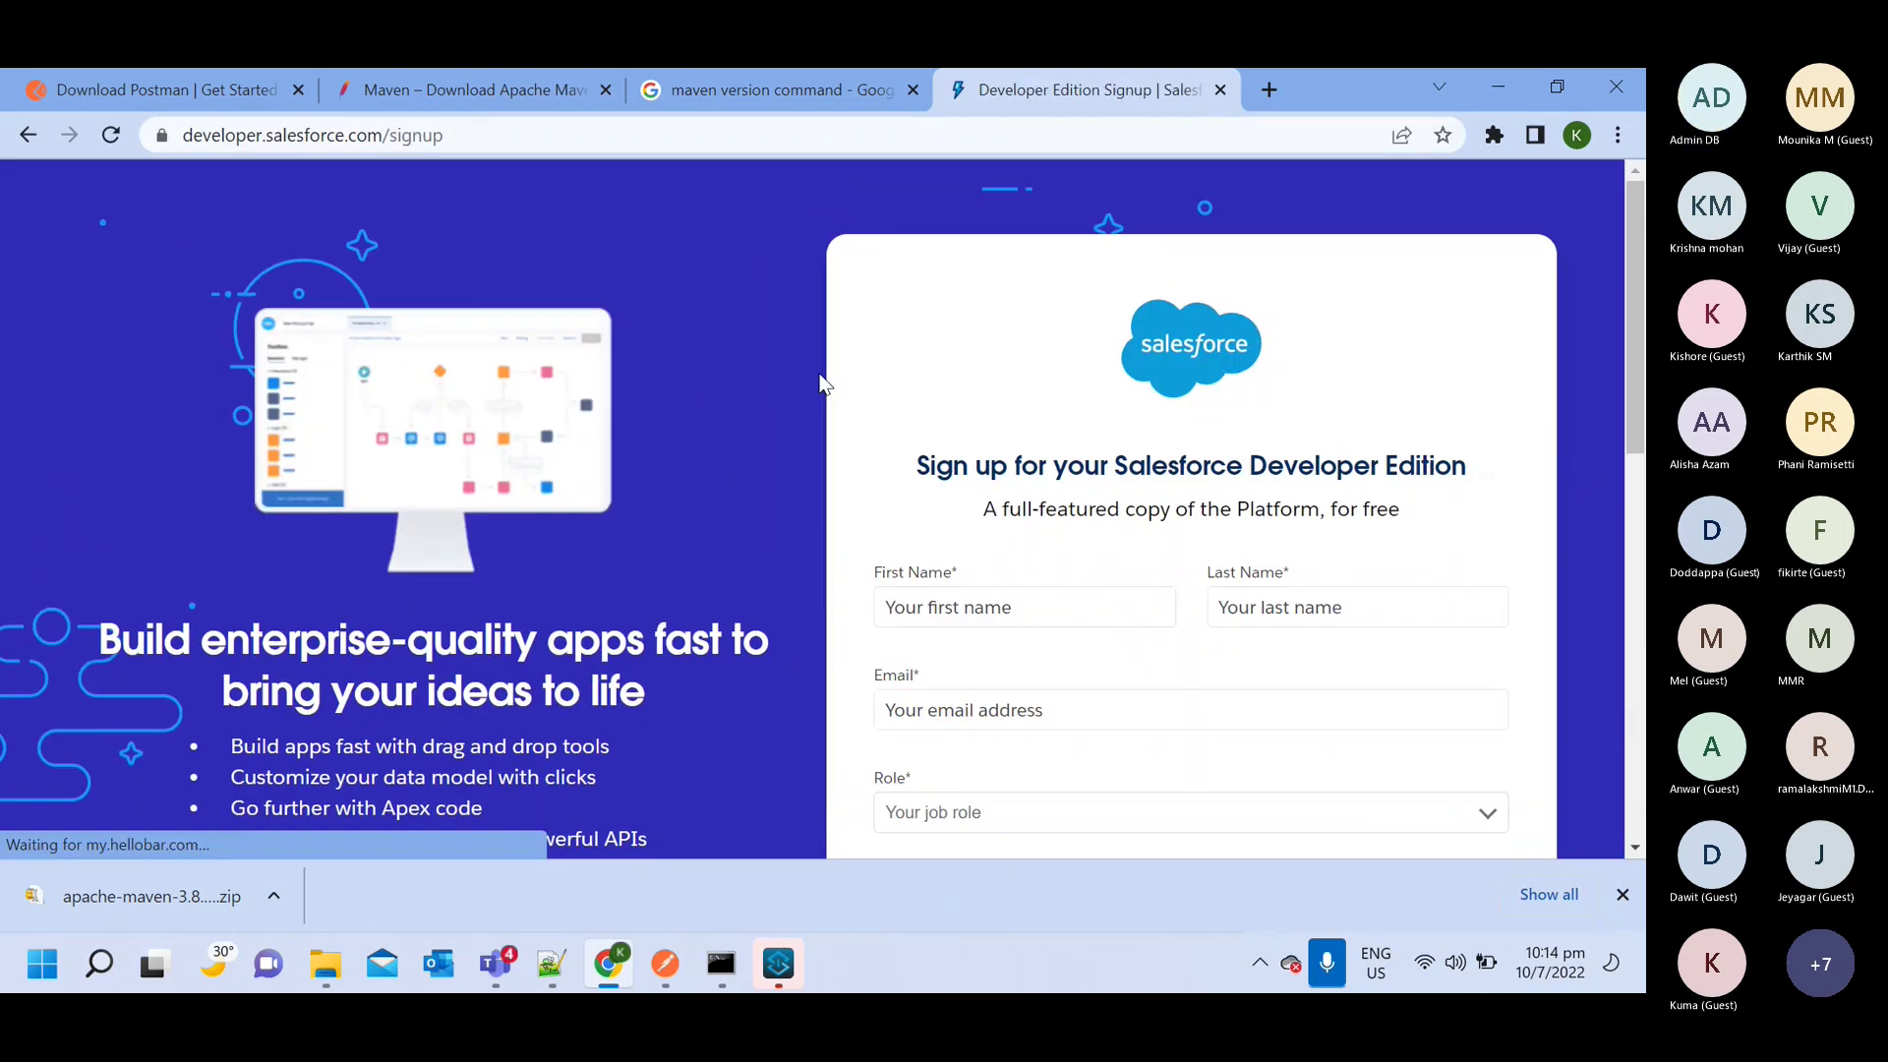
Step: Scroll through the blank Developer Edition registration form, including the username field
scroll(1367, 539, down, 5)
scroll(983, 354, down, 4)
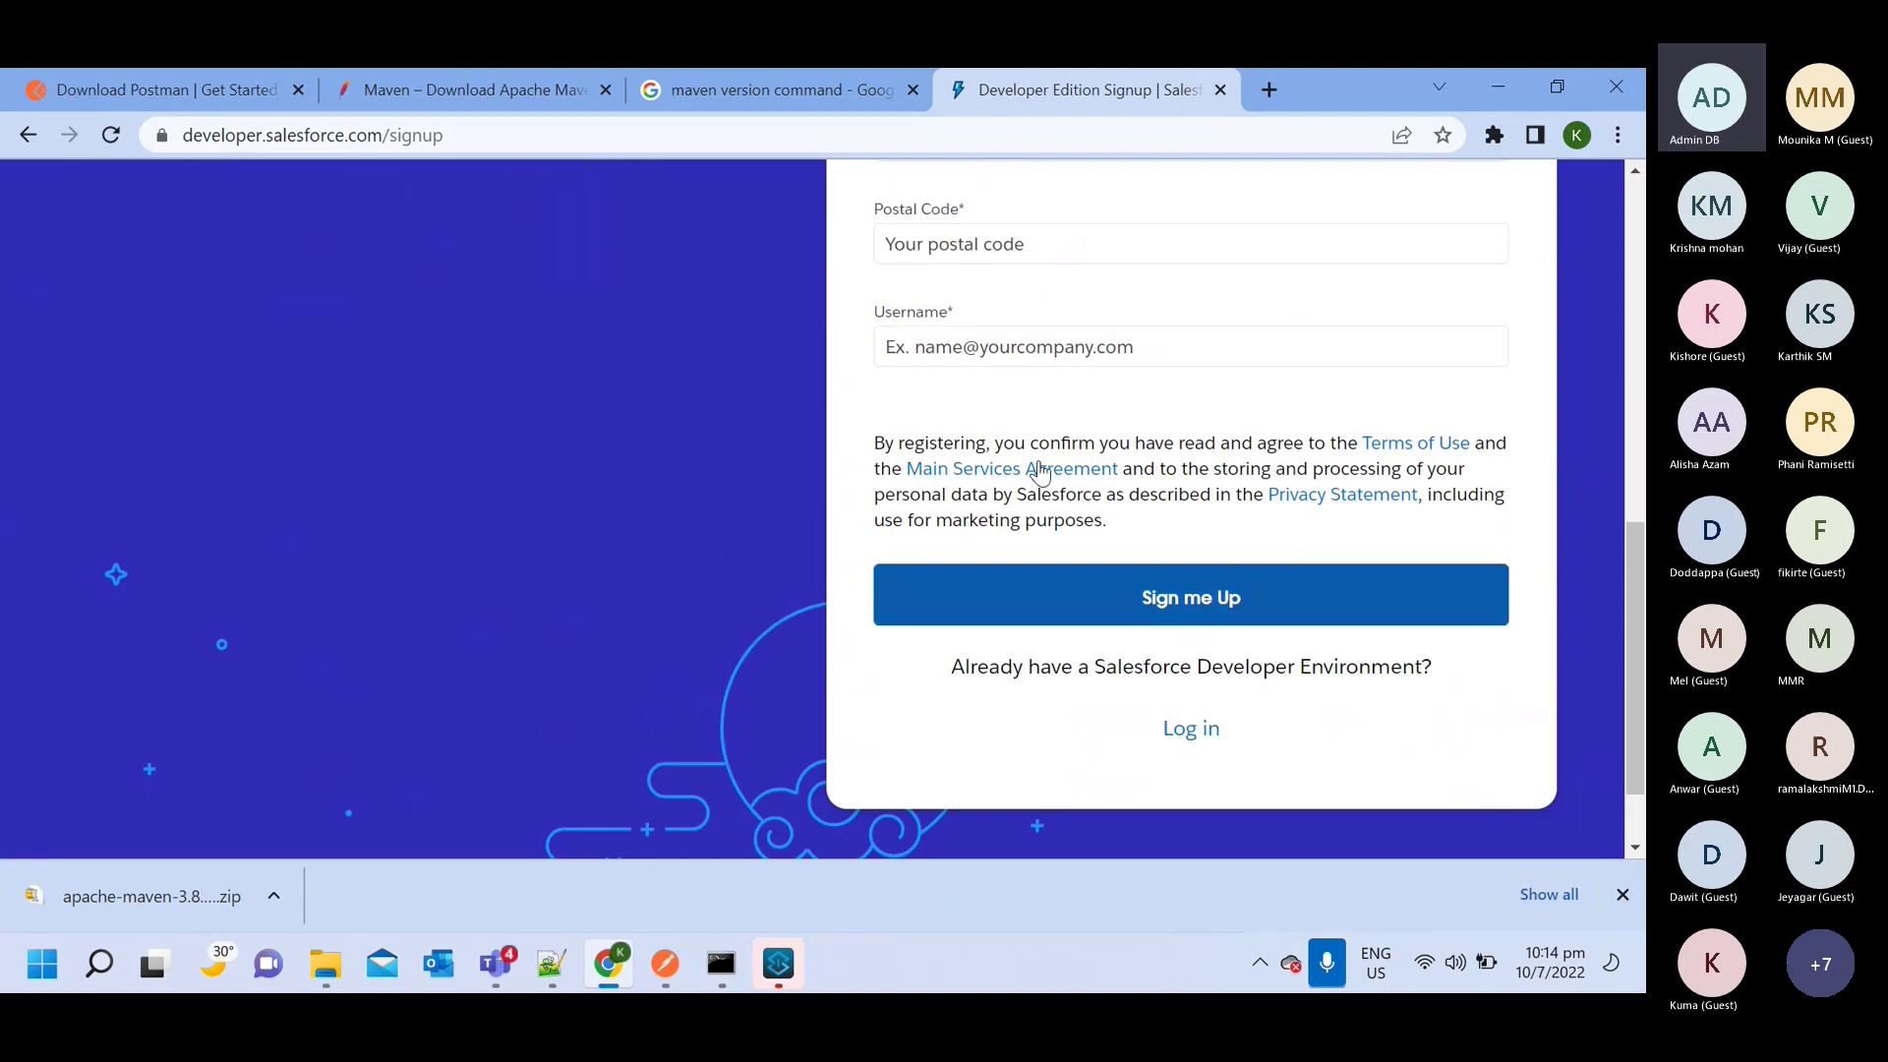
scroll(1037, 472, up, 8)
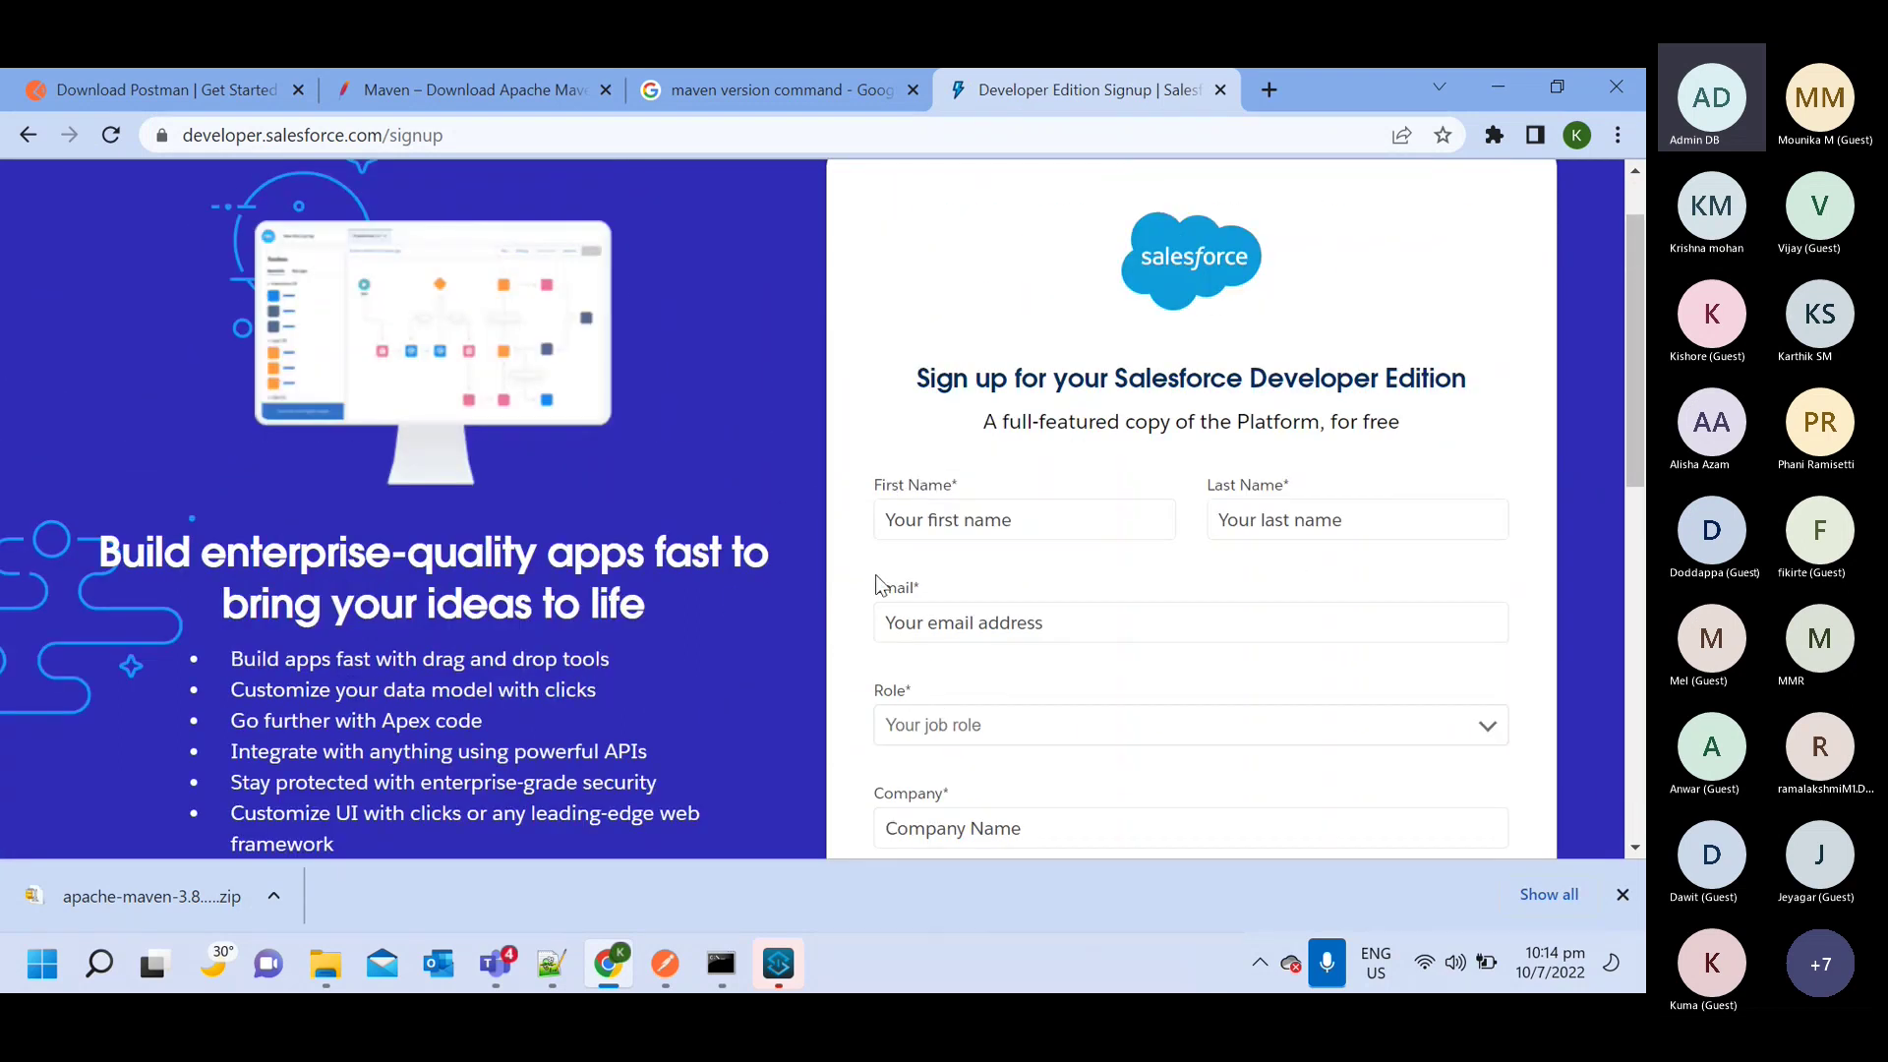
scroll(964, 591, down, 3)
scroll(983, 610, down, 6)
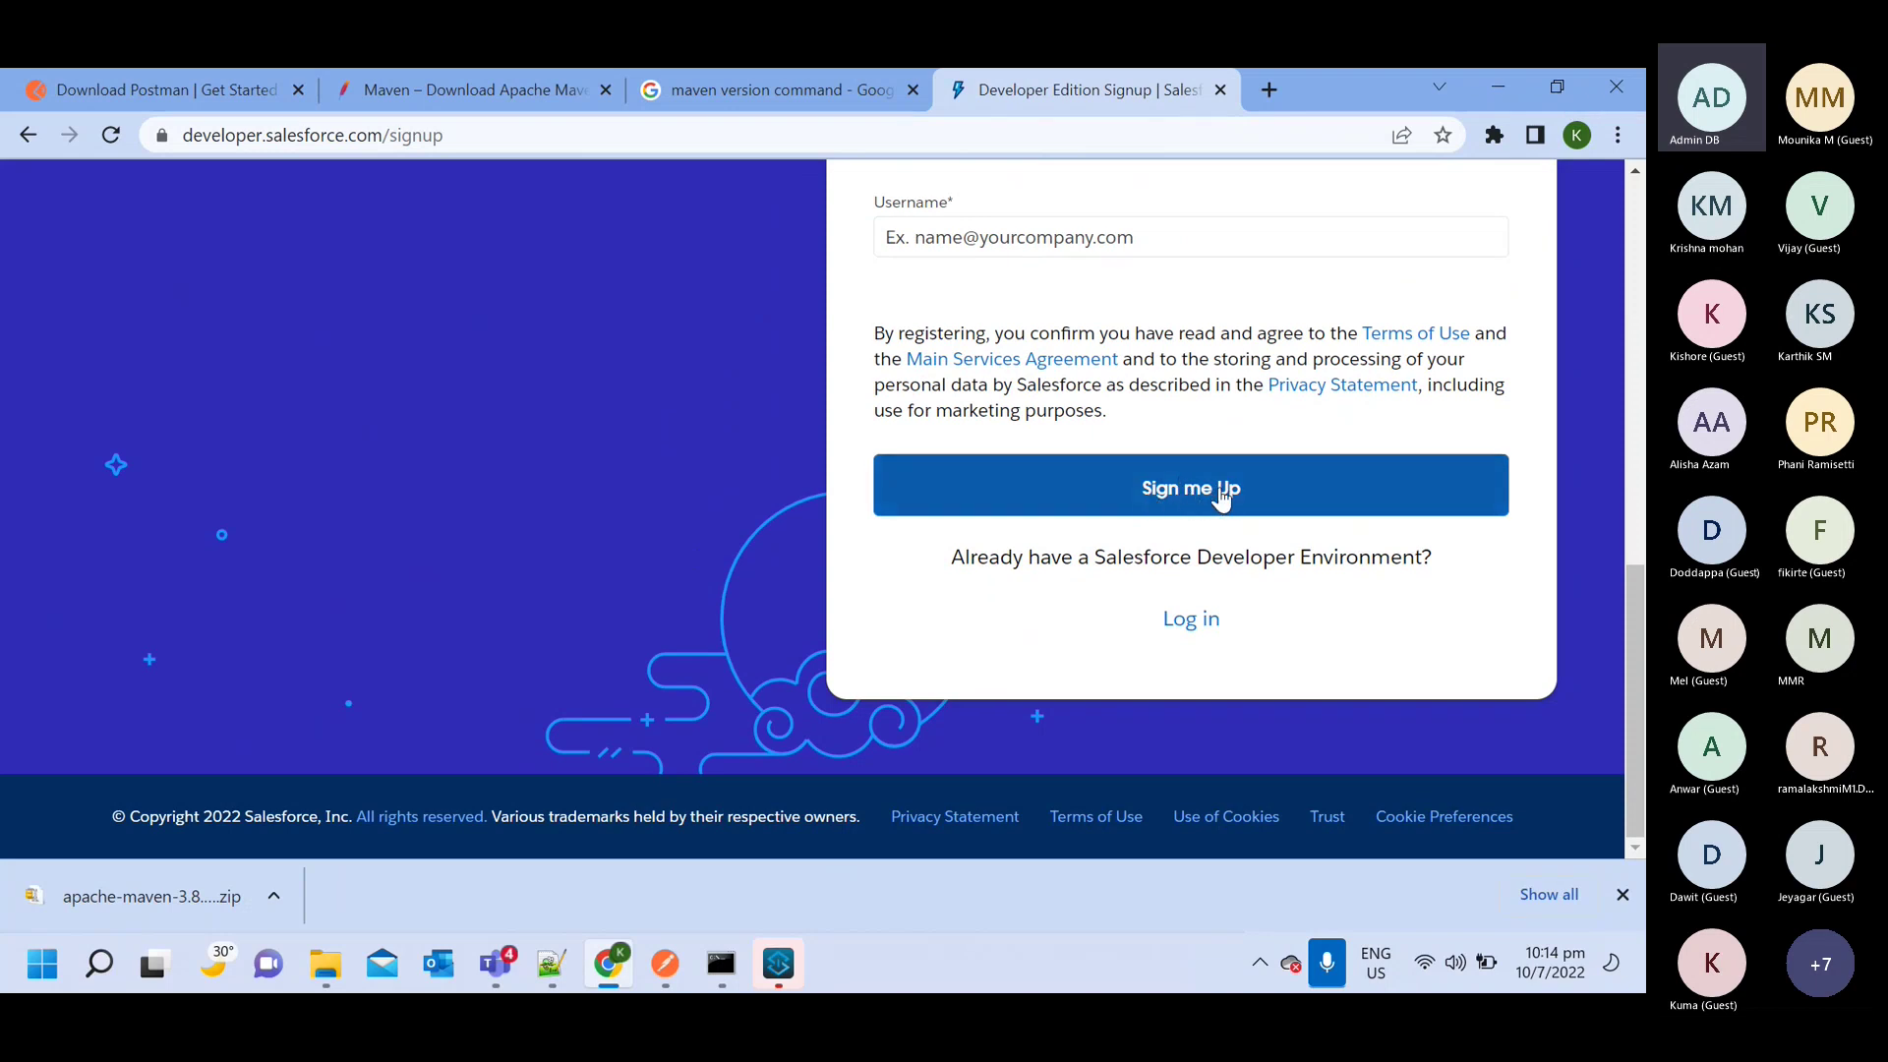
scroll(983, 498, up, 4)
scroll(1047, 486, up, 6)
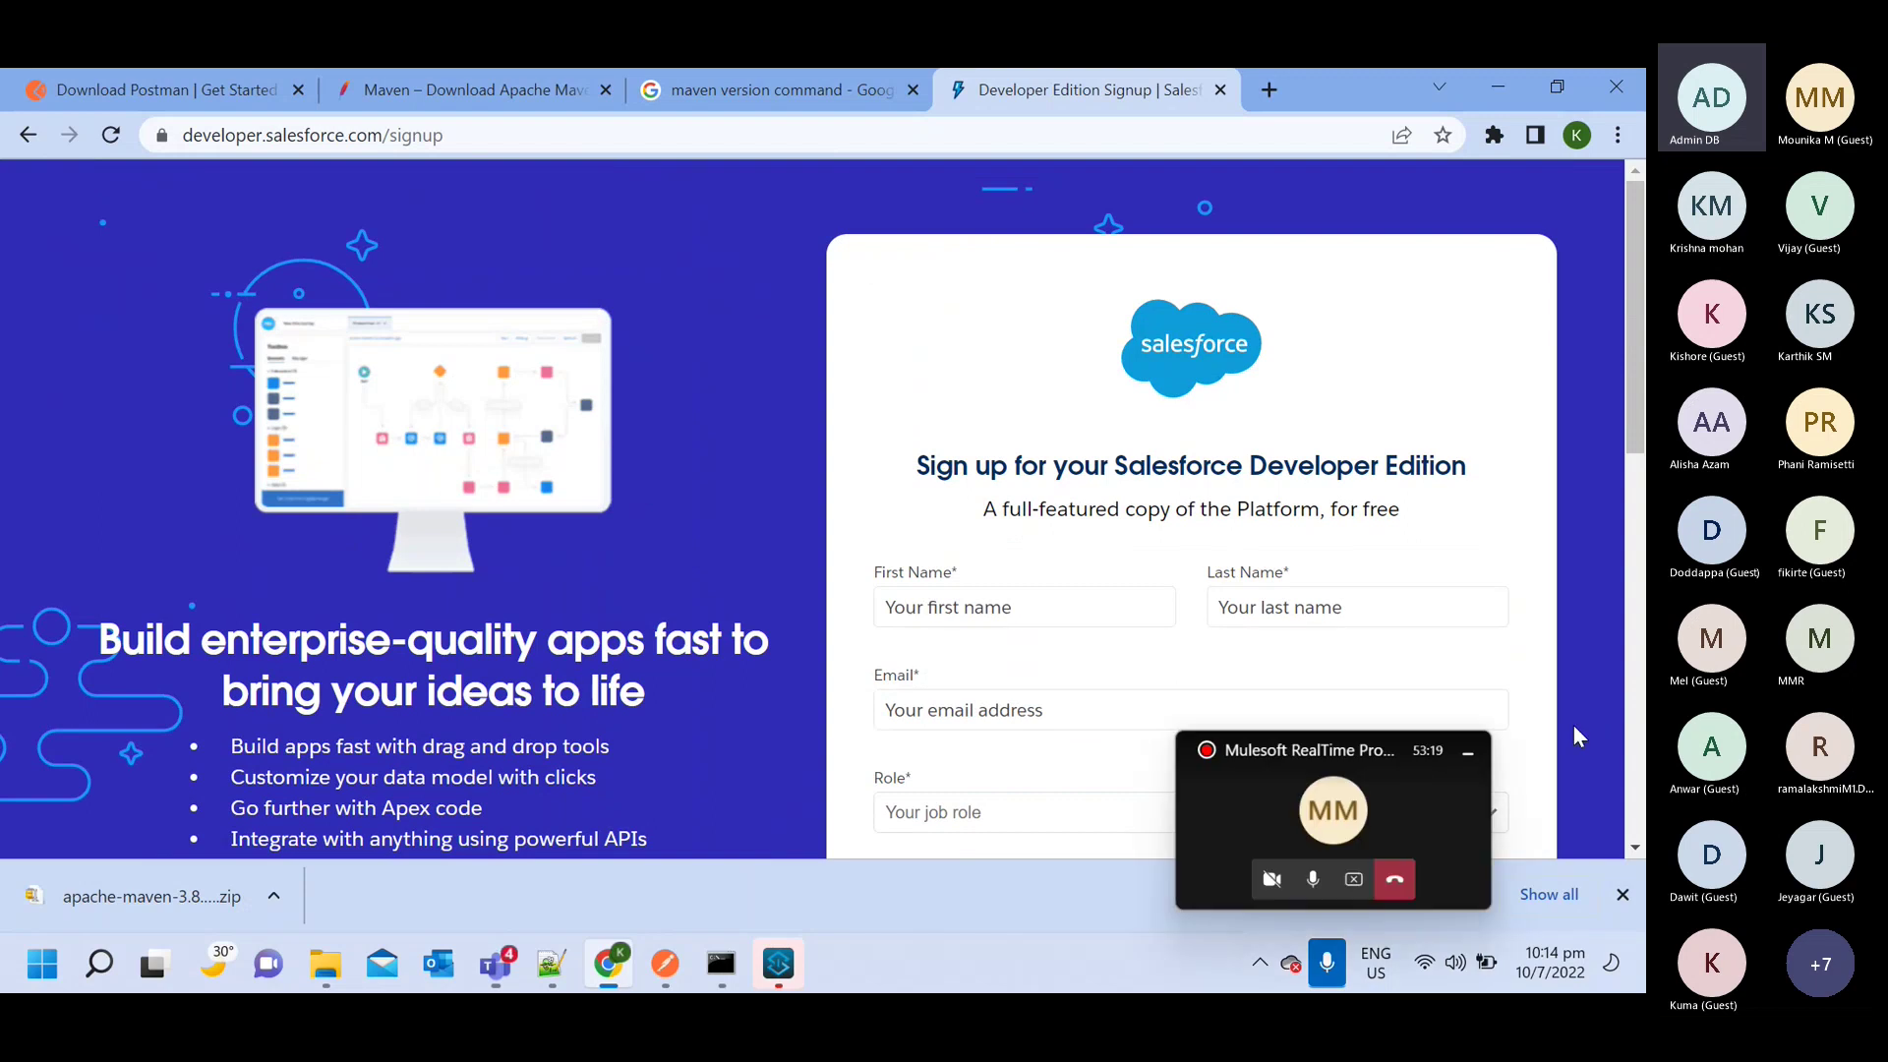
scroll(920, 595, down, 4)
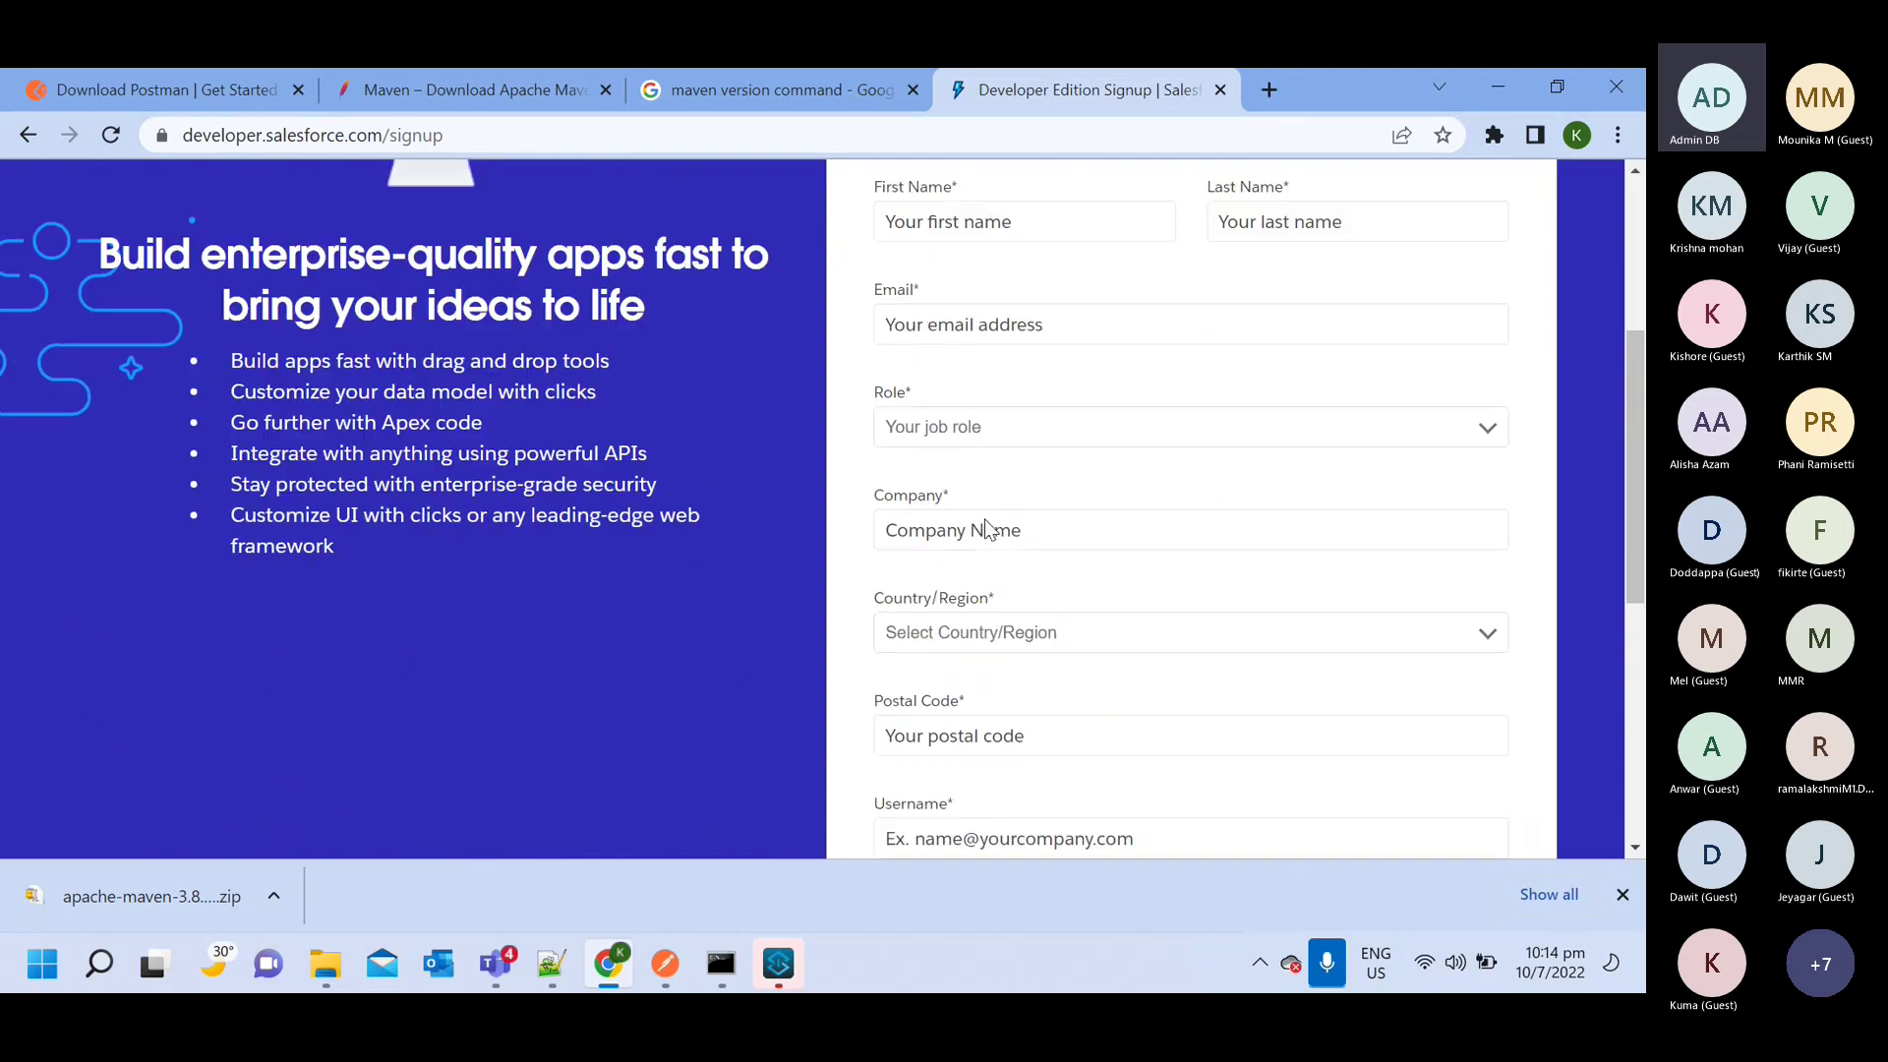
scroll(988, 528, down, 3)
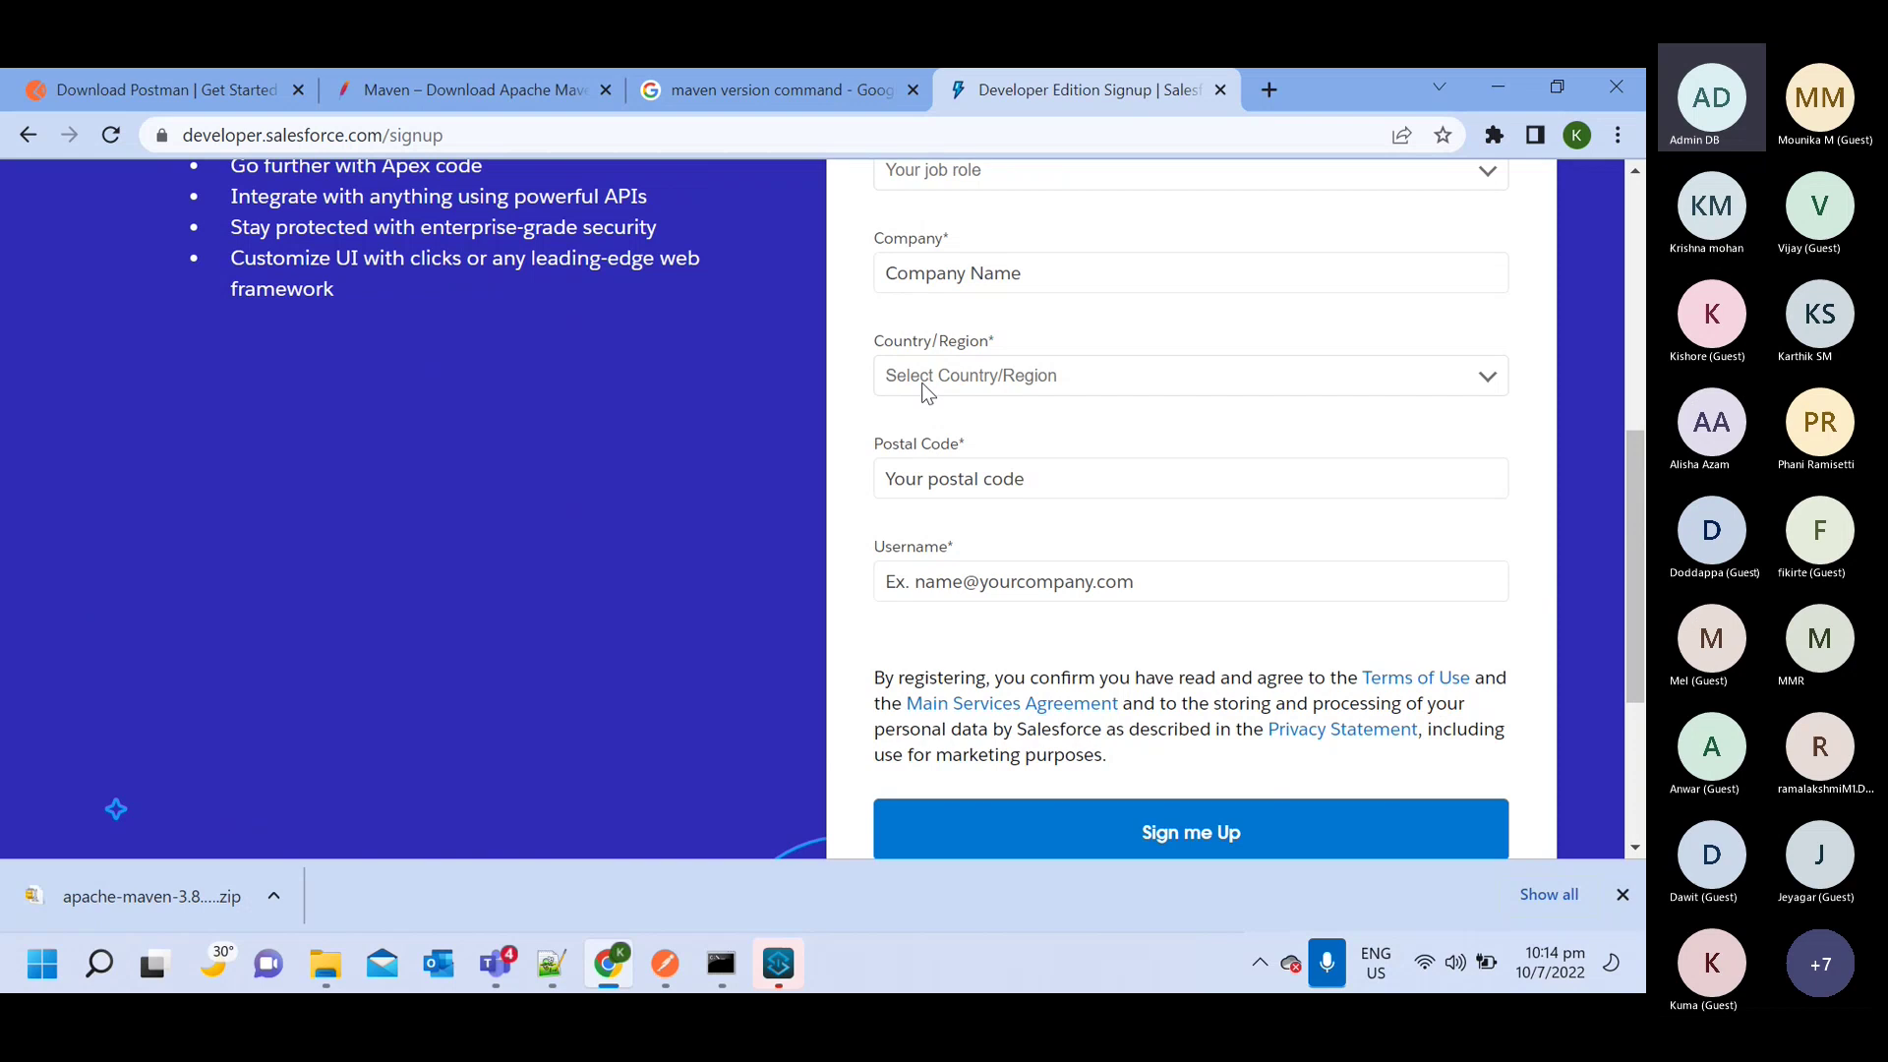
click(949, 582)
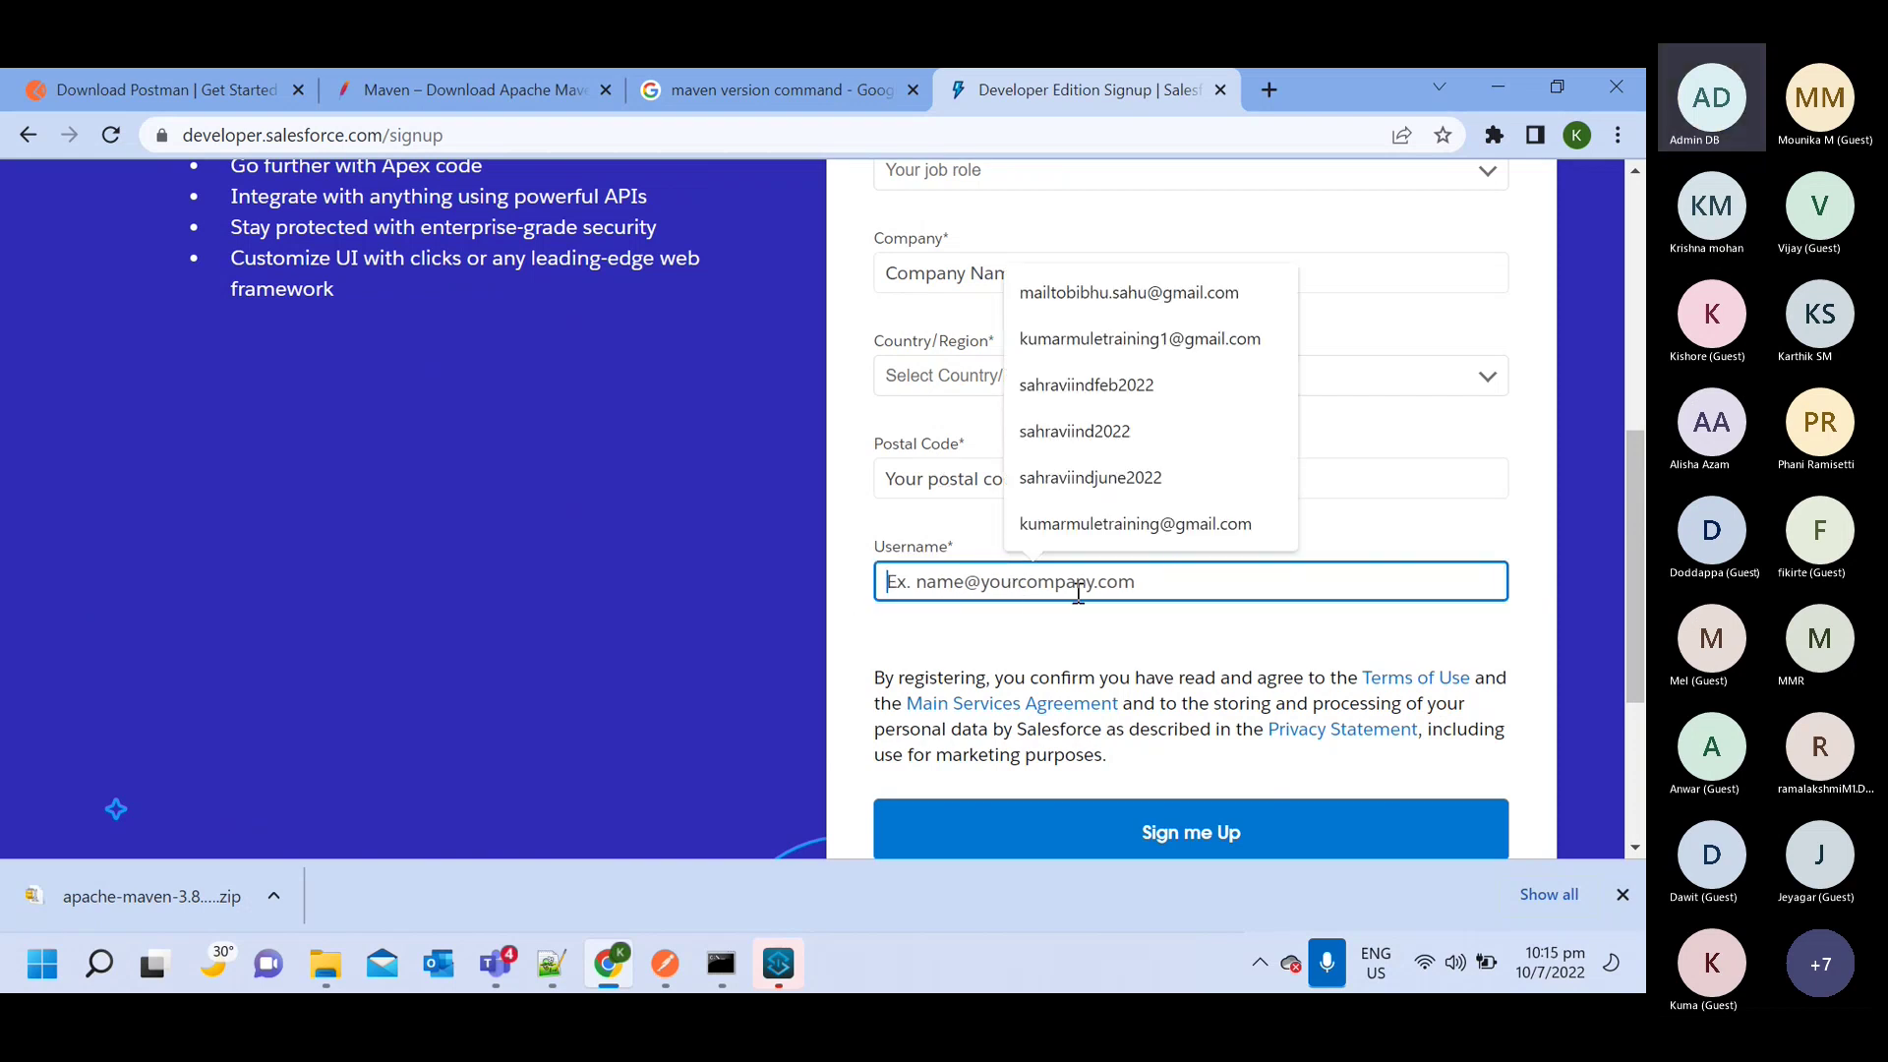
scroll(1079, 591, up, 2)
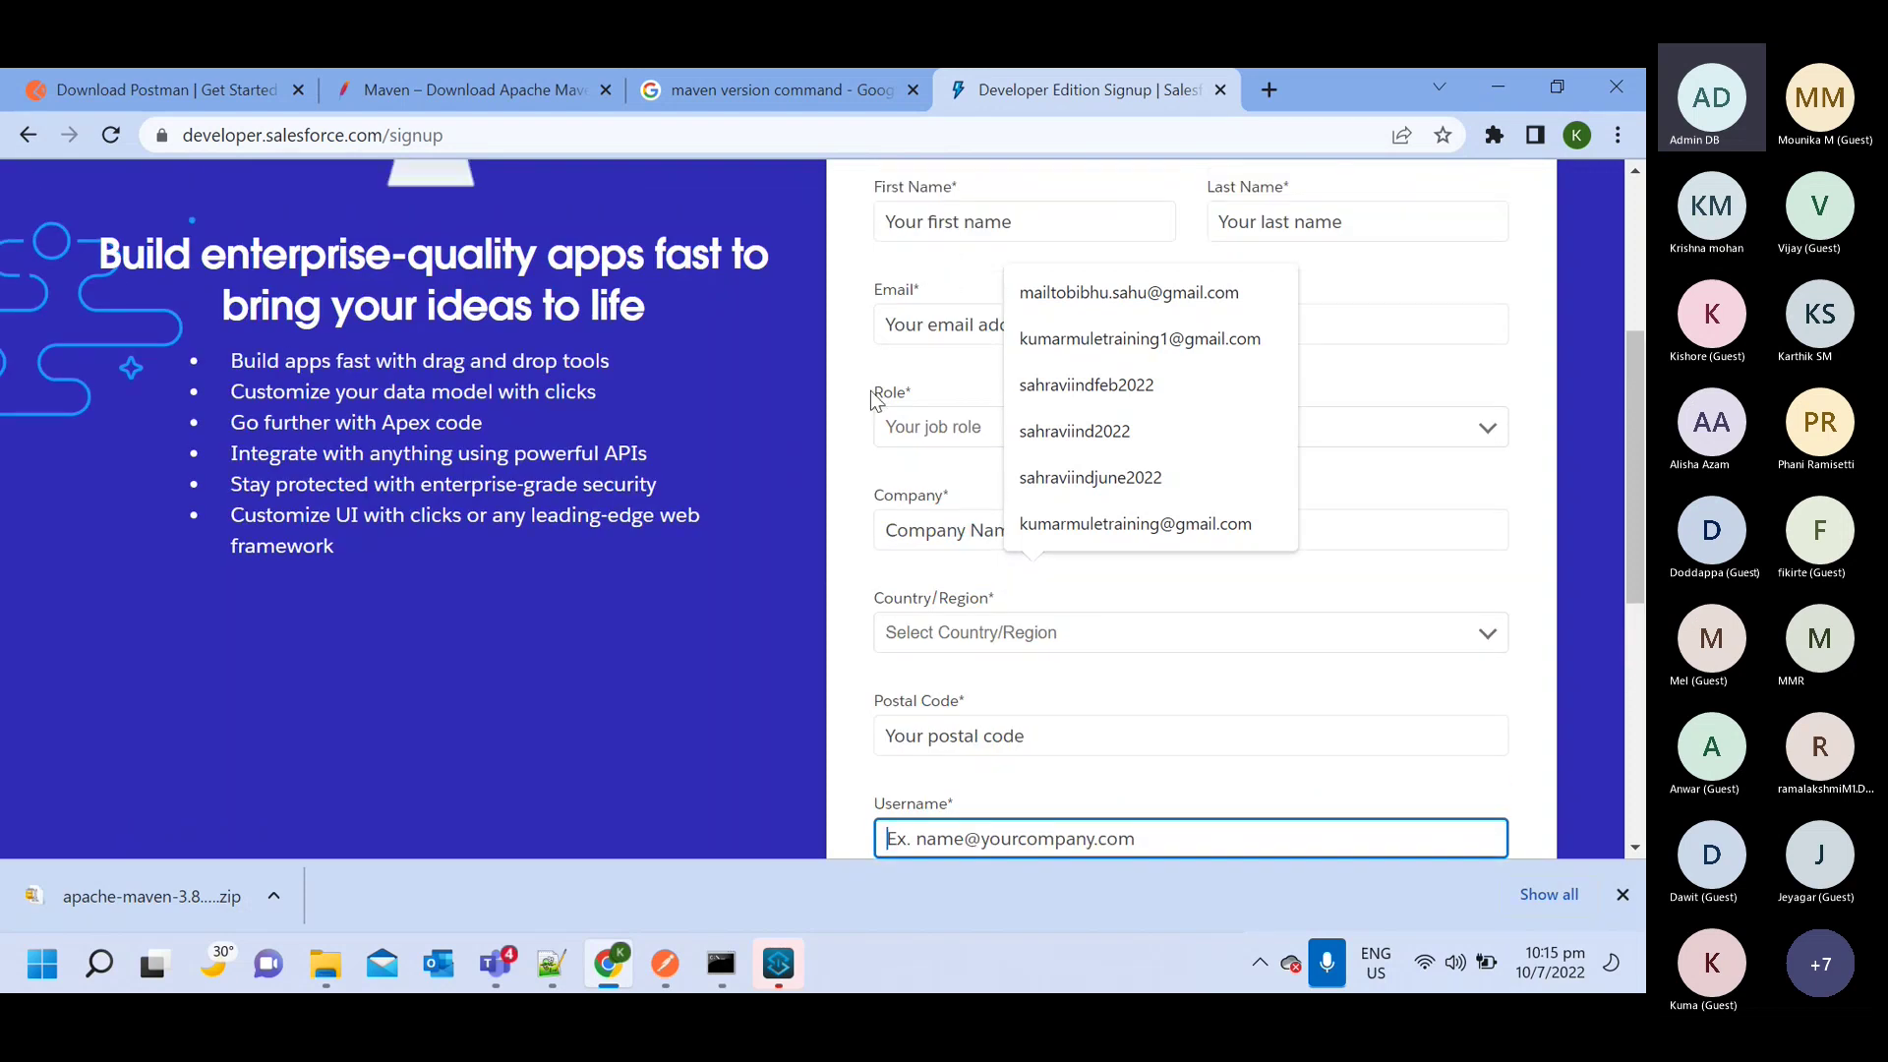
scroll(962, 431, down, 4)
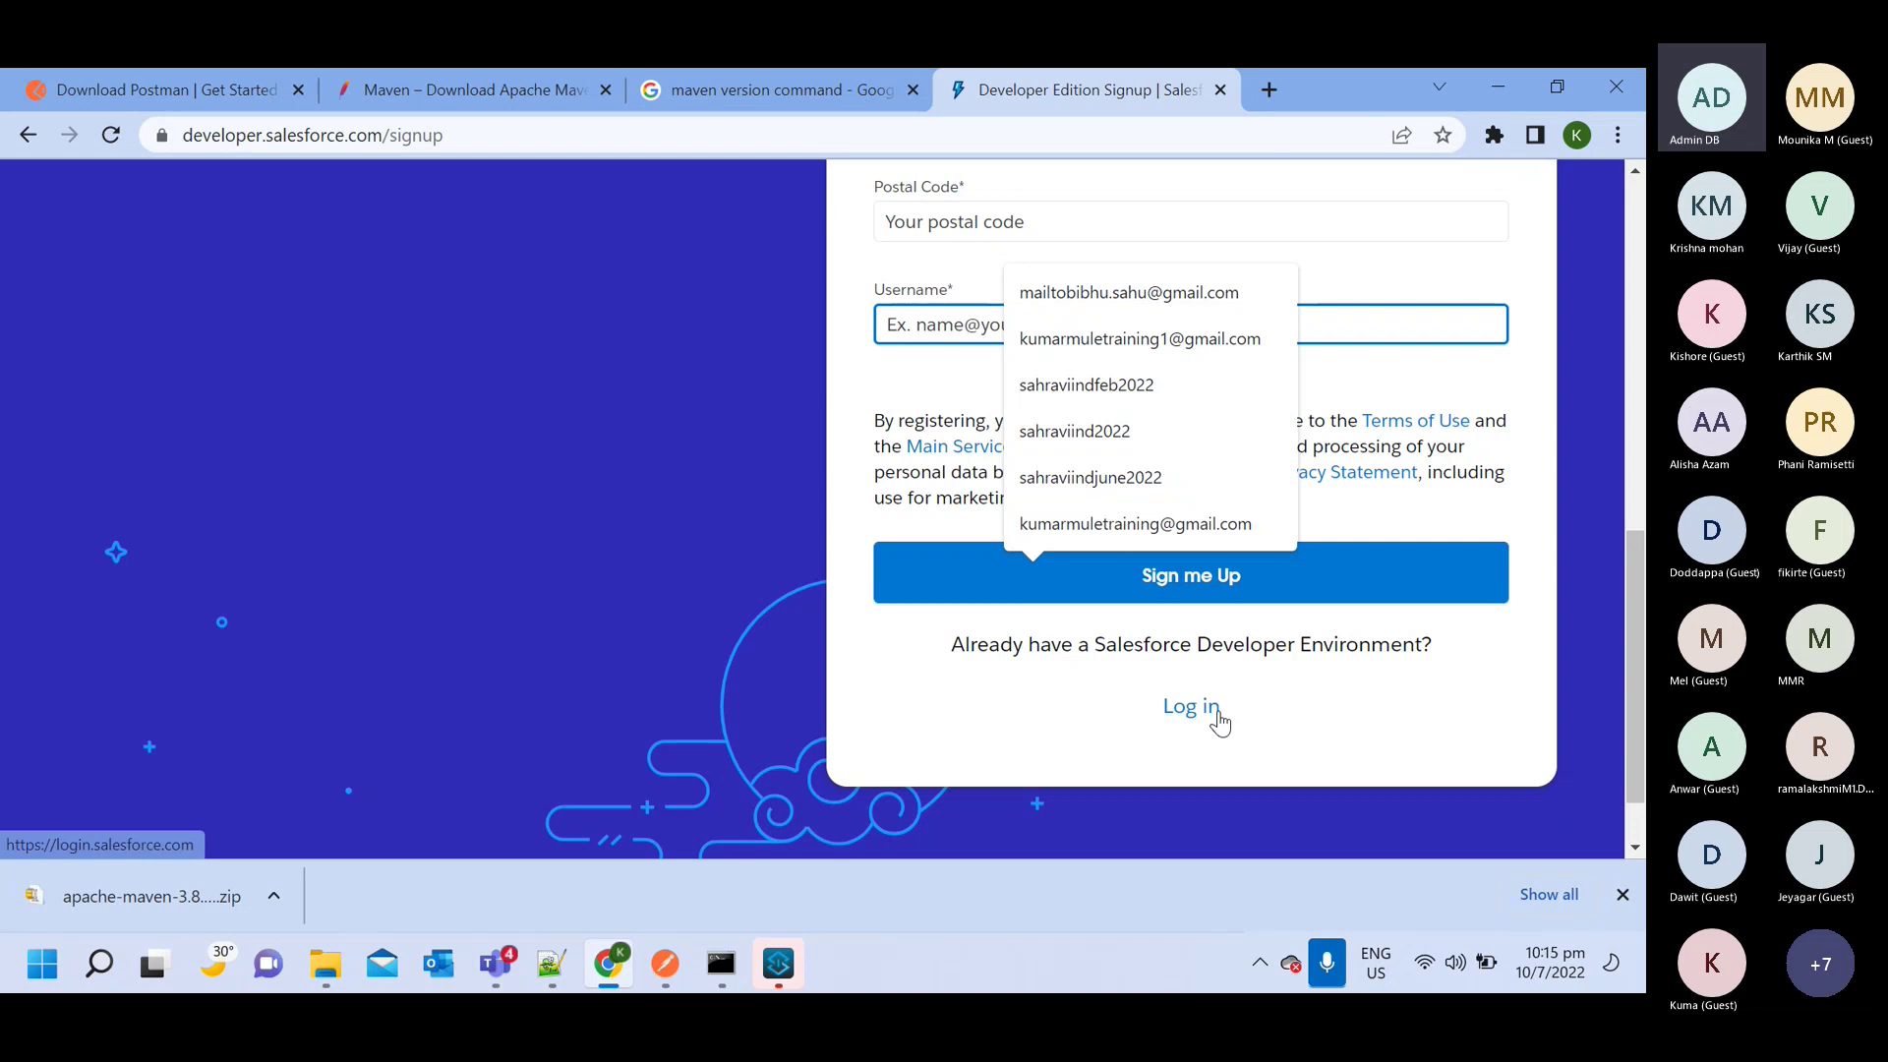
Step: Log in to the existing developer account with the saved credentials
click(1188, 712)
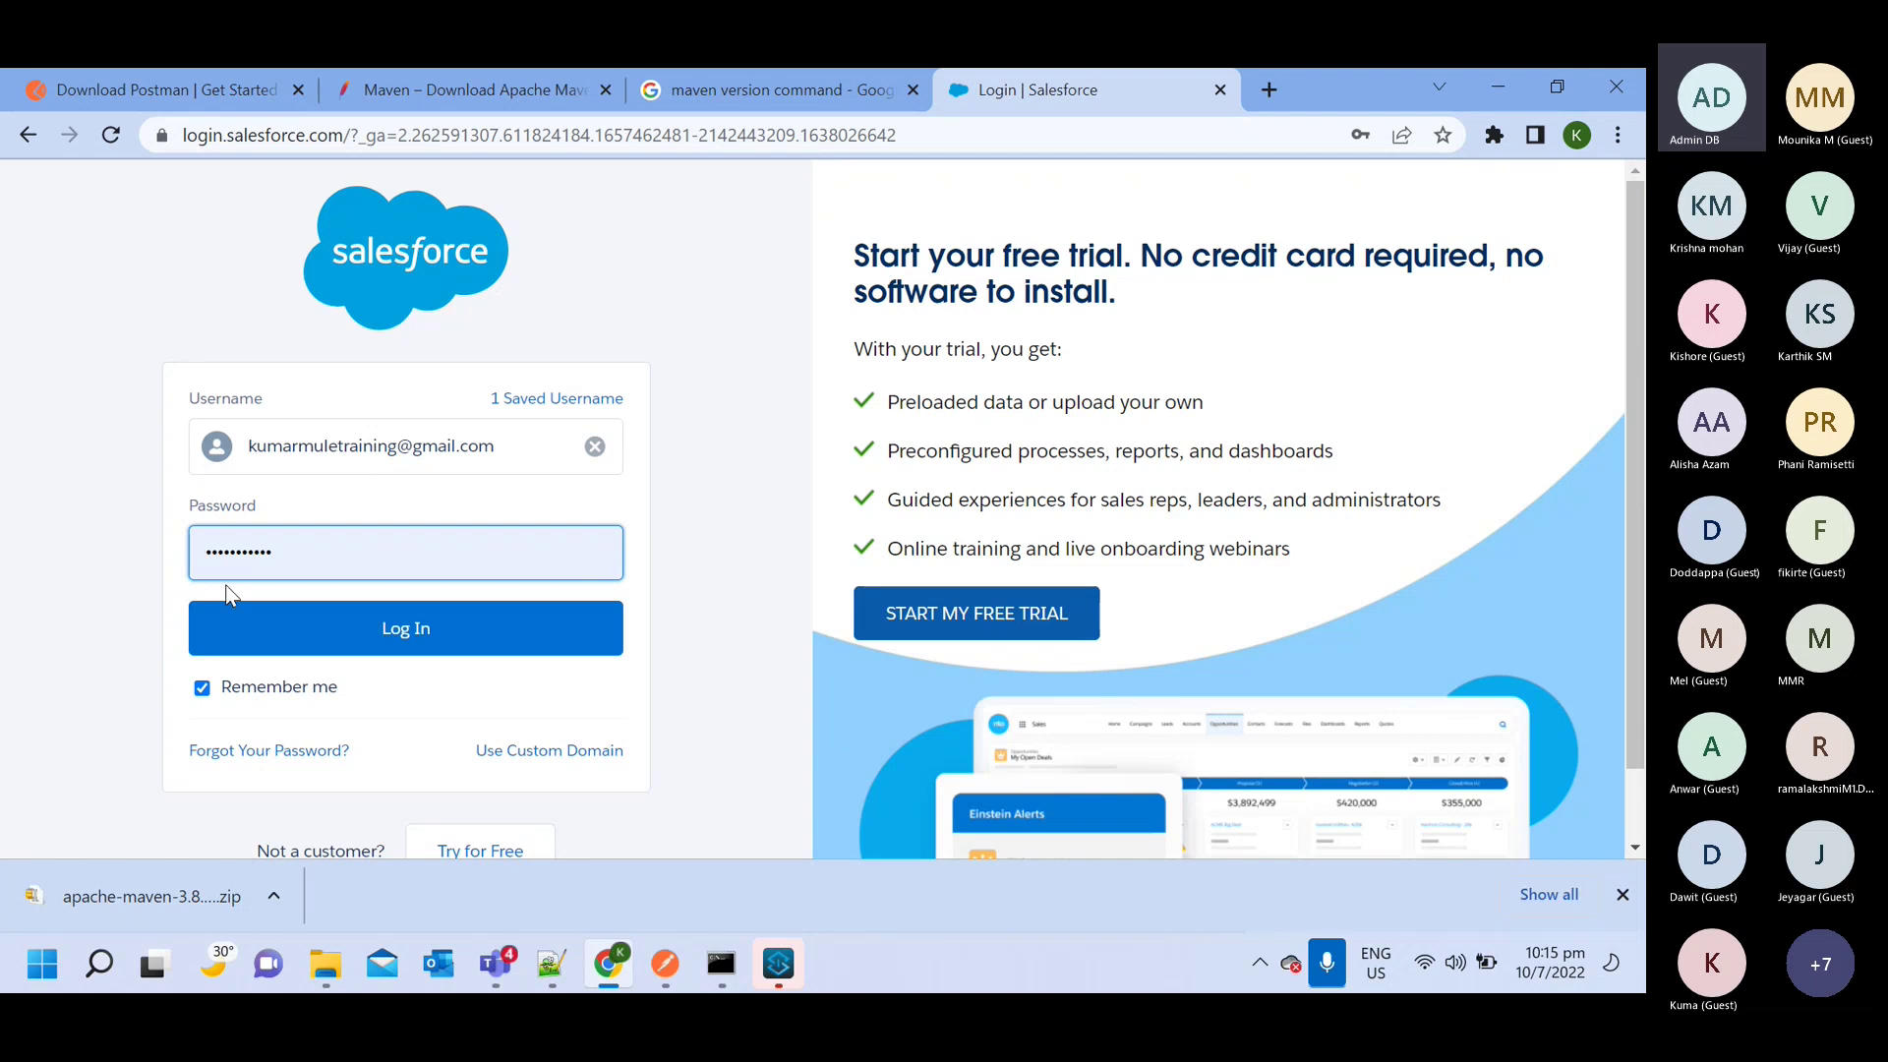
click(407, 637)
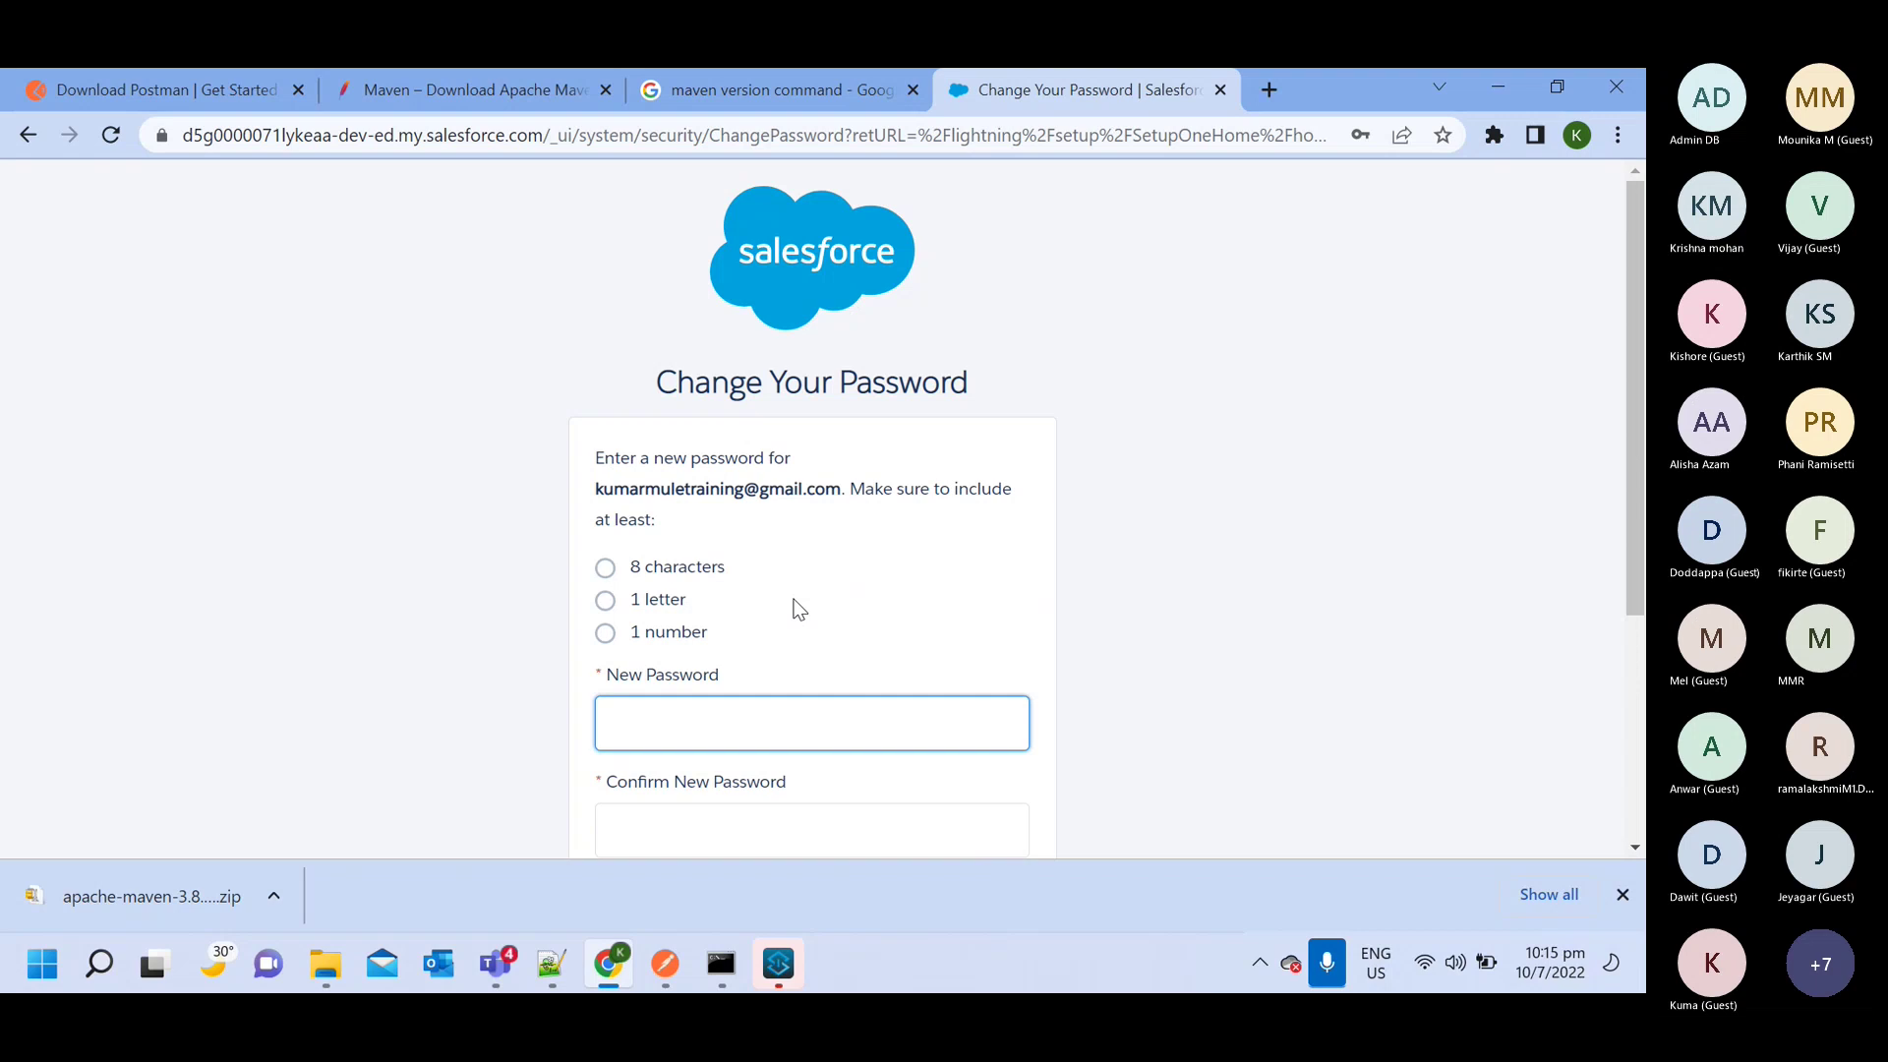
scroll(799, 610, down, 4)
scroll(796, 600, up, 3)
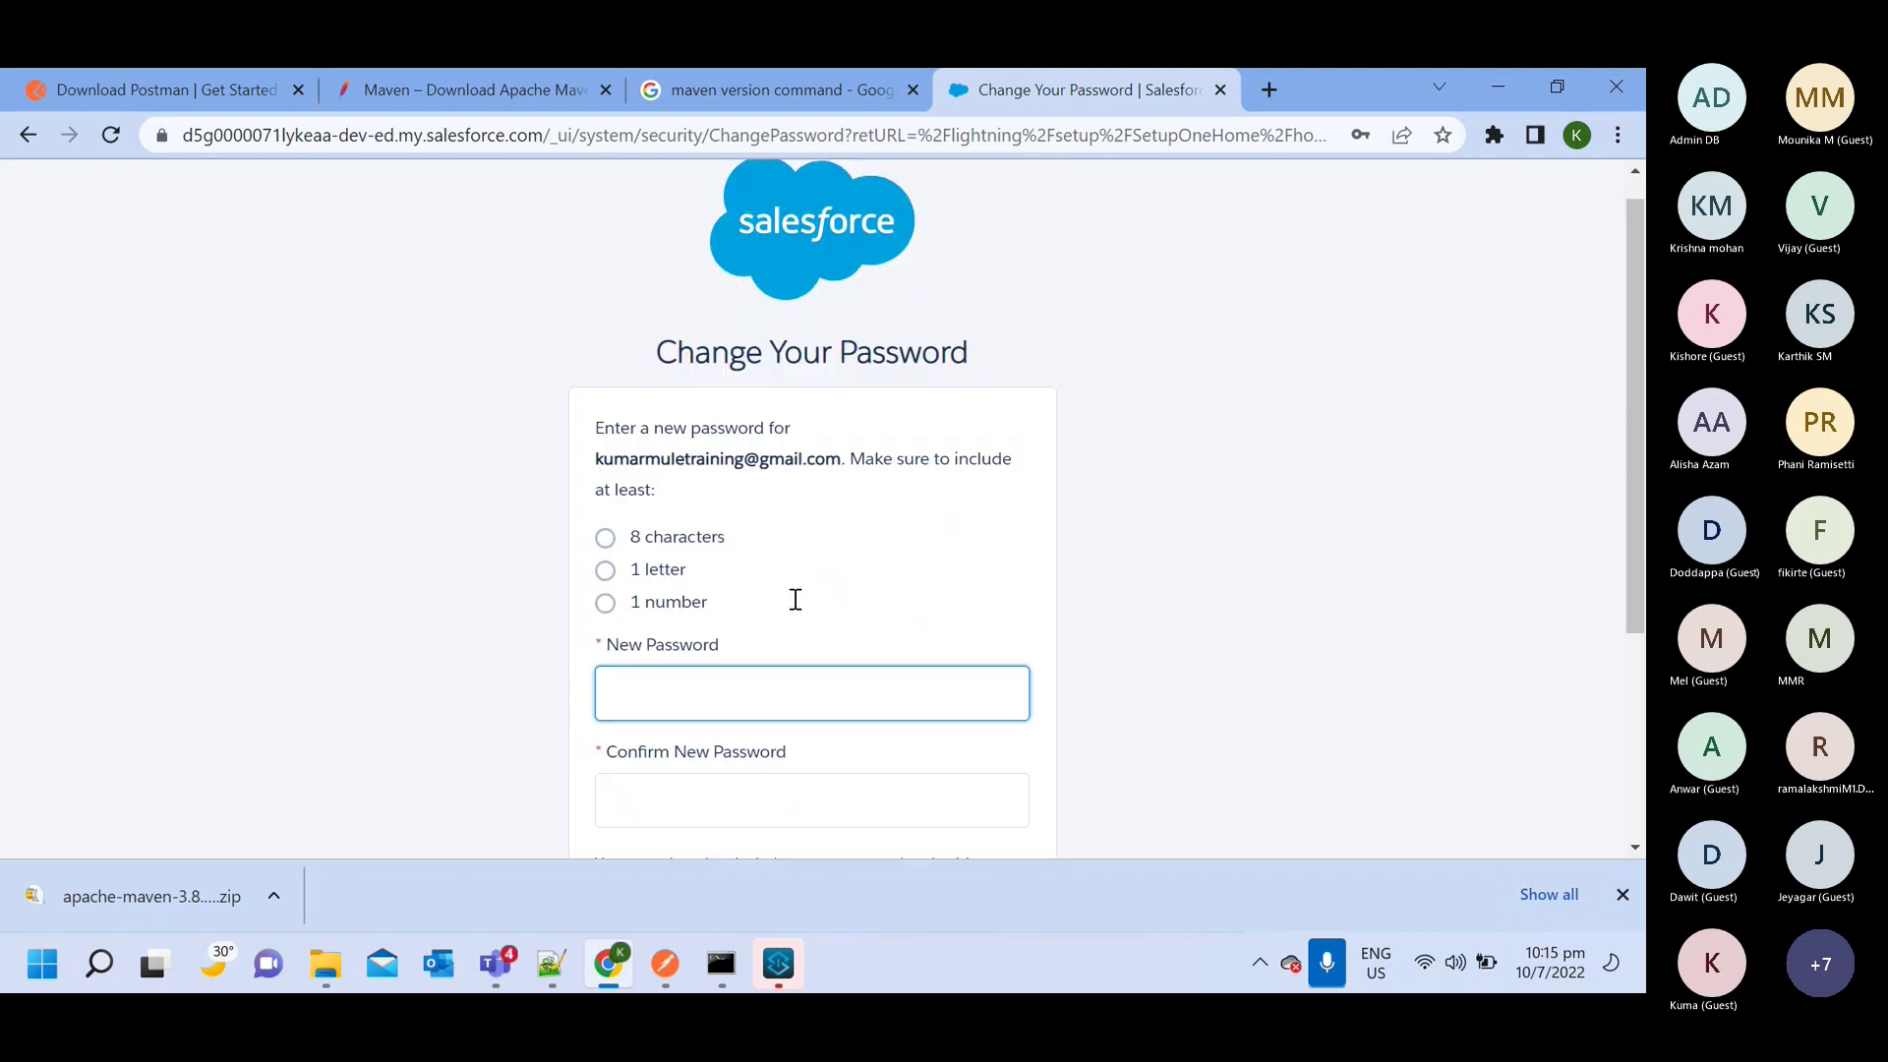
scroll(796, 600, up, 1)
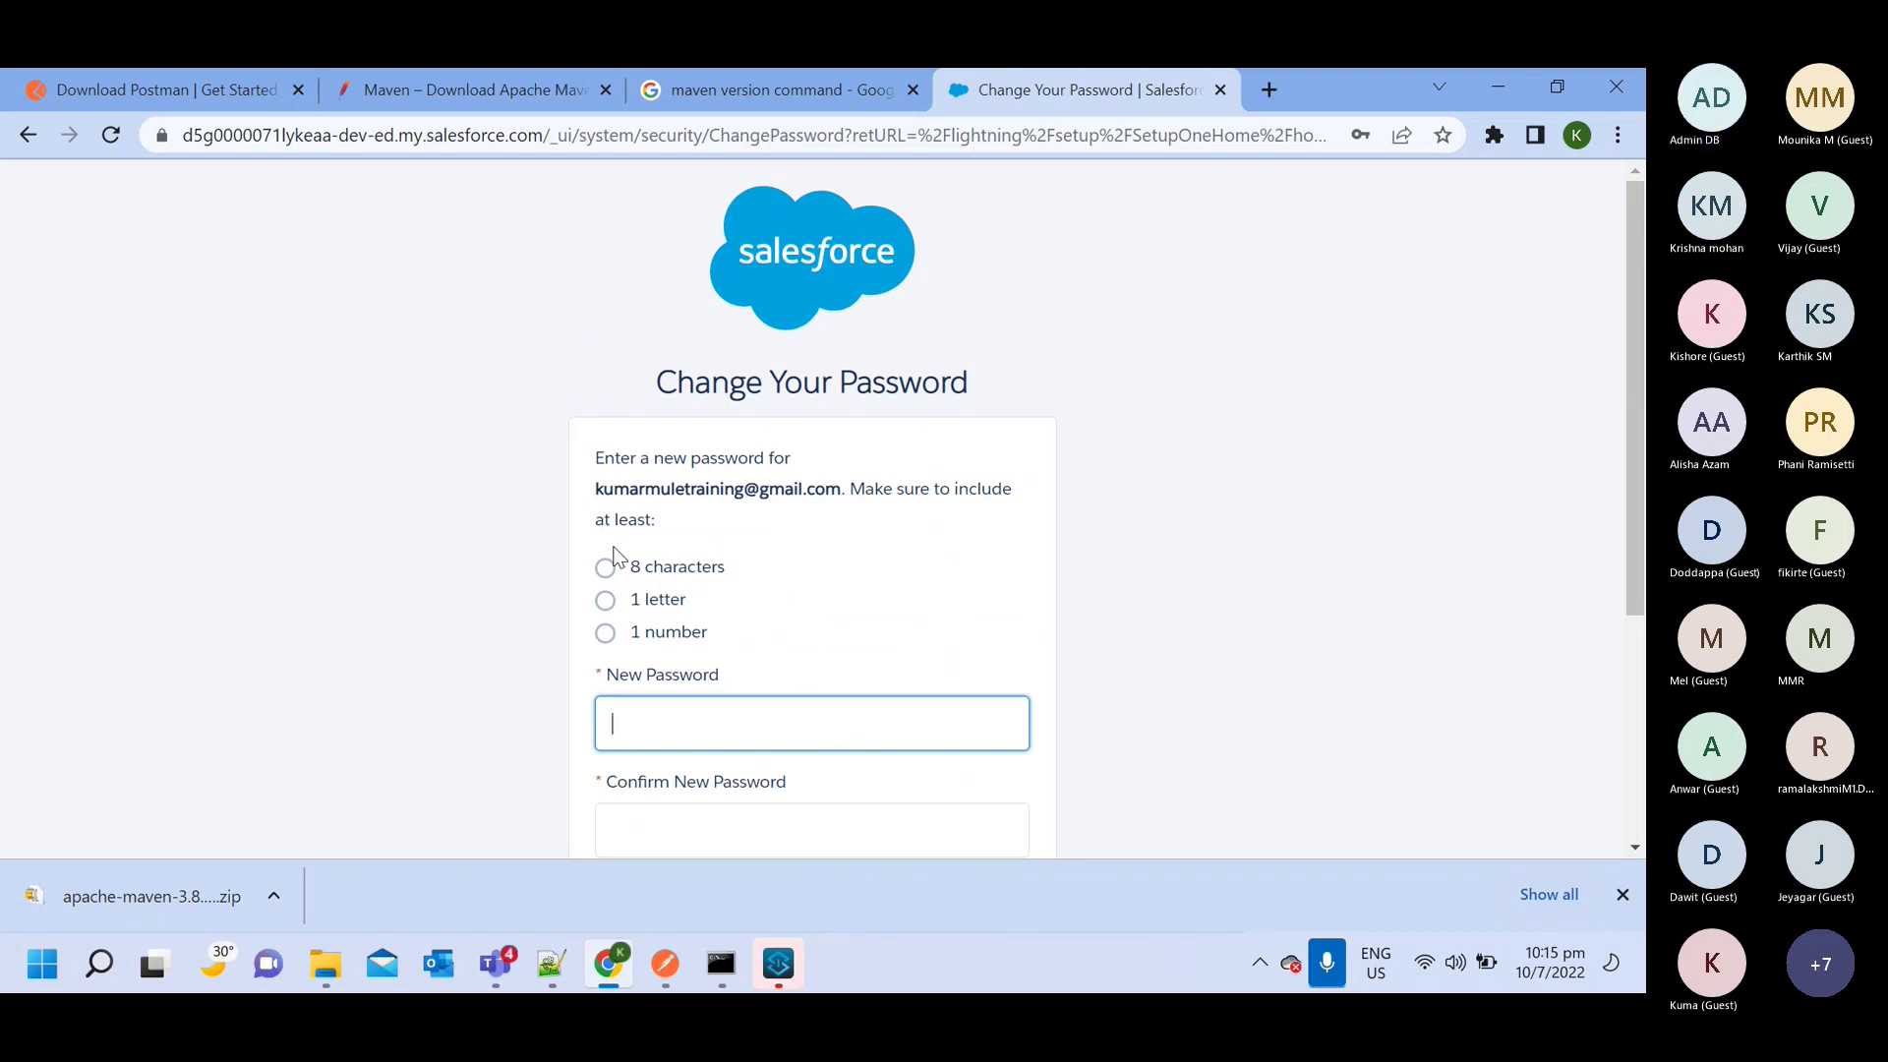
Step: Enter a new password, confirm it, and submit the password change
click(651, 734)
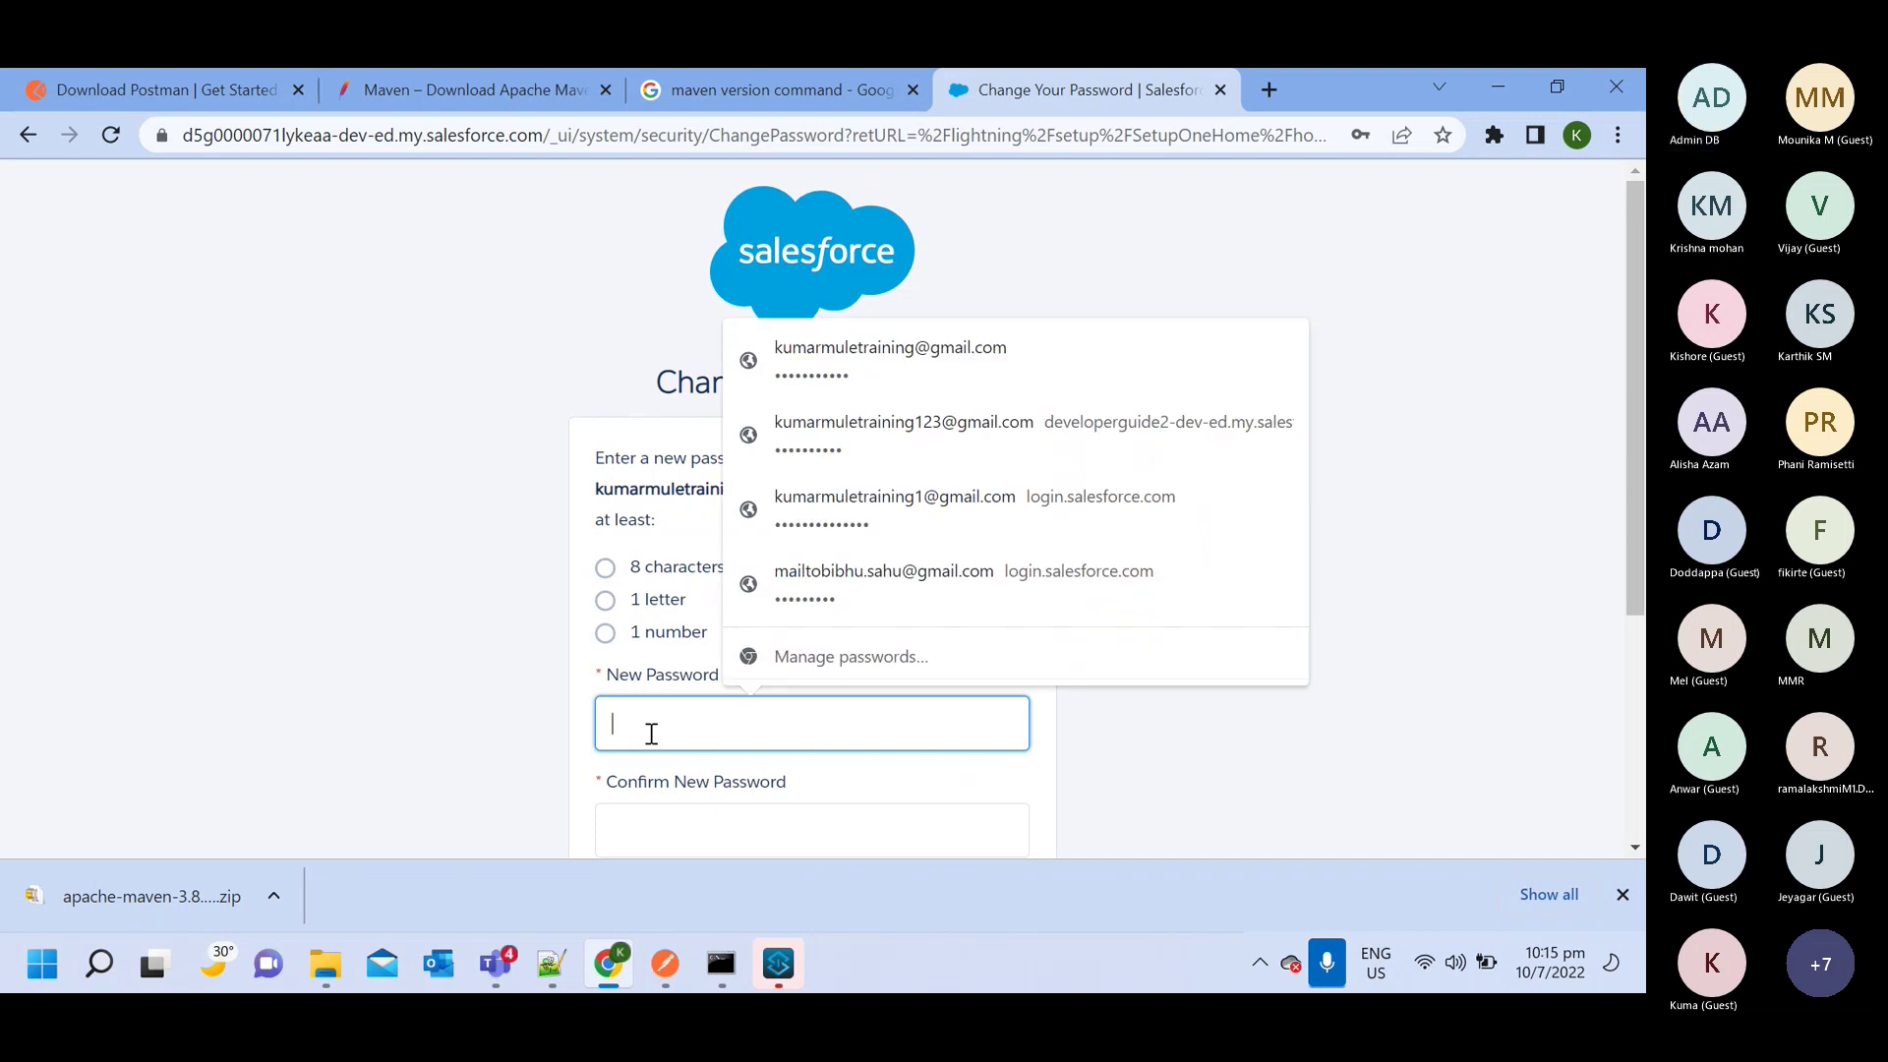
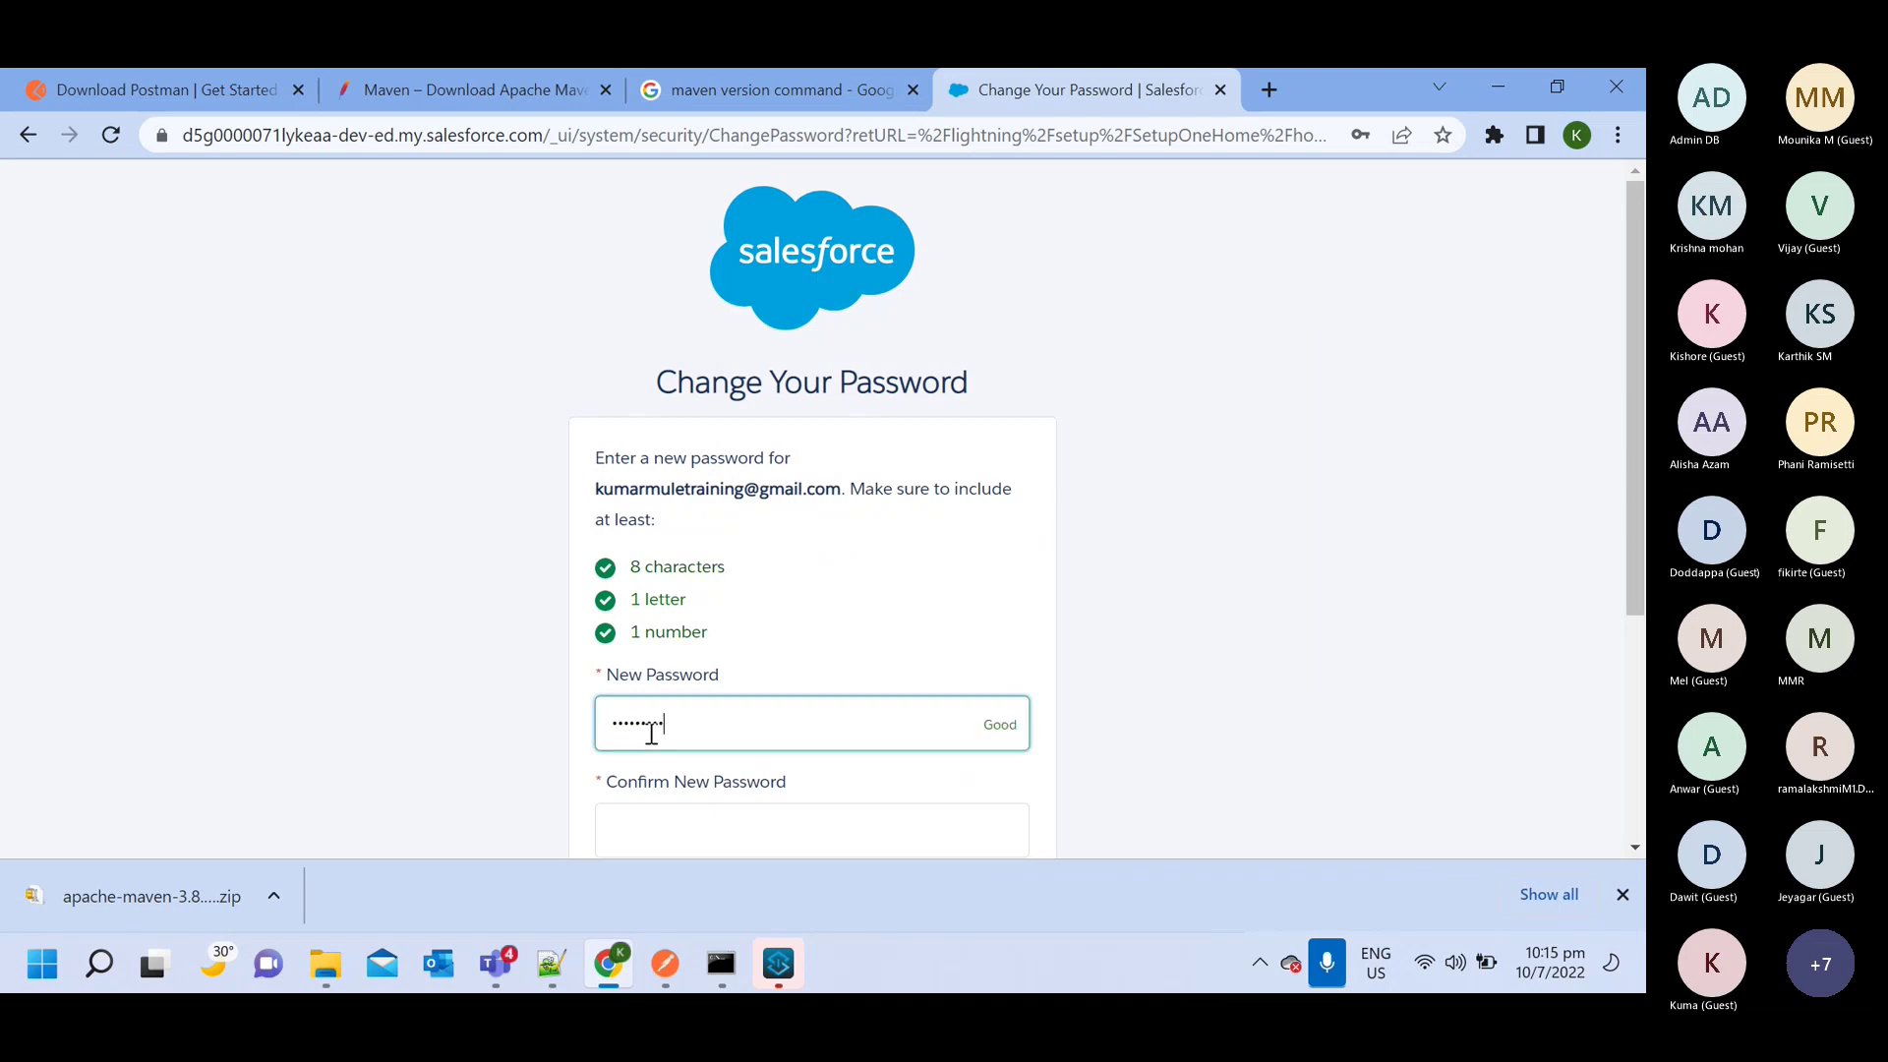
scroll(649, 726, down, 1)
click(656, 688)
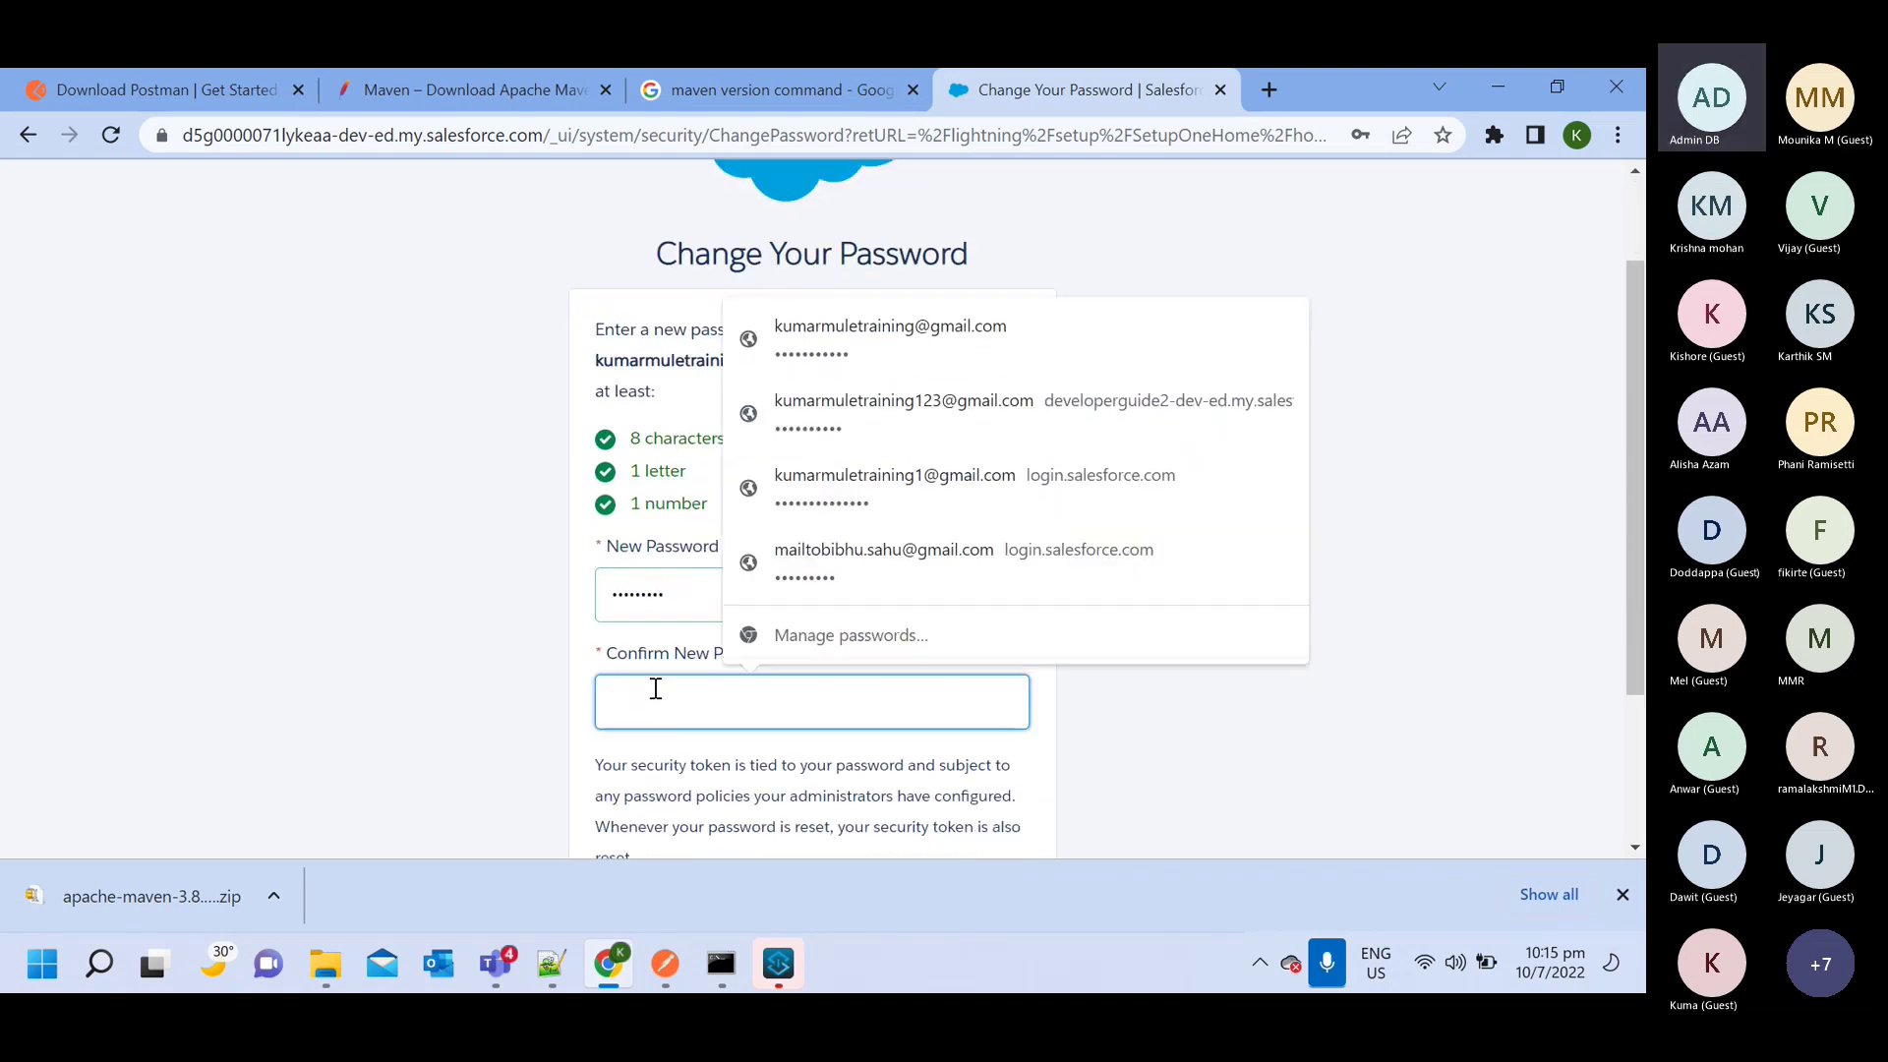
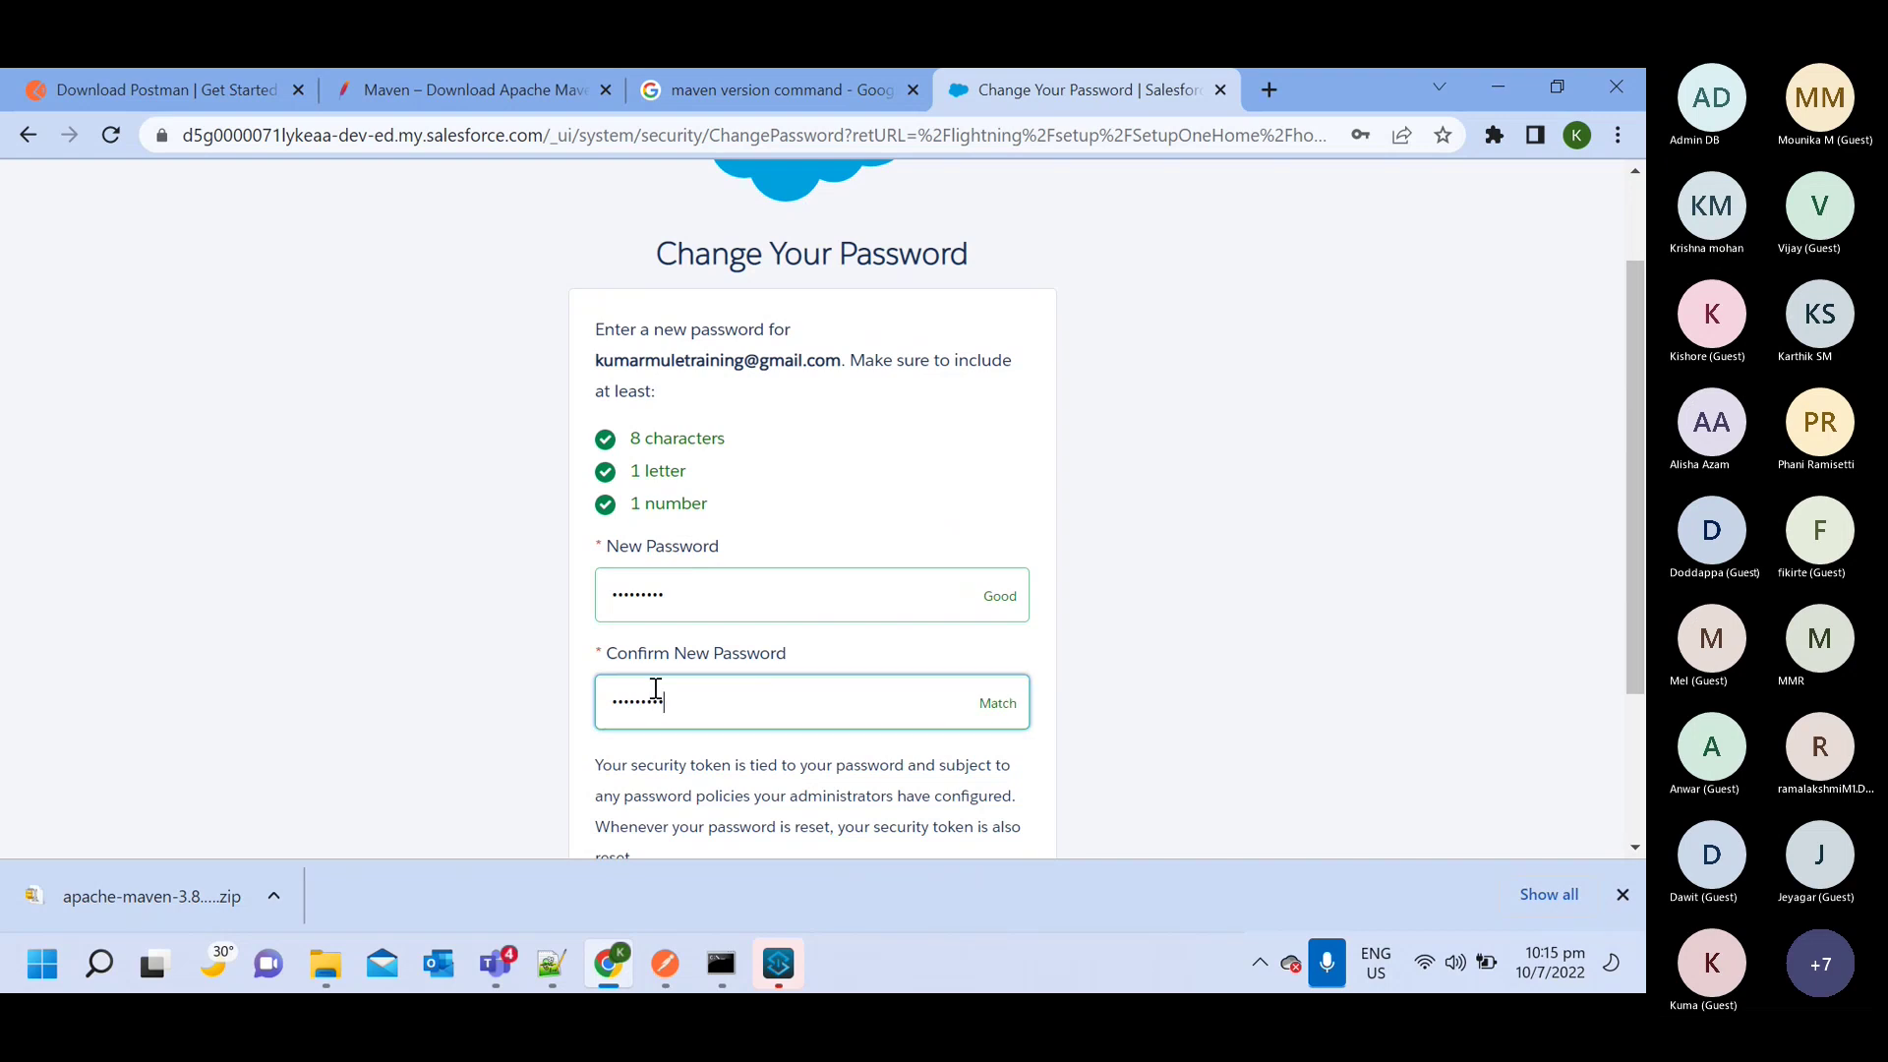
scroll(736, 657, down, 2)
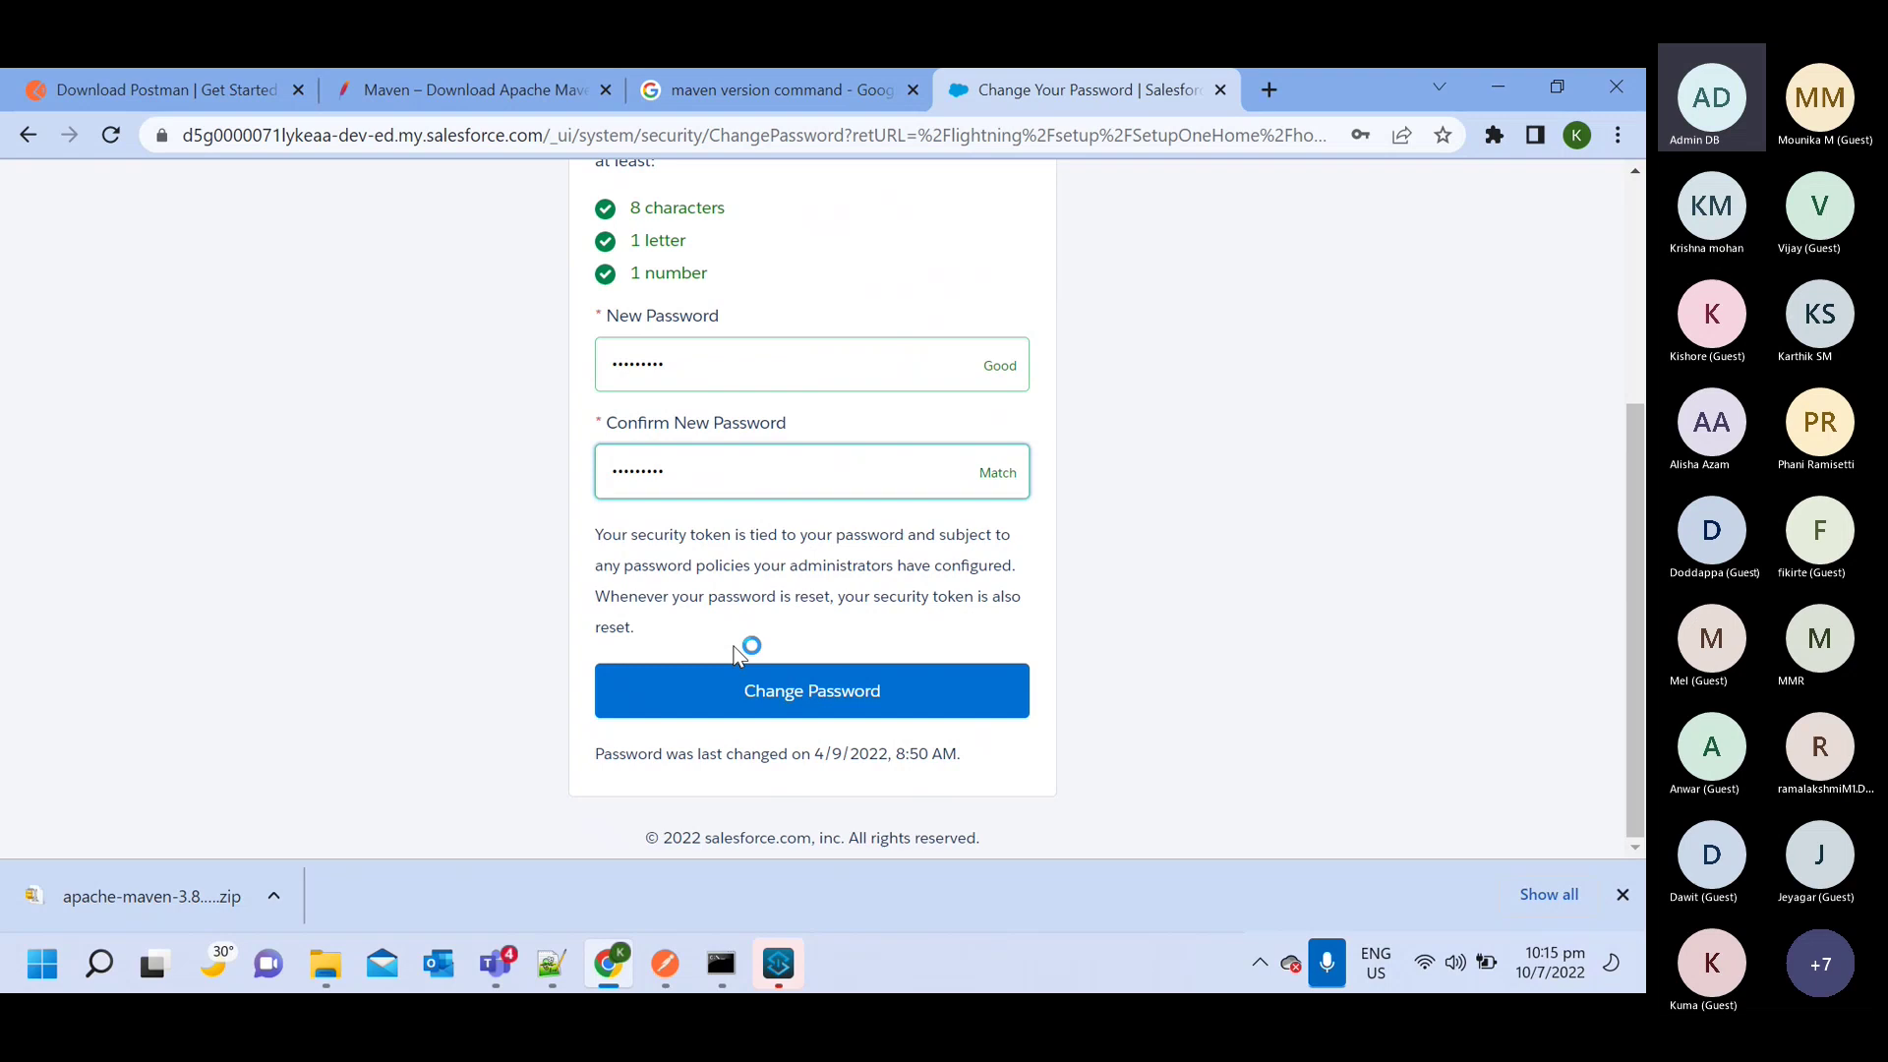
key(Return)
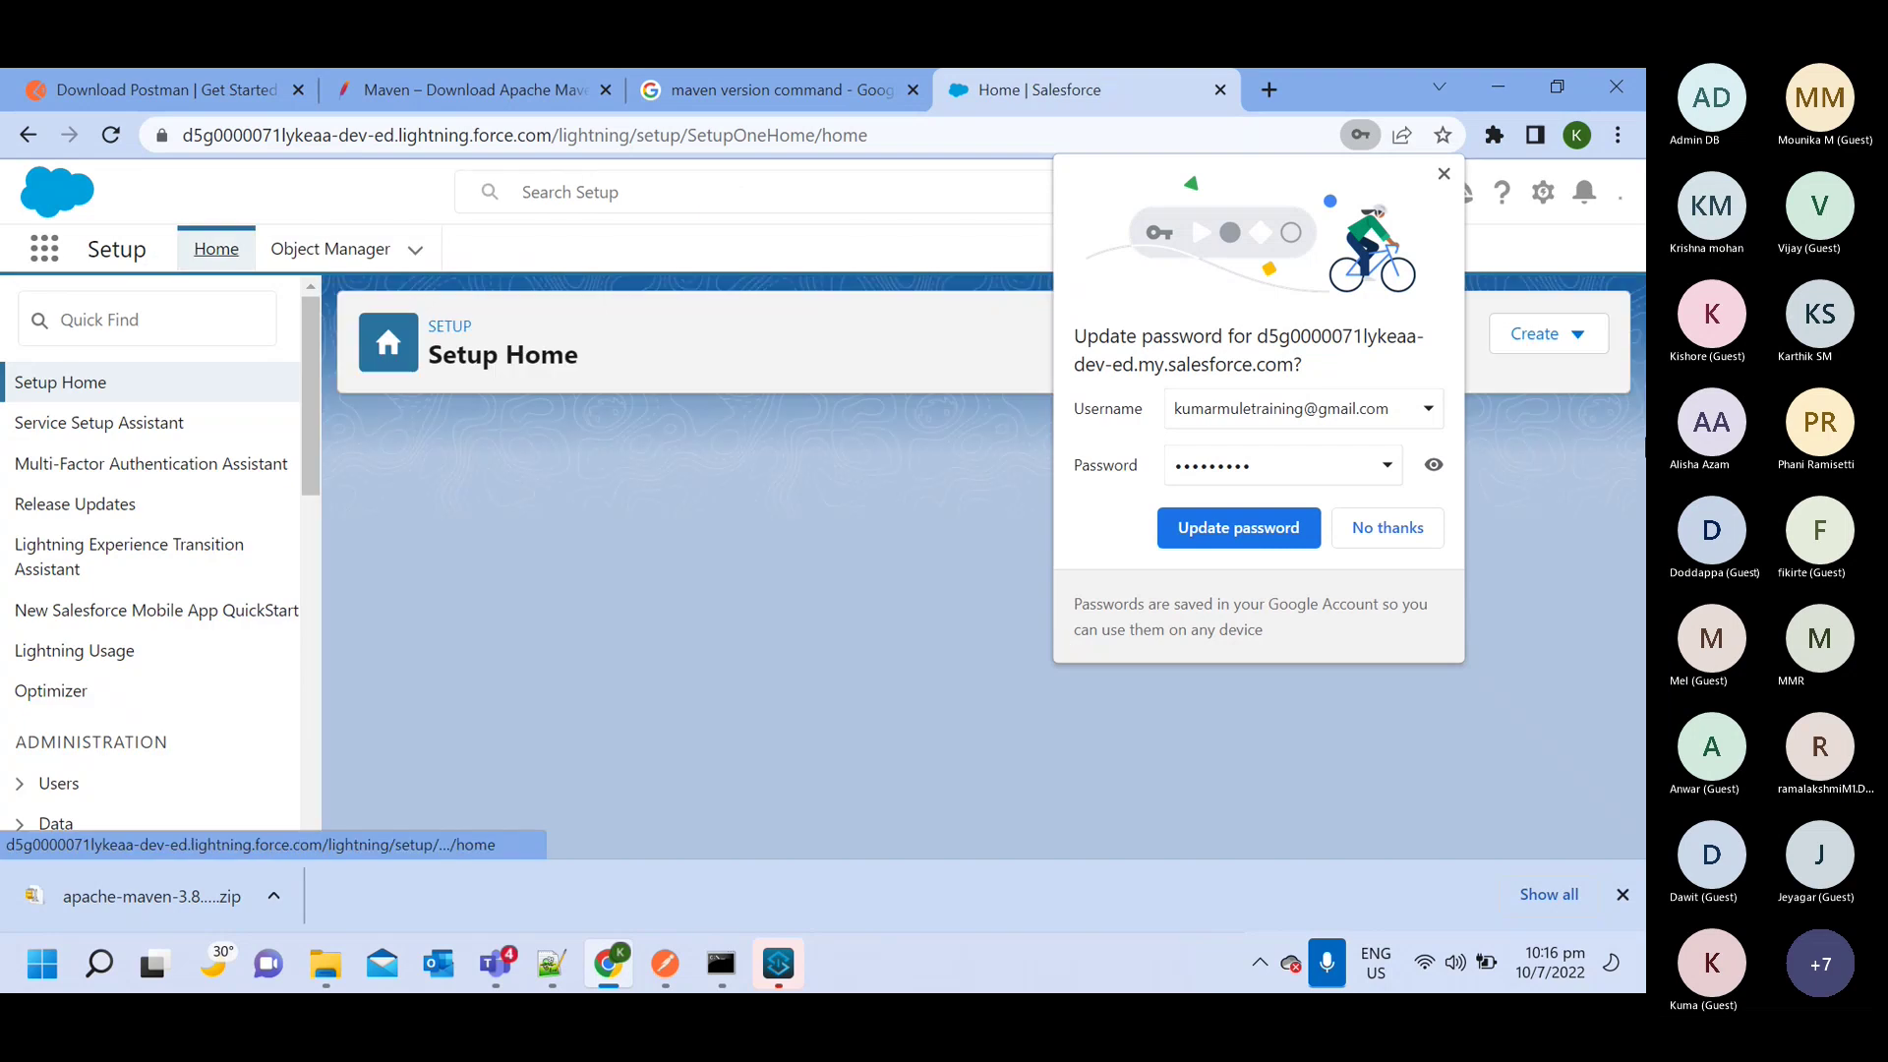
click(1213, 539)
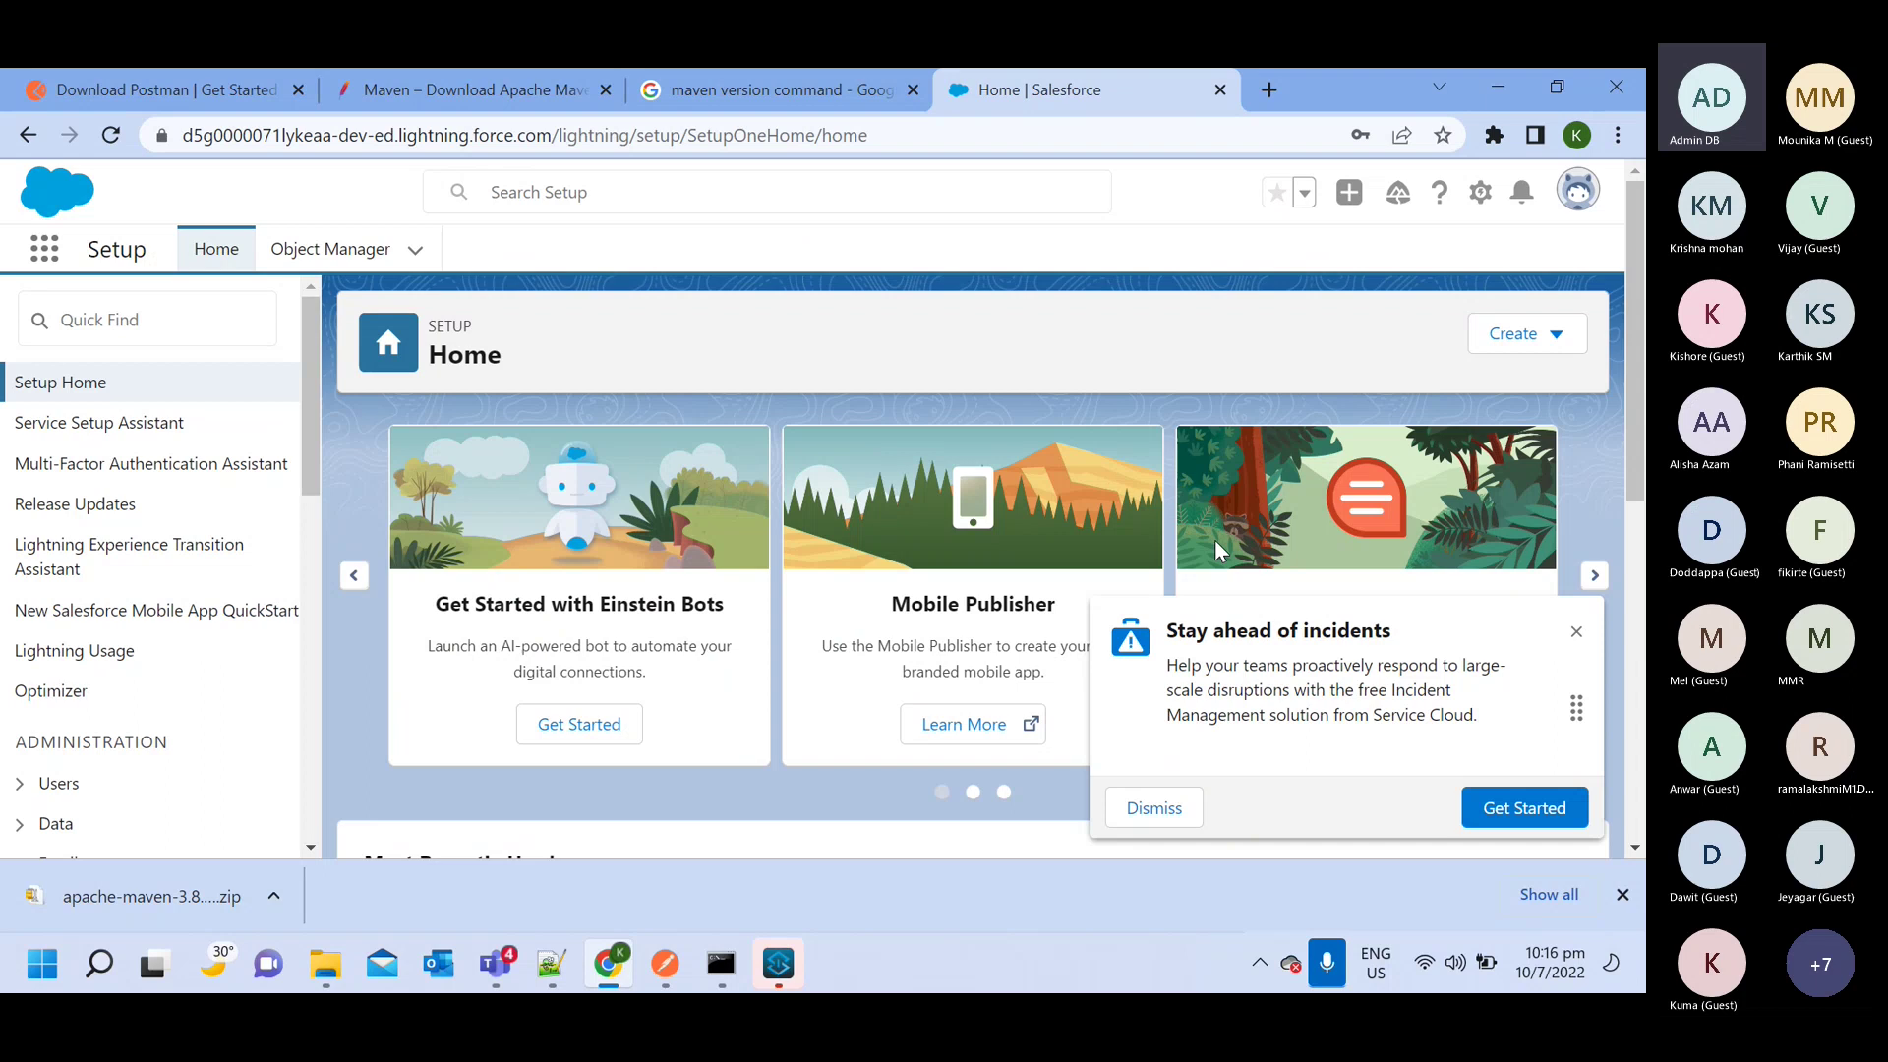
key(alt+Tab)
key(alt+Tab)
key(alt+Tab)
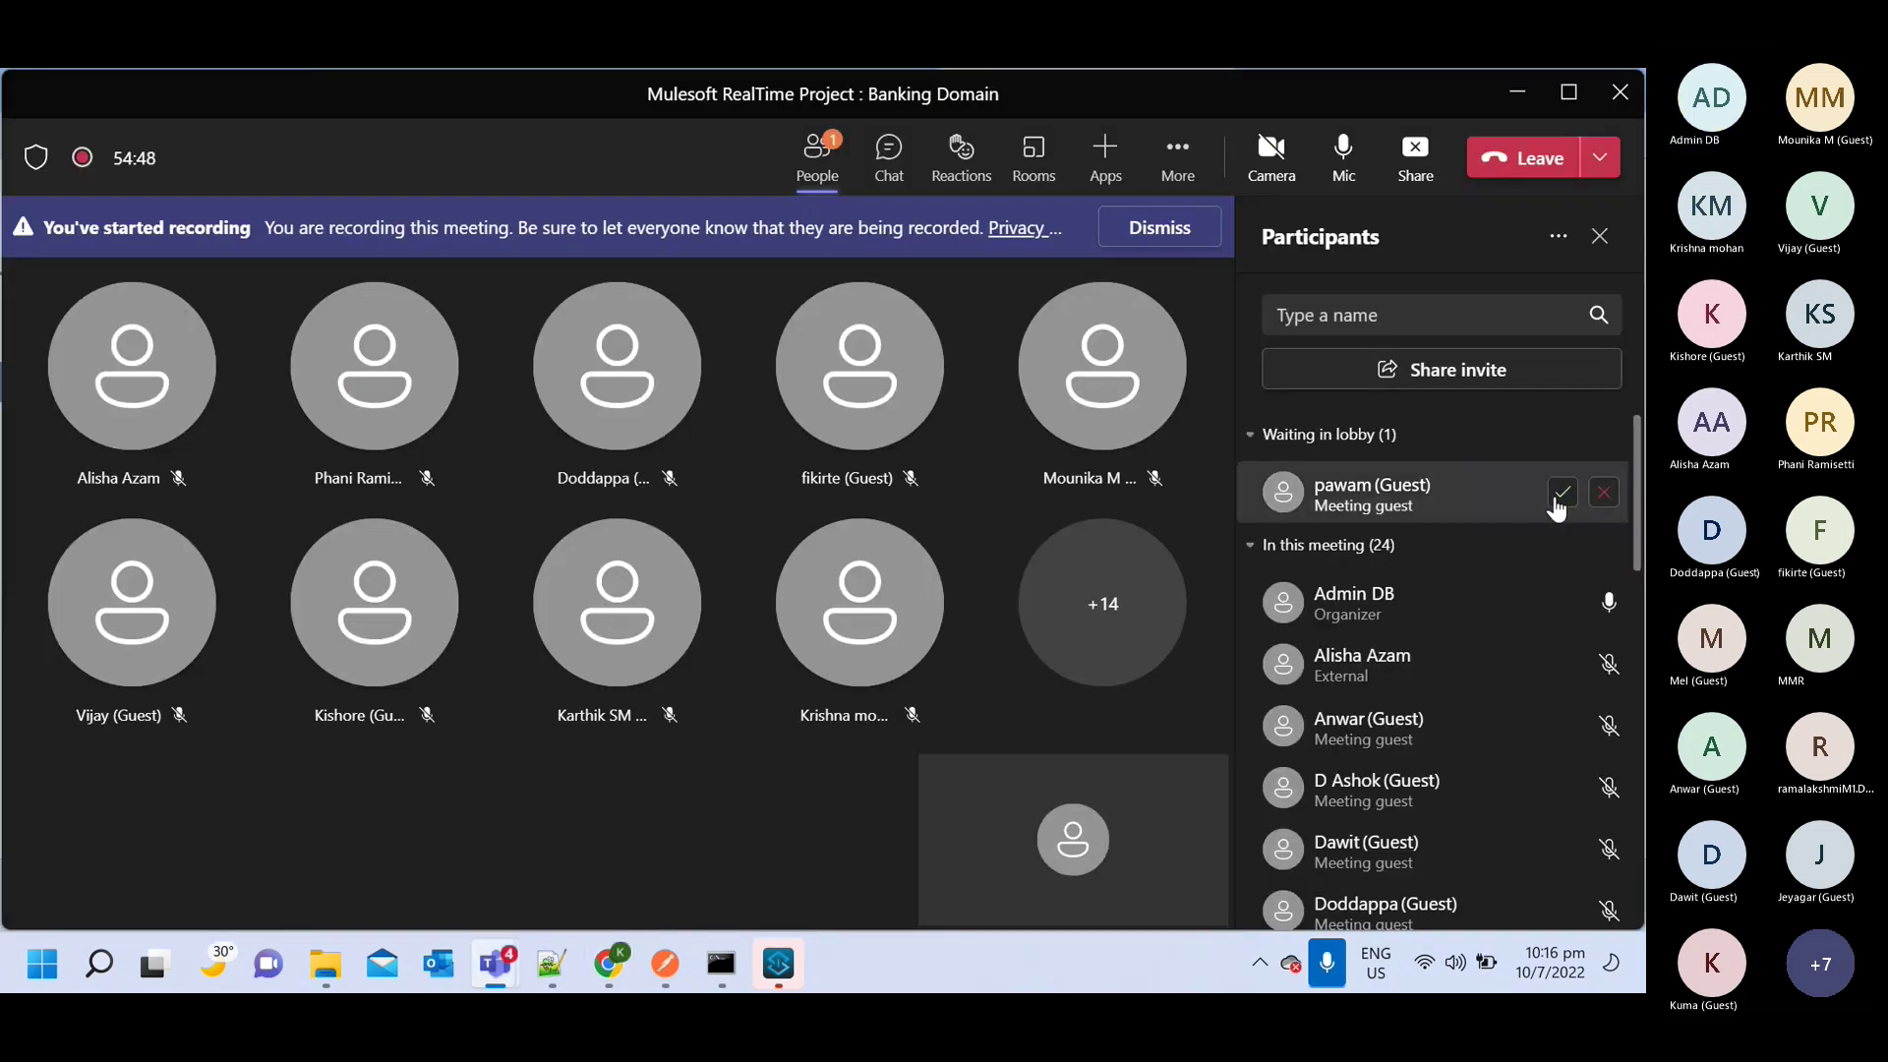
click(1556, 502)
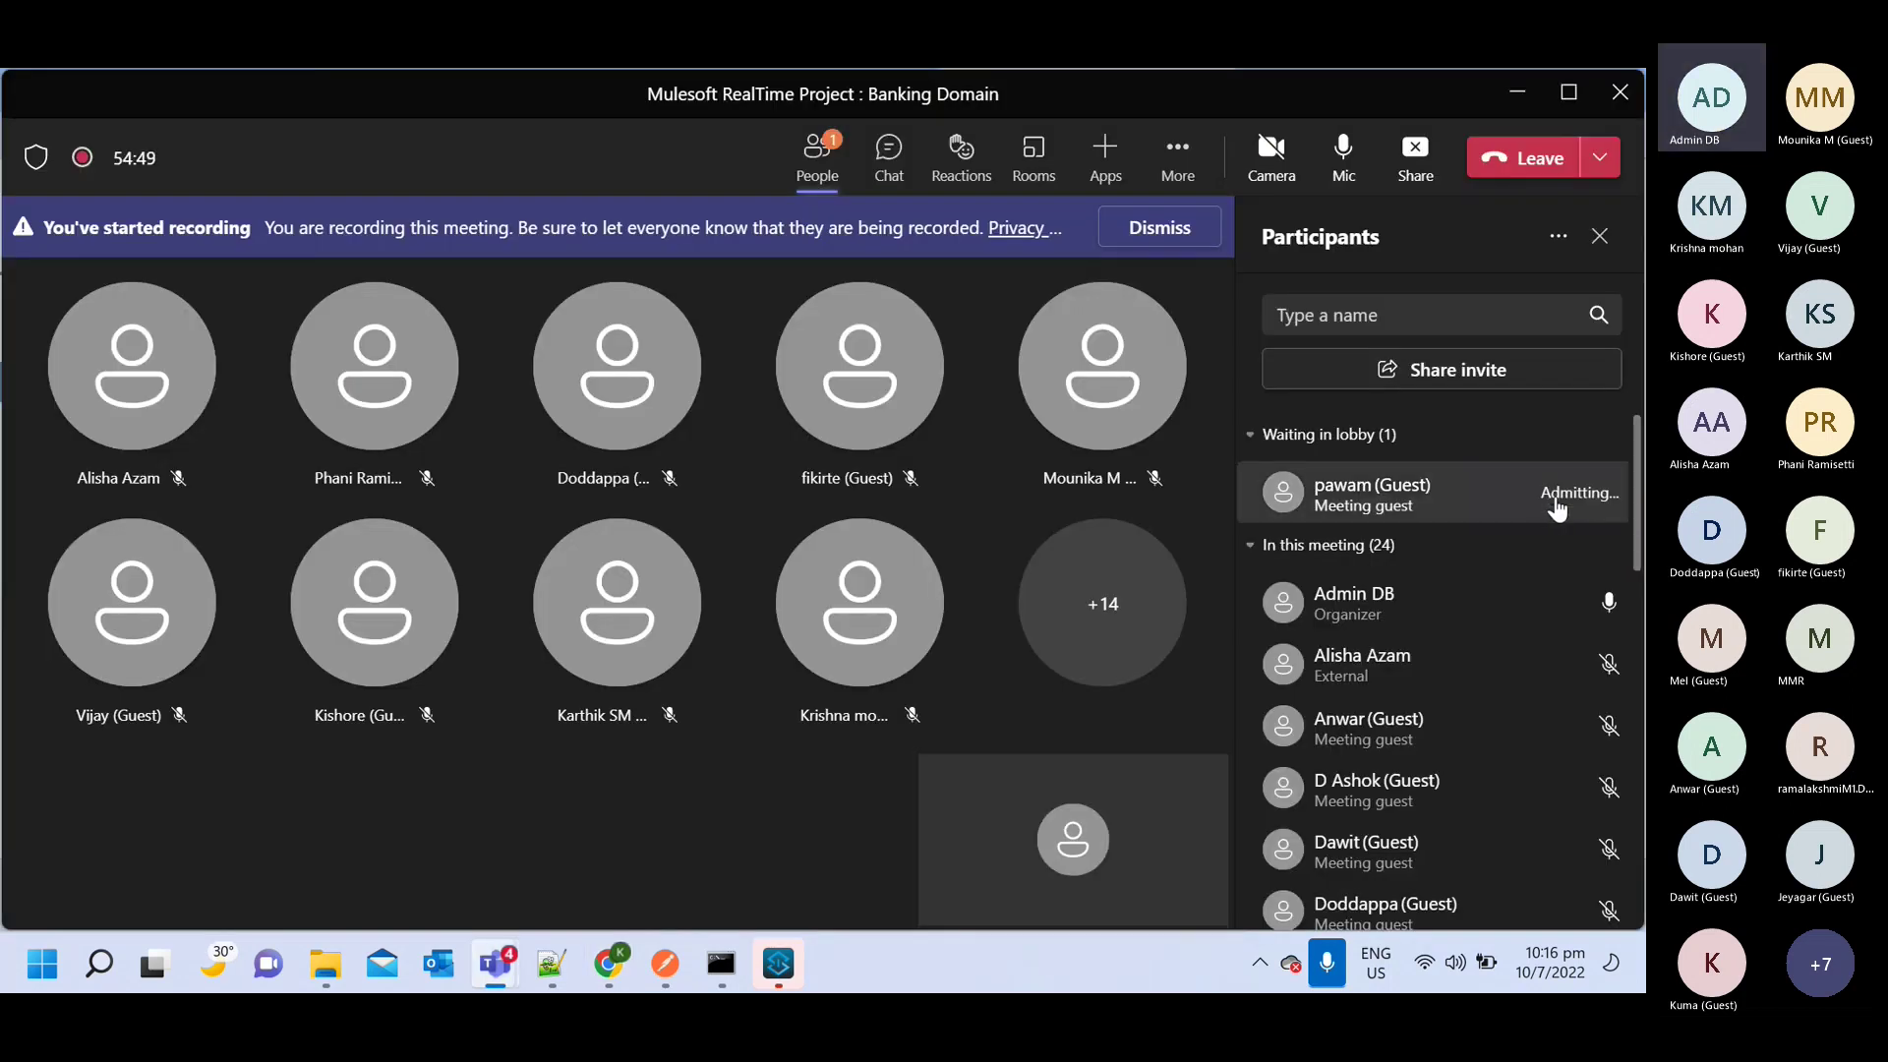
key(alt+Tab)
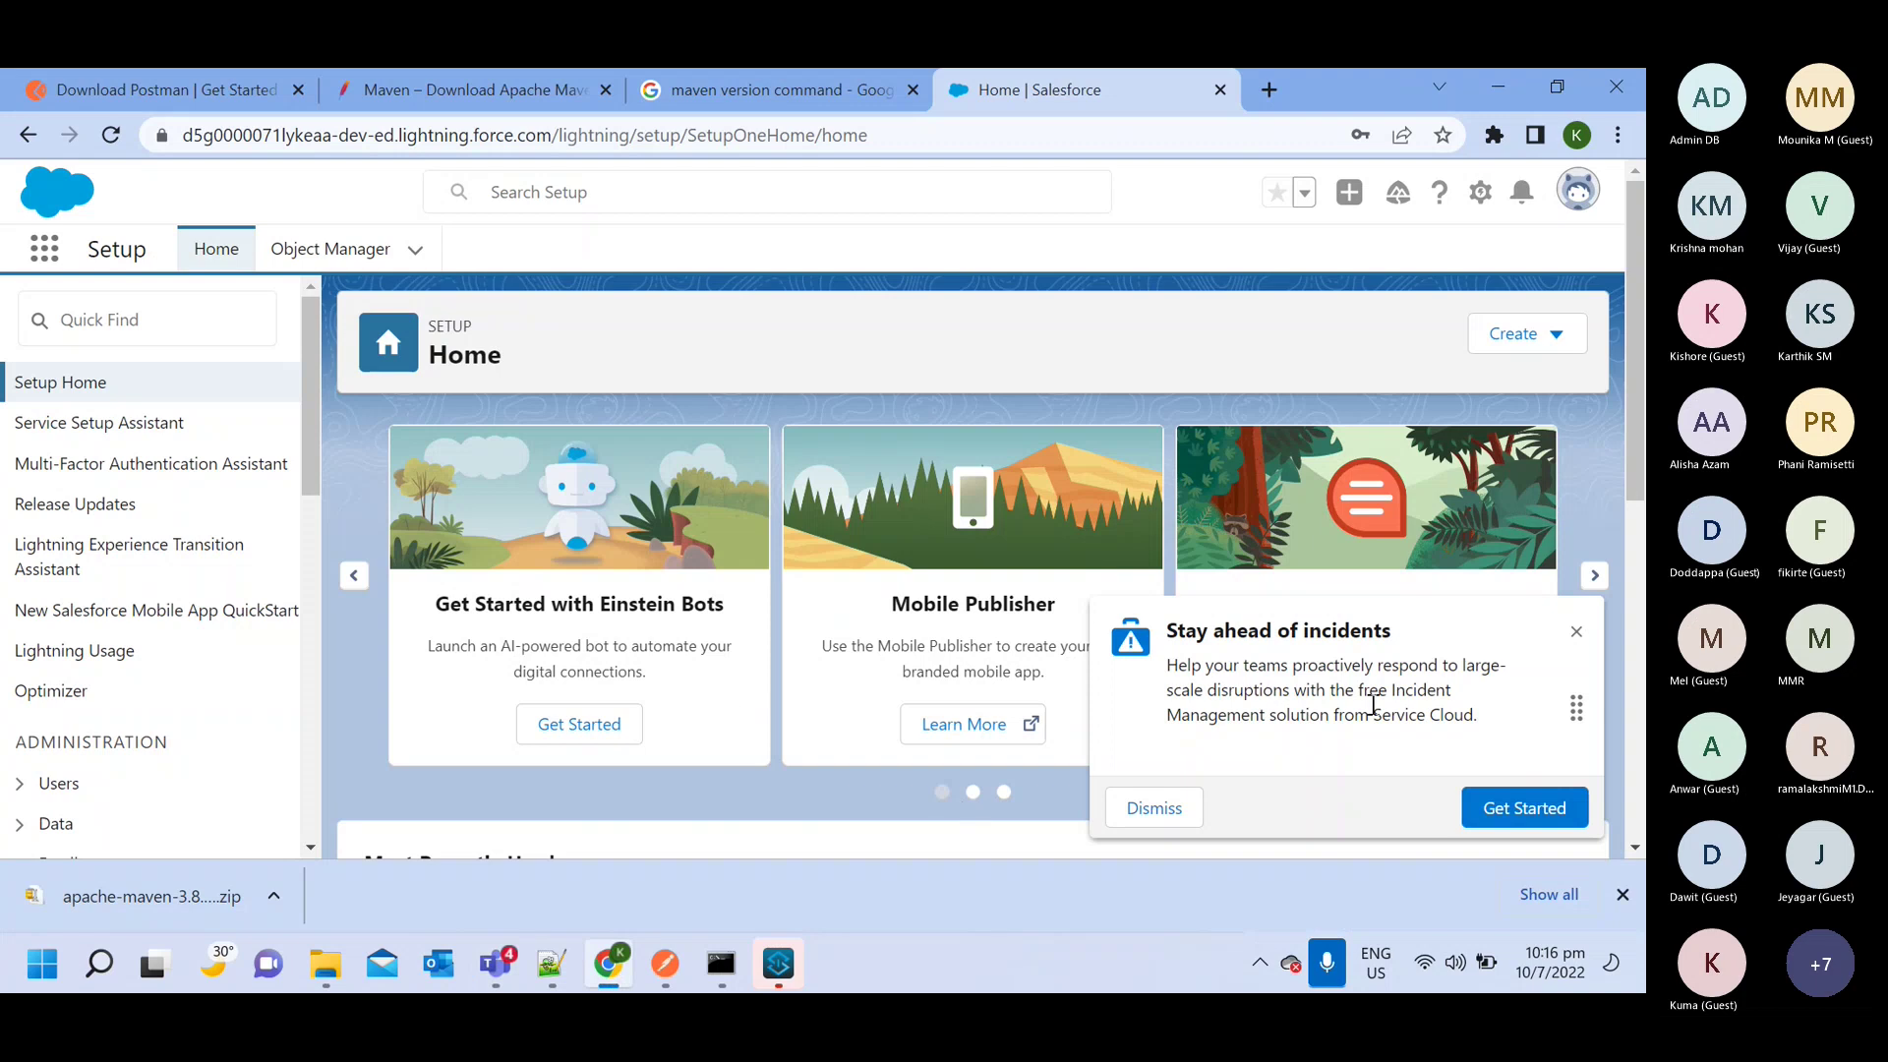
Step: Close the 'Stay ahead of incidents' popup and scroll the Setup sidebar to Platform Tools
click(1576, 631)
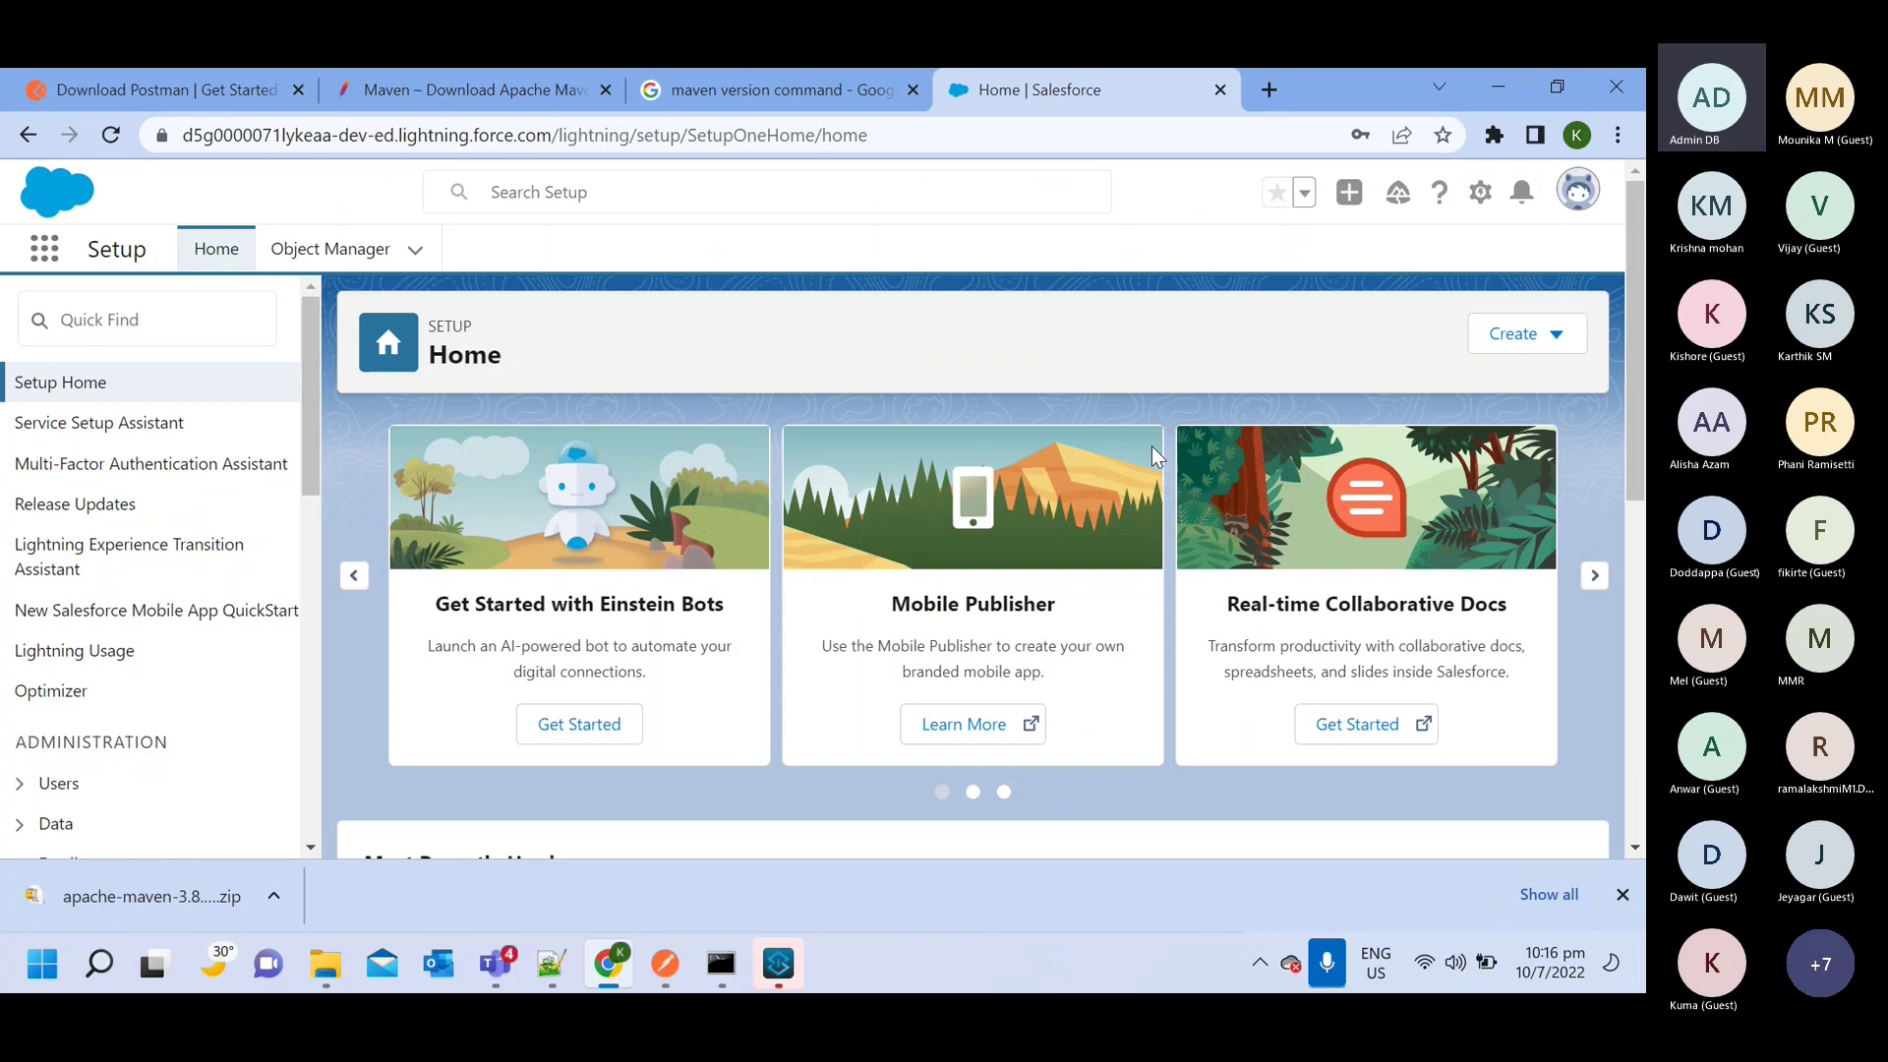
scroll(85, 632, down, 4)
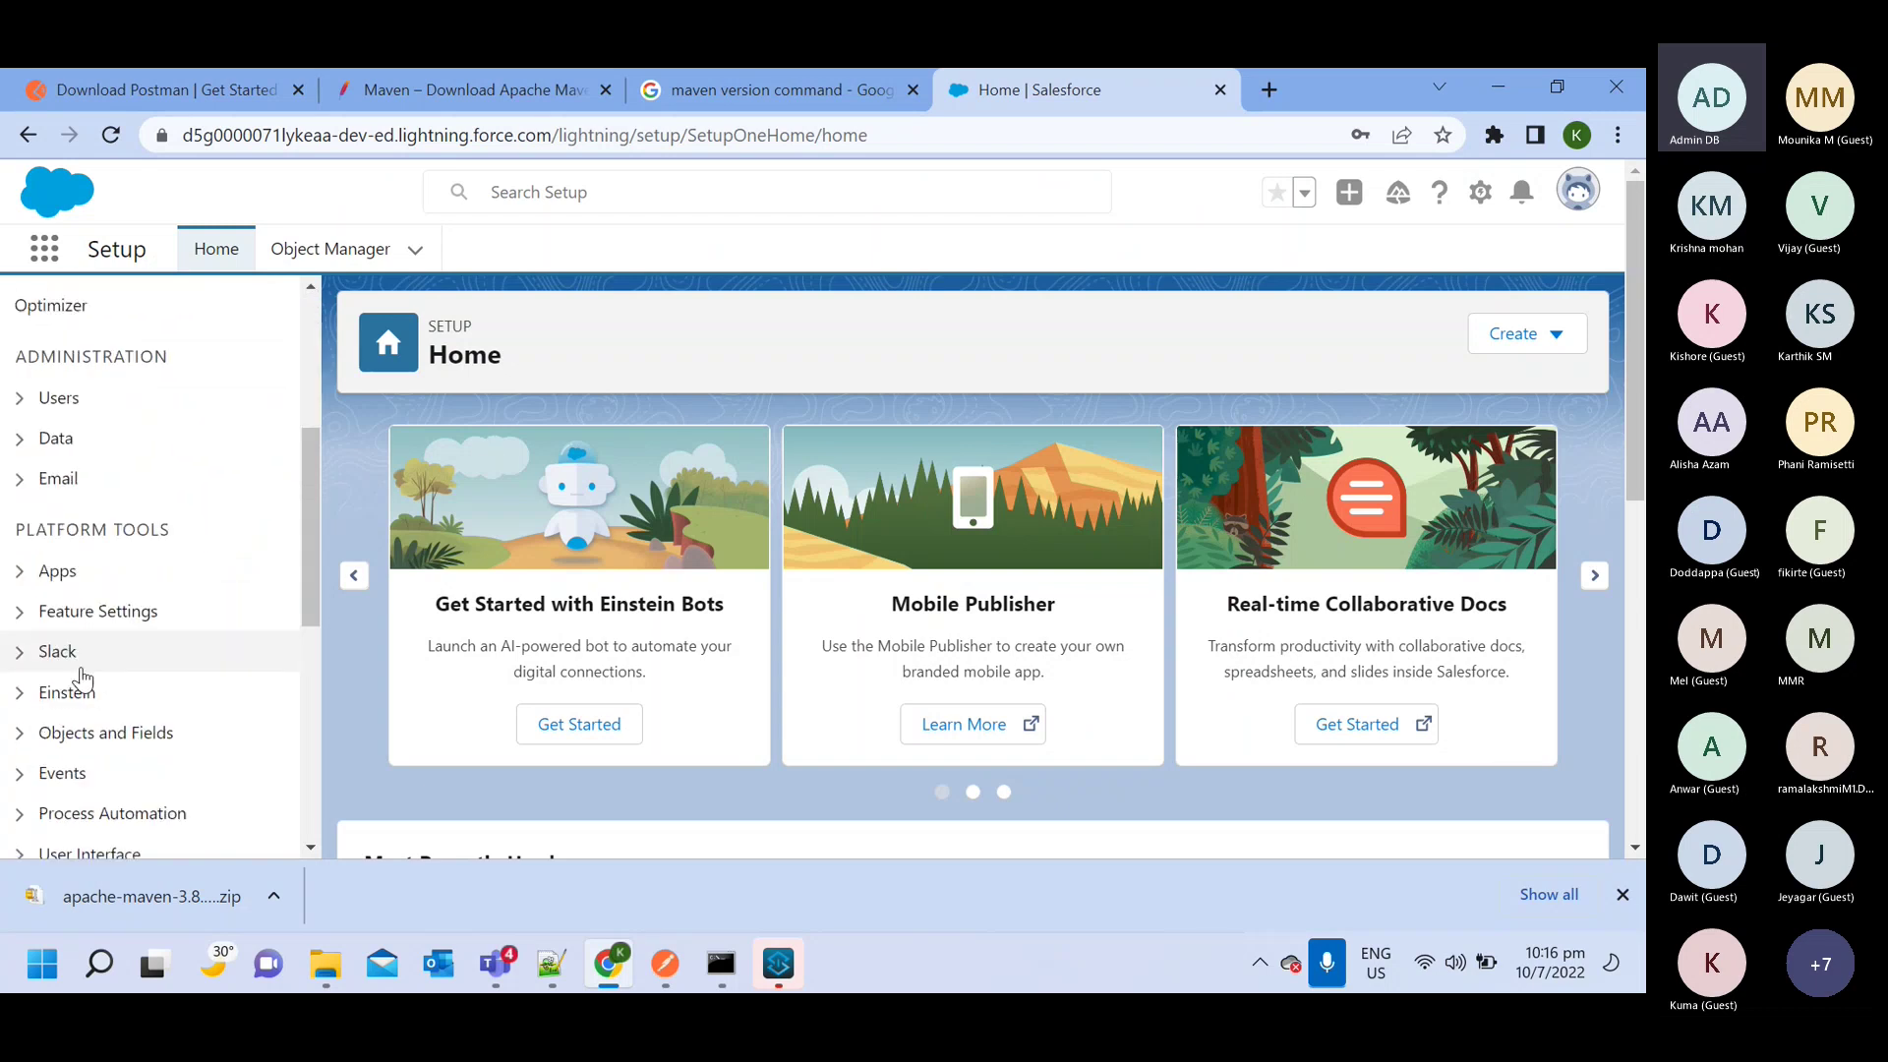
scroll(132, 699, down, 3)
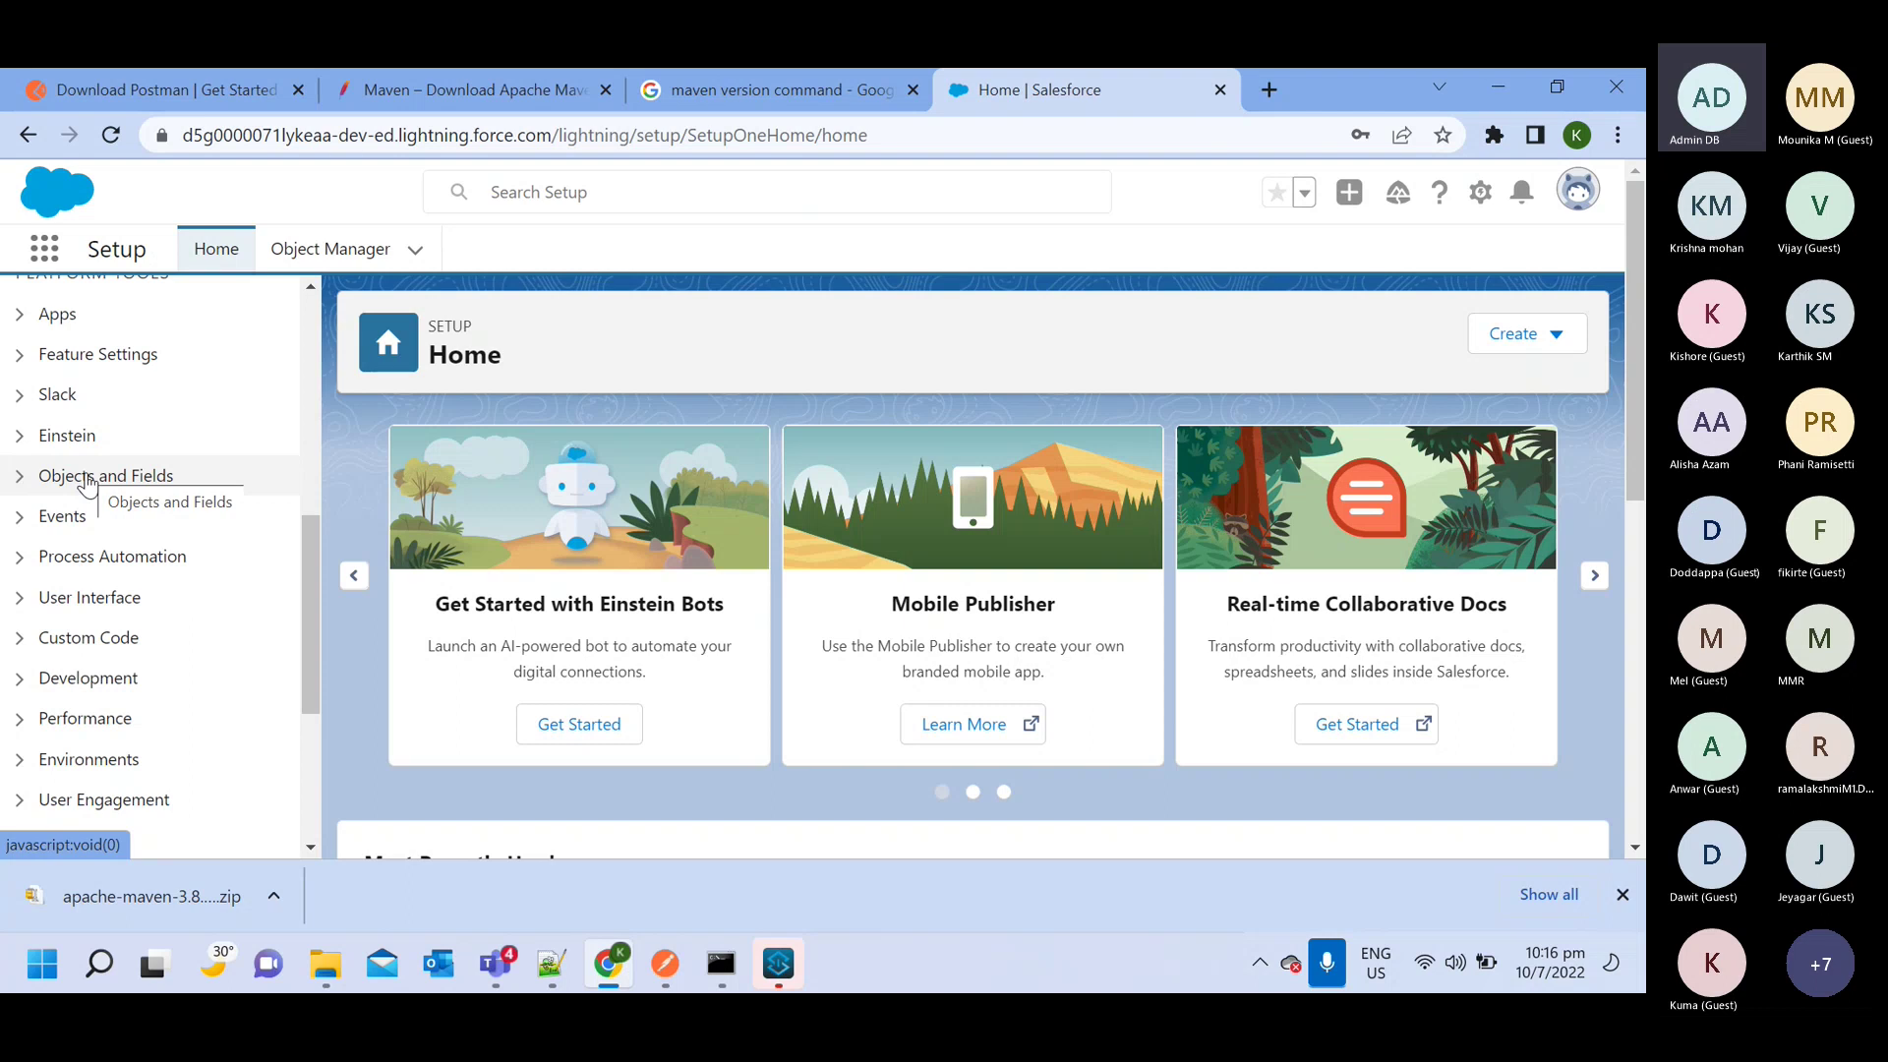
Step: Open Object Manager from Objects and Fields in a new browser tab
click(19, 476)
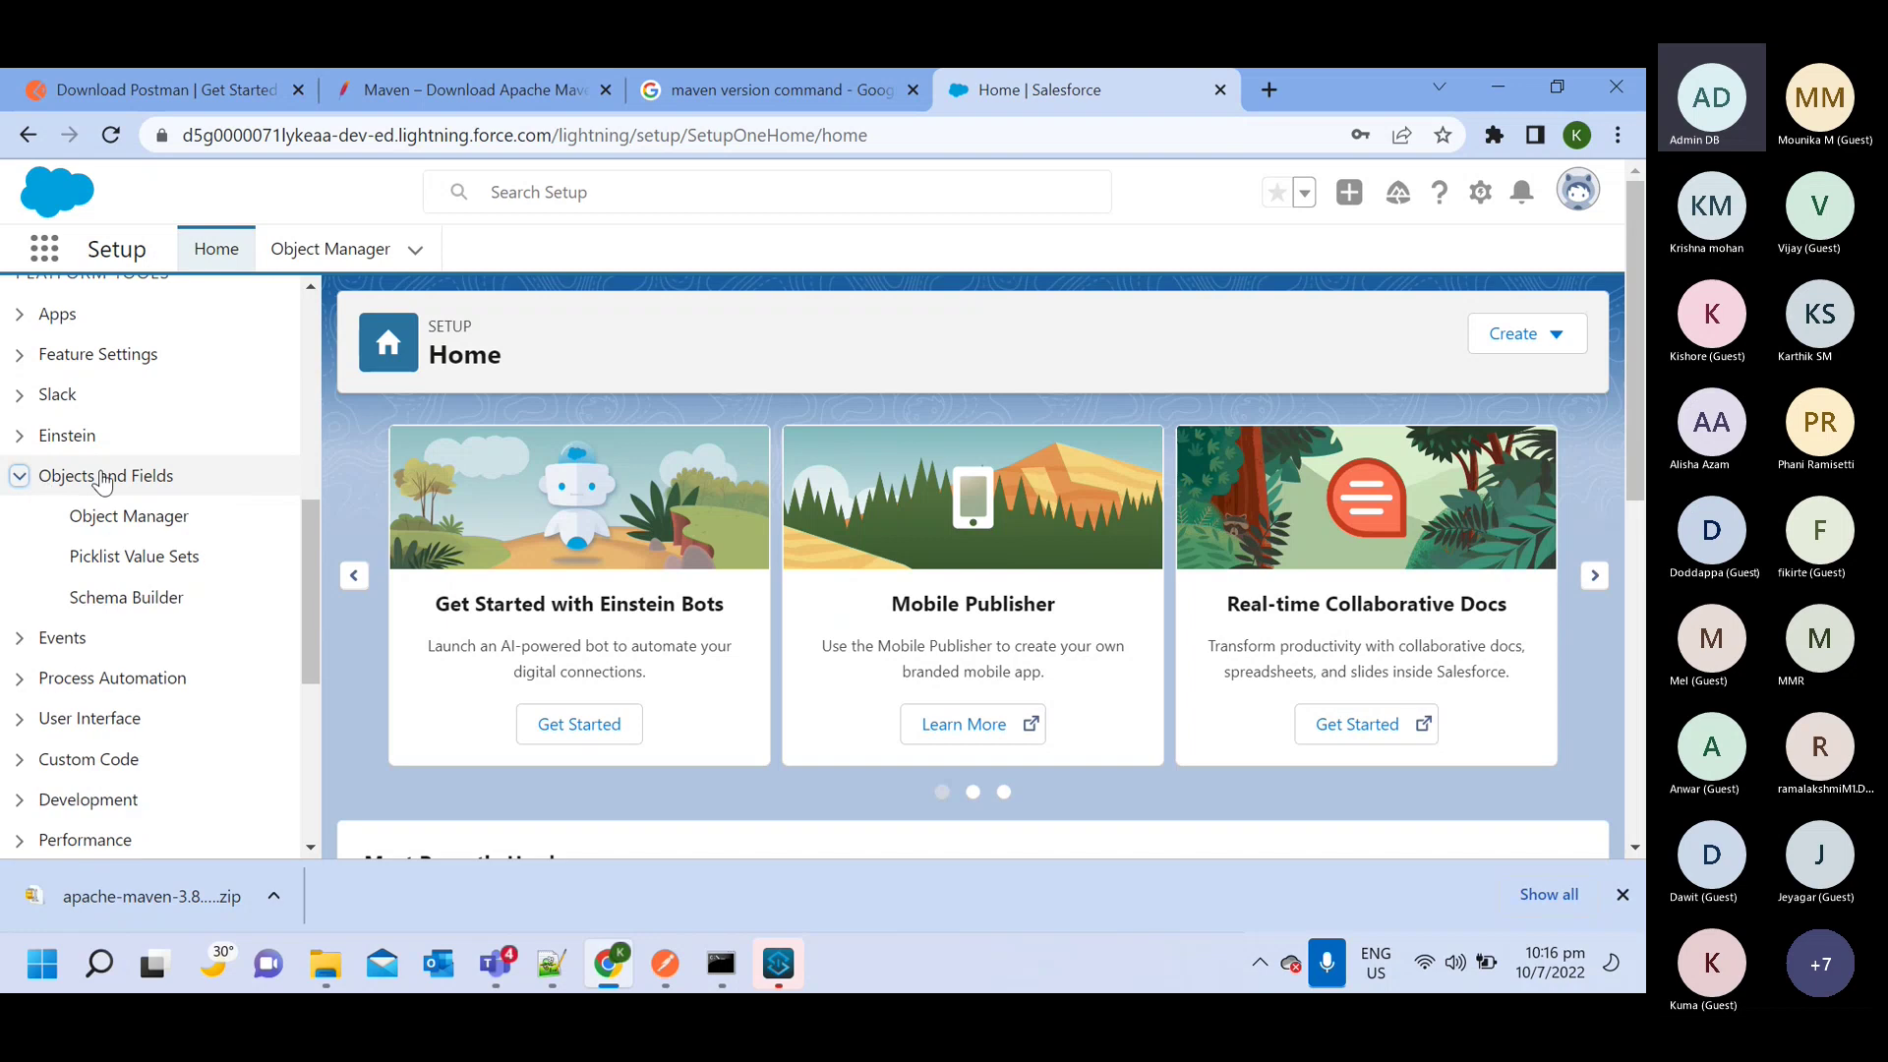
right_click(124, 523)
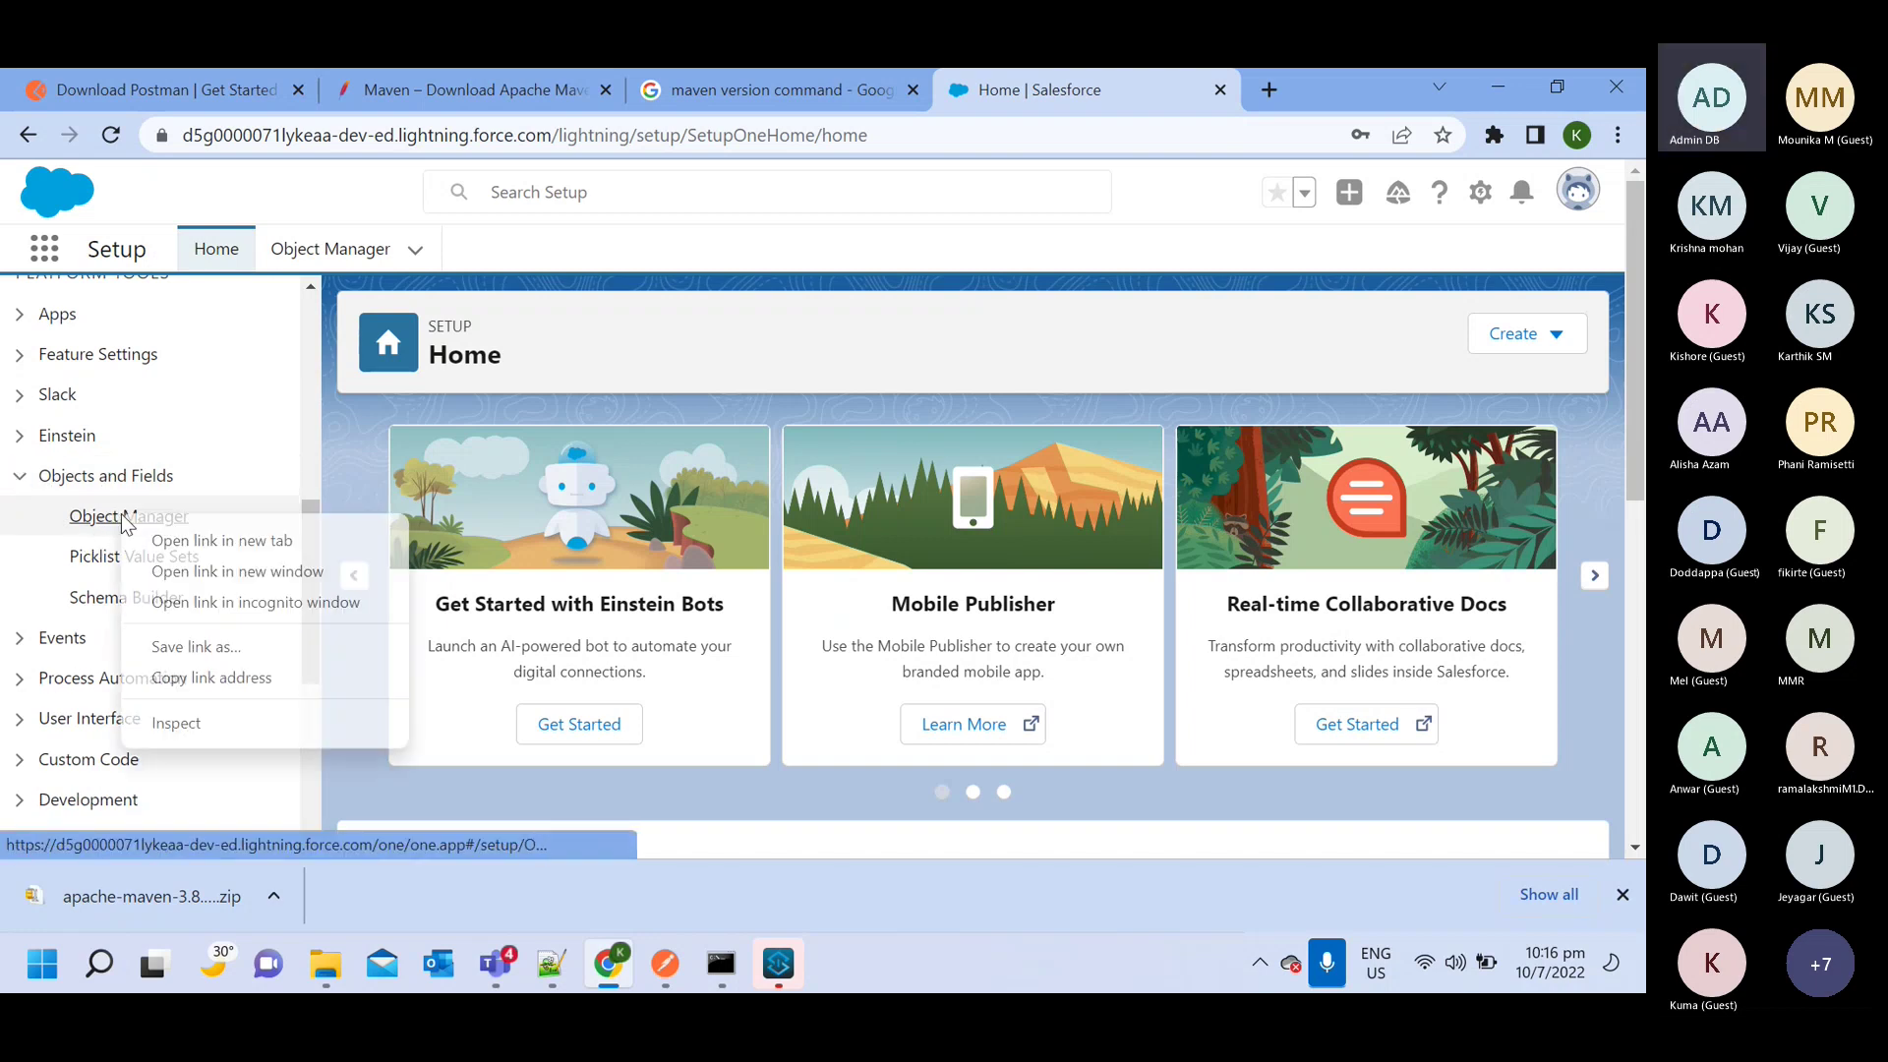
click(172, 541)
click(1172, 87)
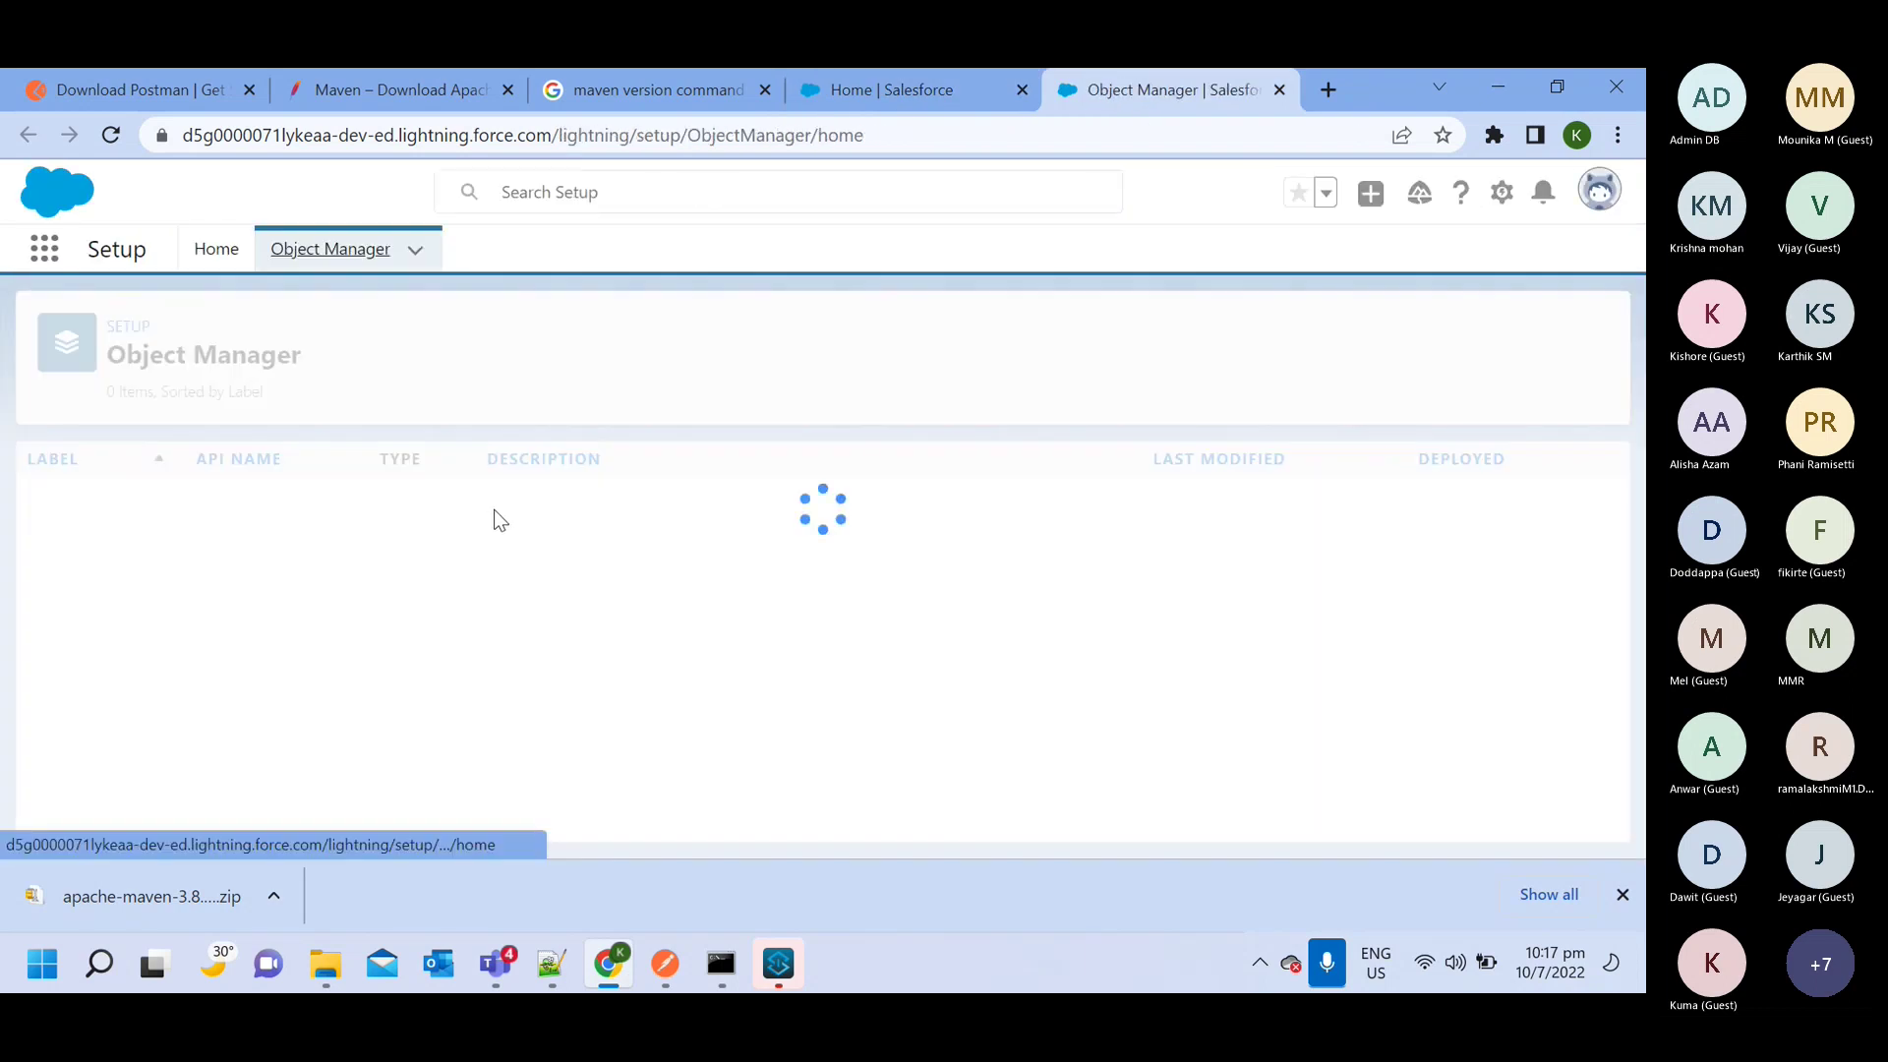
Step: Scroll through Object Manager's list of 141 objects
scroll(95, 635, down, 15)
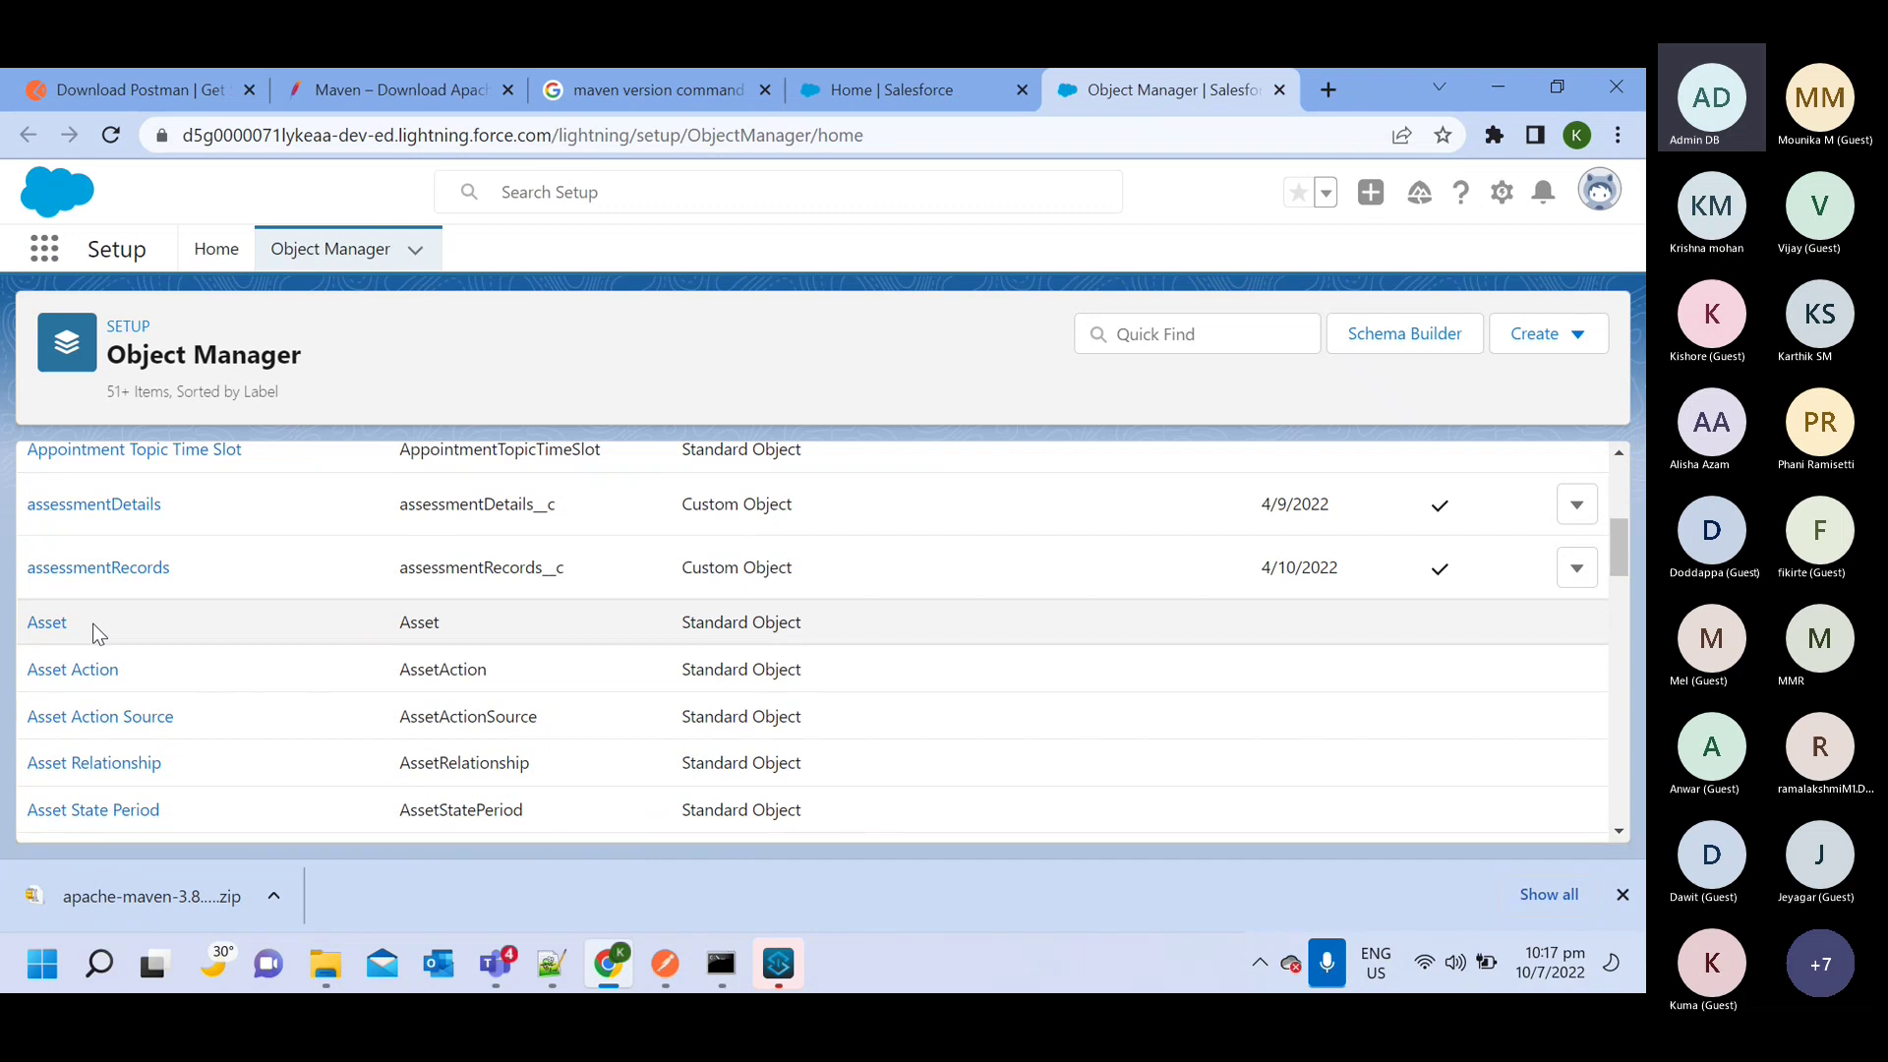
scroll(94, 639, down, 10)
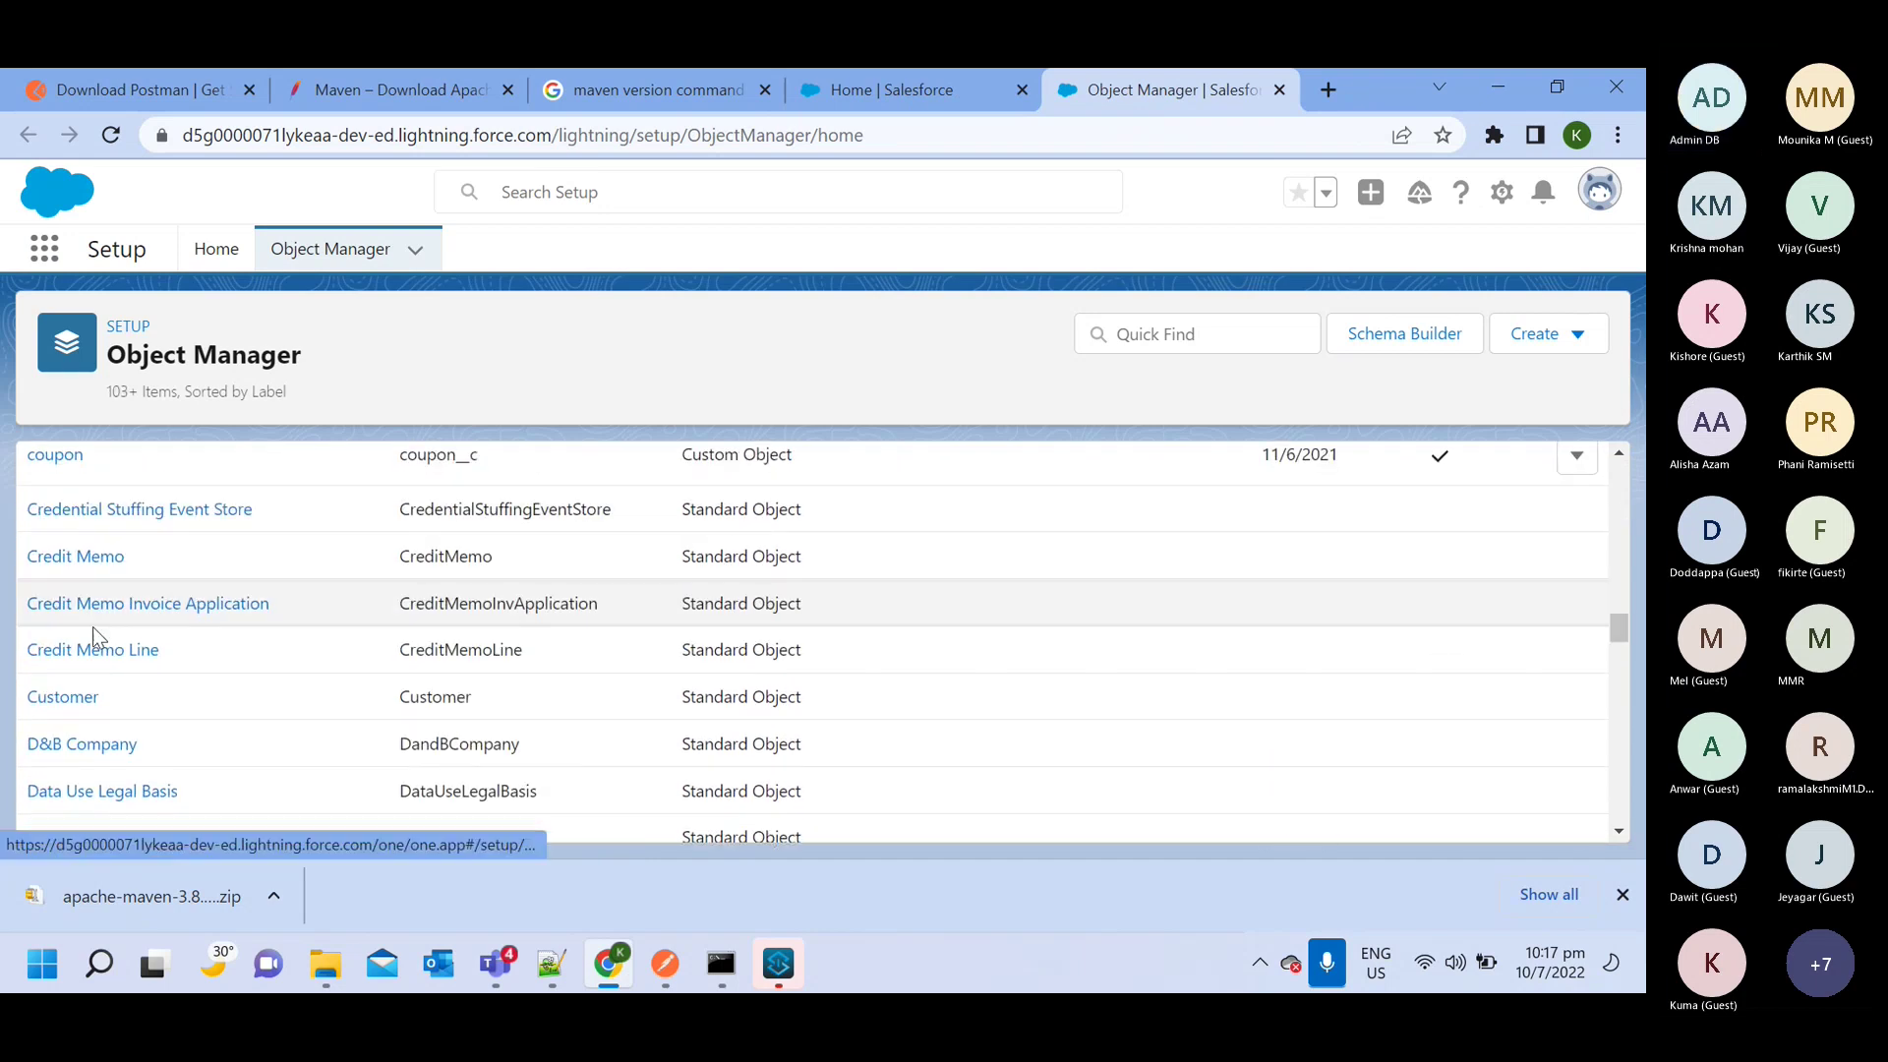
scroll(116, 661, down, 15)
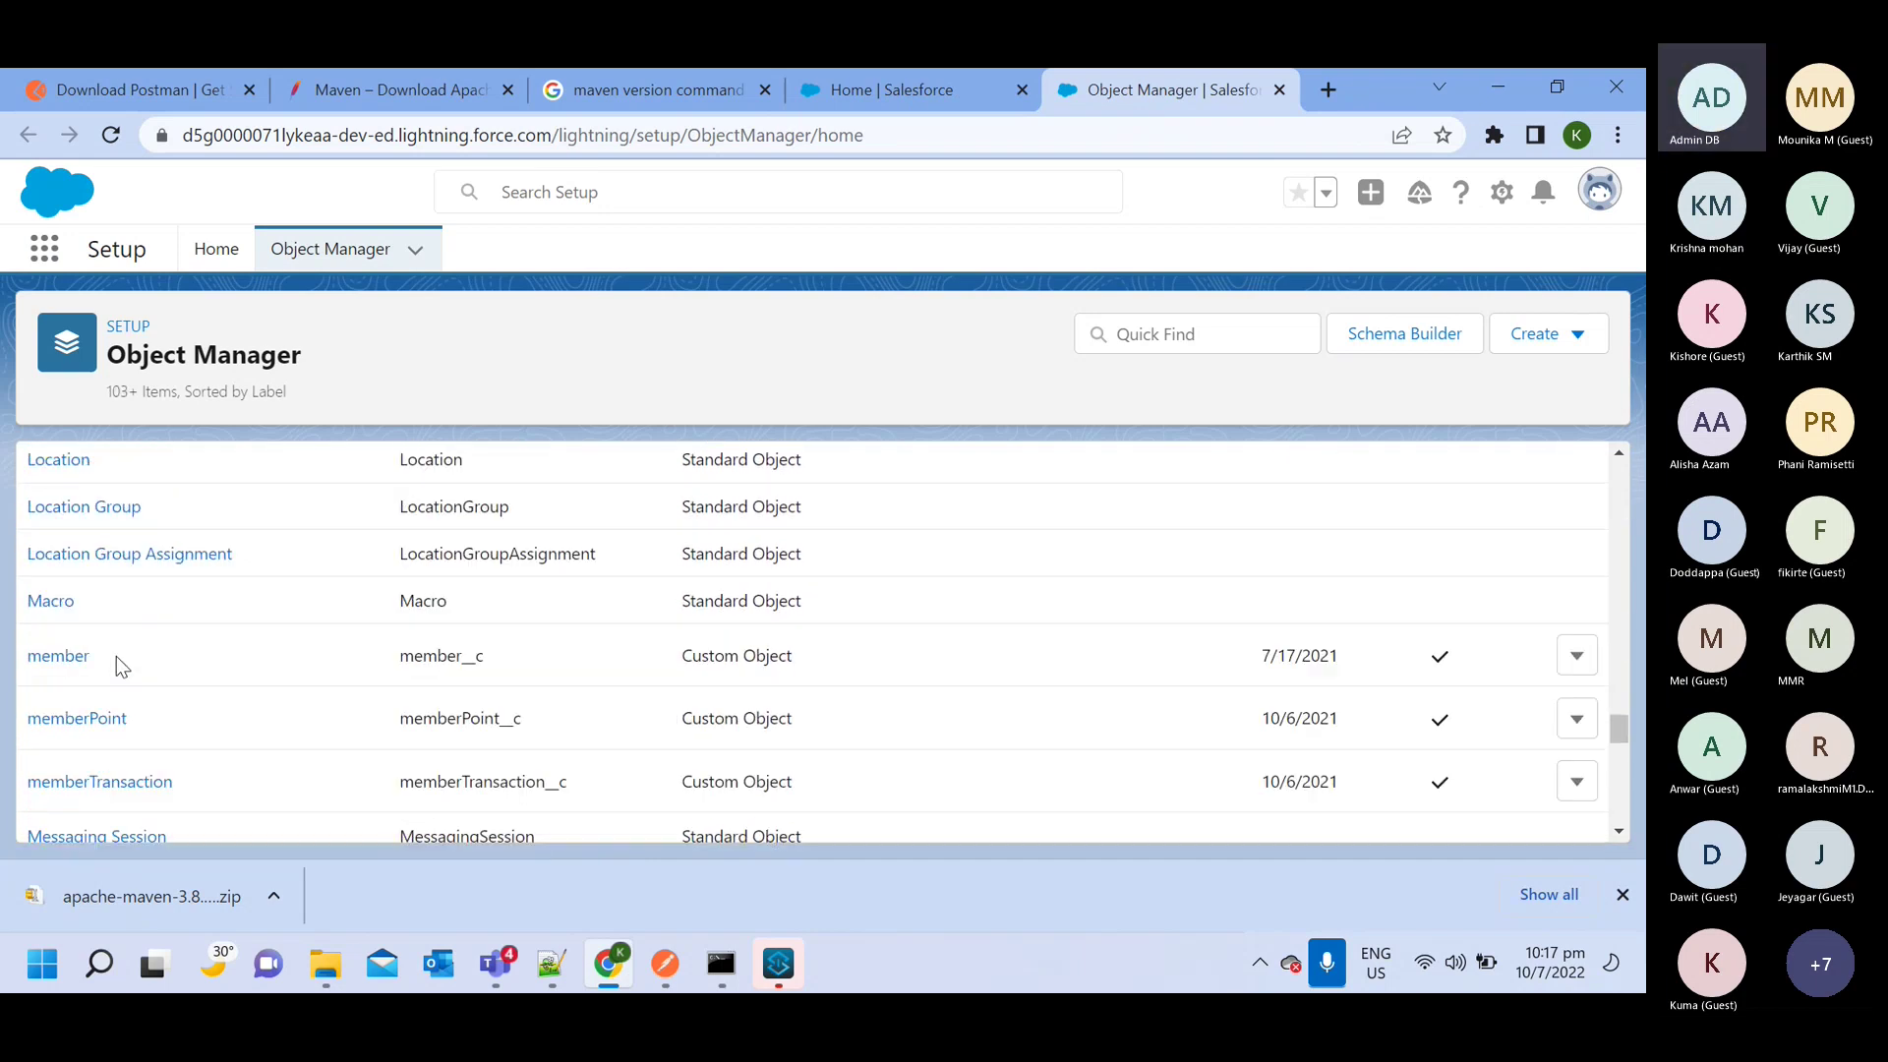
scroll(116, 658, down, 15)
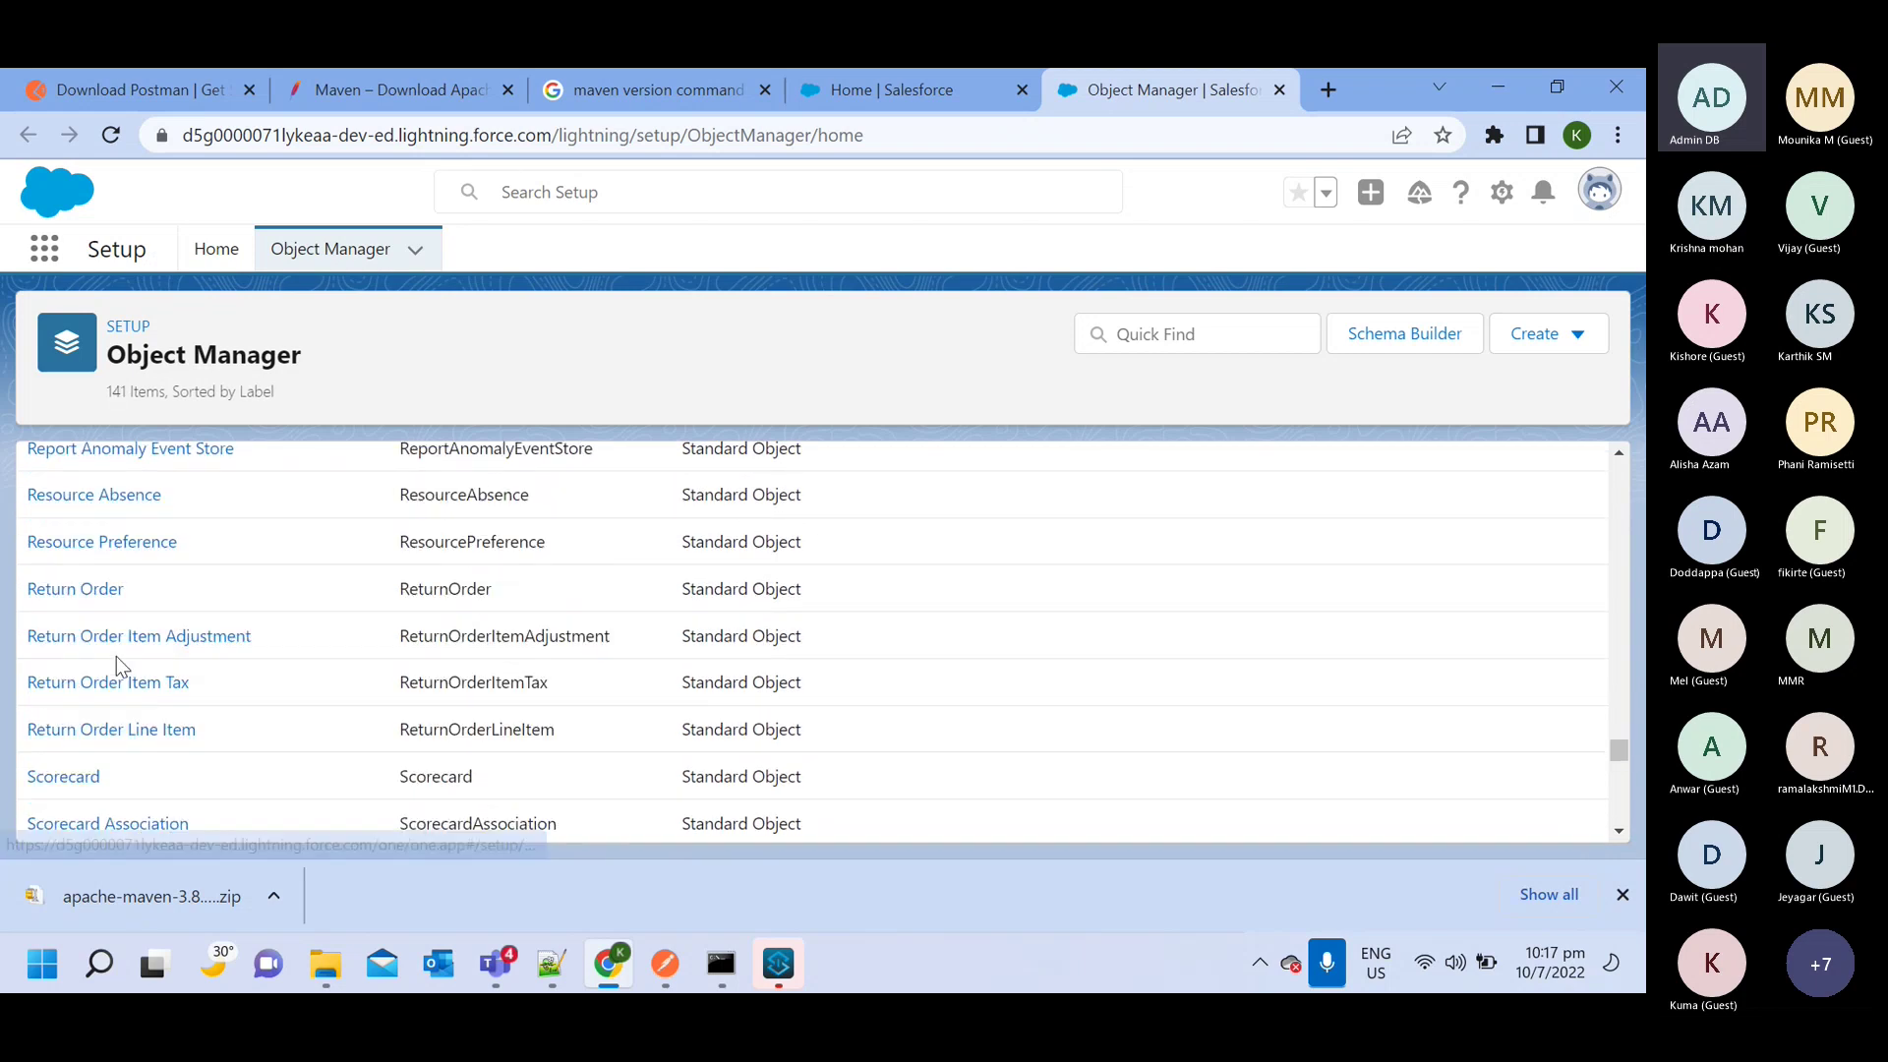
scroll(116, 669, up, 20)
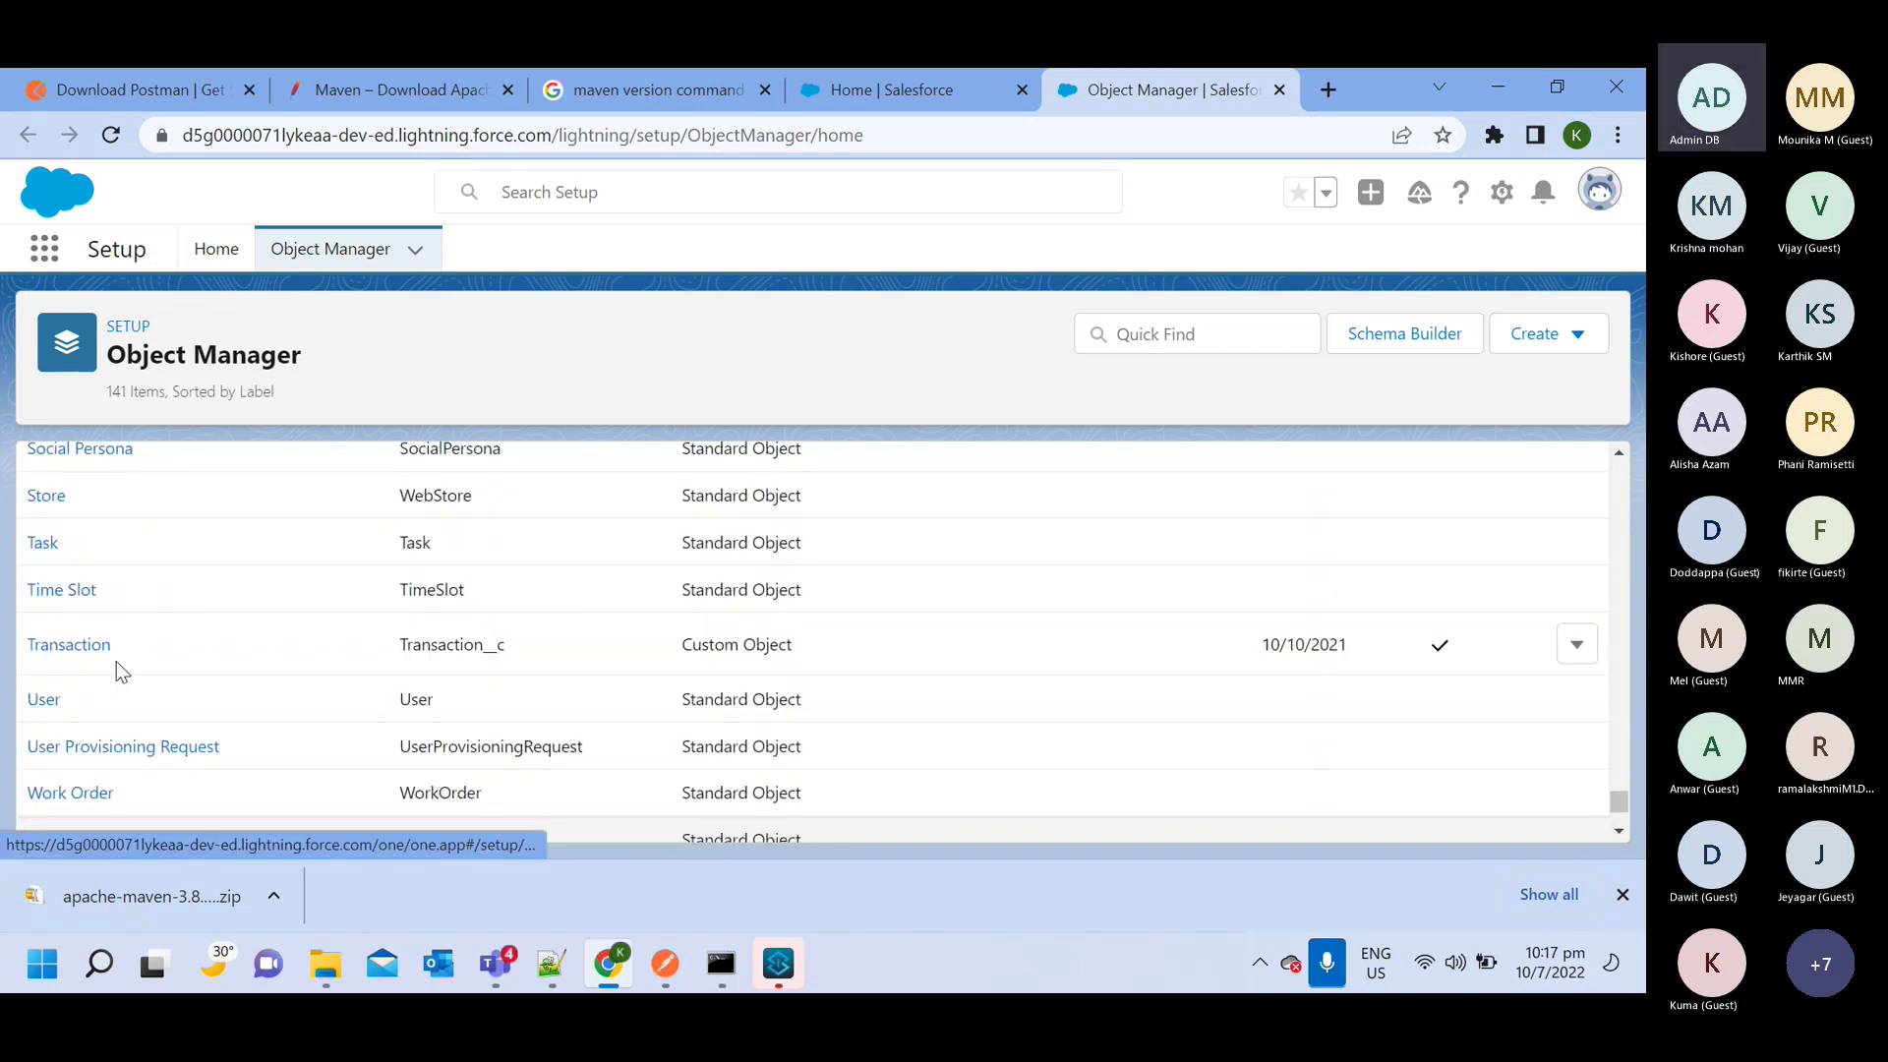
scroll(121, 696, up, 20)
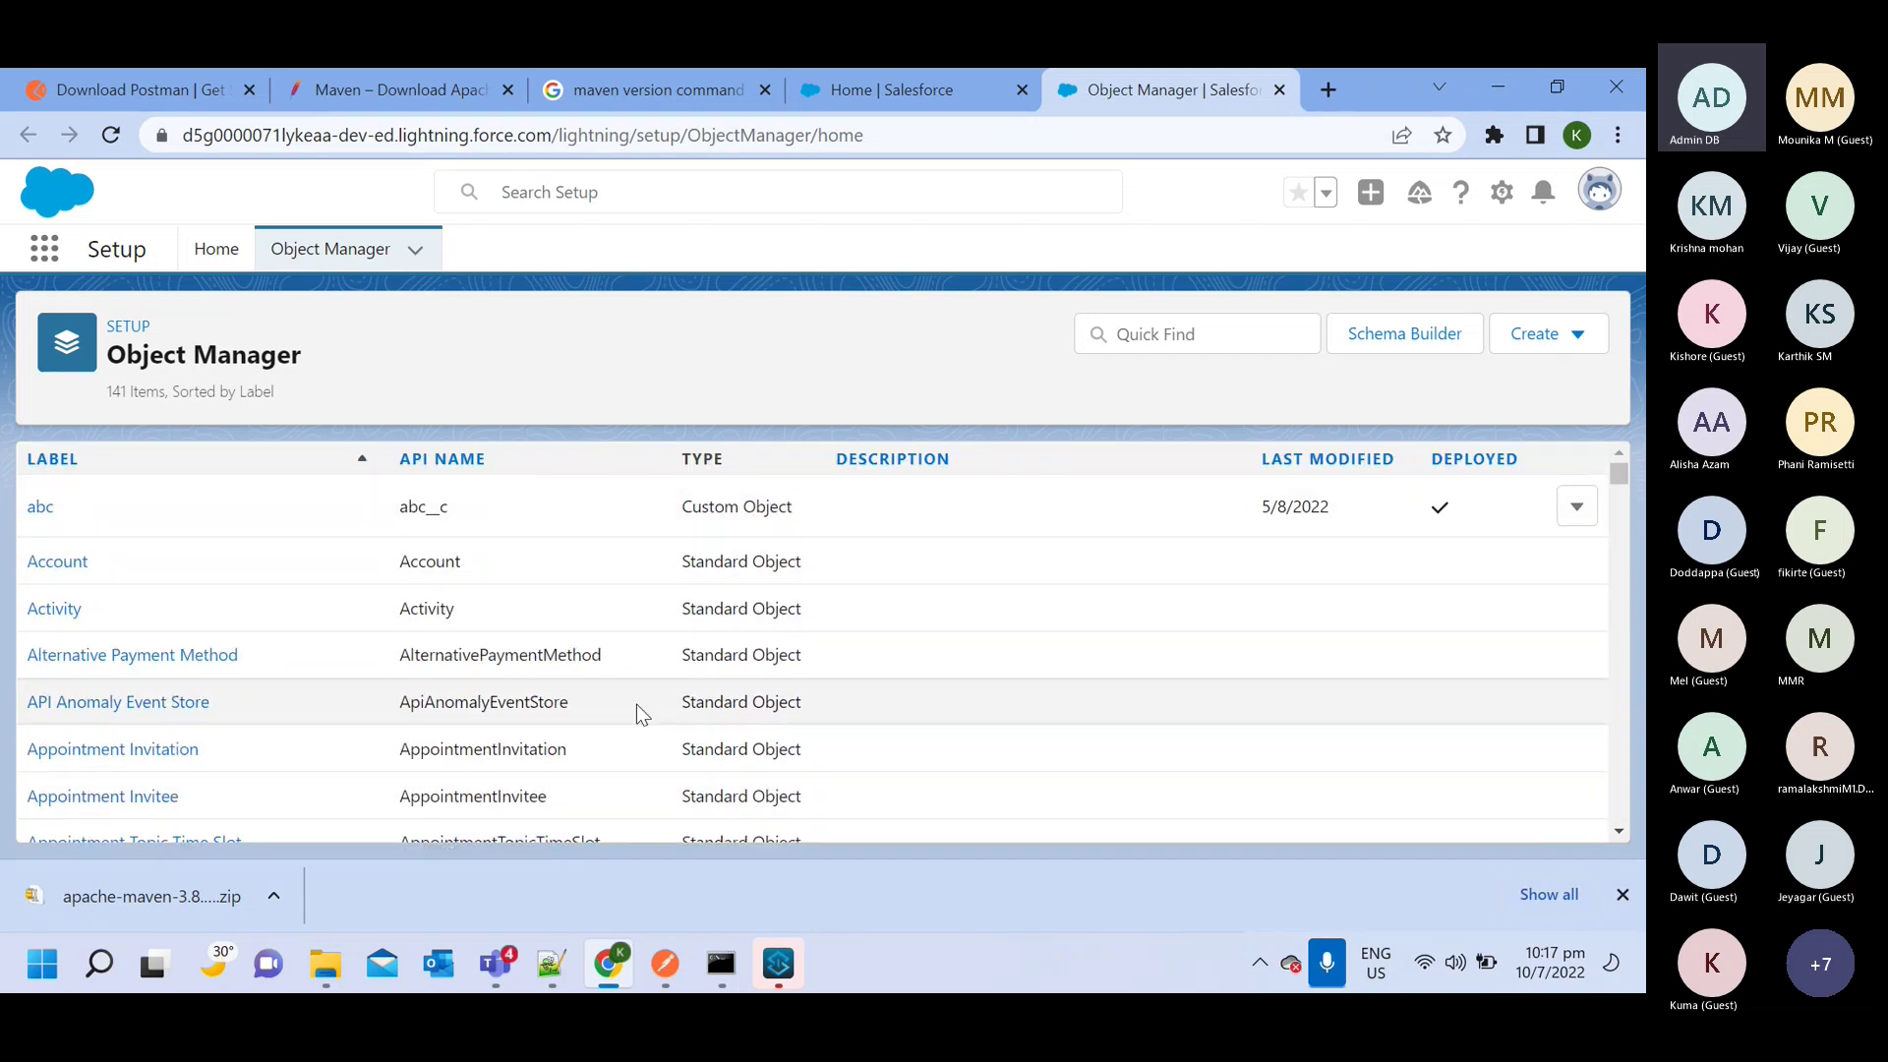
scroll(637, 706, down, 5)
scroll(638, 706, down, 15)
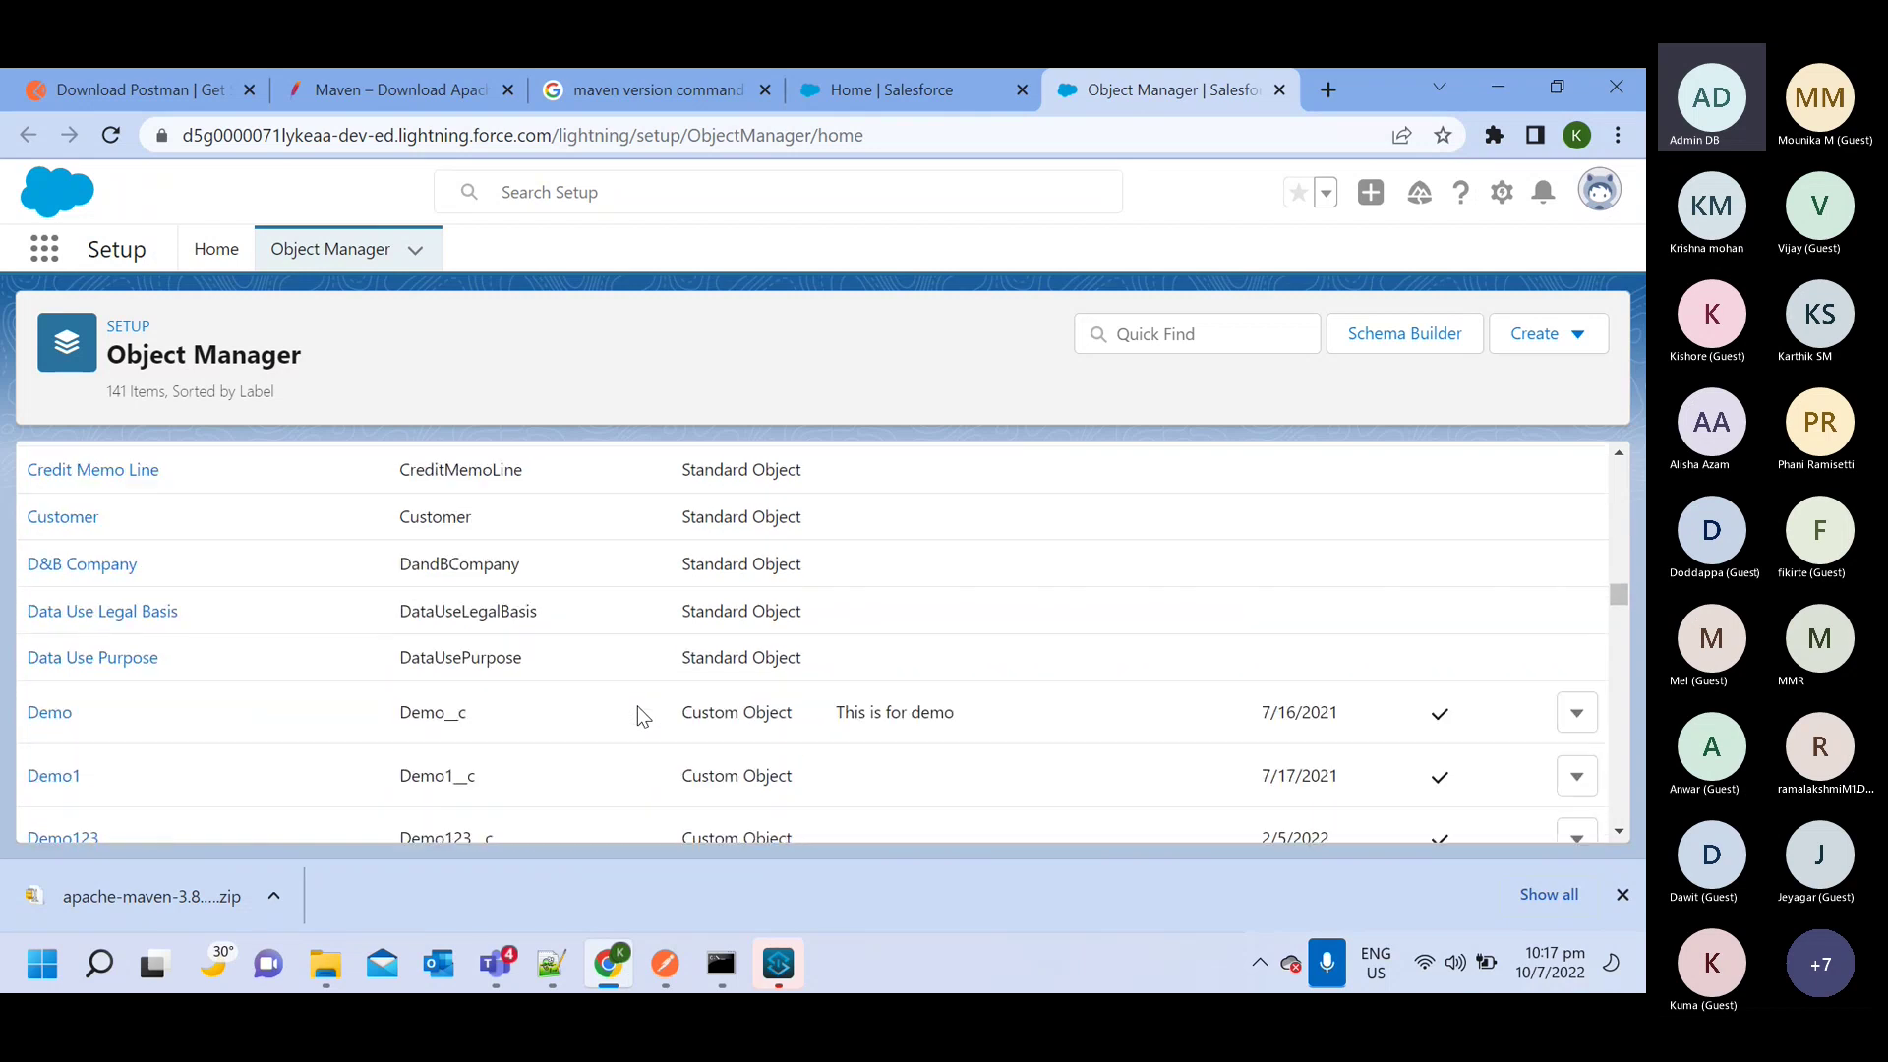
scroll(637, 706, down, 10)
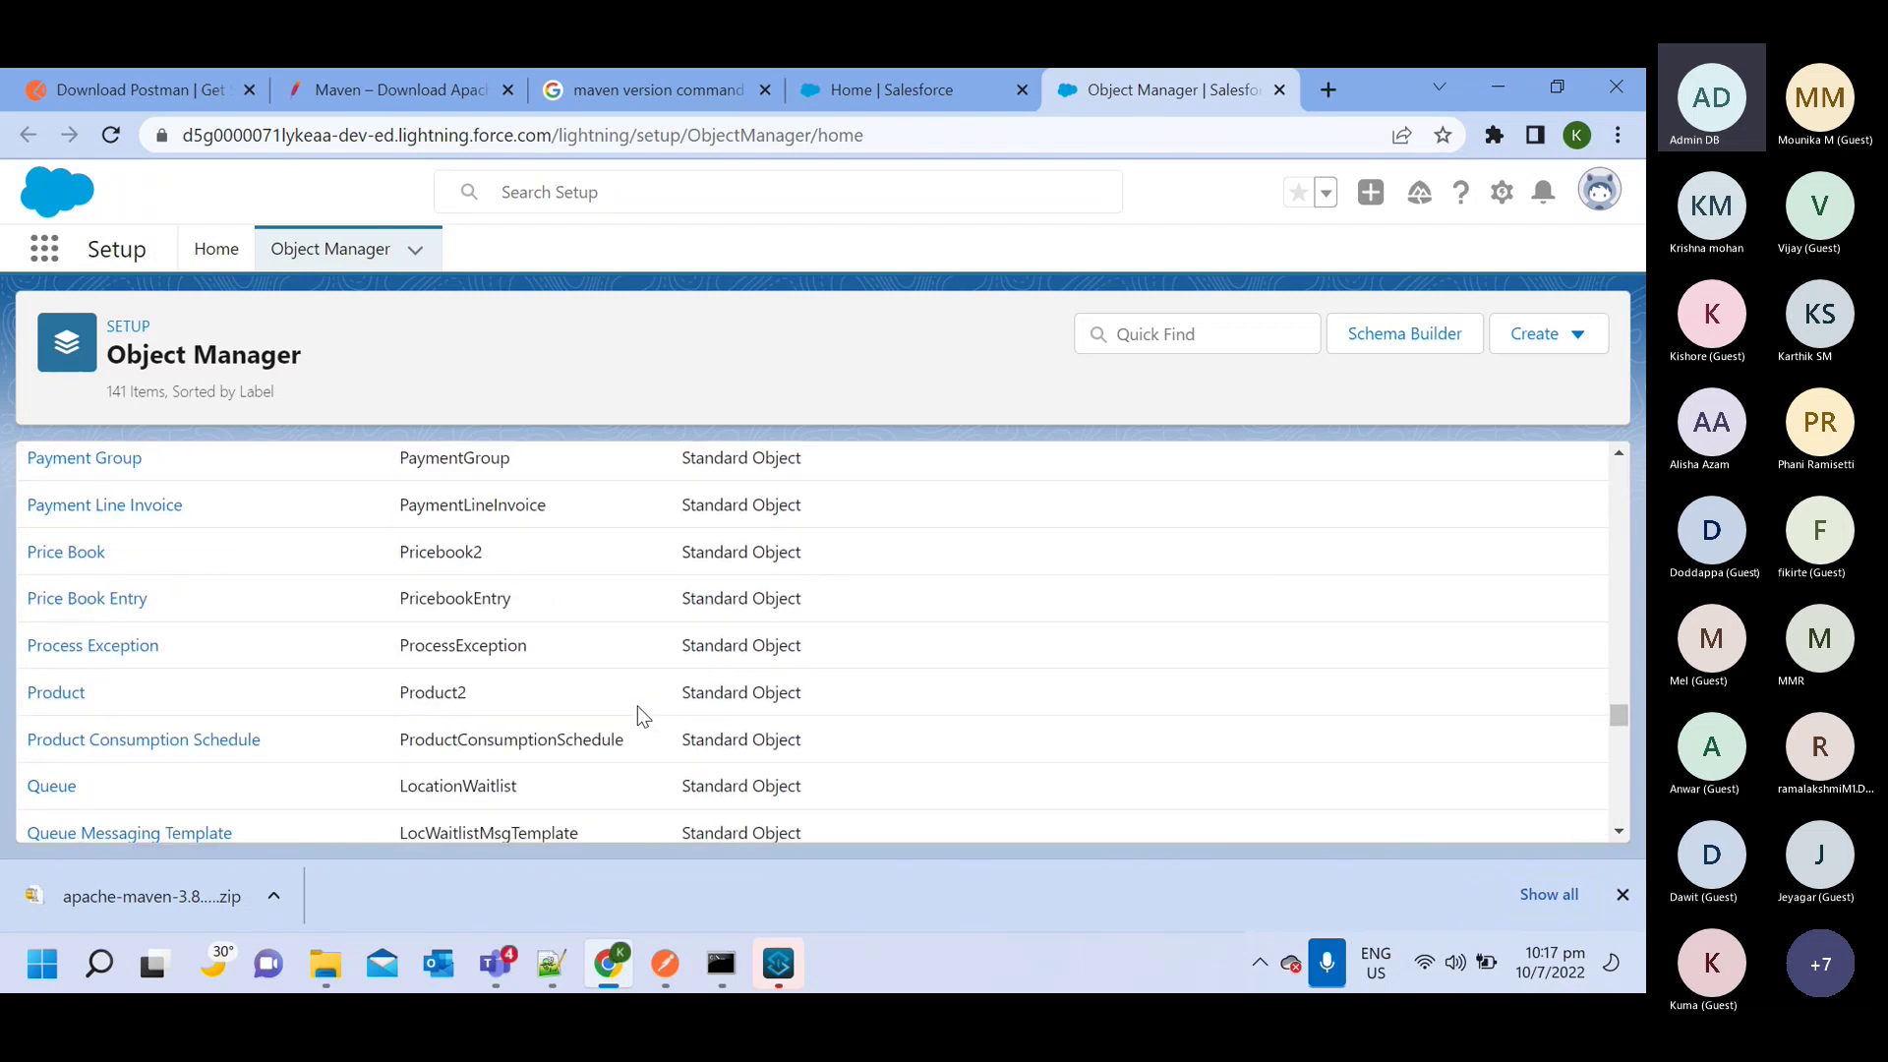
scroll(637, 706, down, 5)
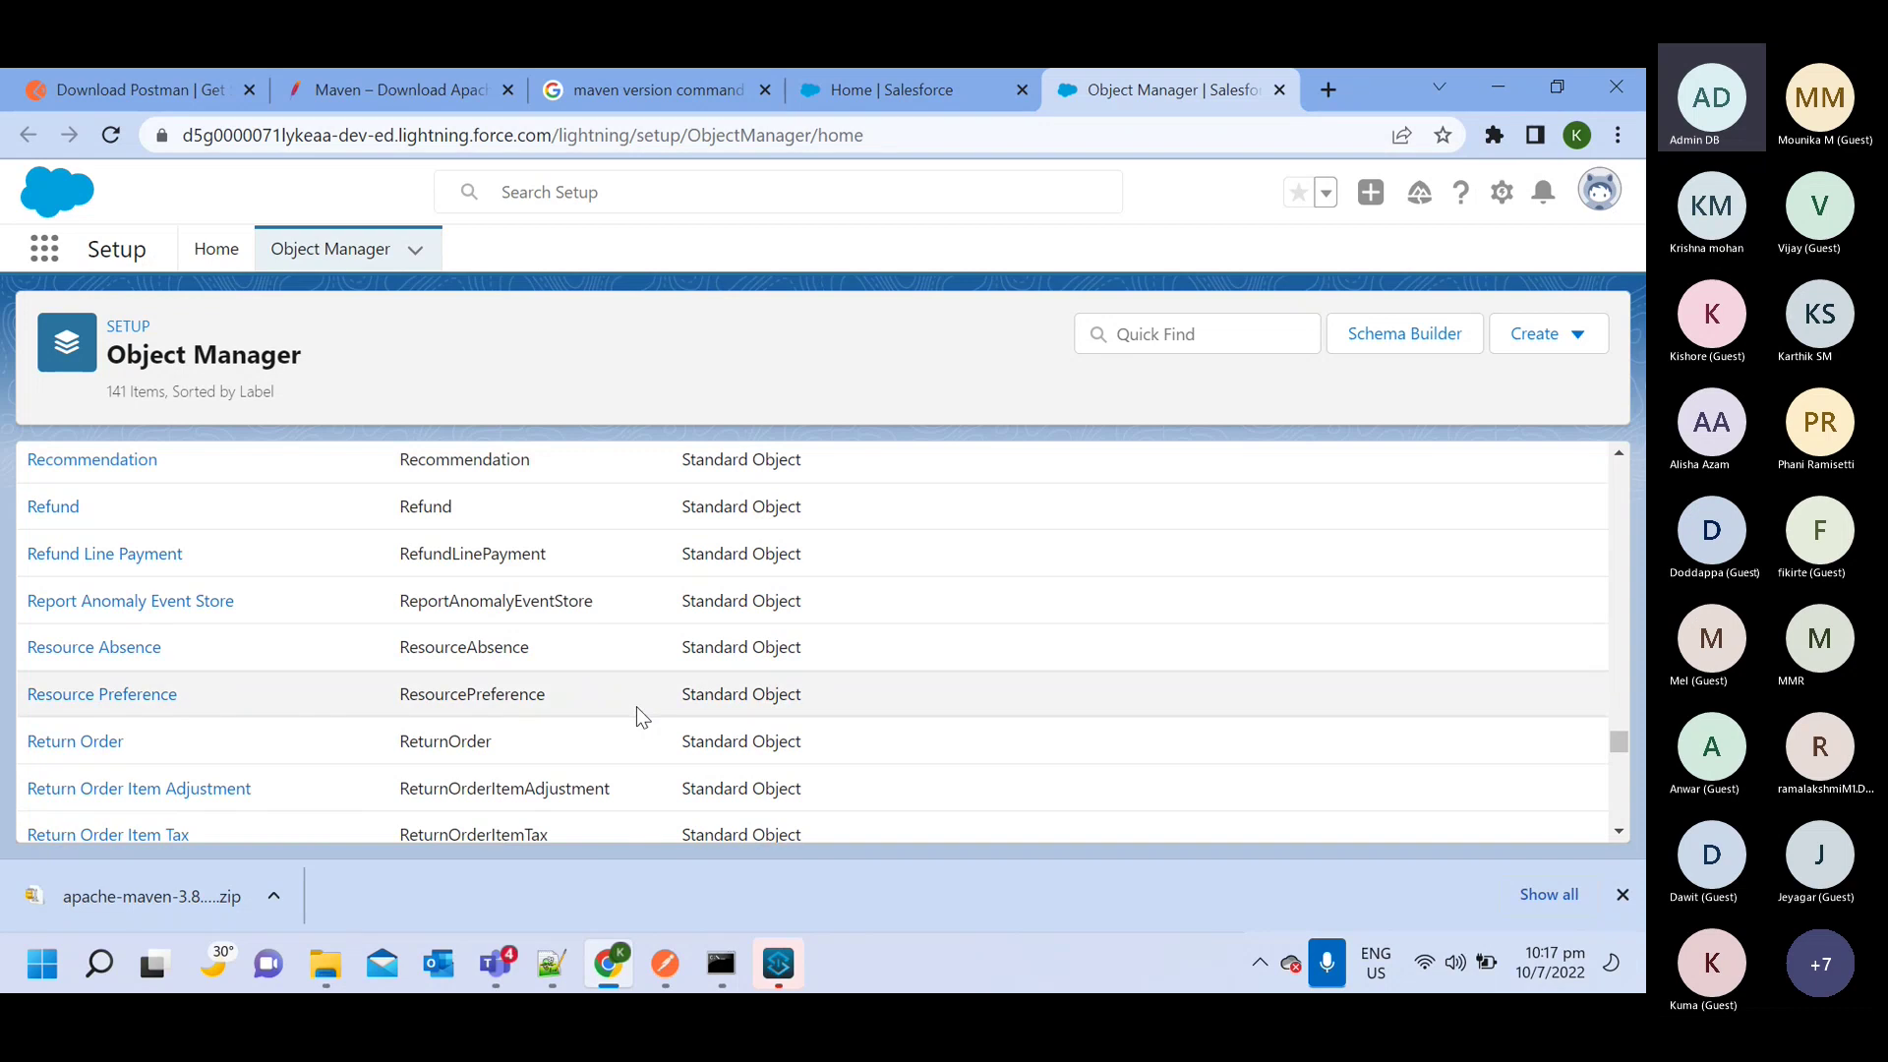
scroll(635, 706, down, 12)
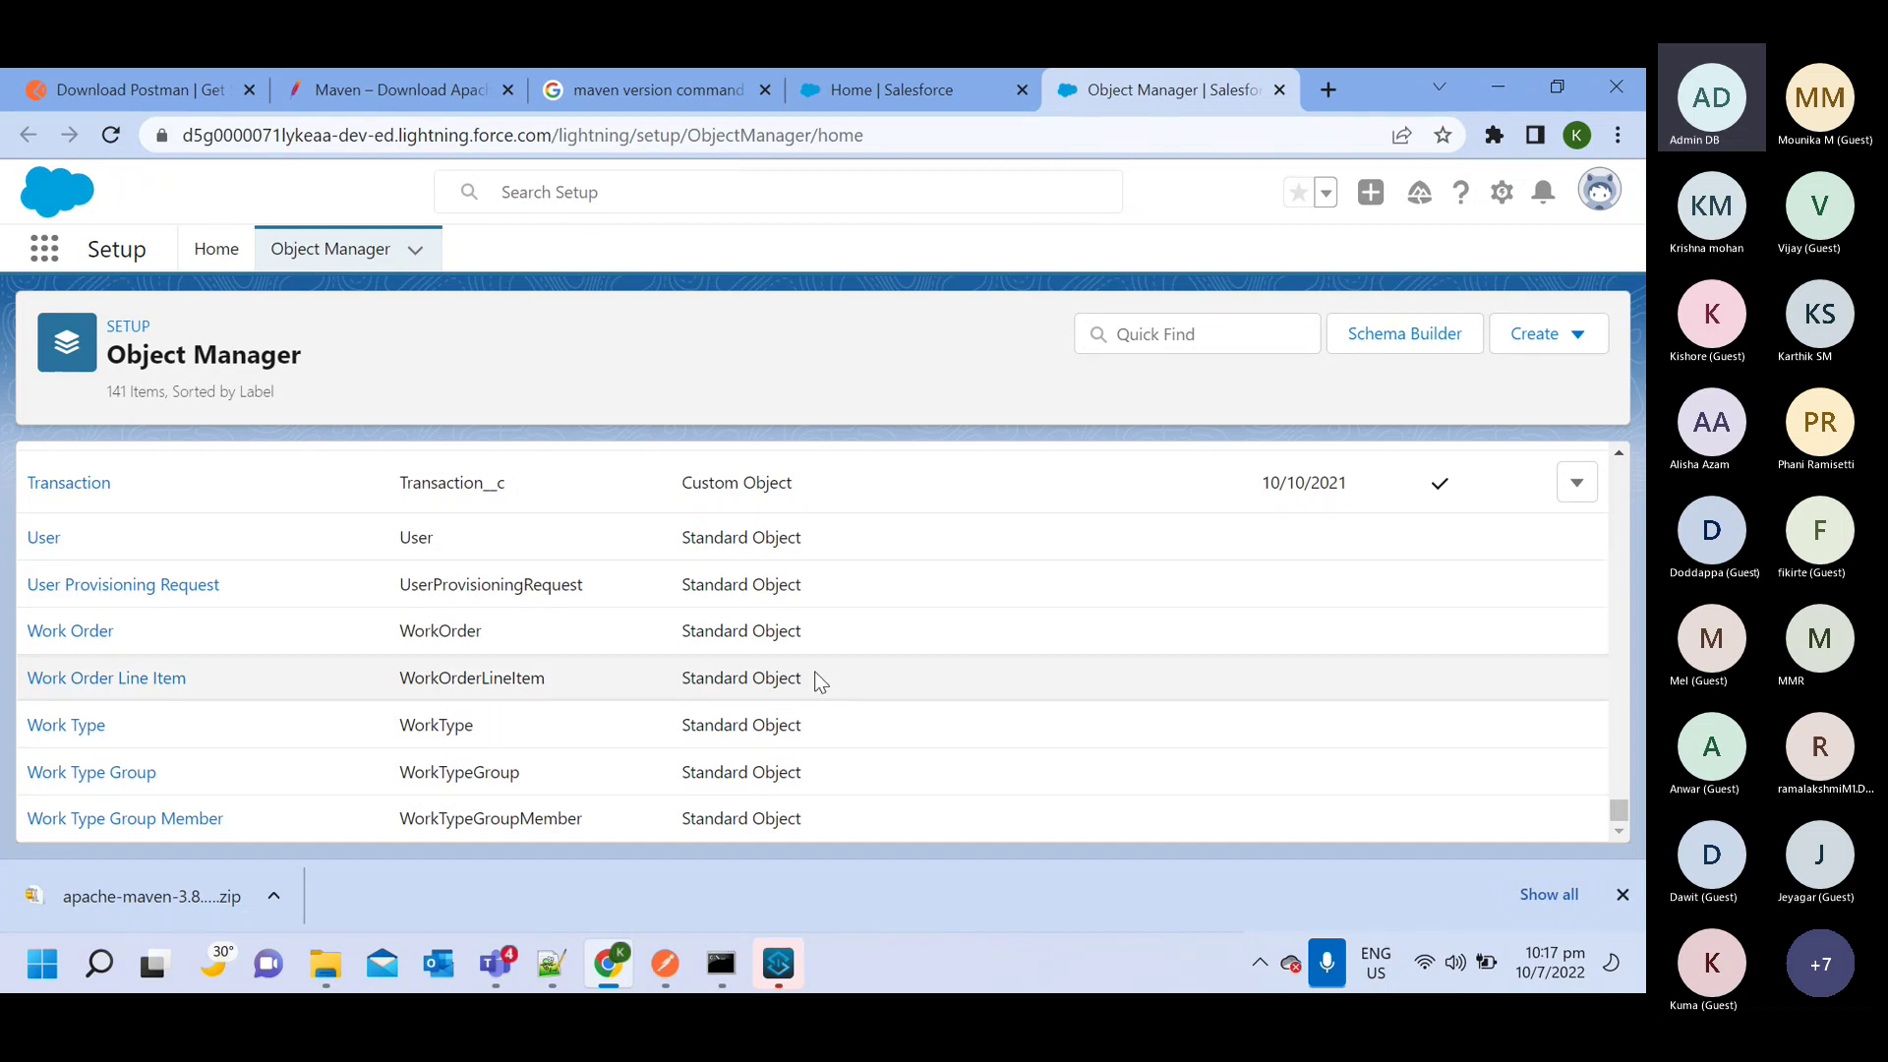
scroll(621, 700, up, 10)
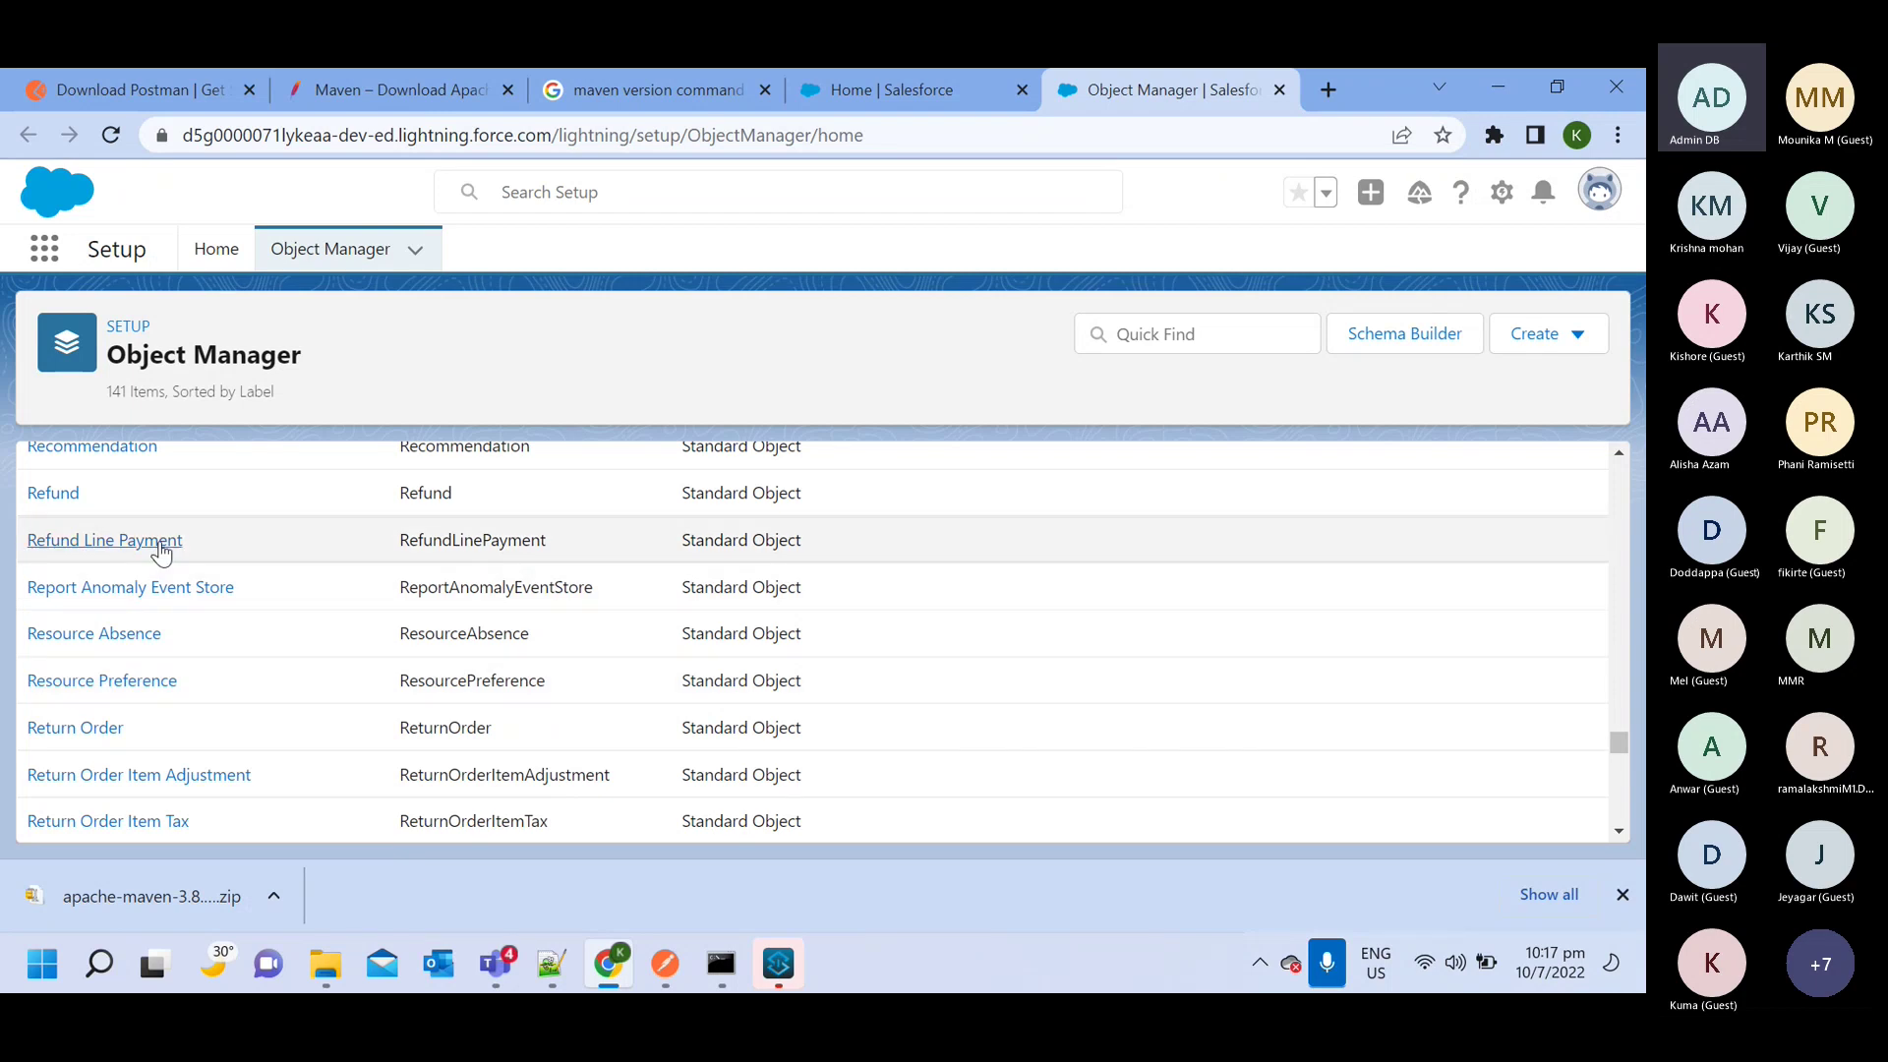
Step: Start a new custom object and give it the label demo_july
click(1561, 339)
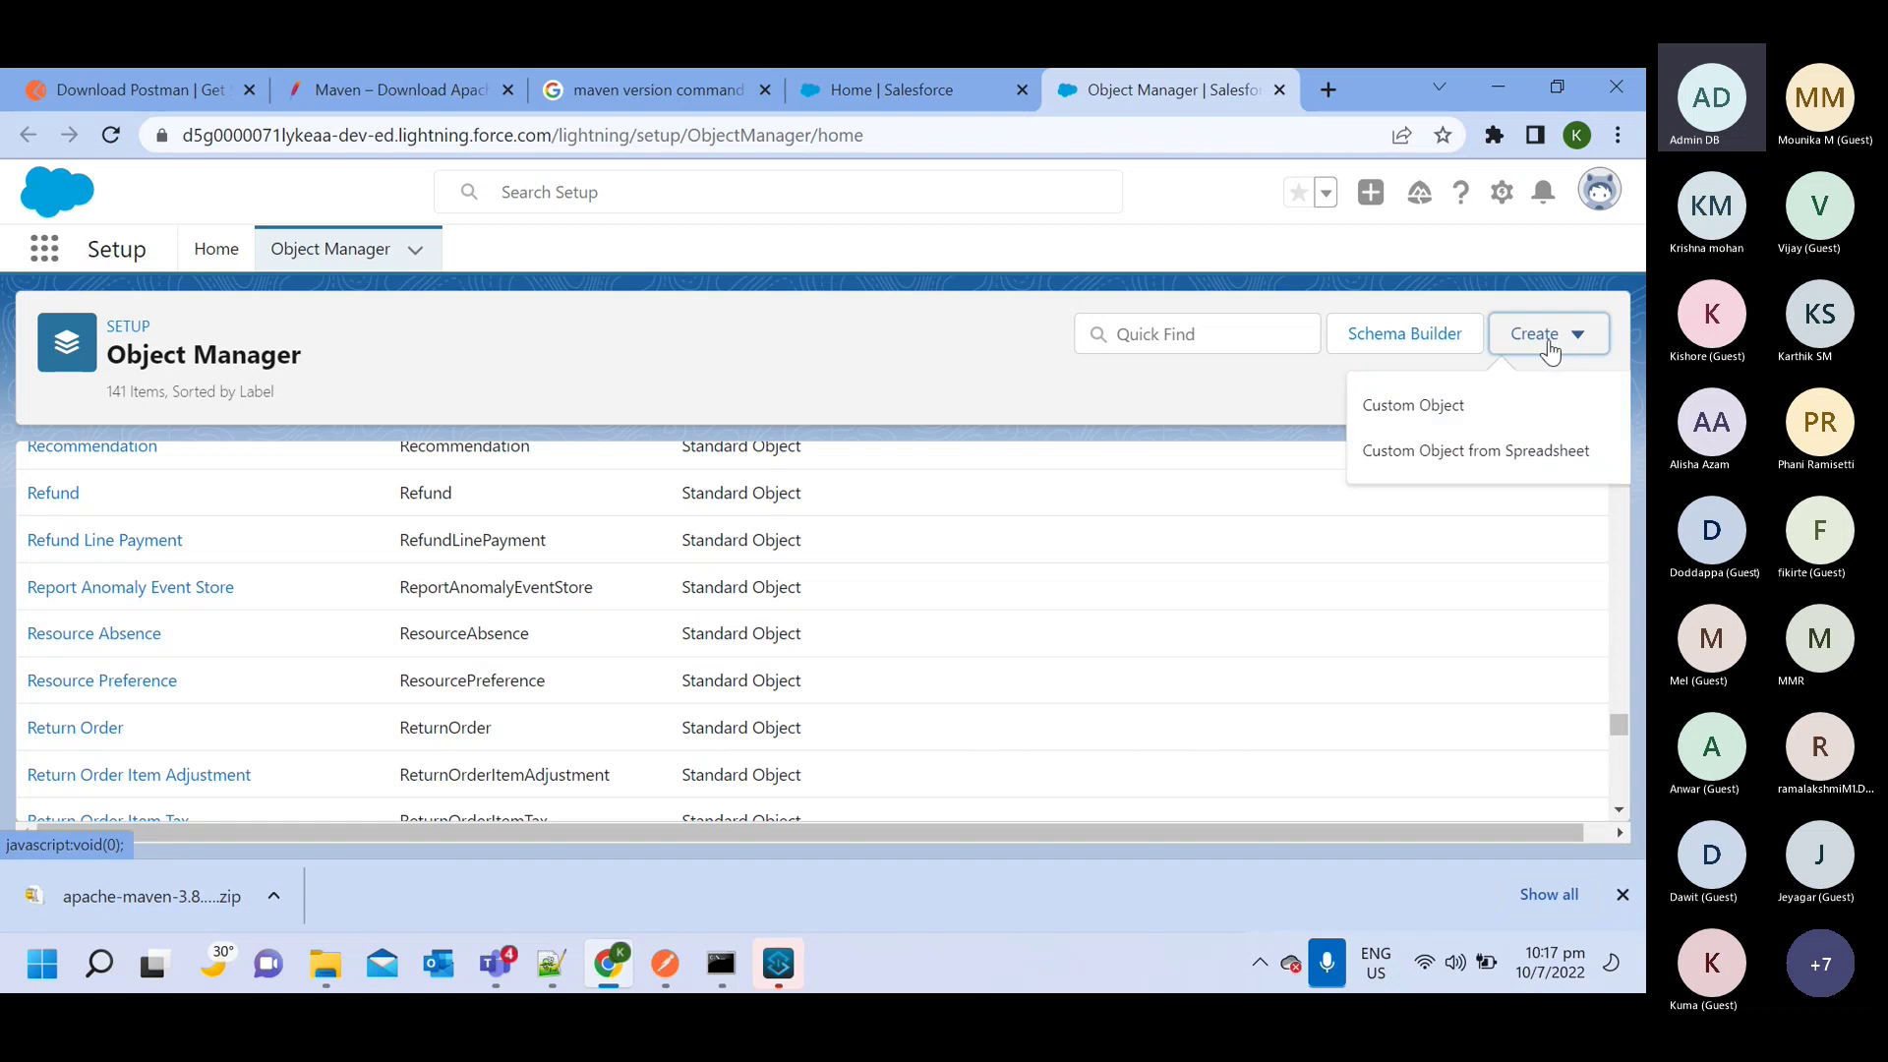
click(1441, 413)
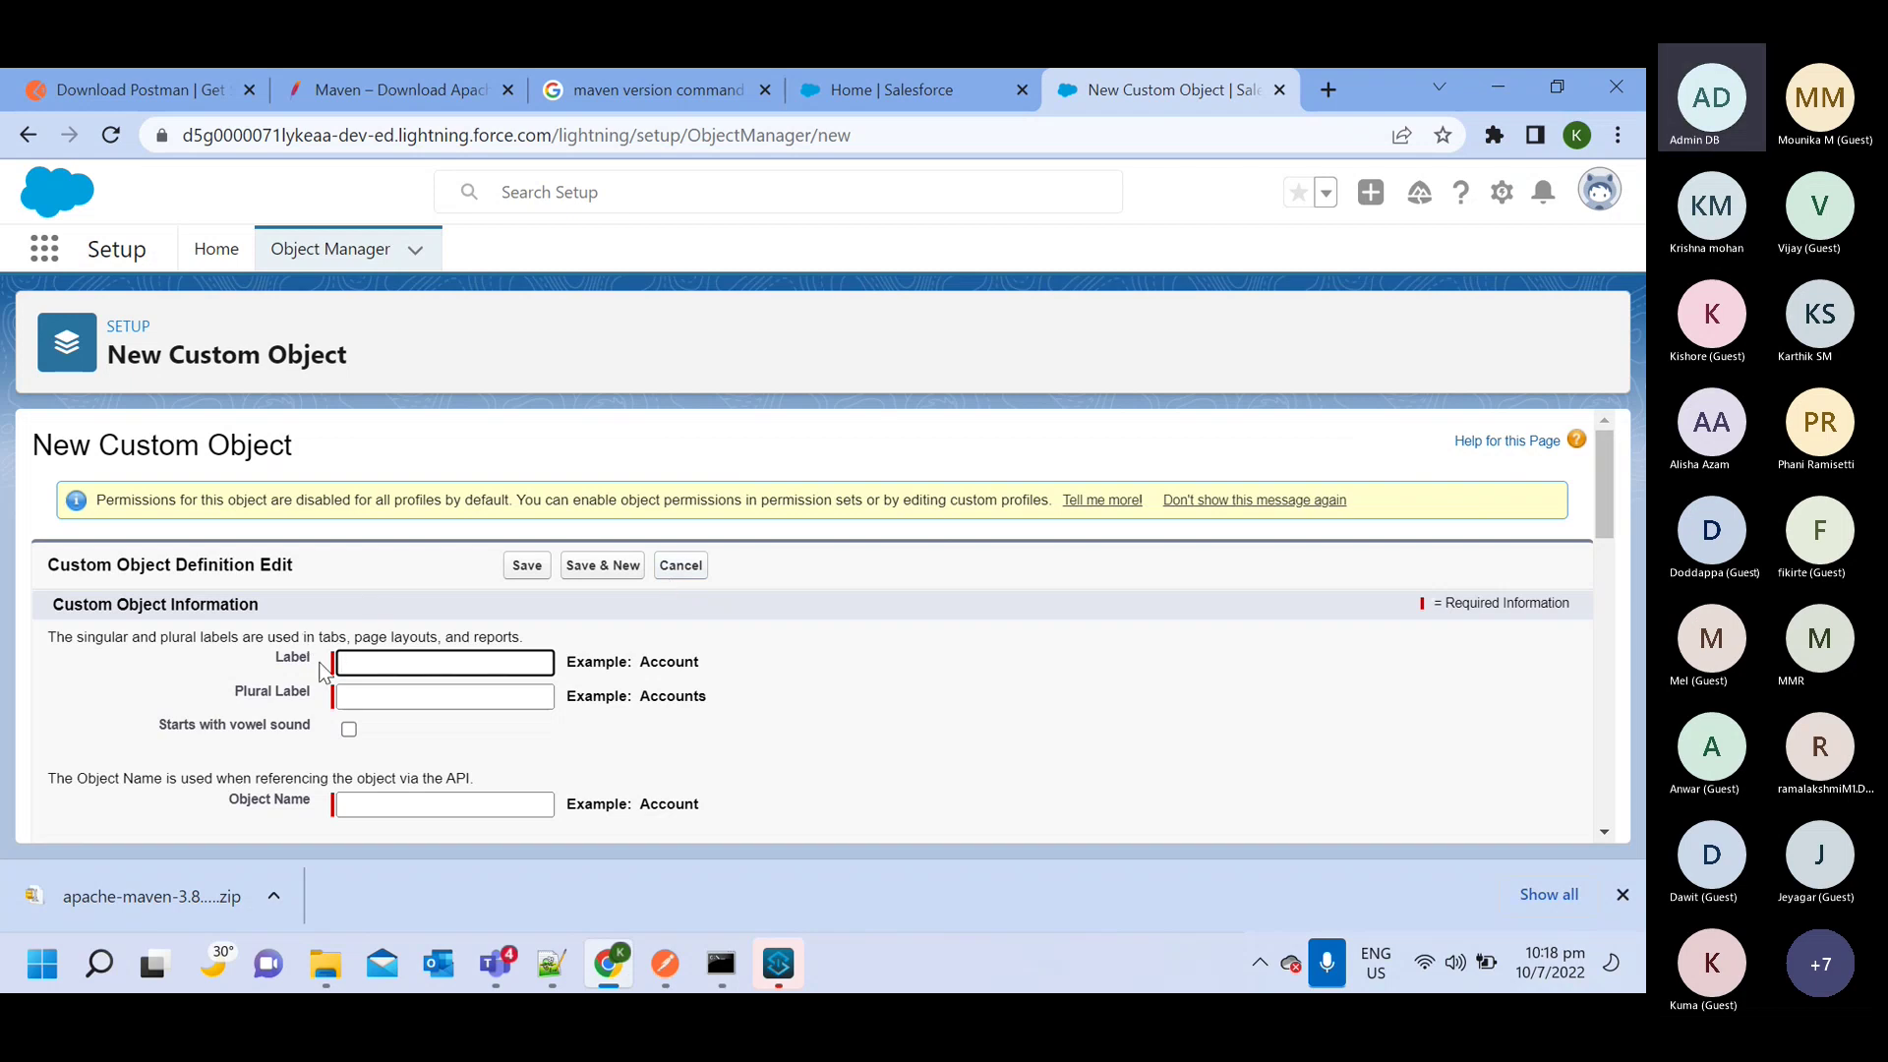
click(361, 663)
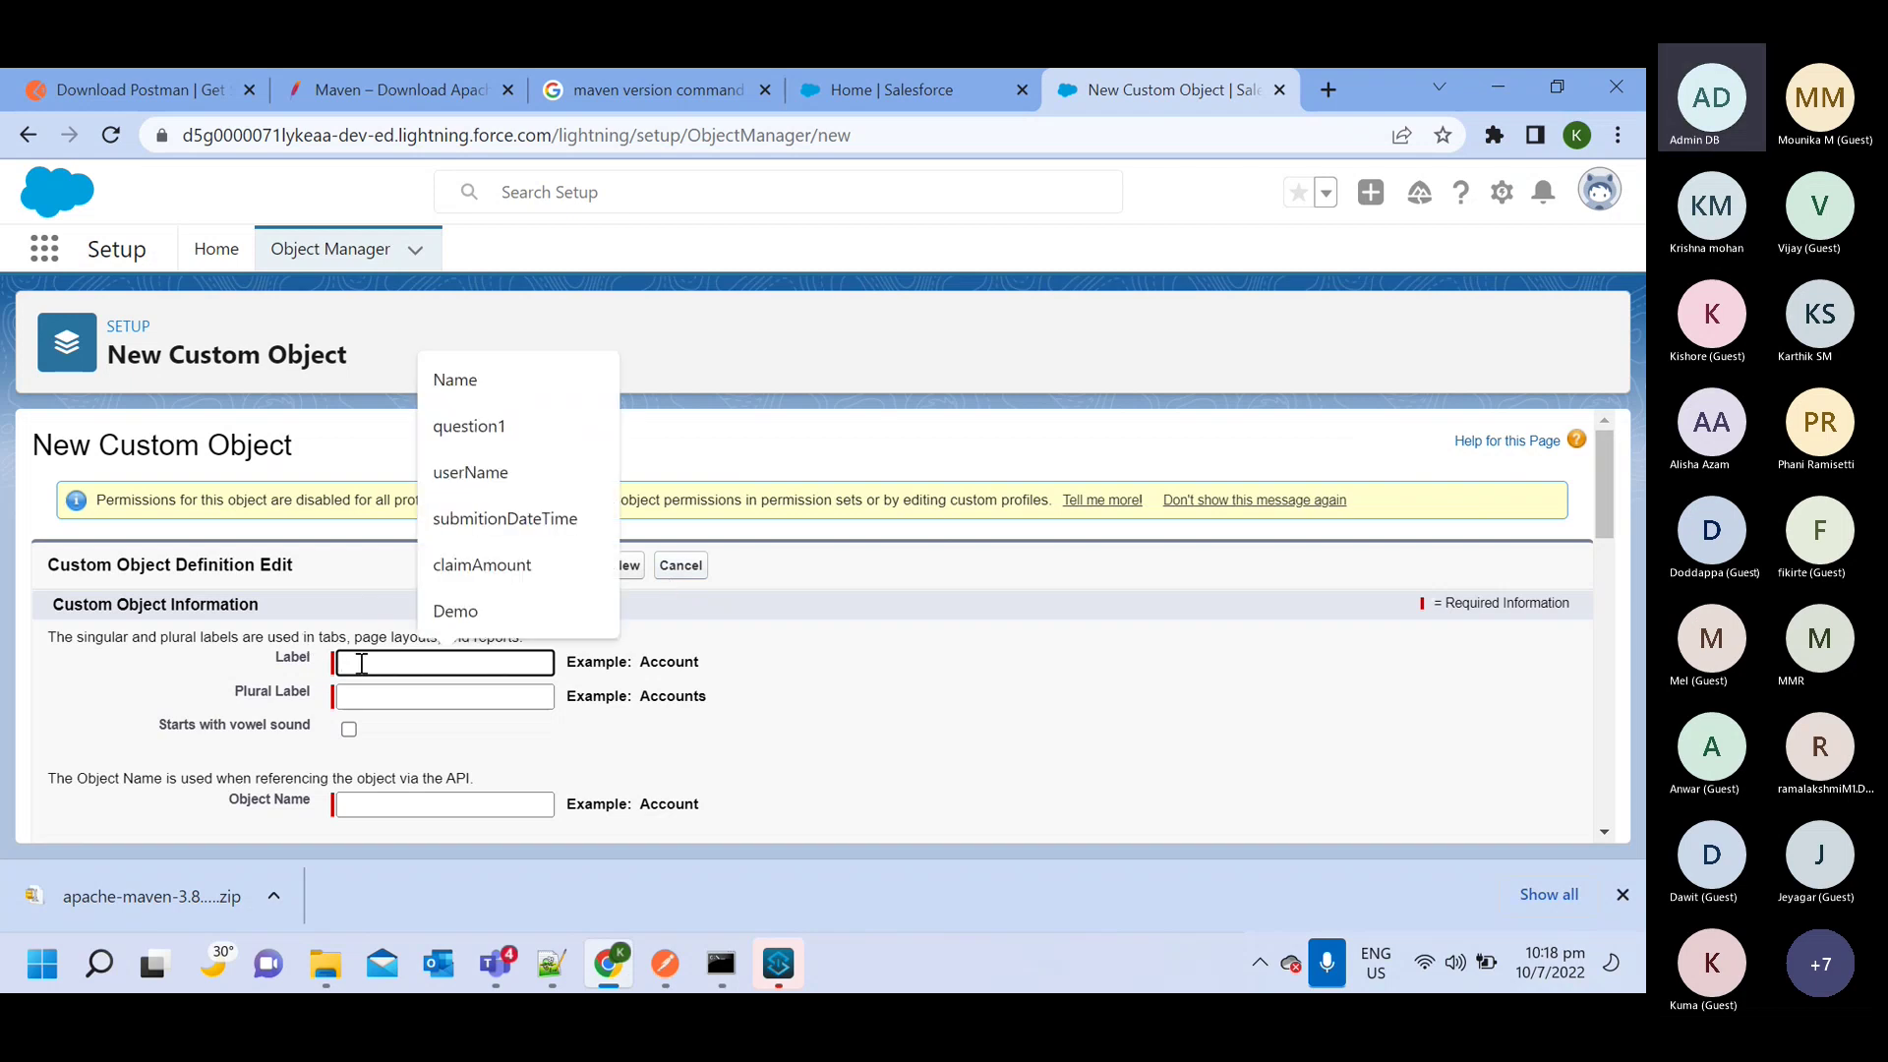
text(dem)
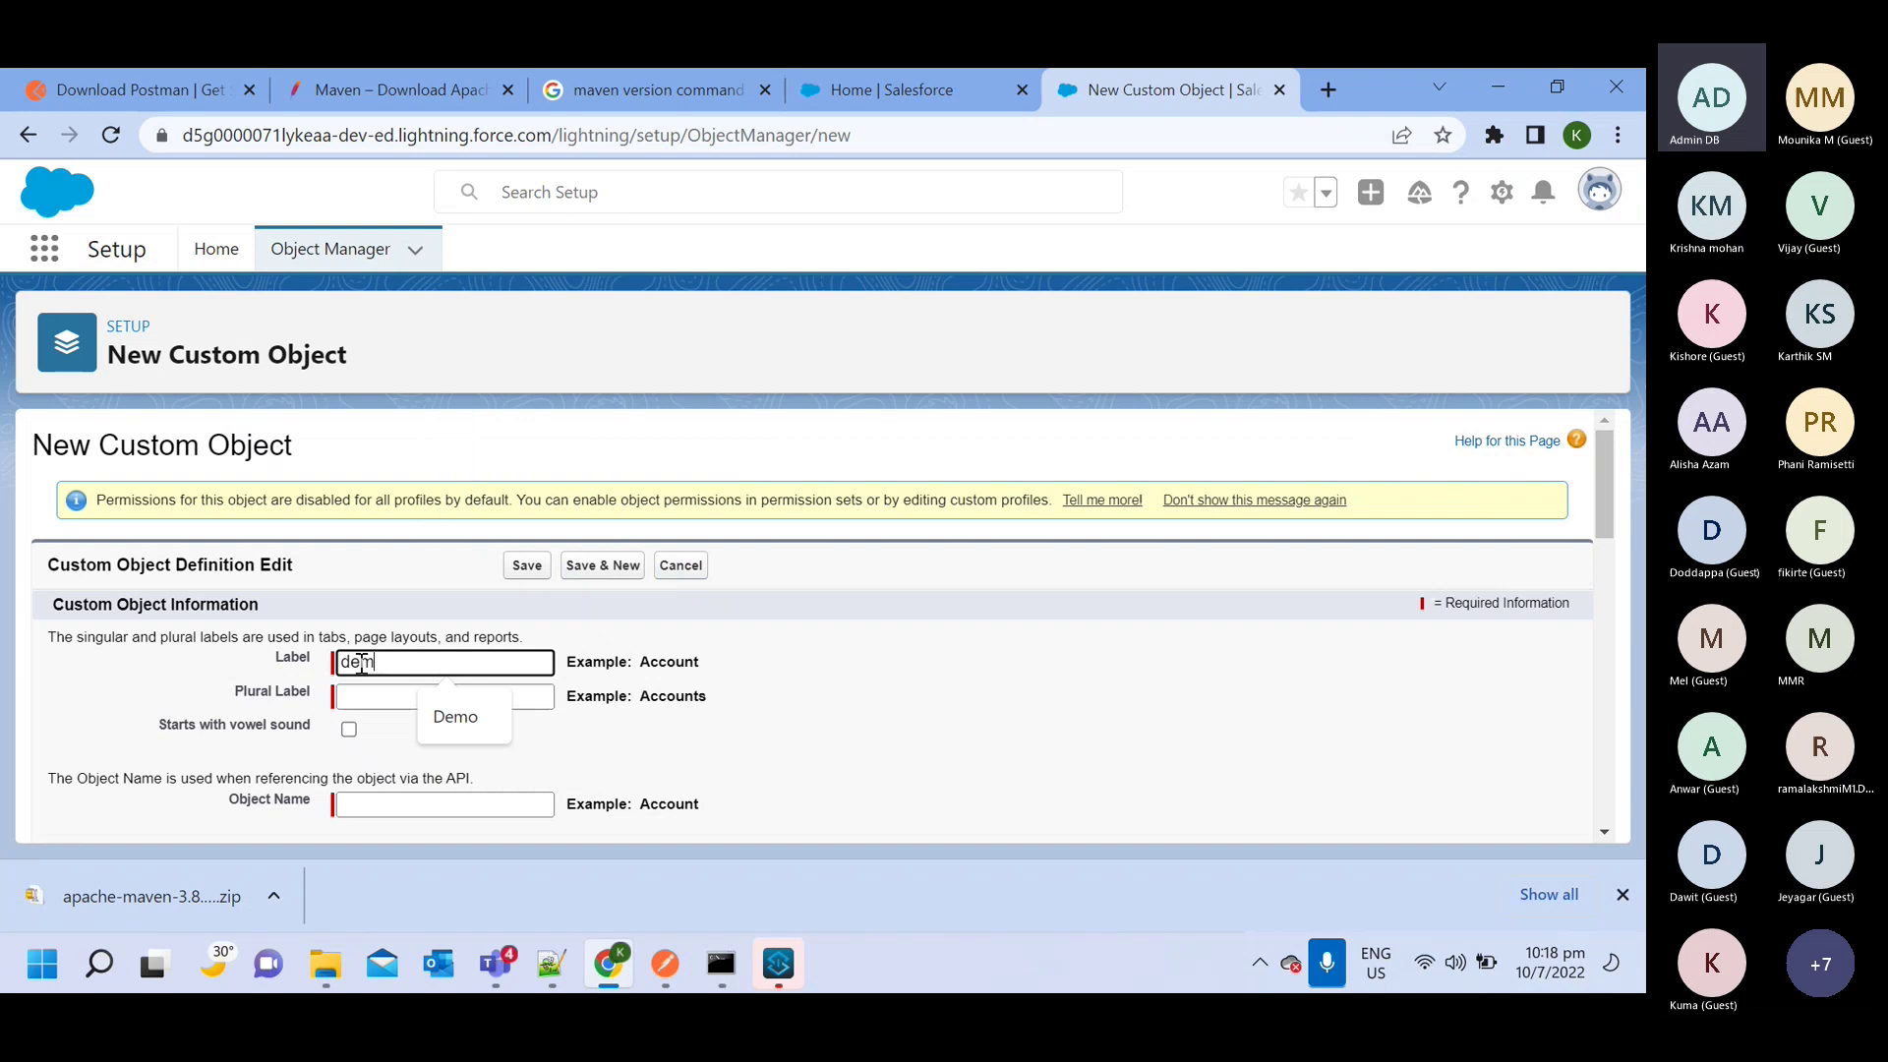
text(o_)
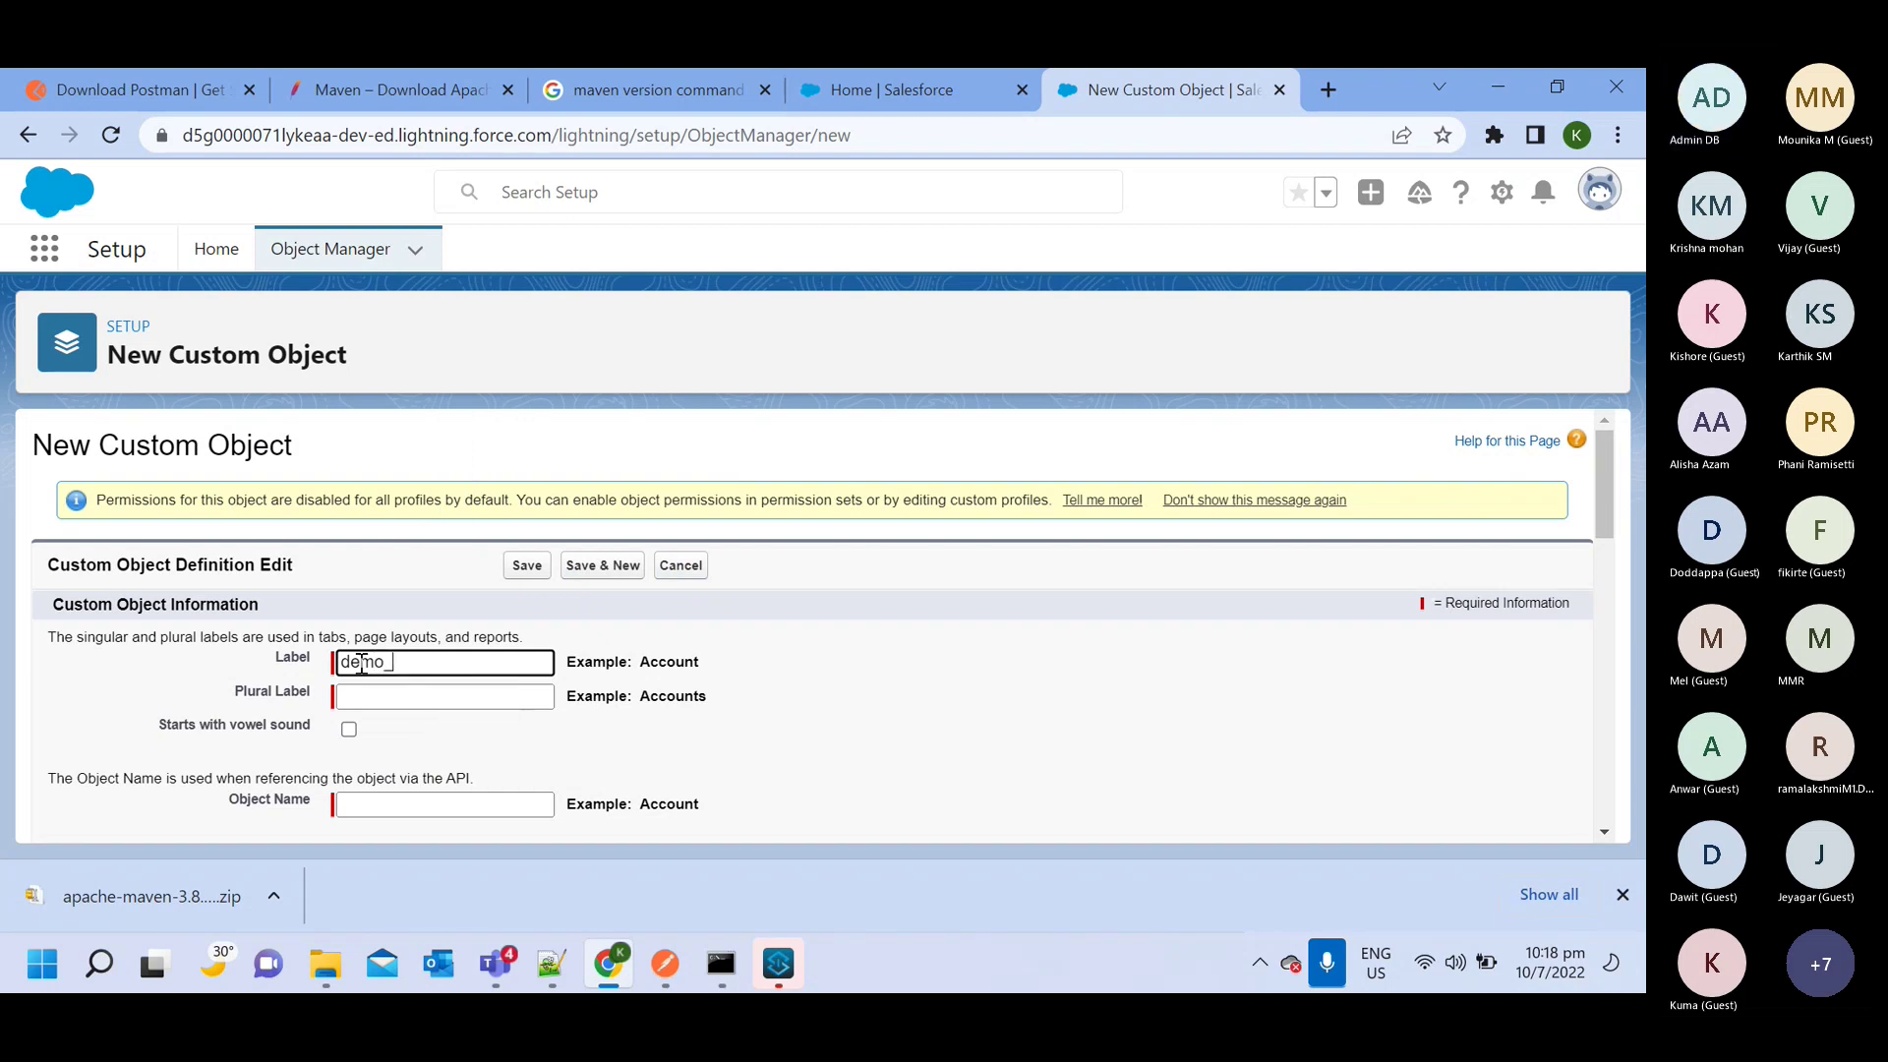
text(july)
Step: Copy demo_july from the label into the Plural Label field
double_click(362, 664)
key(ctrl+c)
click(877, 750)
click(409, 693)
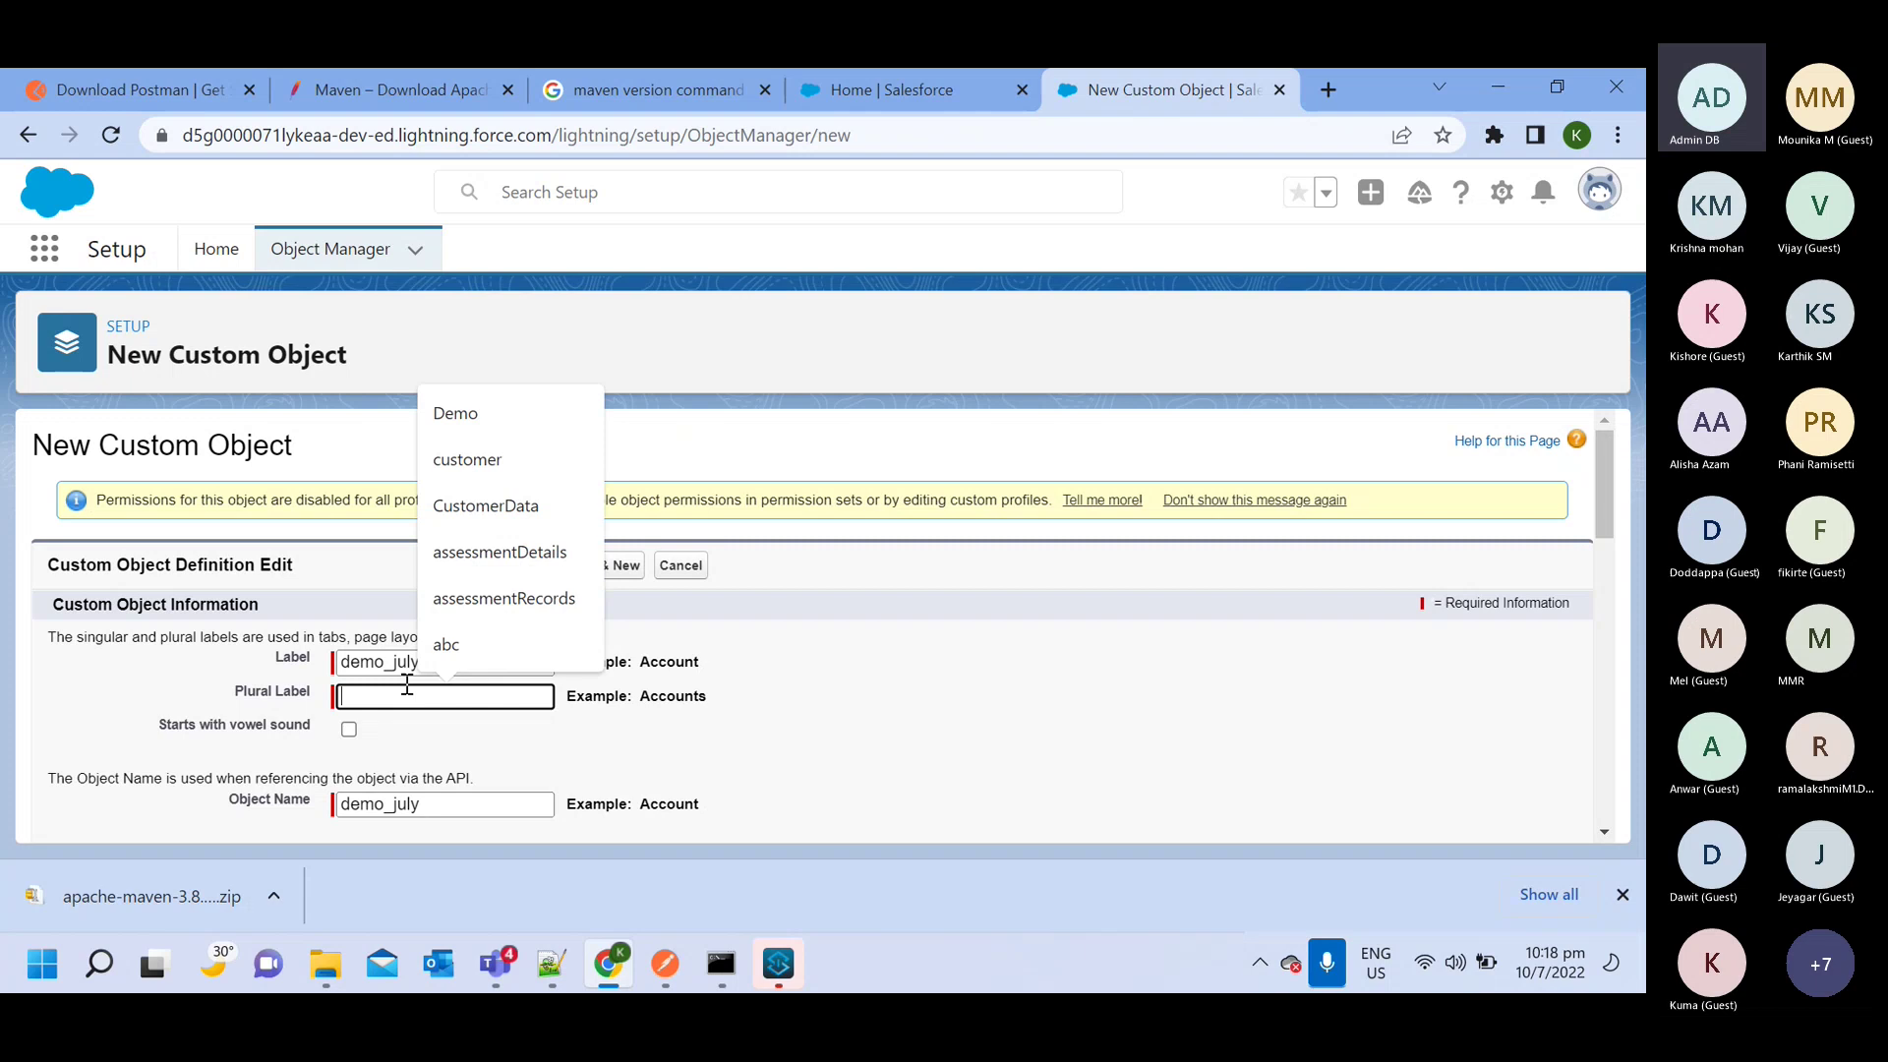
key(ctrl+v)
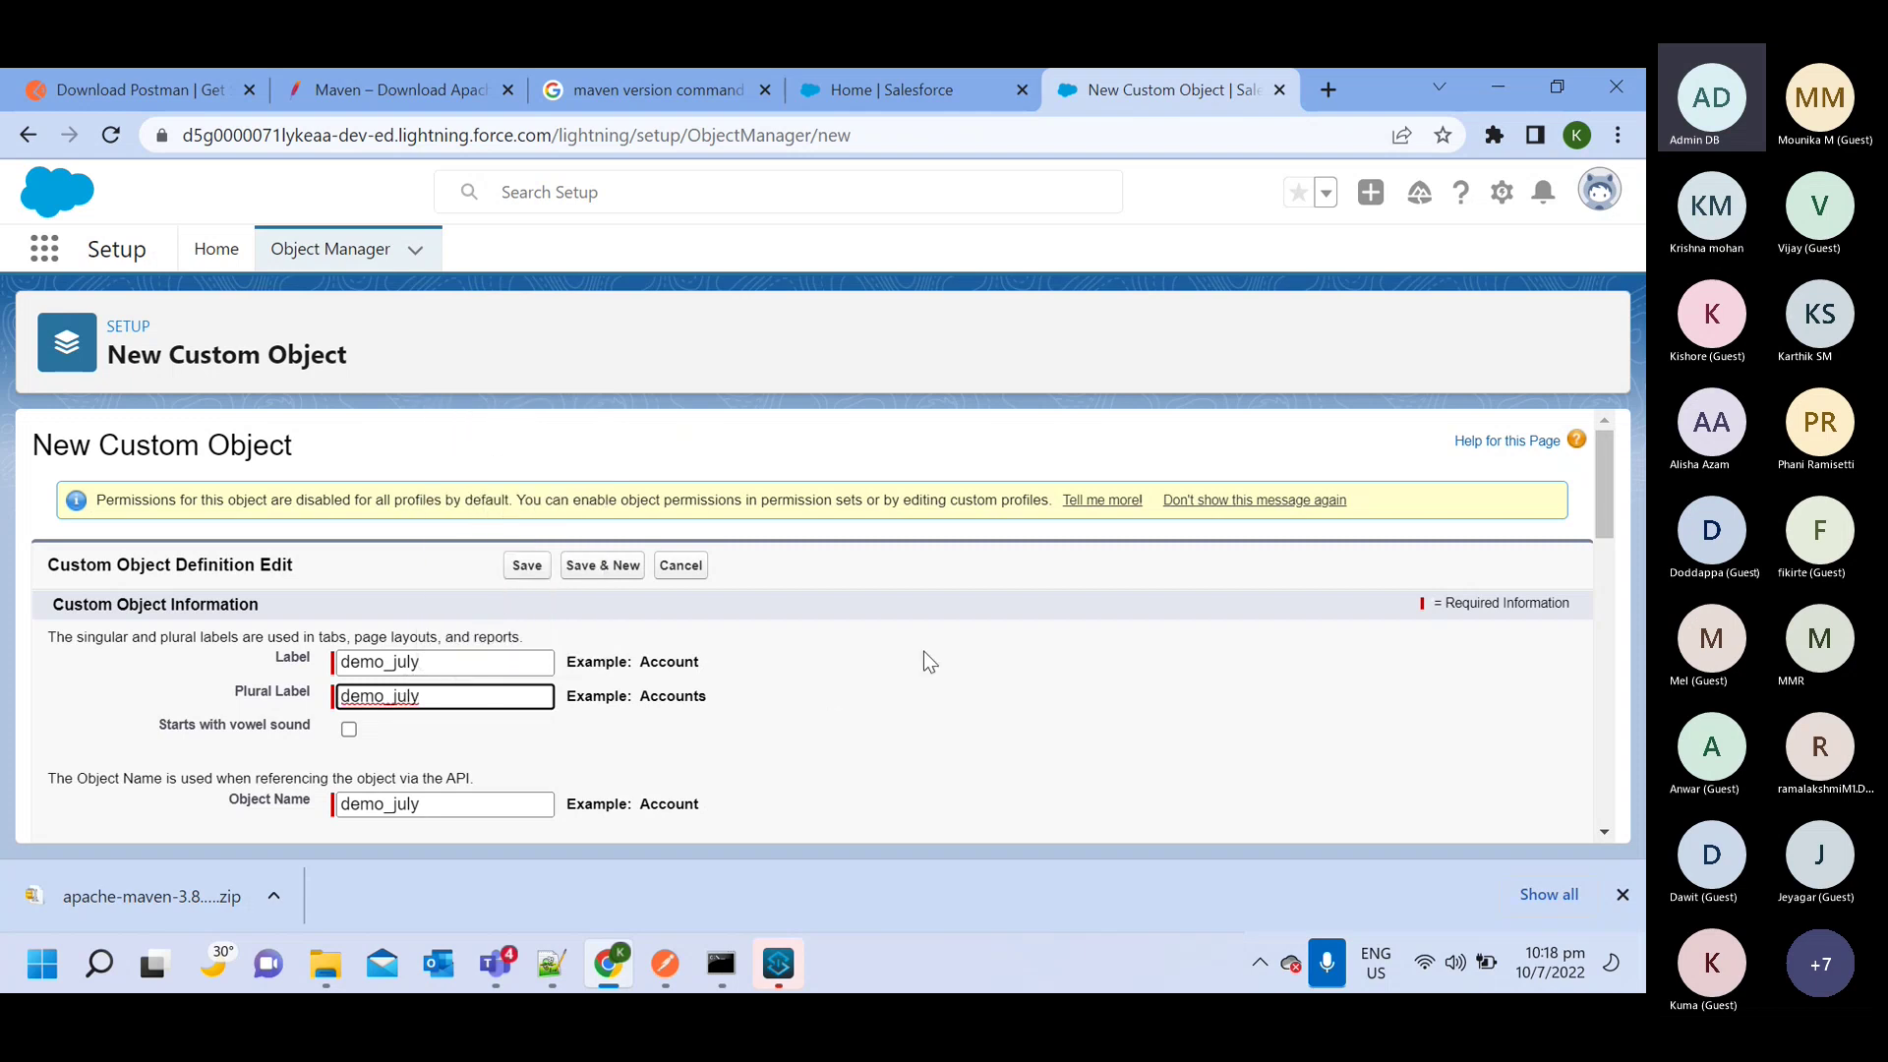
Step: Change the Record Name to demo_july_Name
scroll(702, 696, down, 1)
scroll(702, 696, down, 2)
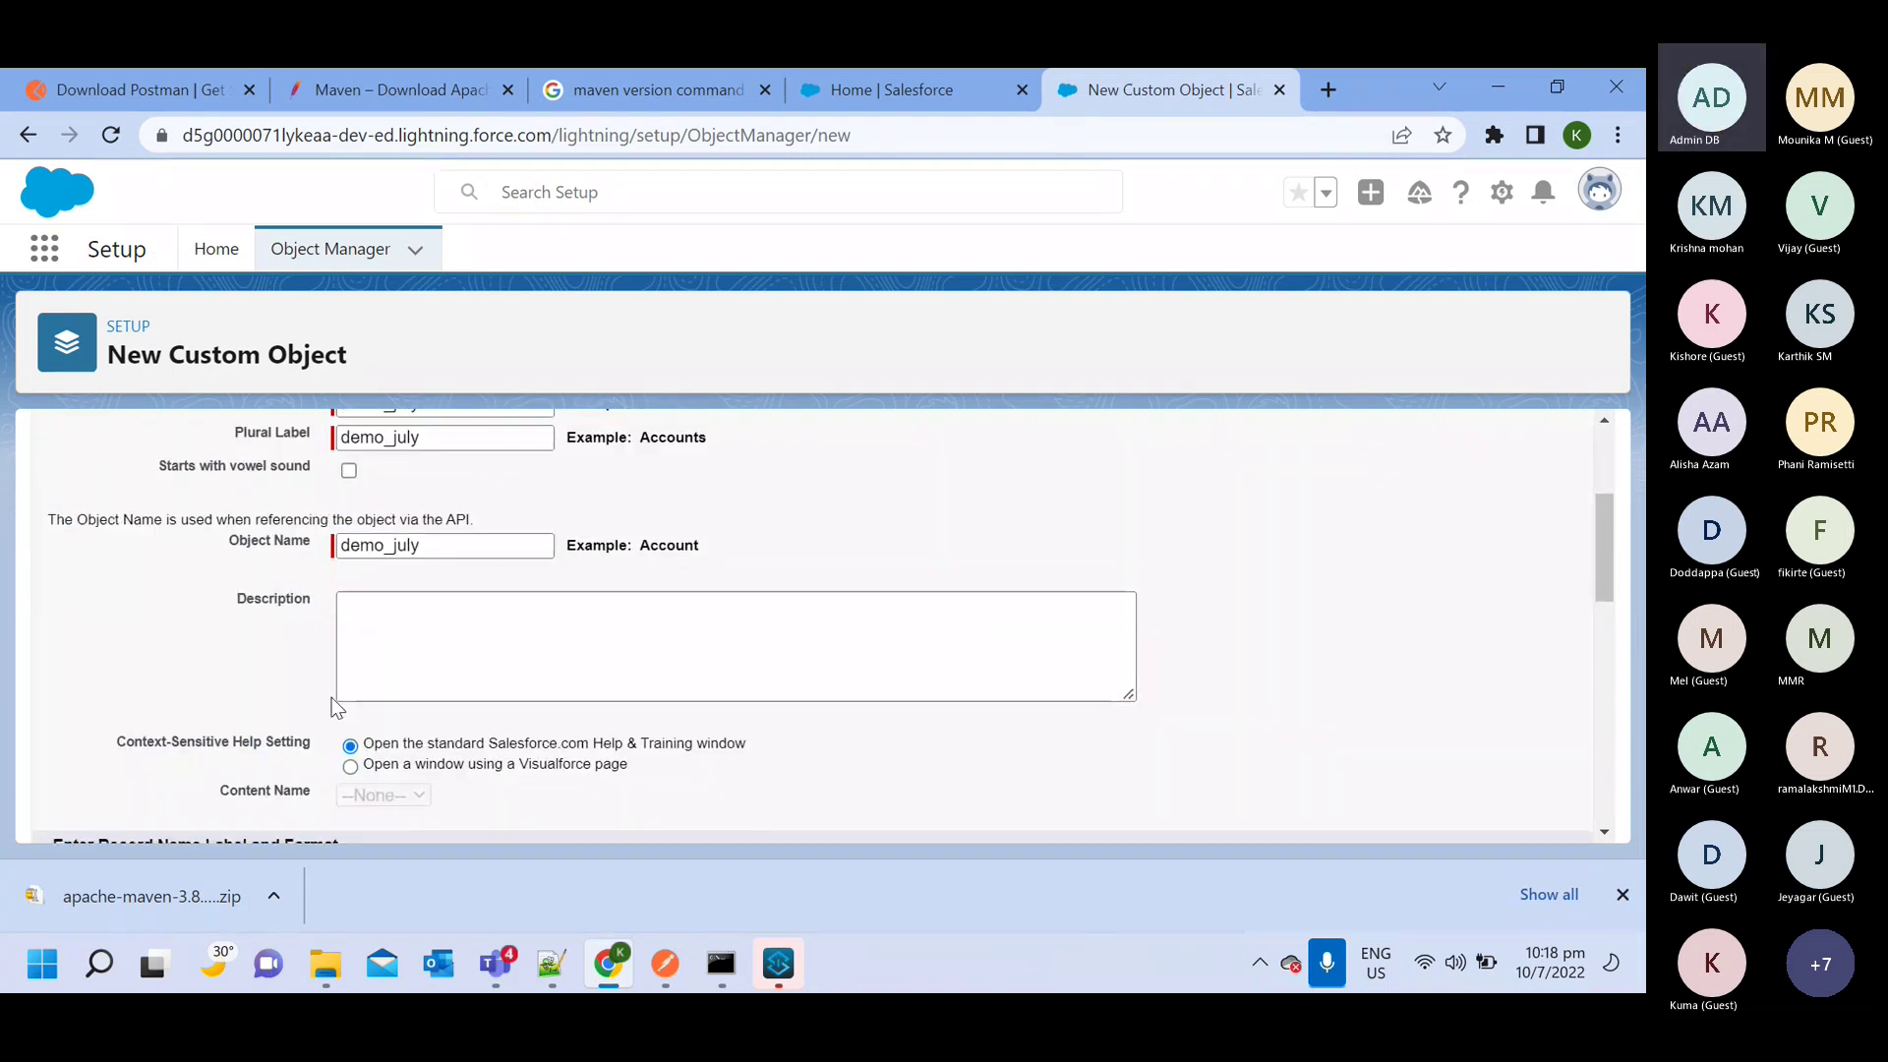
scroll(332, 698, down, 3)
scroll(328, 699, down, 1)
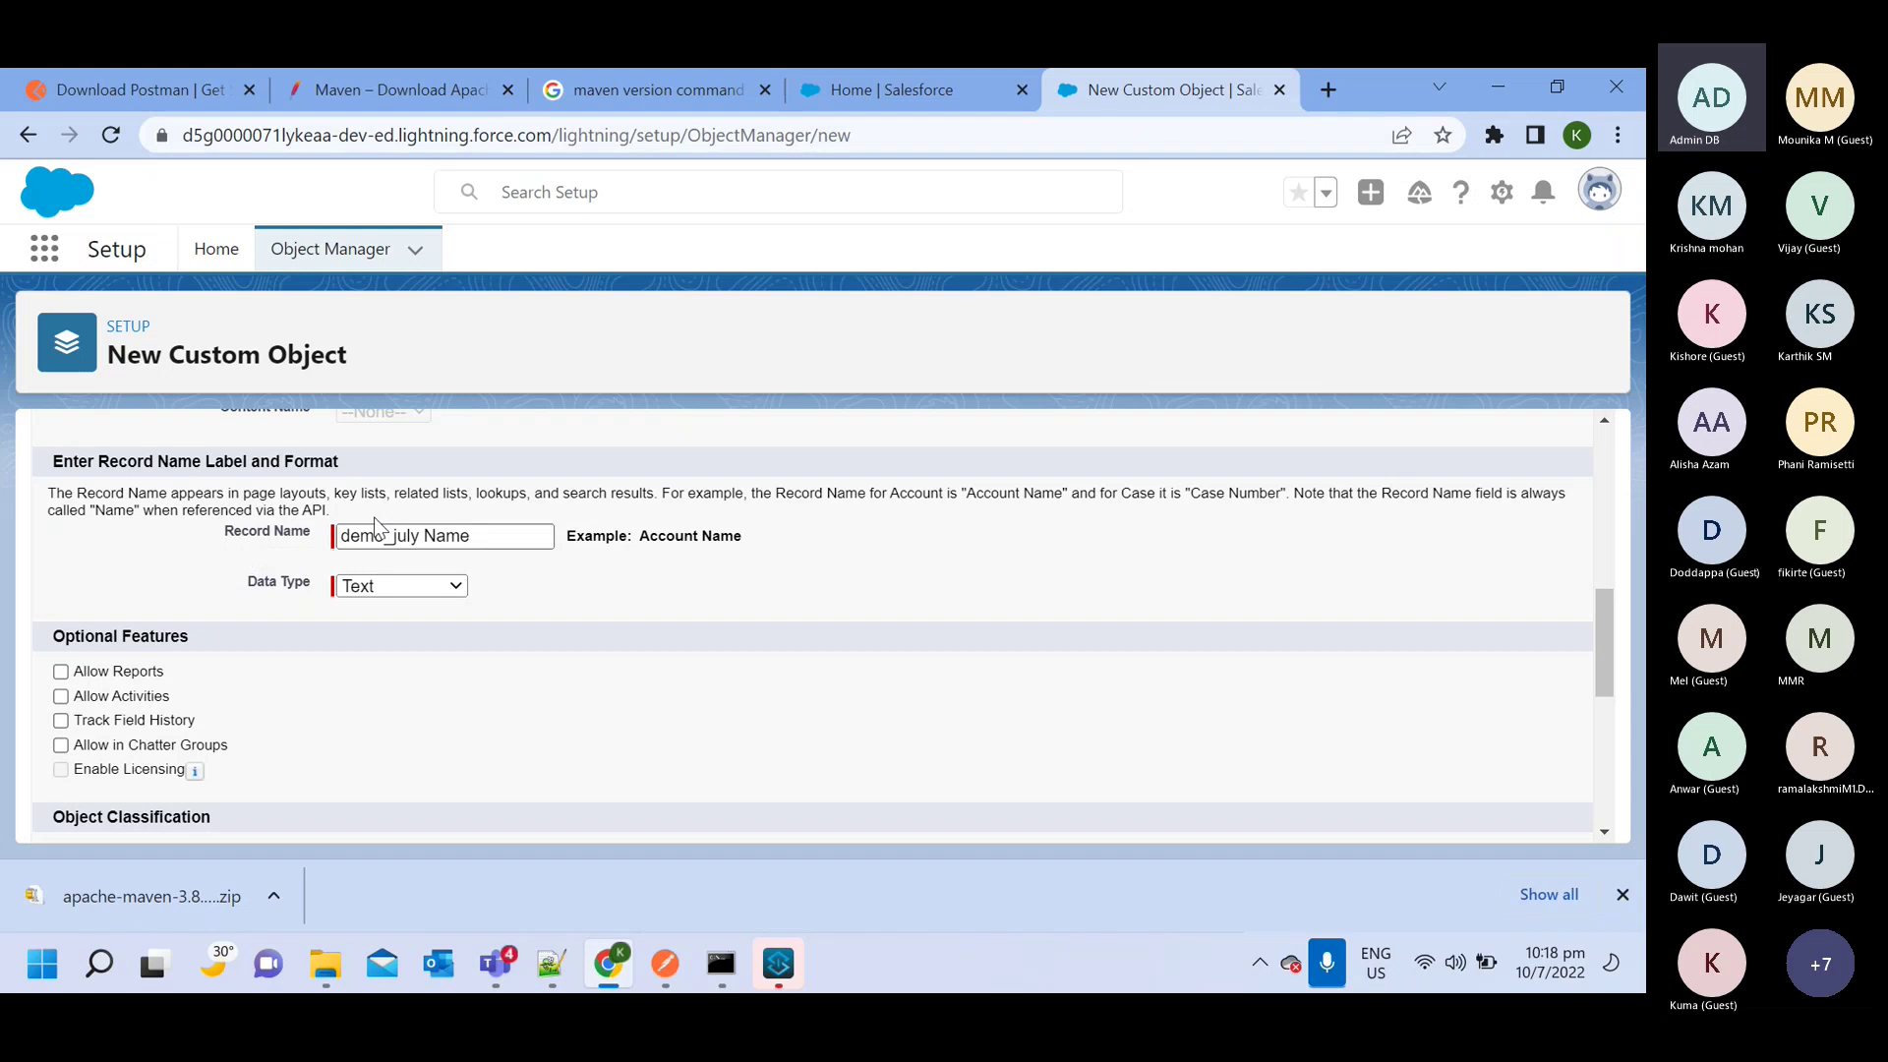
click(434, 535)
key(BackSpace)
text(_)
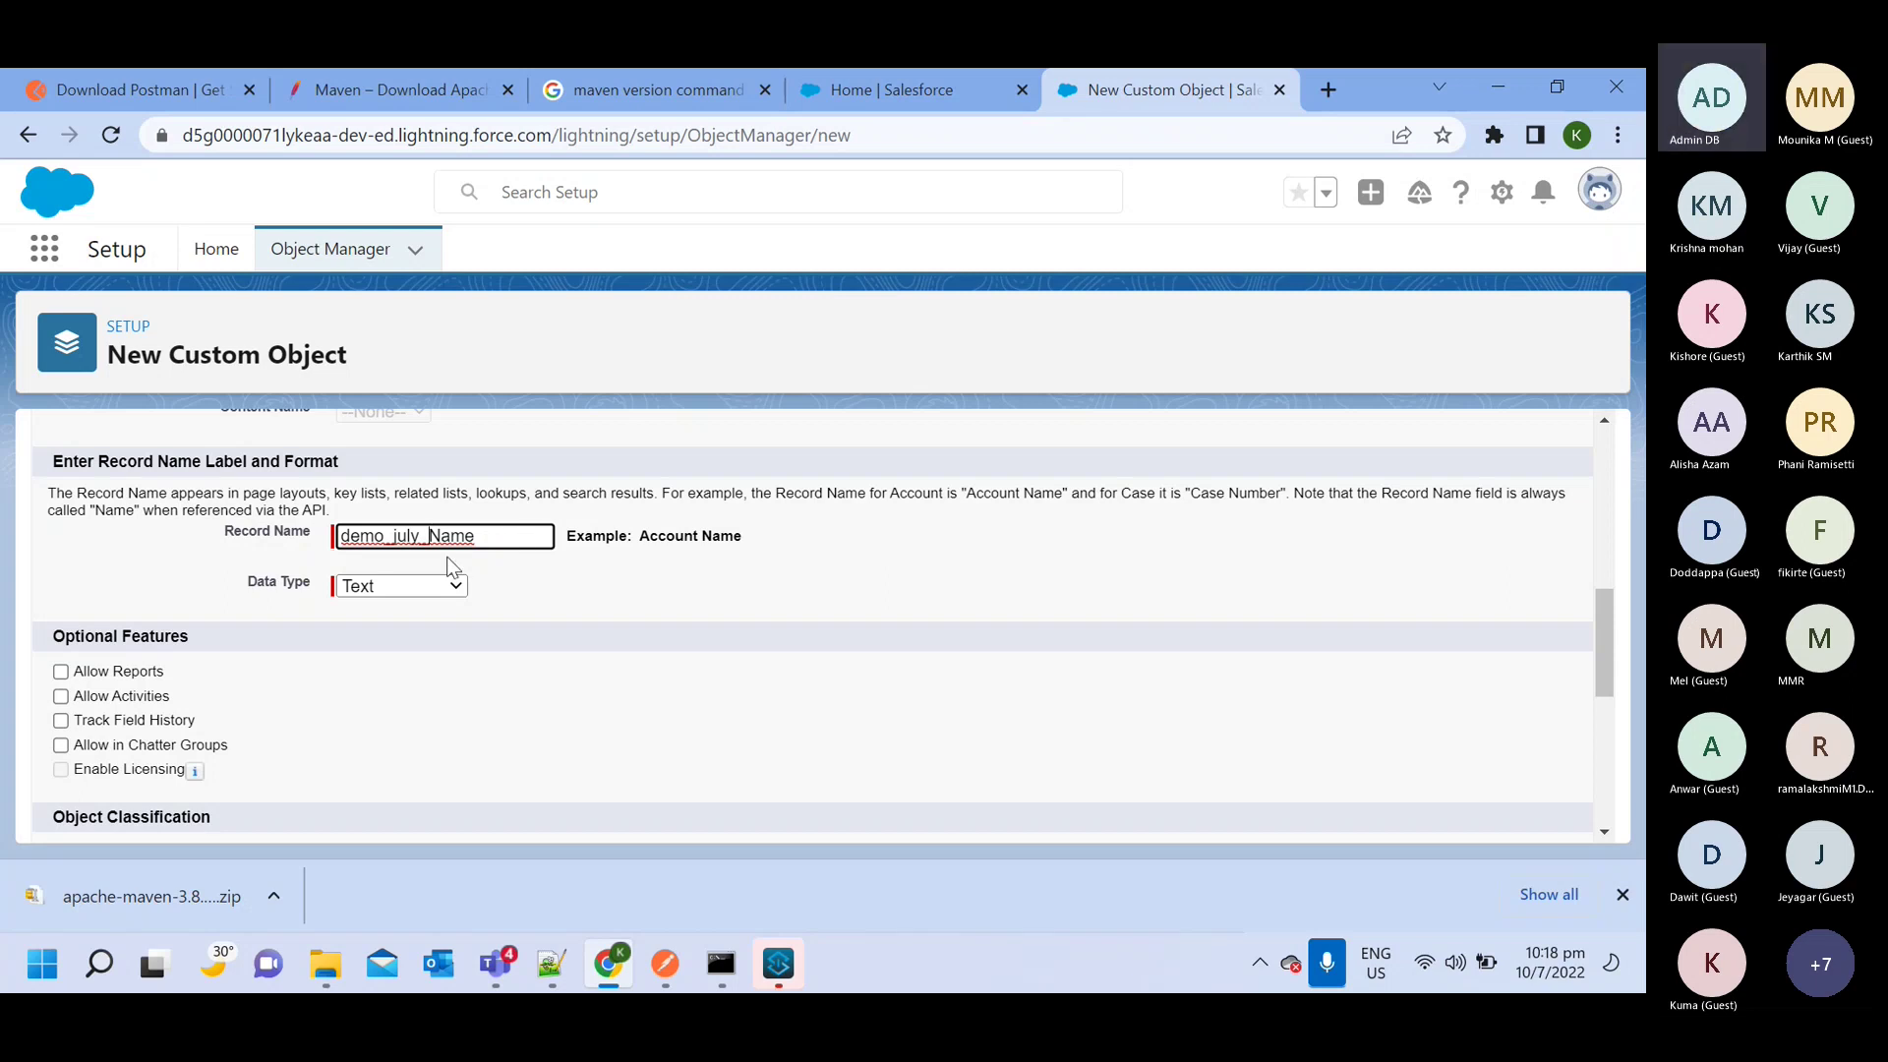
Step: Keep Text as the record name data type and save the demo_july object
click(364, 588)
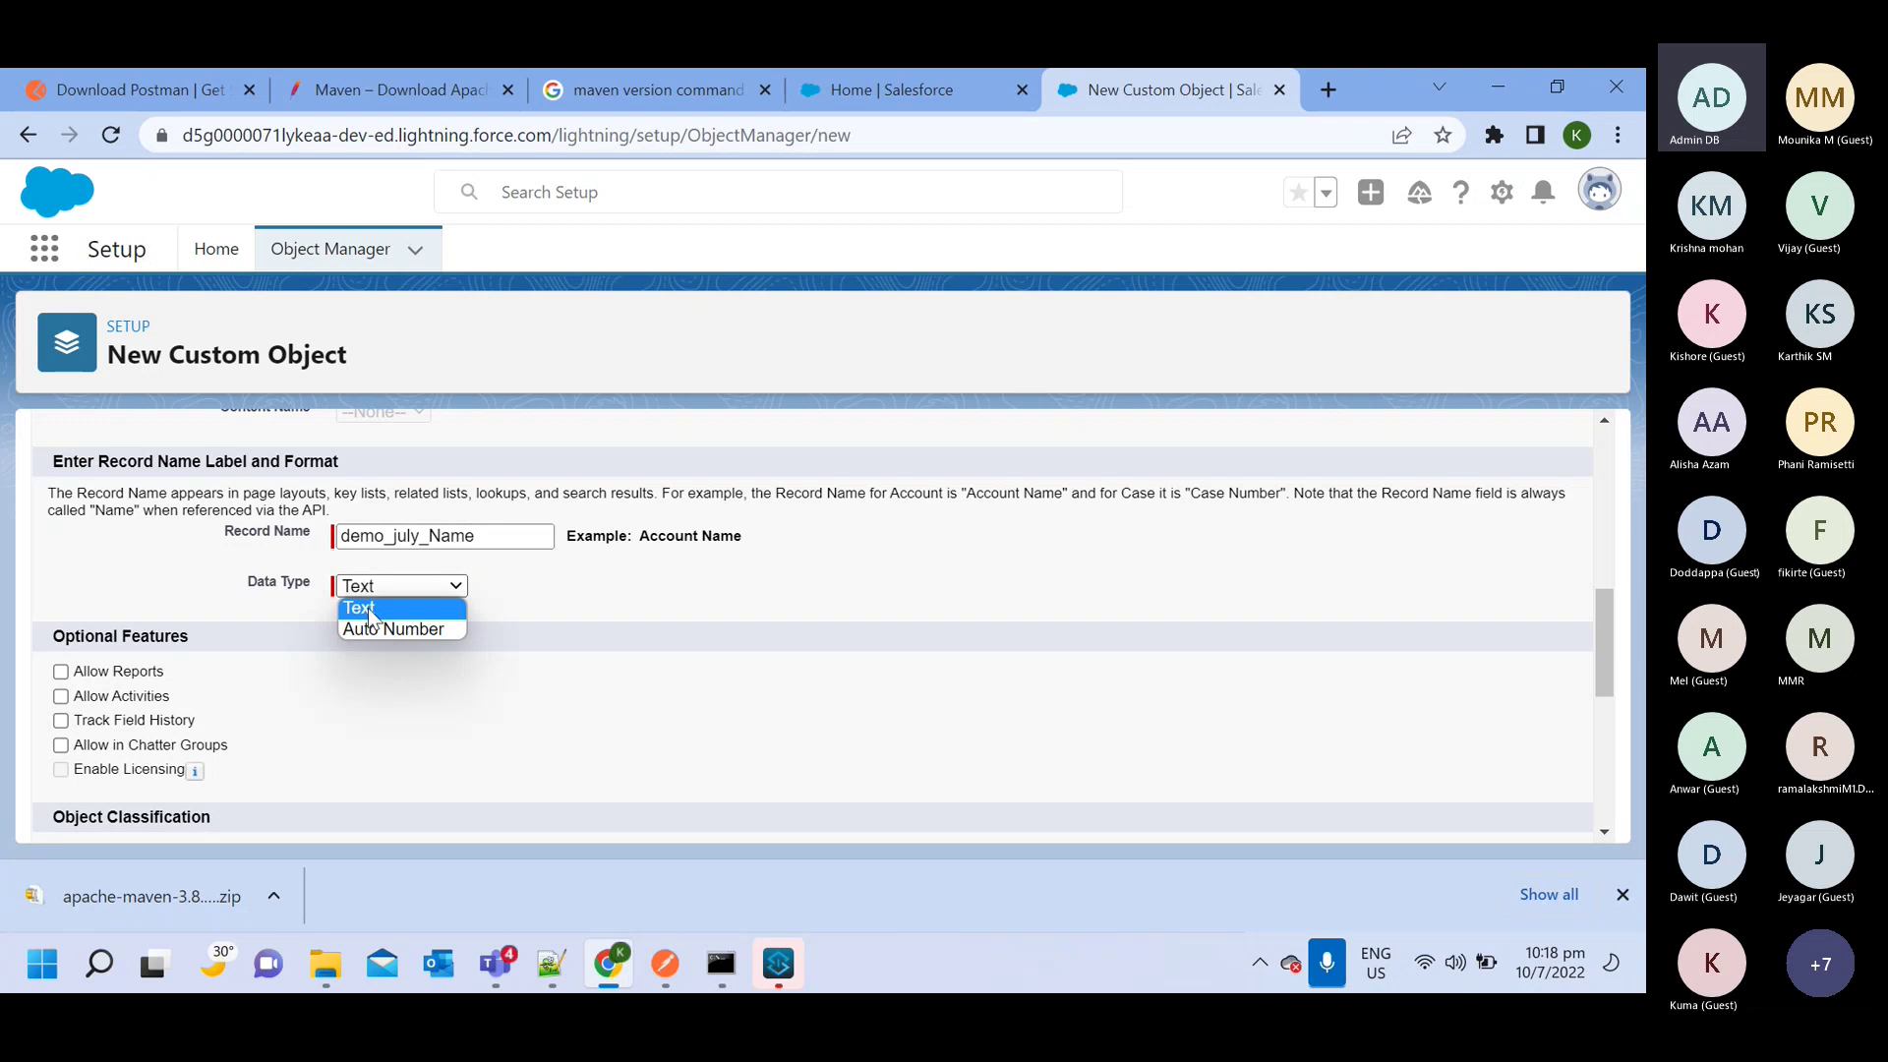
click(368, 608)
scroll(378, 639, down, 2)
scroll(378, 639, down, 6)
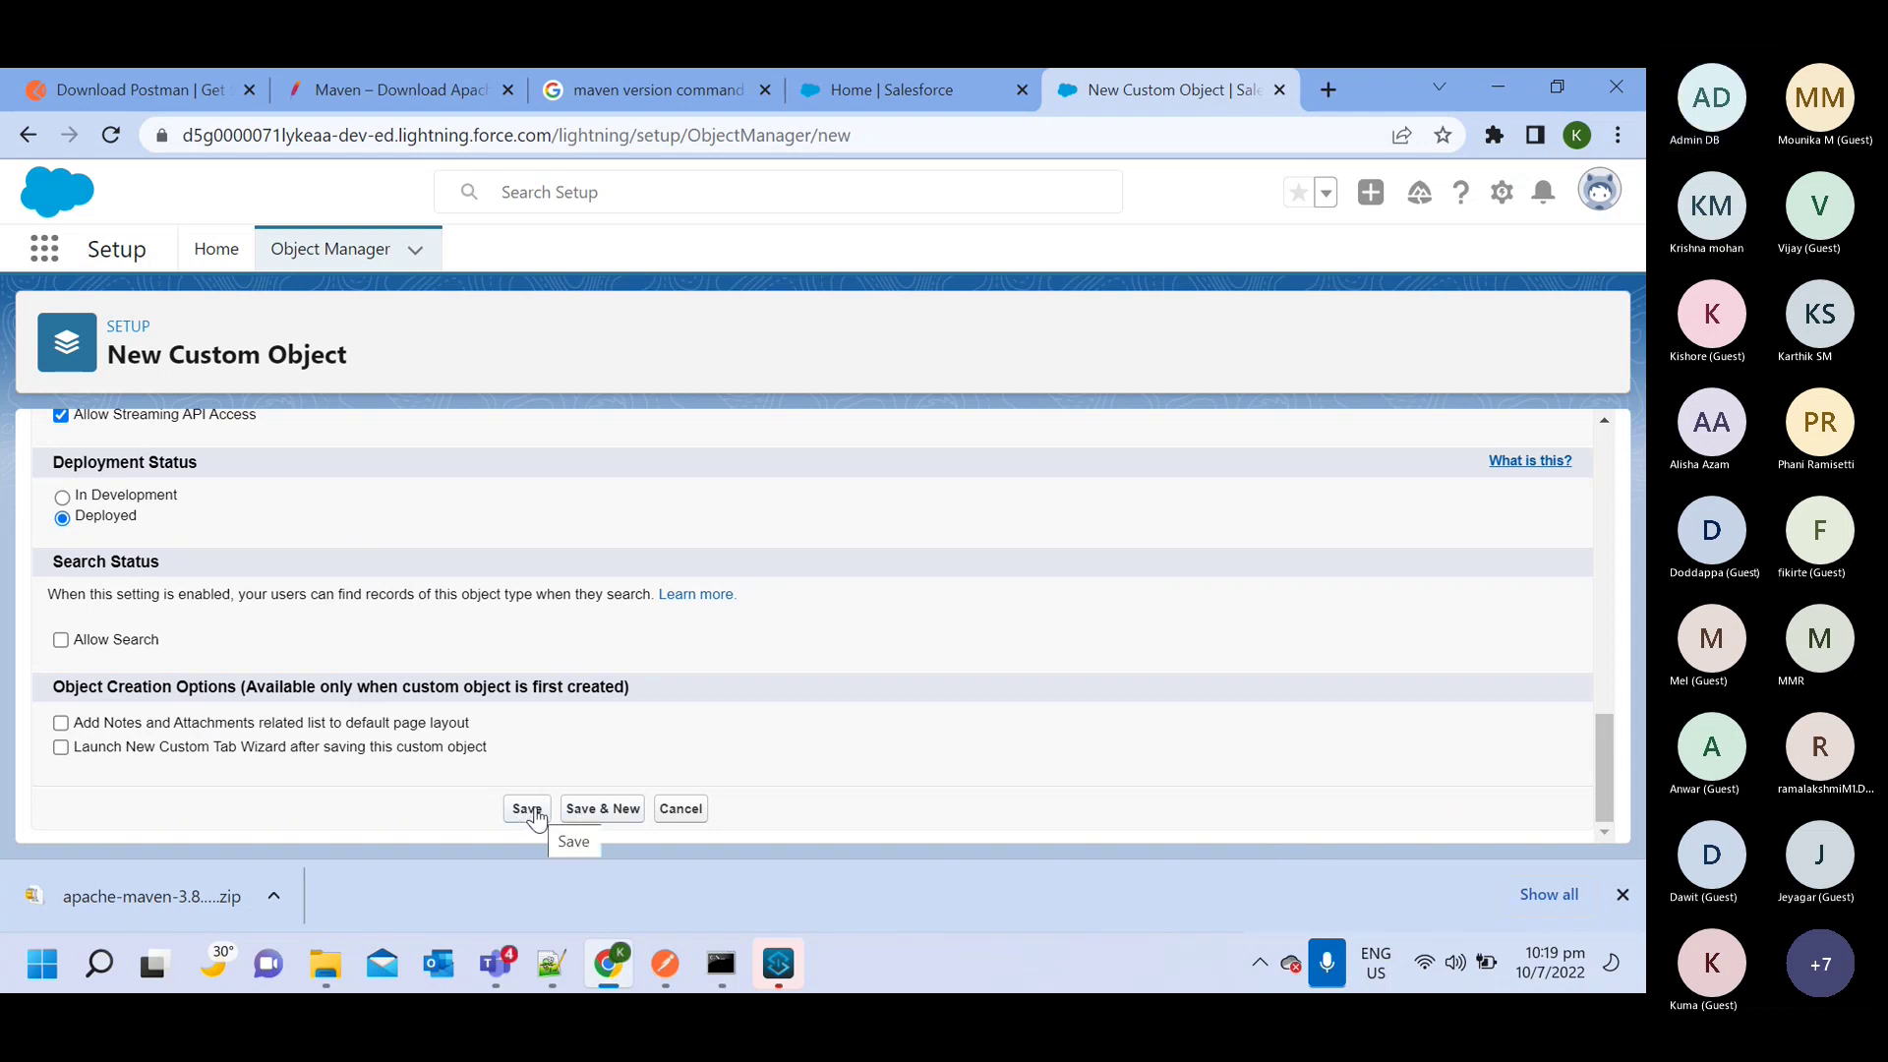
click(529, 810)
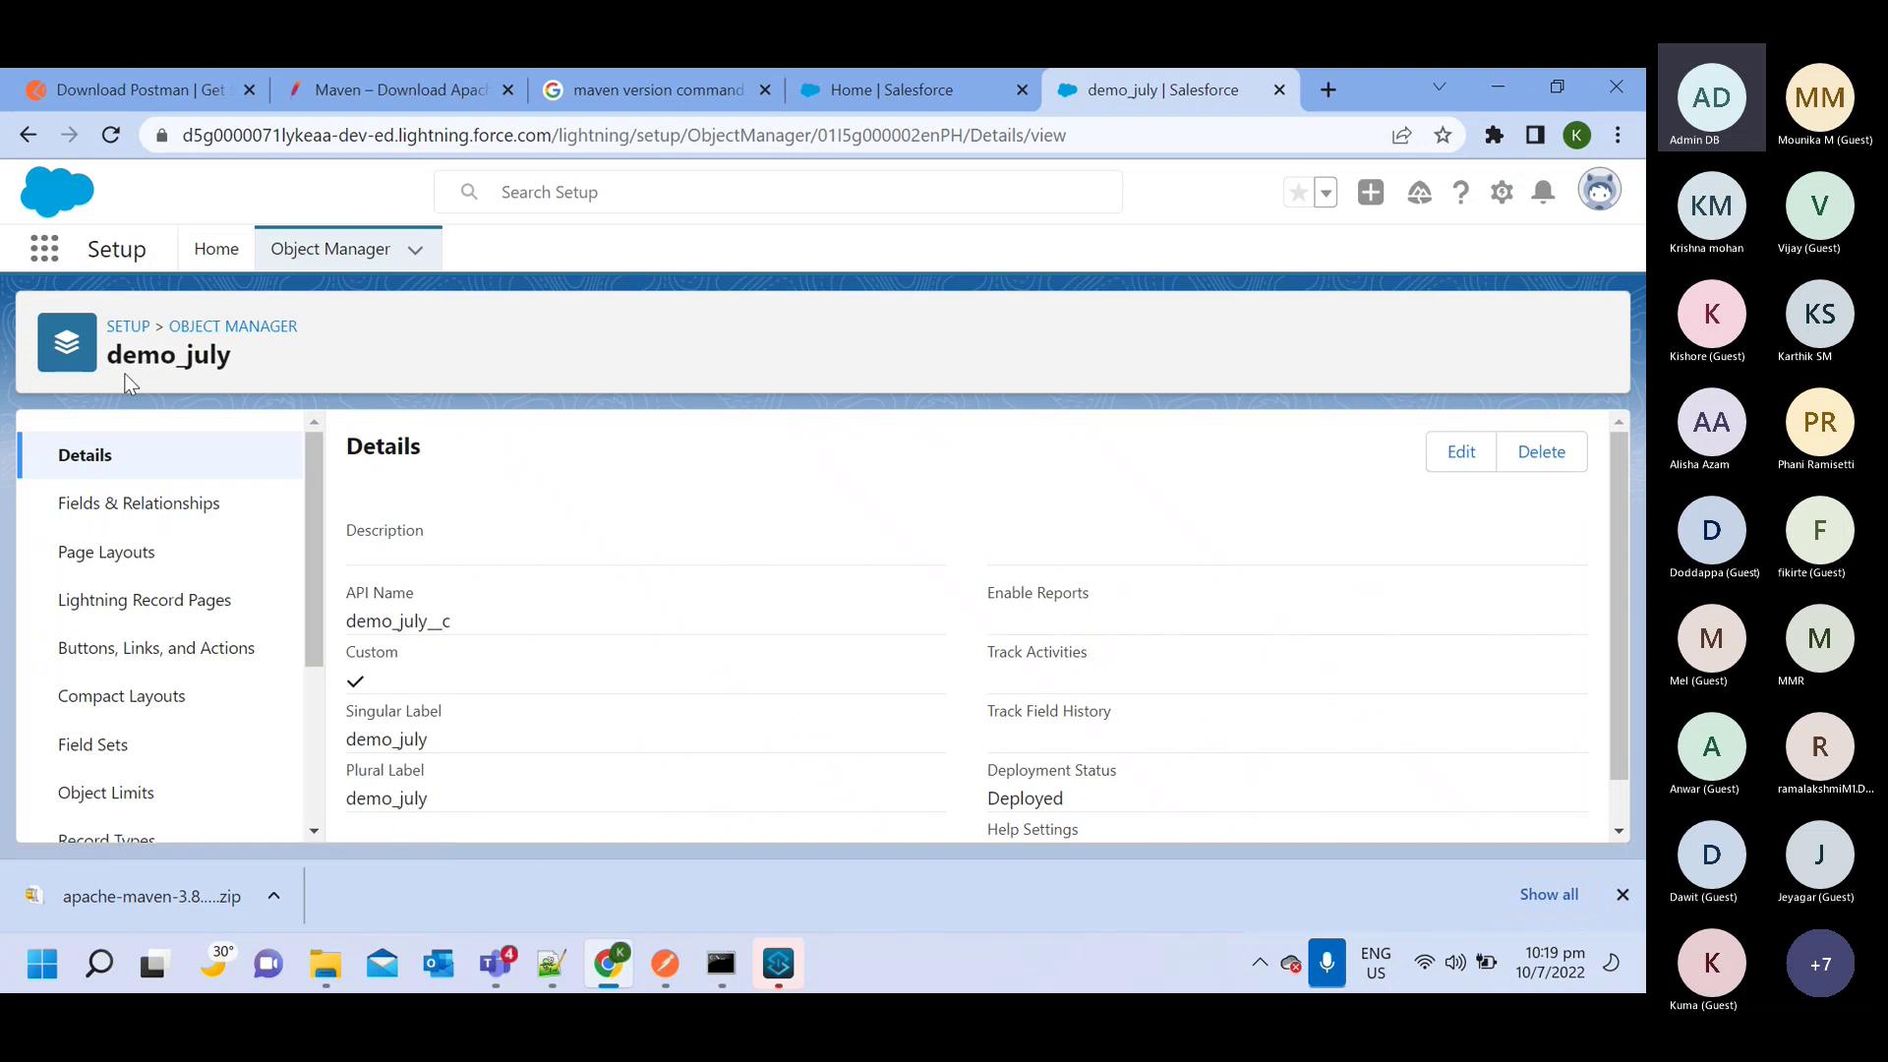
Step: Show the Fields & Relationships list for the demo_july object
scroll(473, 640, down, 2)
scroll(754, 717, up, 3)
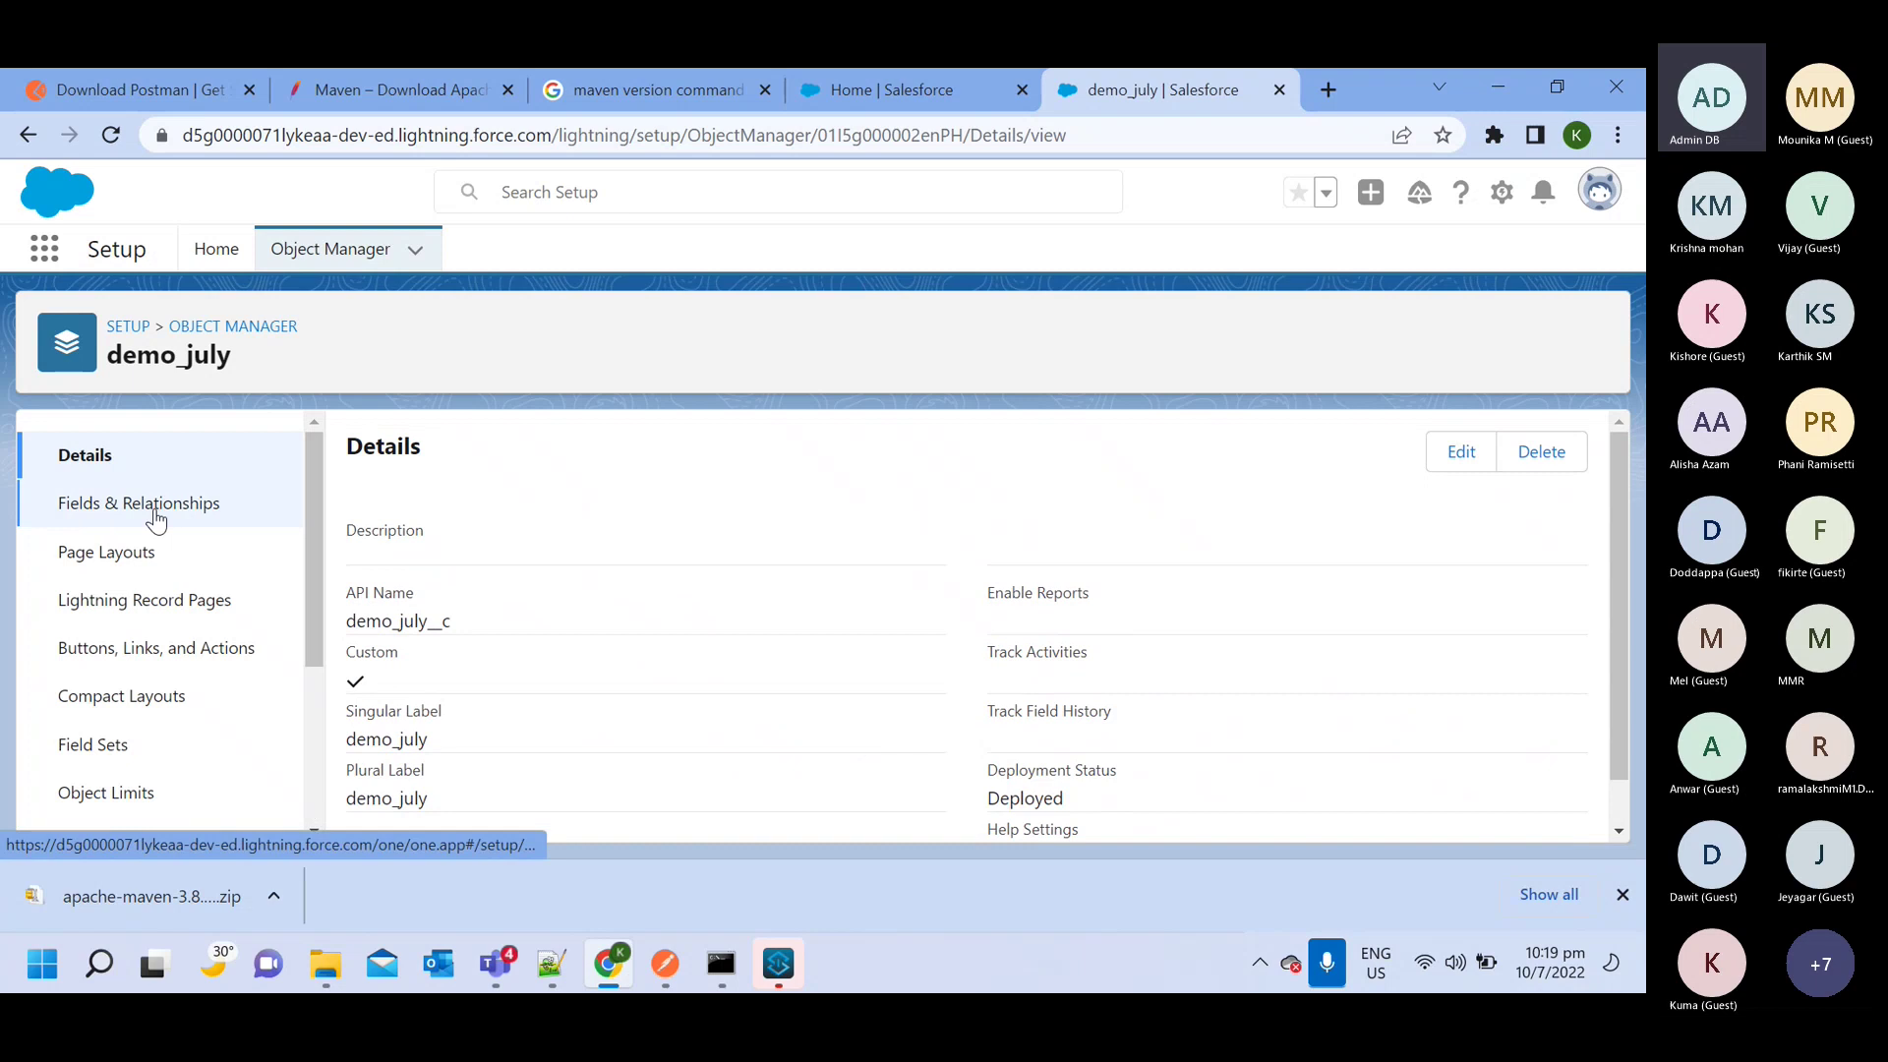
click(120, 512)
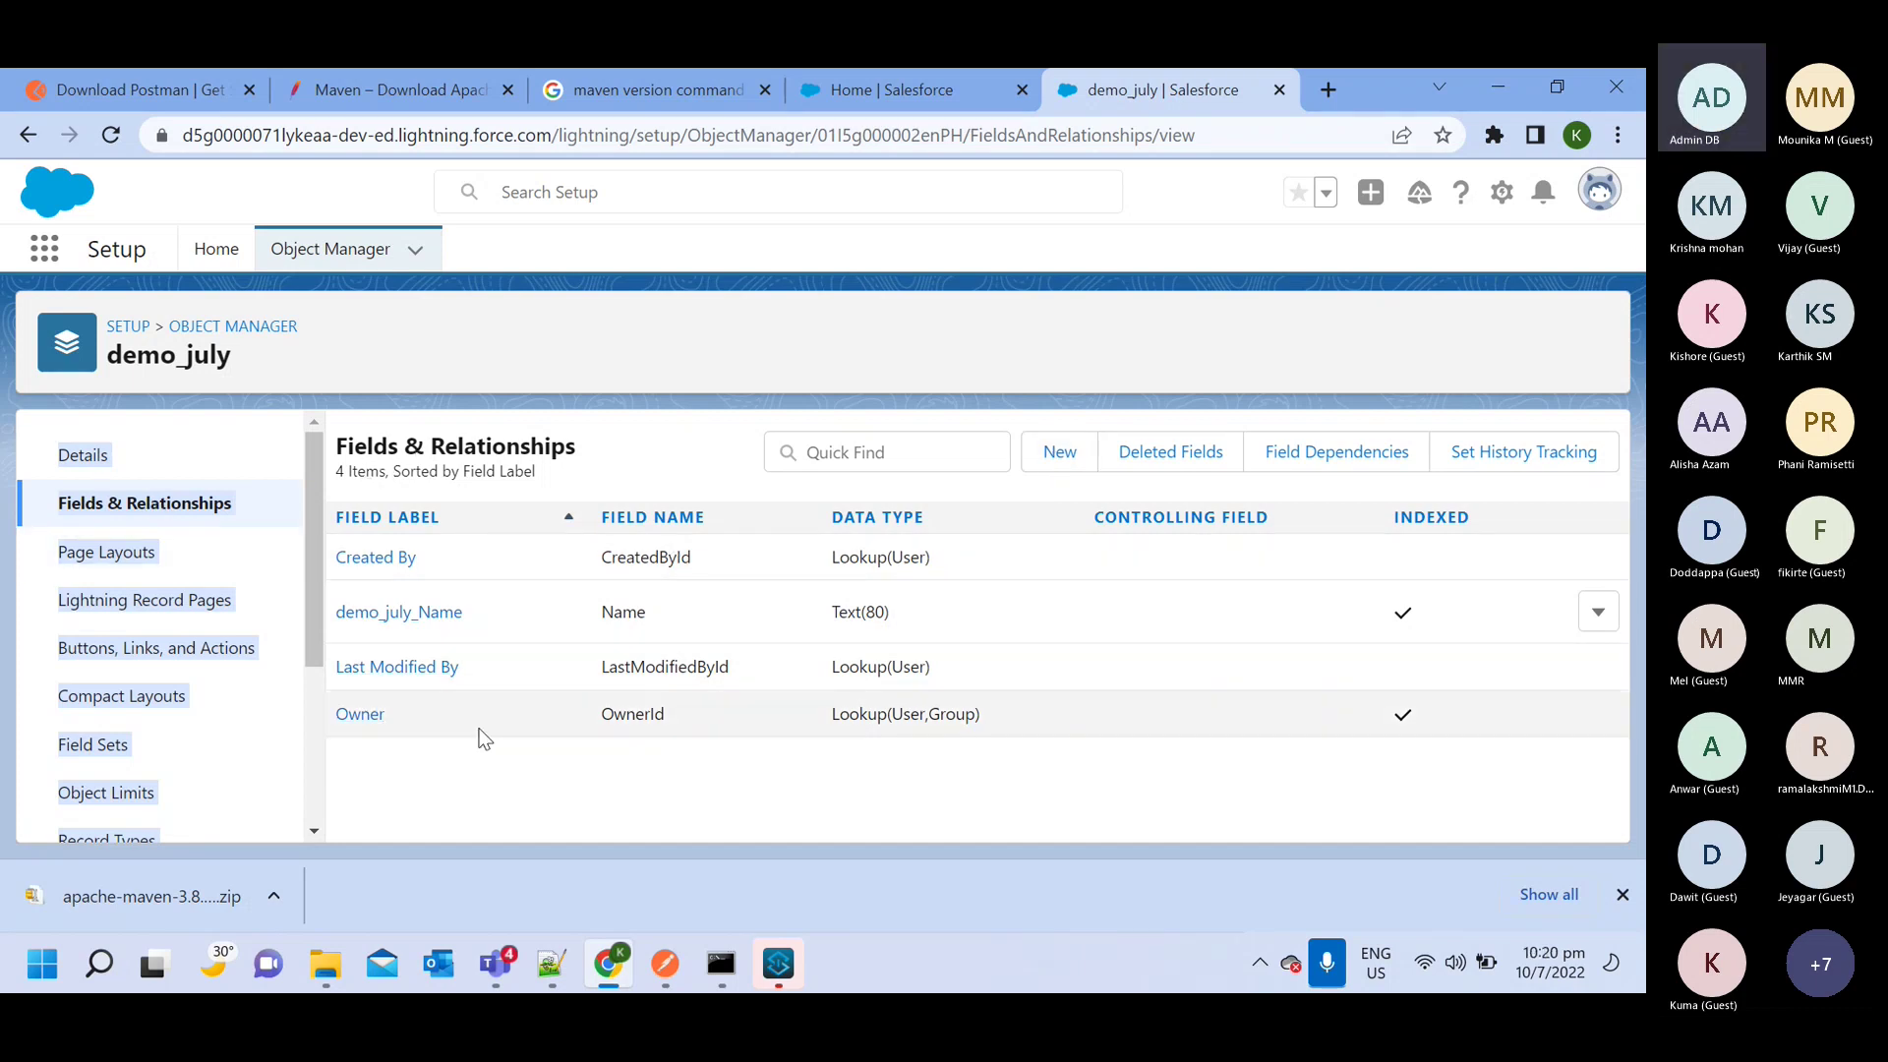
click(470, 800)
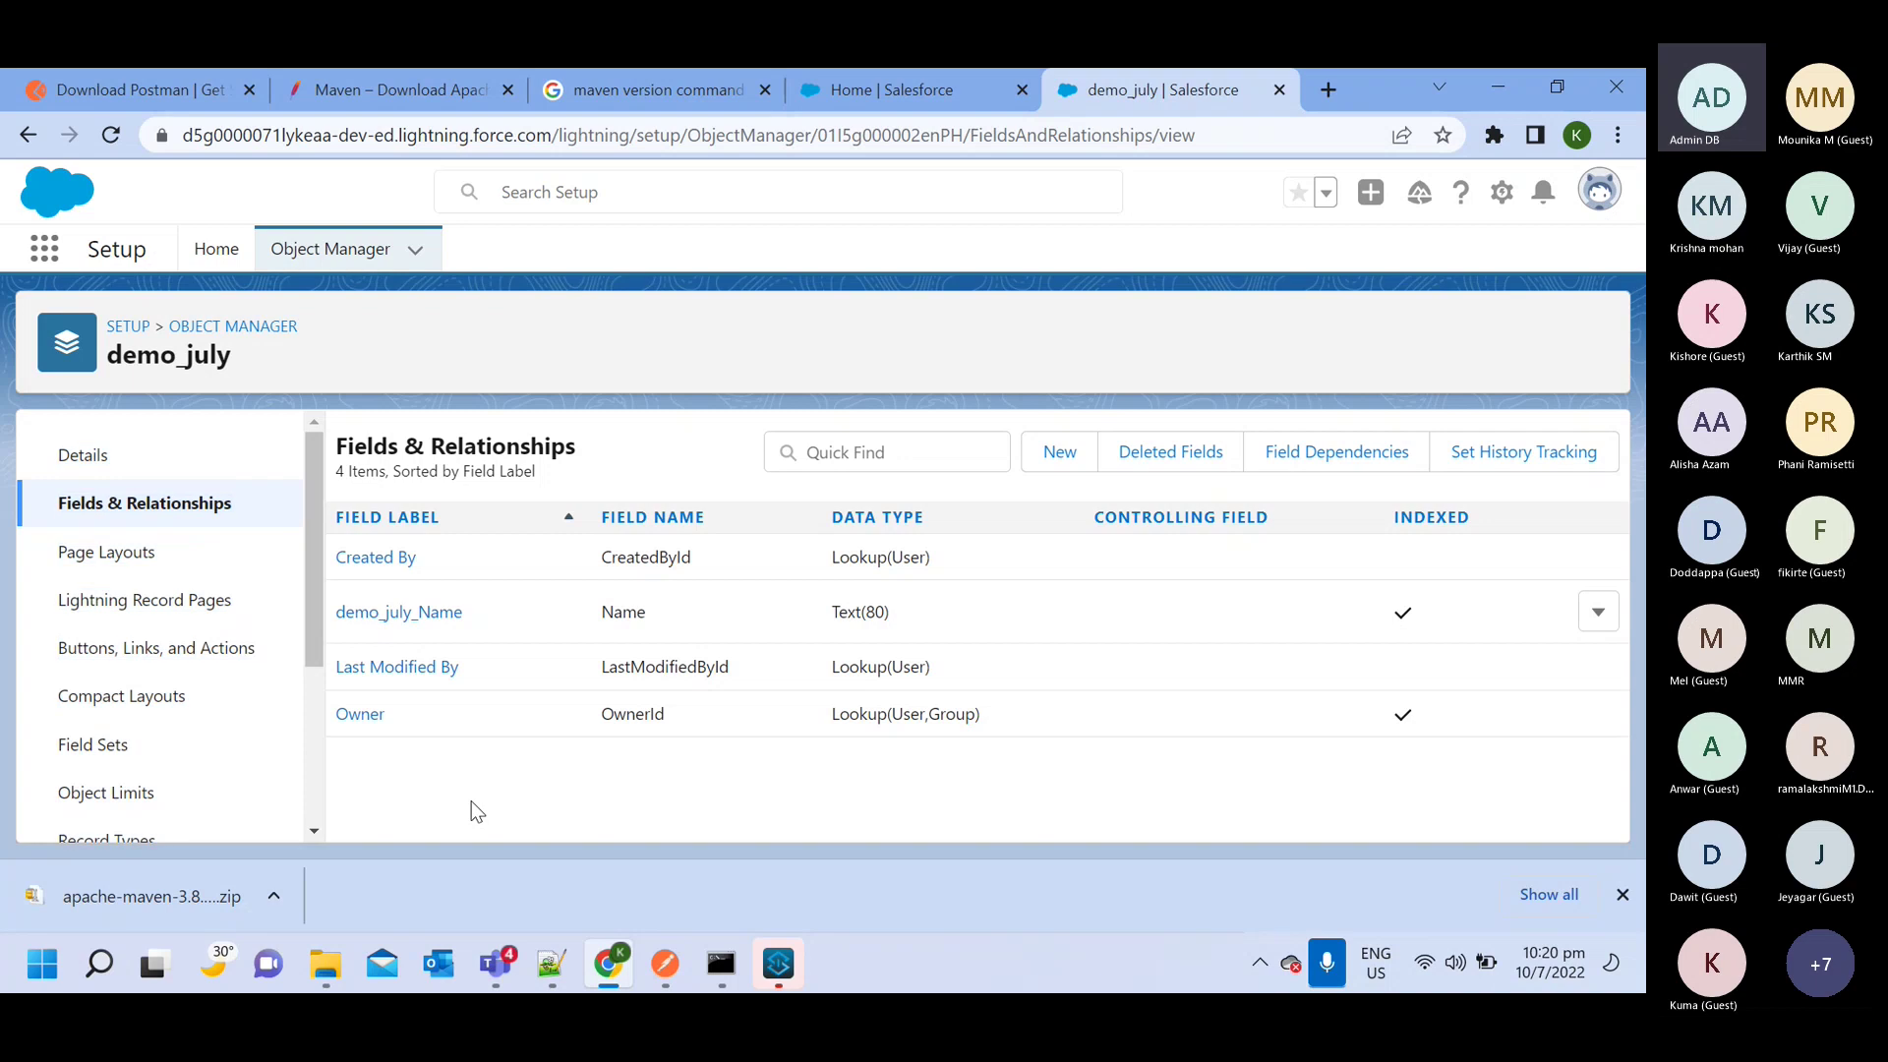
Step: Start a new custom field on demo_july with Text data type and proceed to details
click(1072, 458)
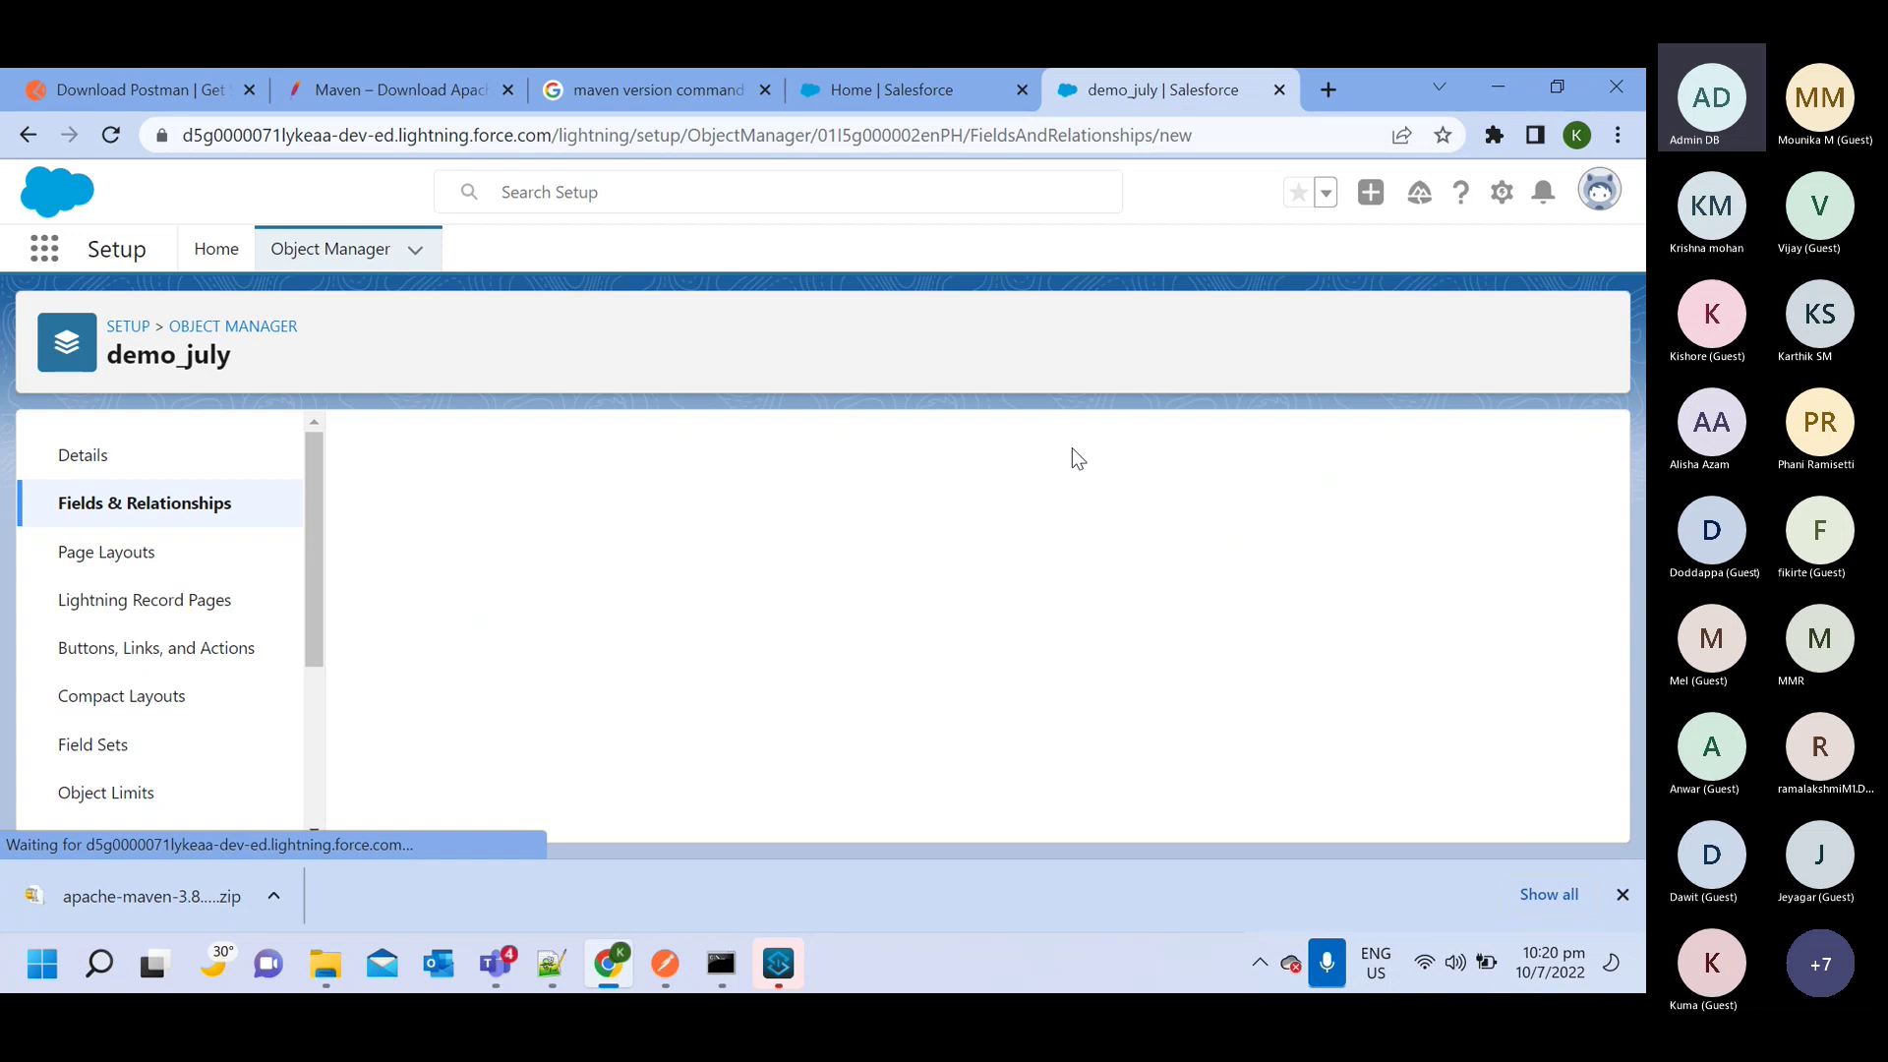
scroll(518, 645, down, 10)
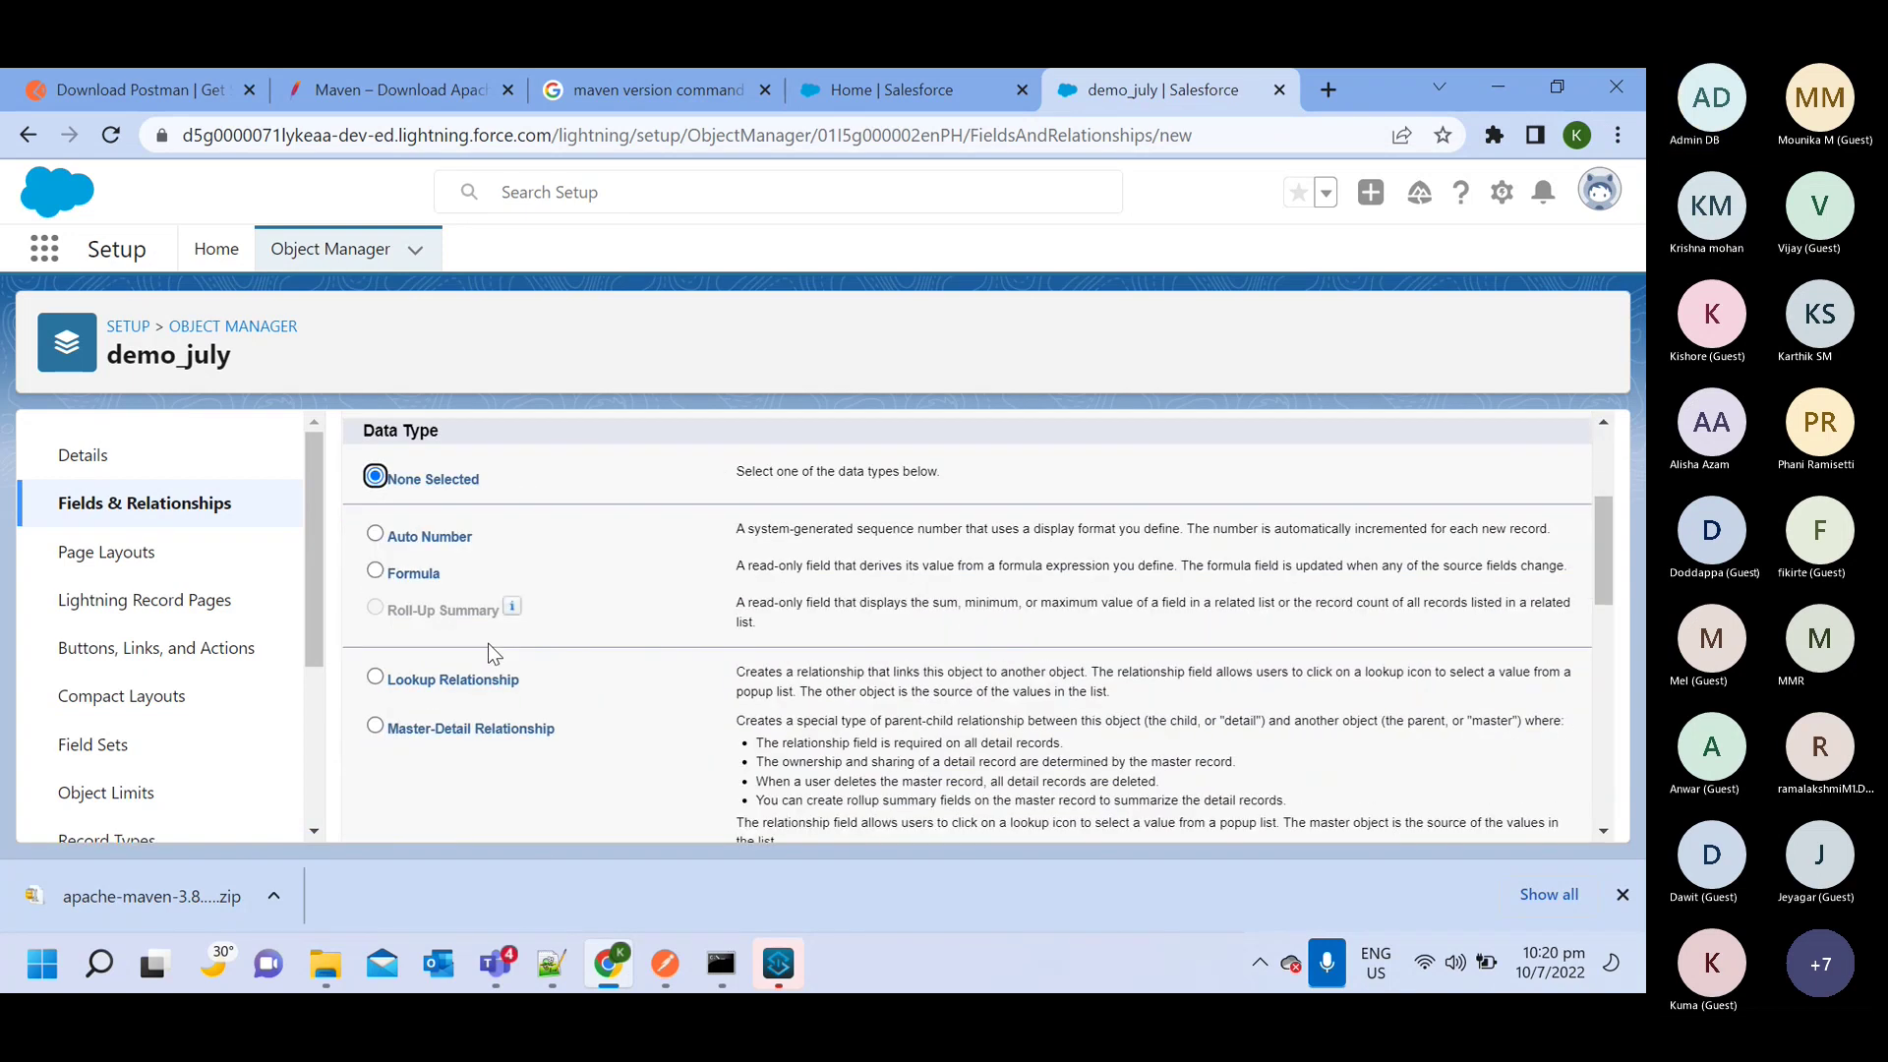
scroll(442, 688, down, 3)
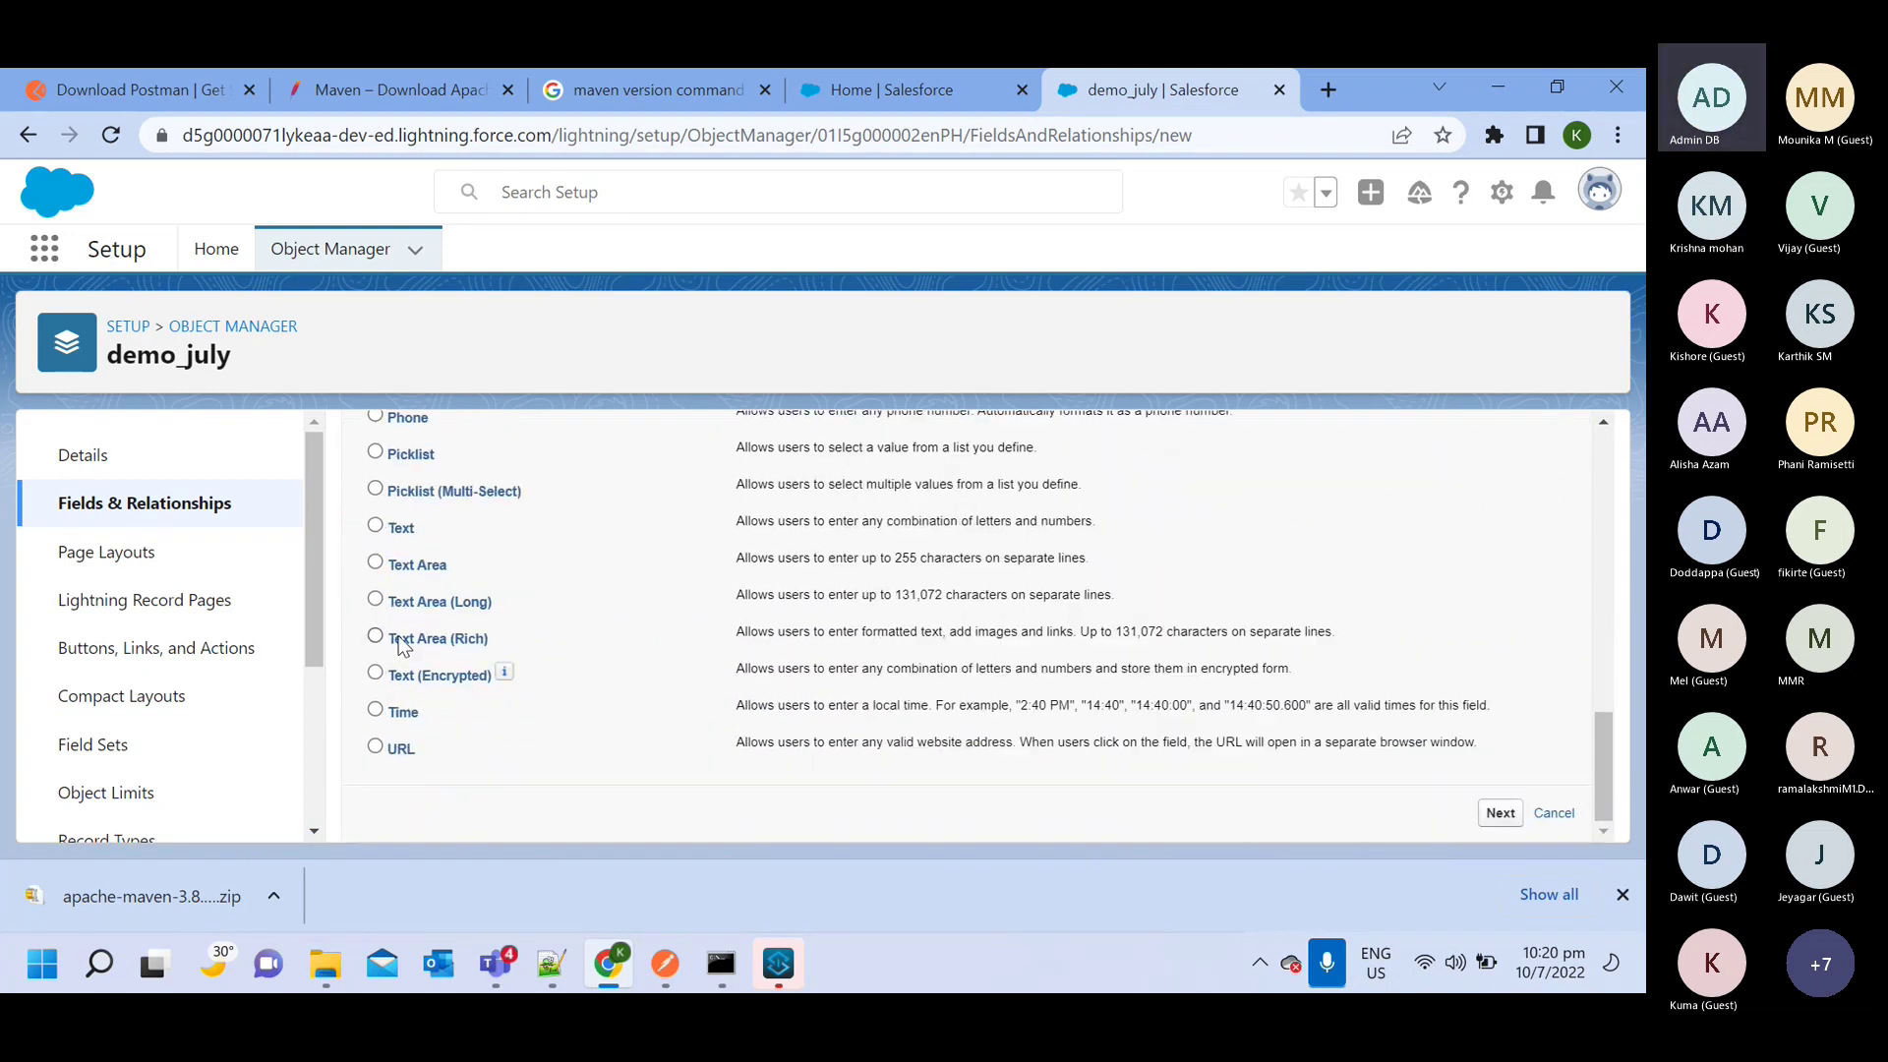
scroll(423, 689, up, 5)
scroll(433, 691, down, 3)
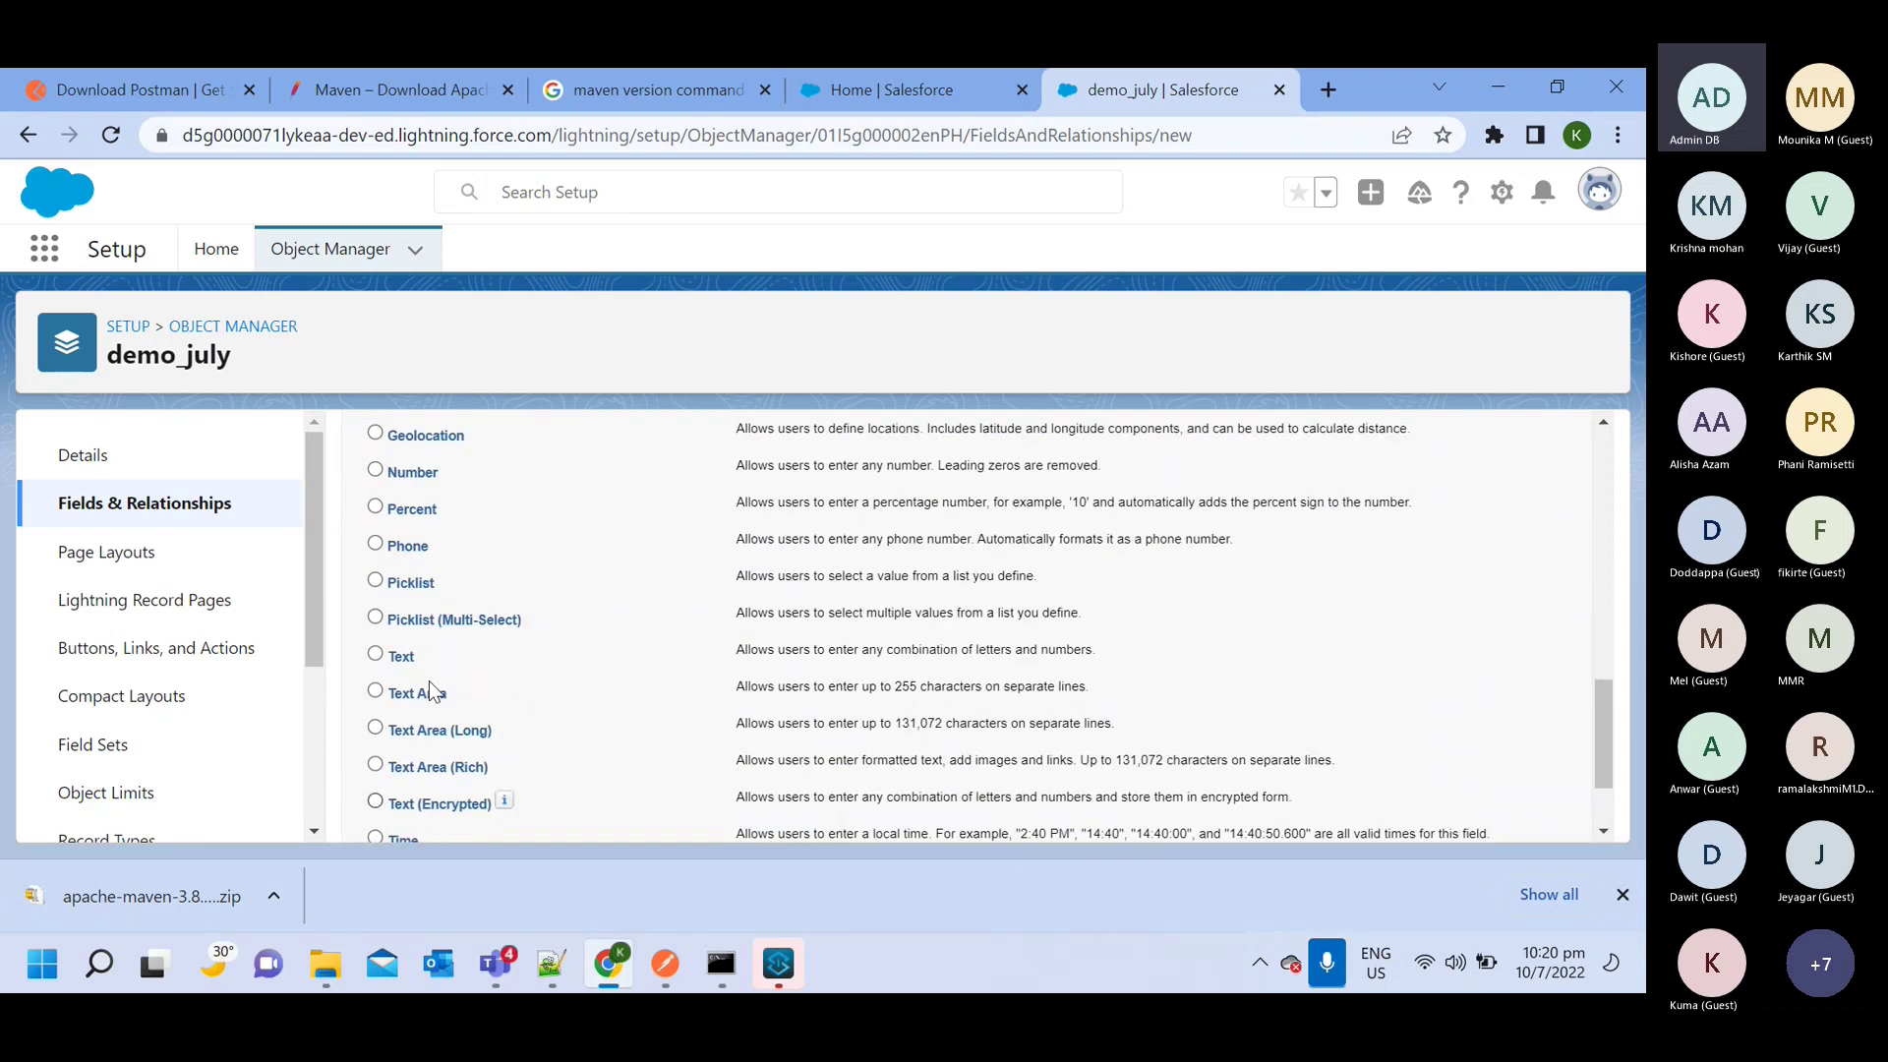
scroll(429, 681, down, 2)
click(375, 525)
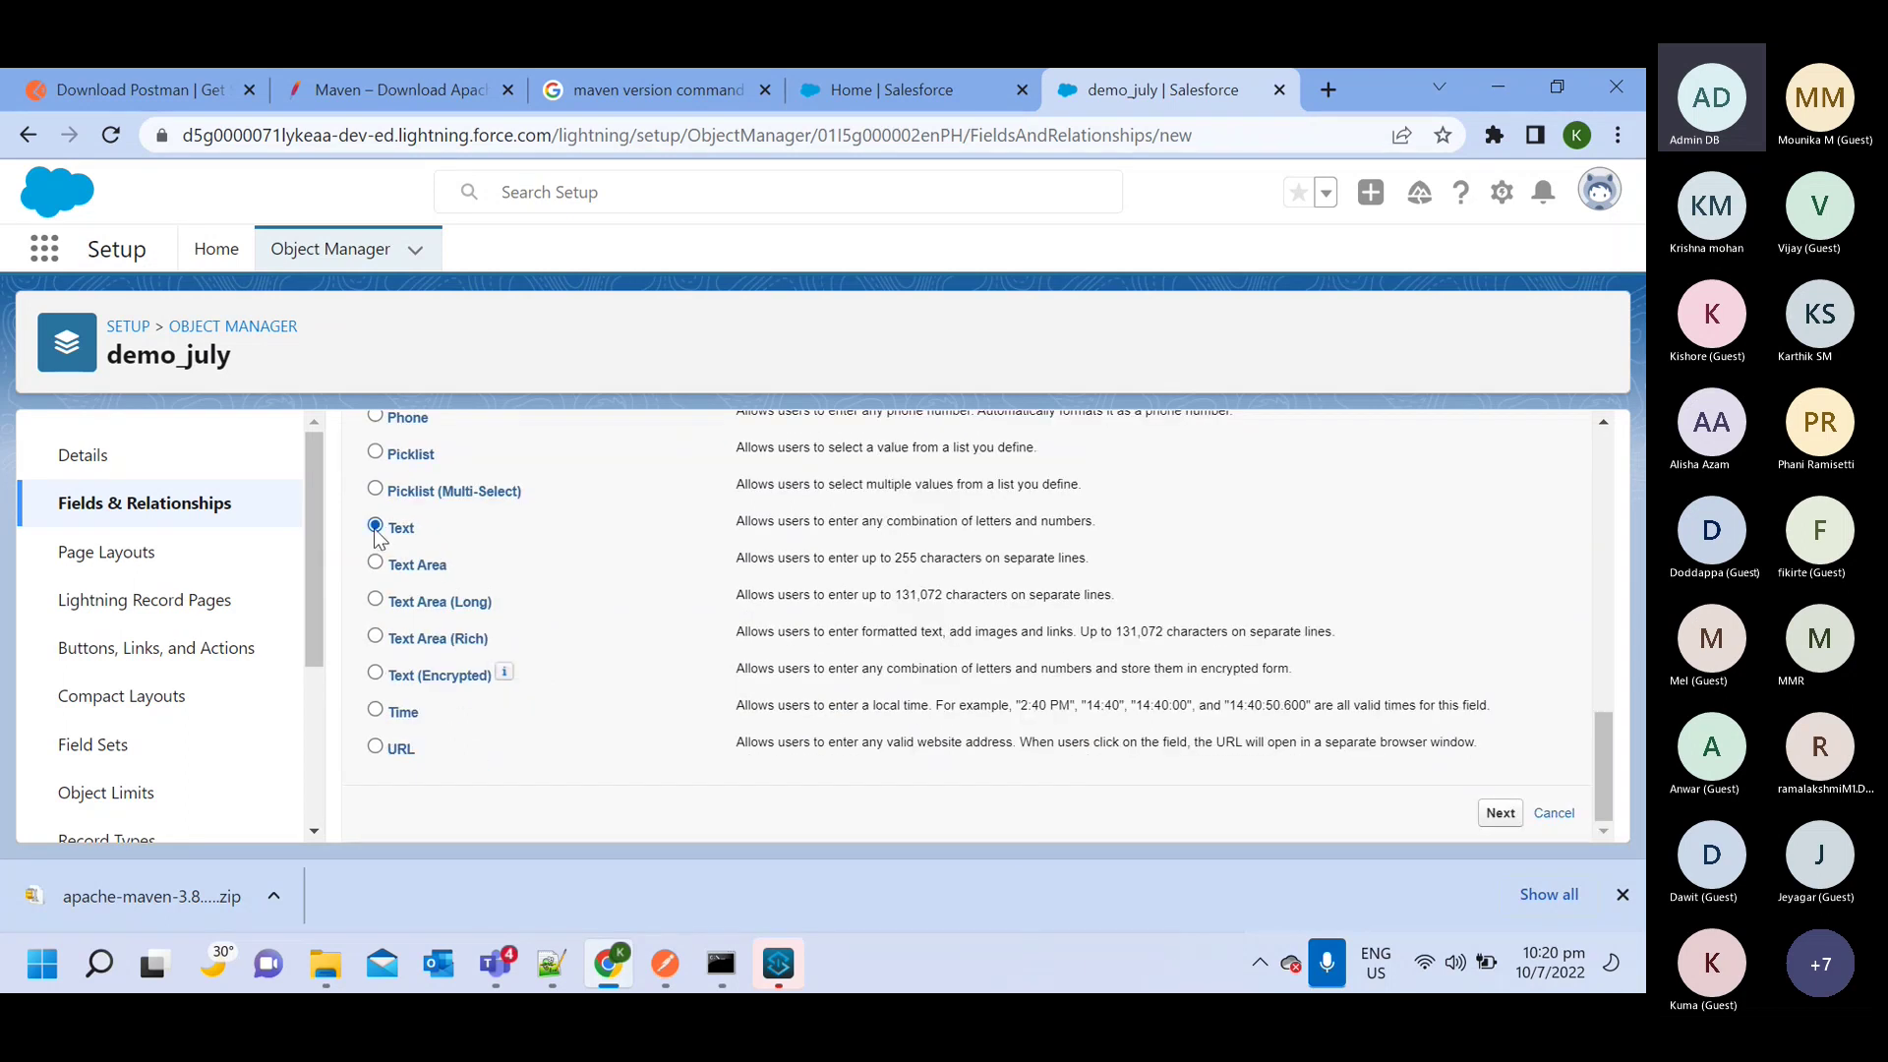
click(1499, 814)
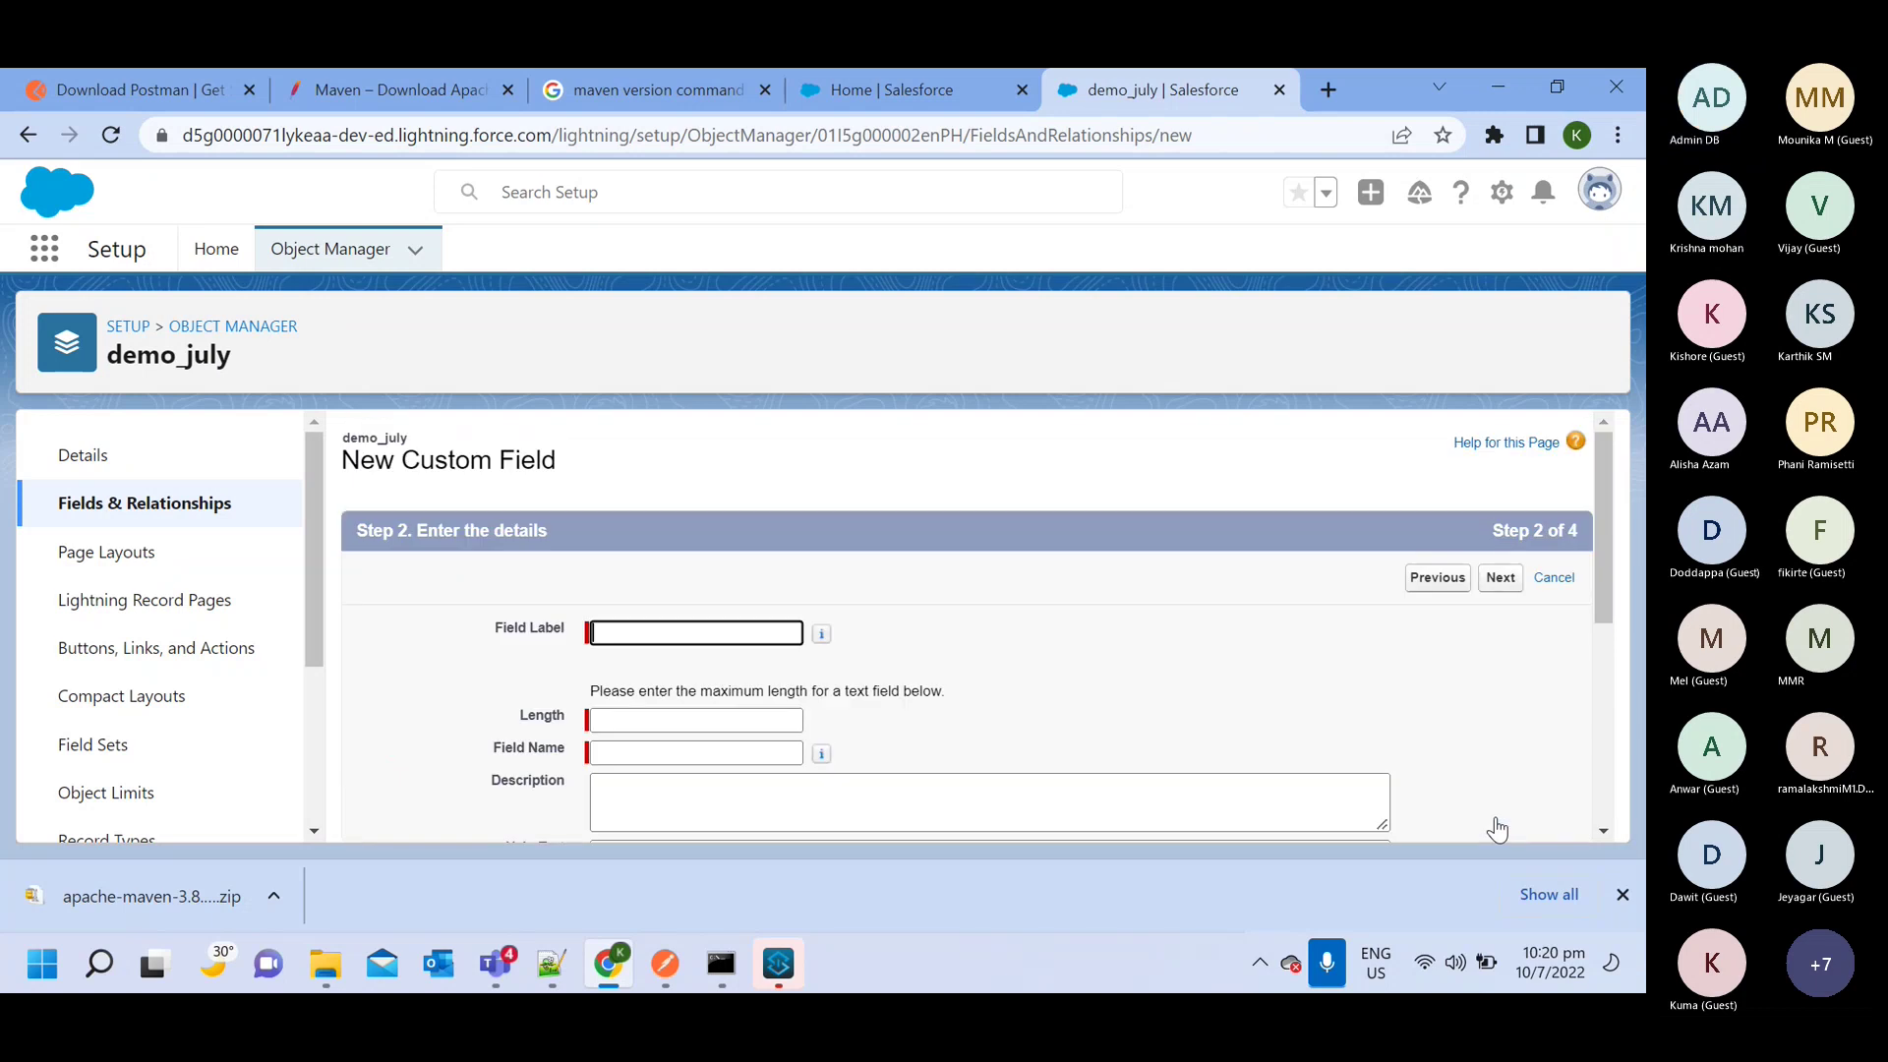
Step: Set the field label to Name with length 50
click(669, 637)
click(757, 352)
scroll(590, 723, down, 3)
click(633, 464)
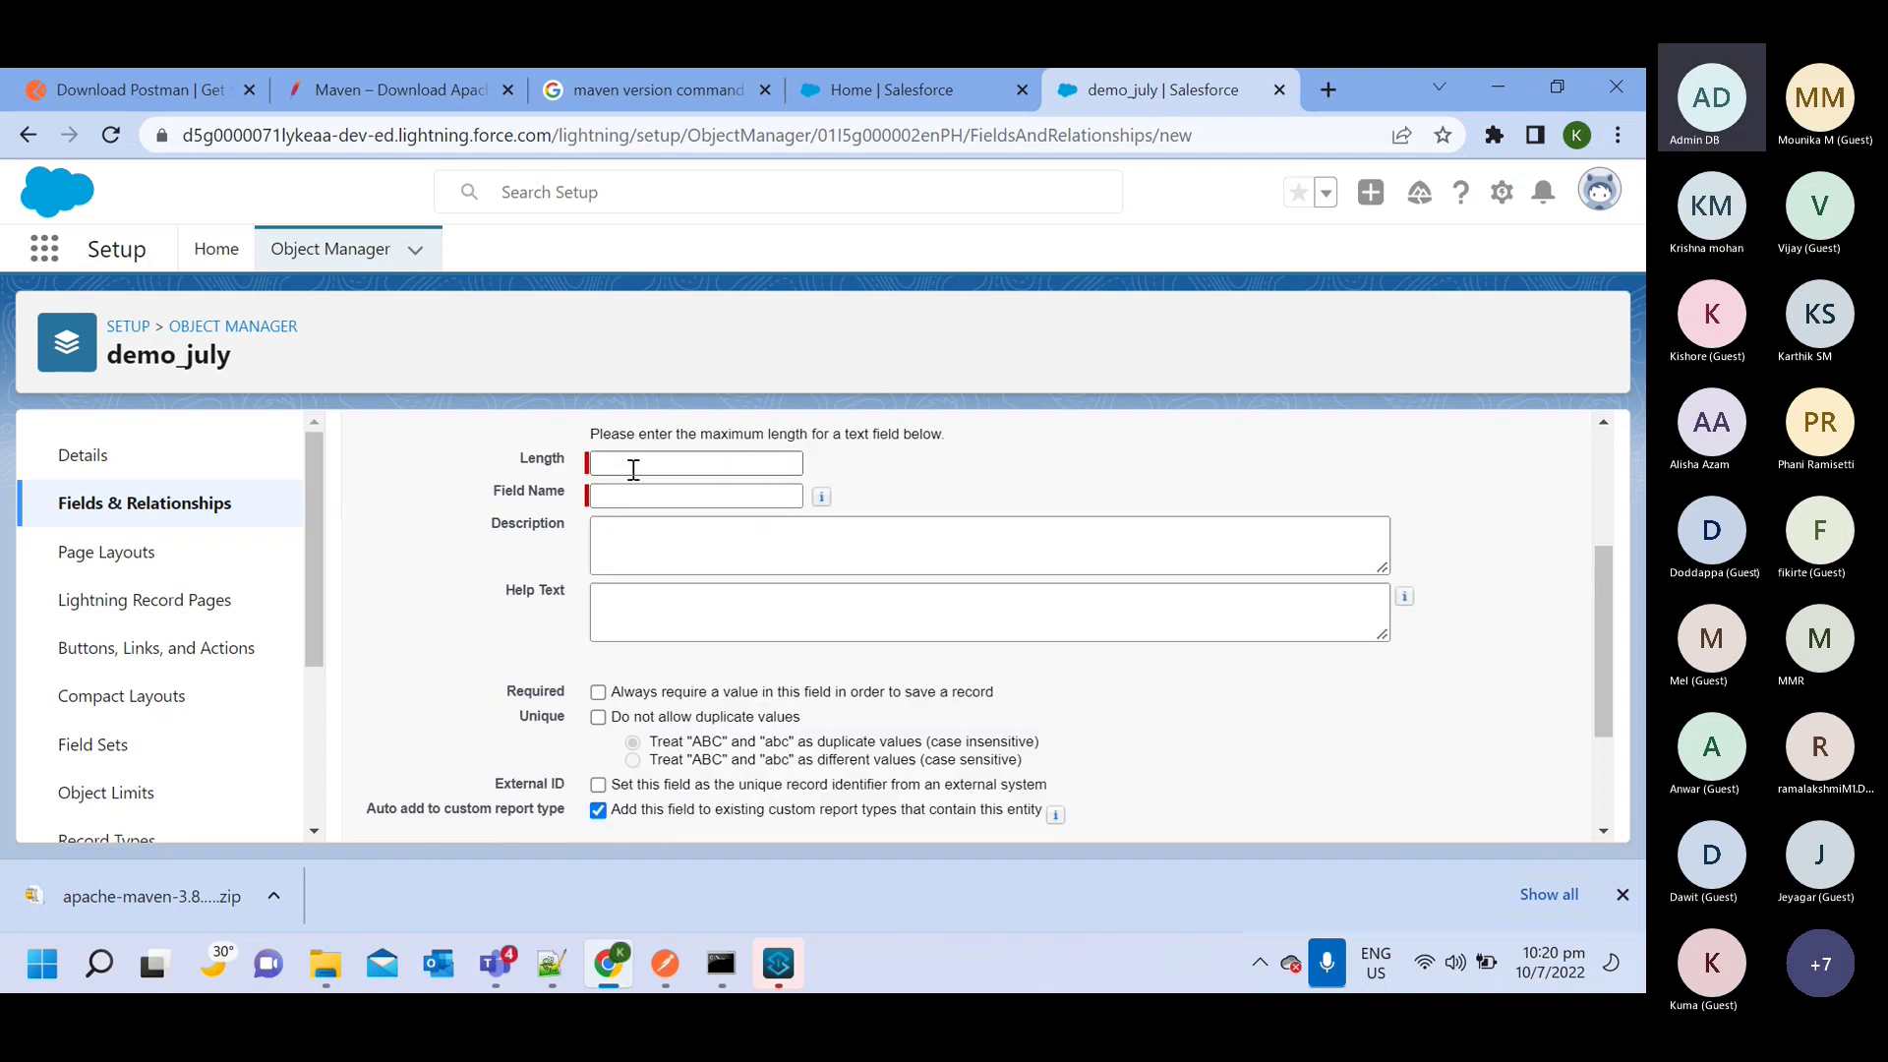
click(716, 516)
scroll(751, 629, up, 2)
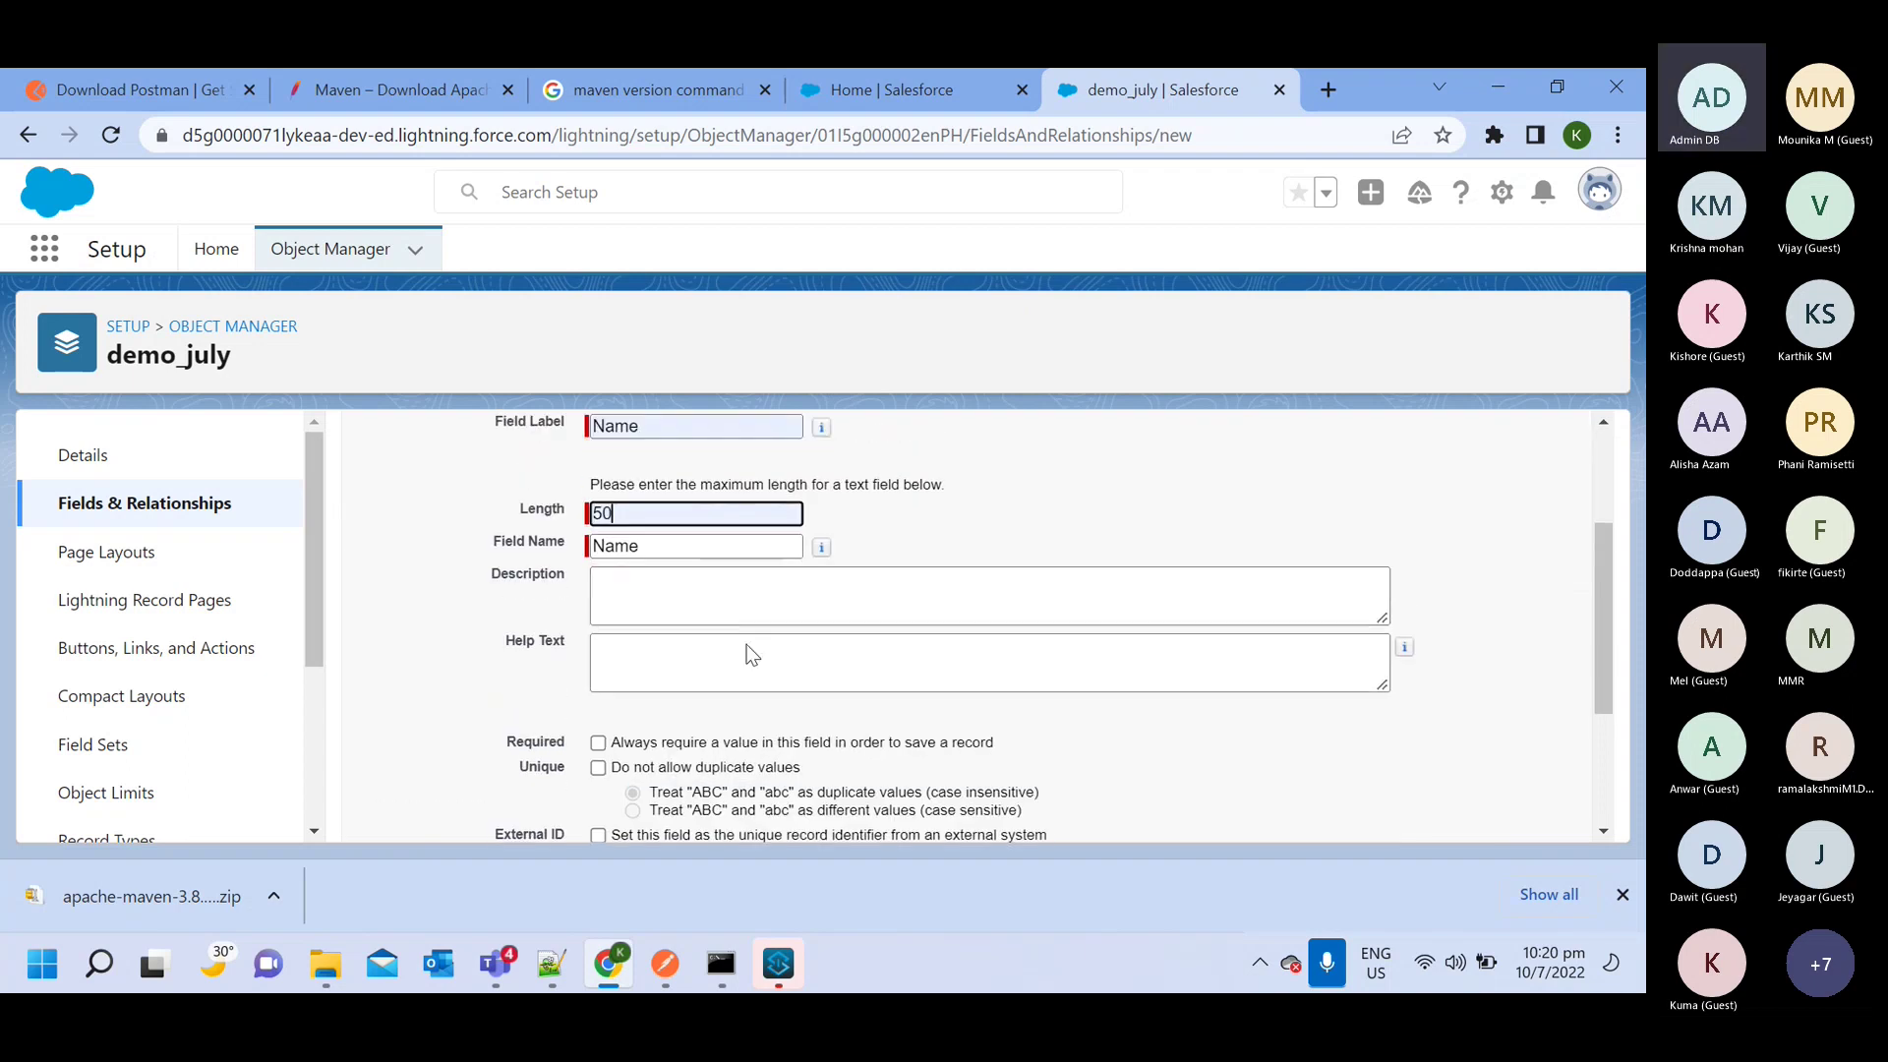
click(652, 626)
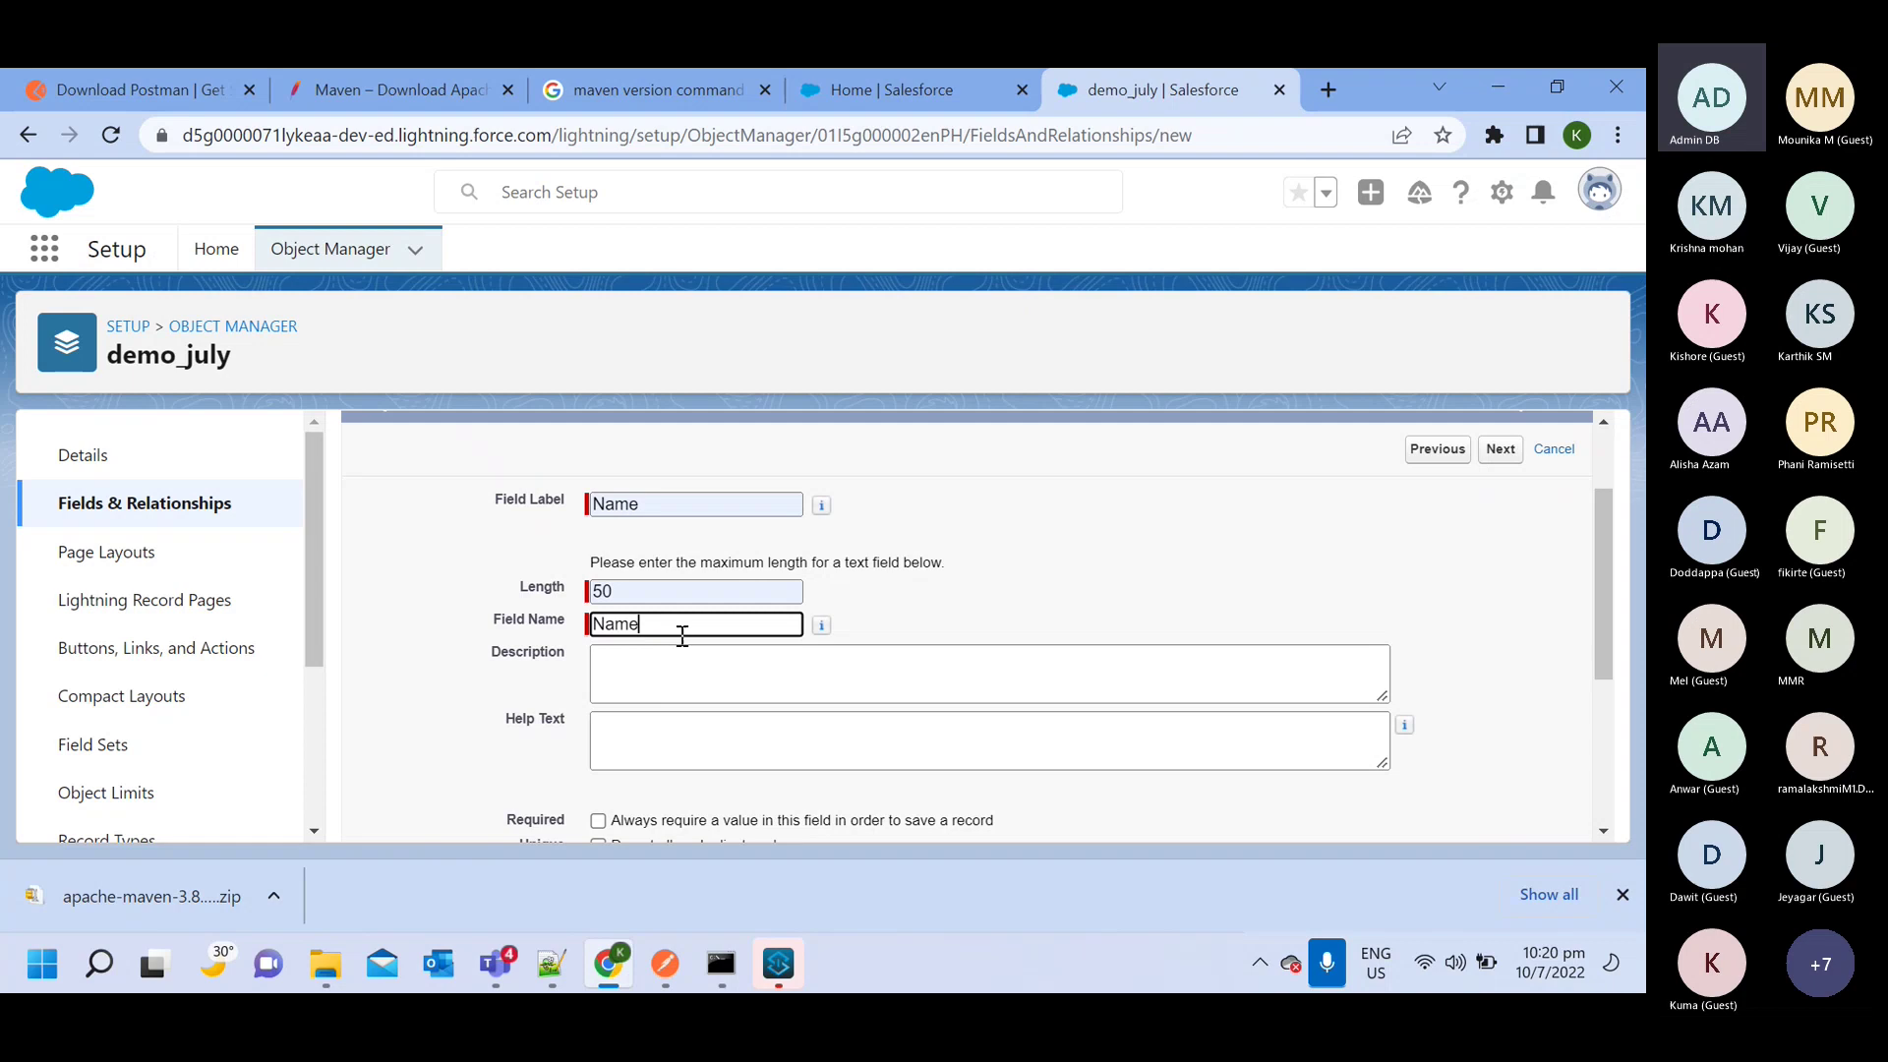
Step: Mark the Name field as an External ID and proceed to field-level security
scroll(658, 757, down, 2)
scroll(668, 745, down, 1)
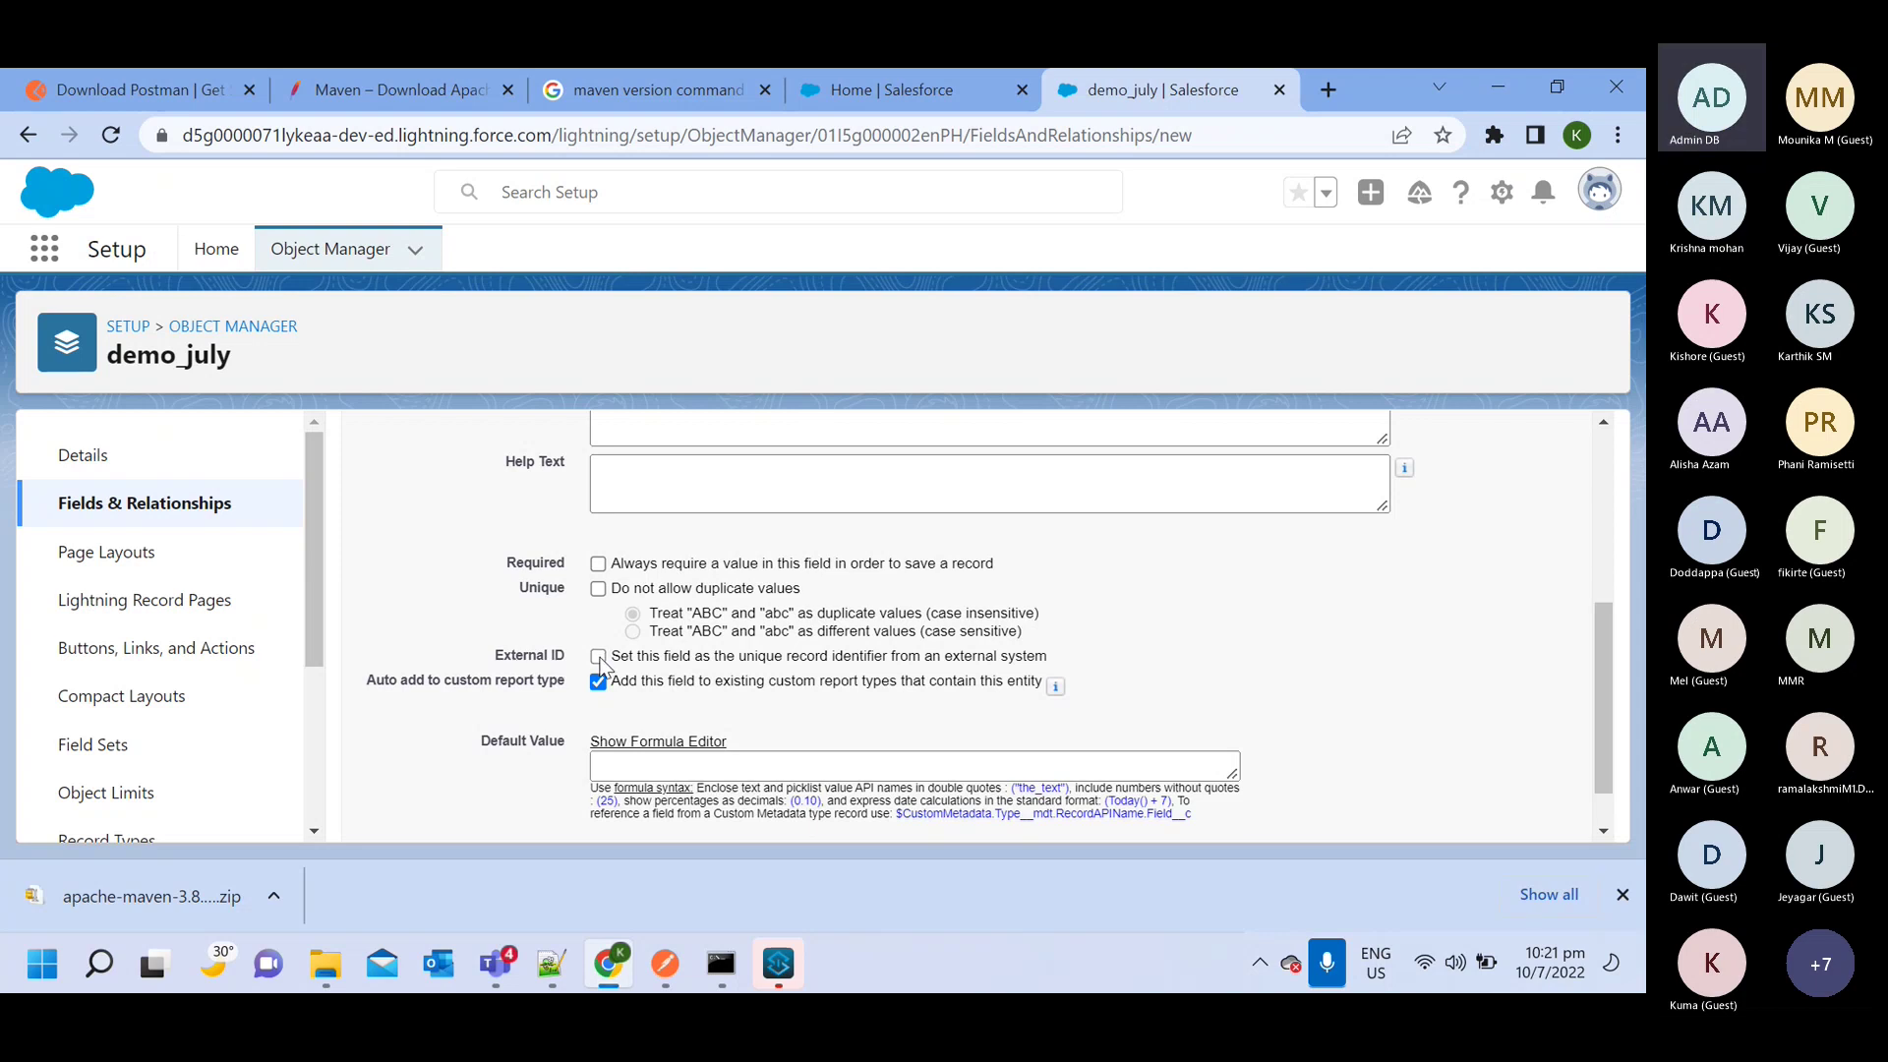
click(598, 656)
scroll(600, 660, down, 1)
click(1501, 815)
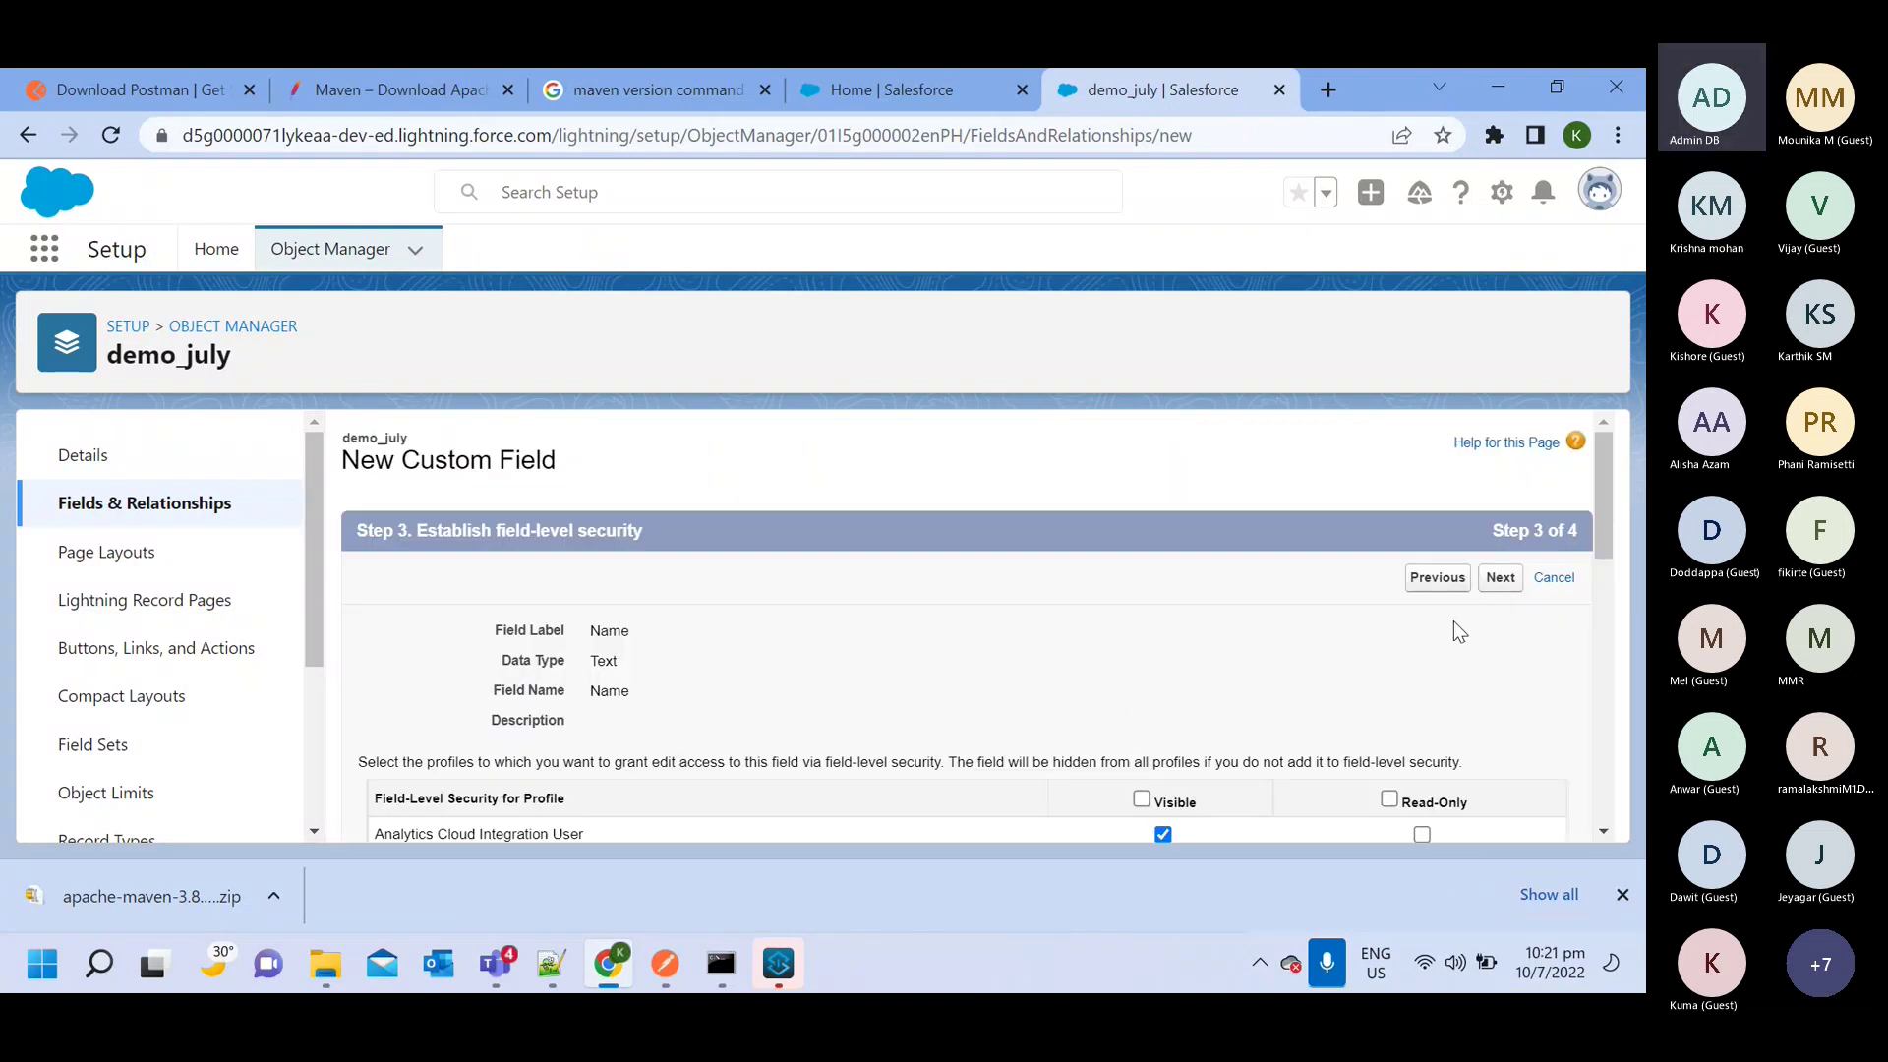
Step: Accept default field-level security and page layouts, then save the Name field
click(1498, 579)
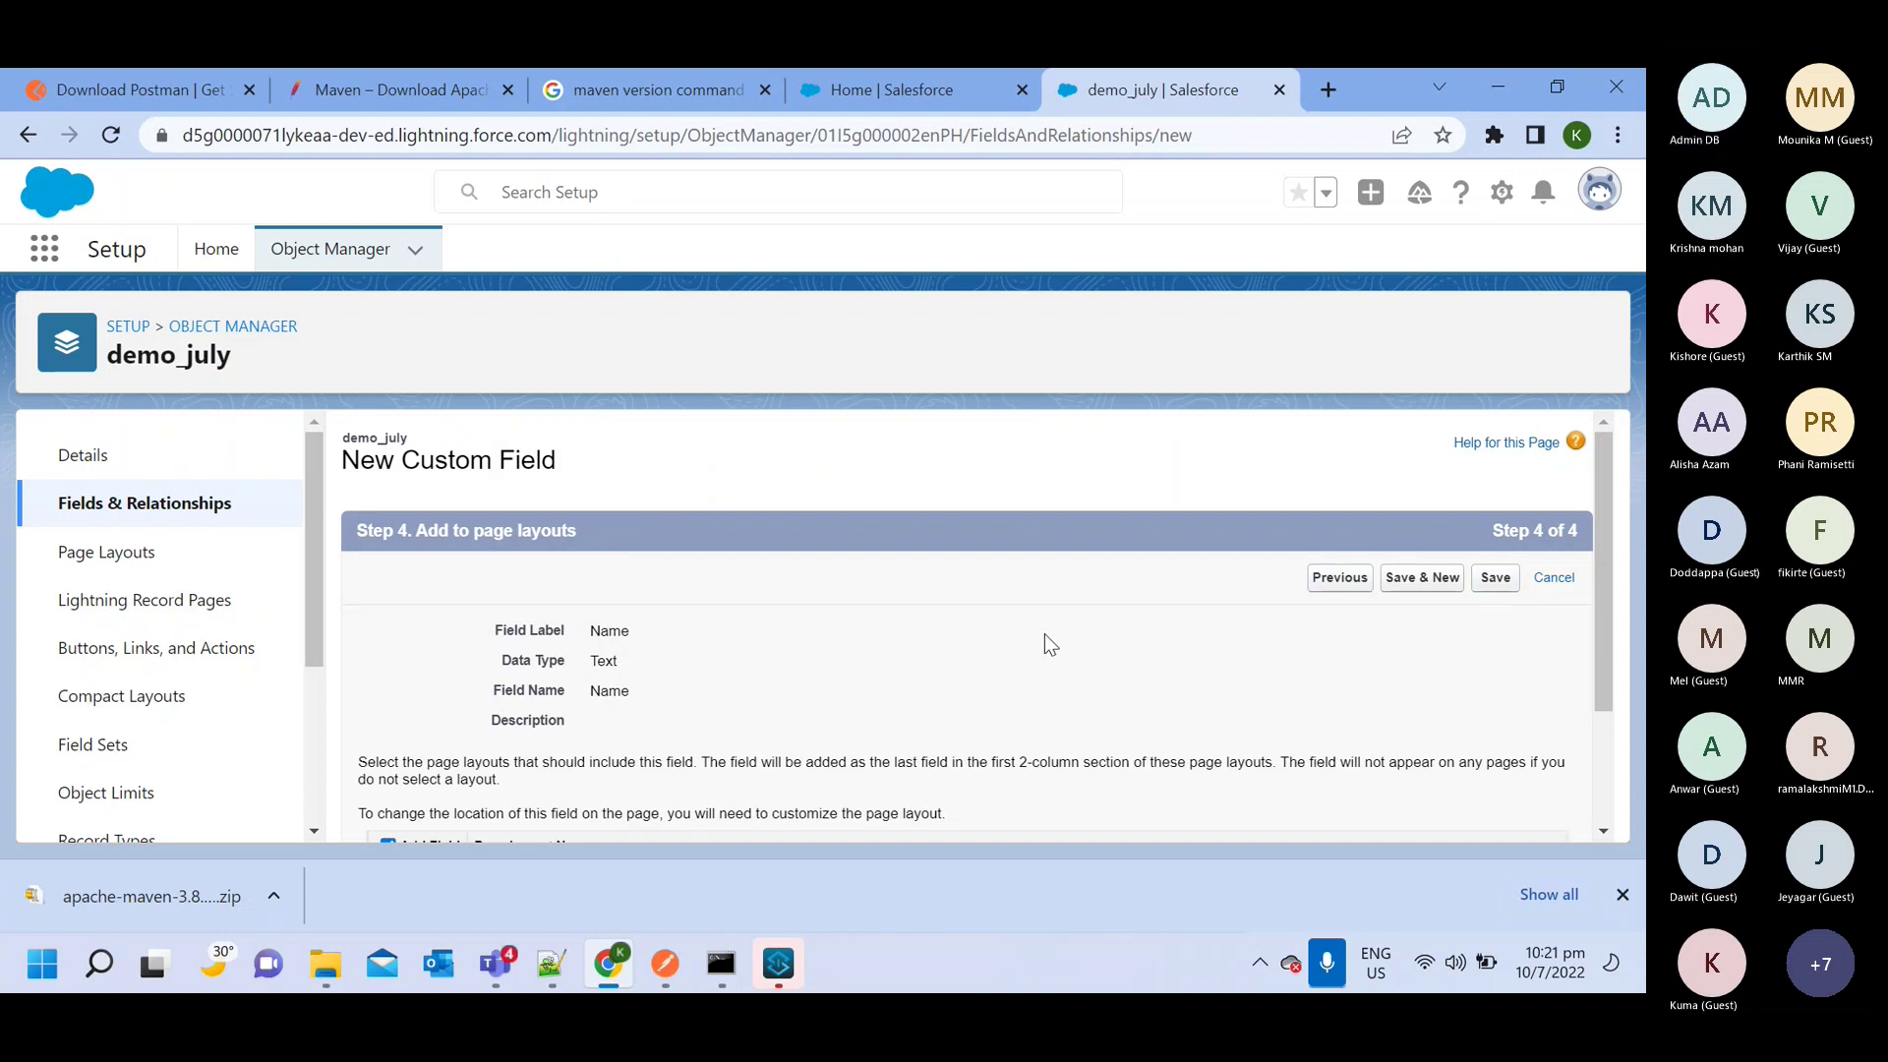
click(1489, 581)
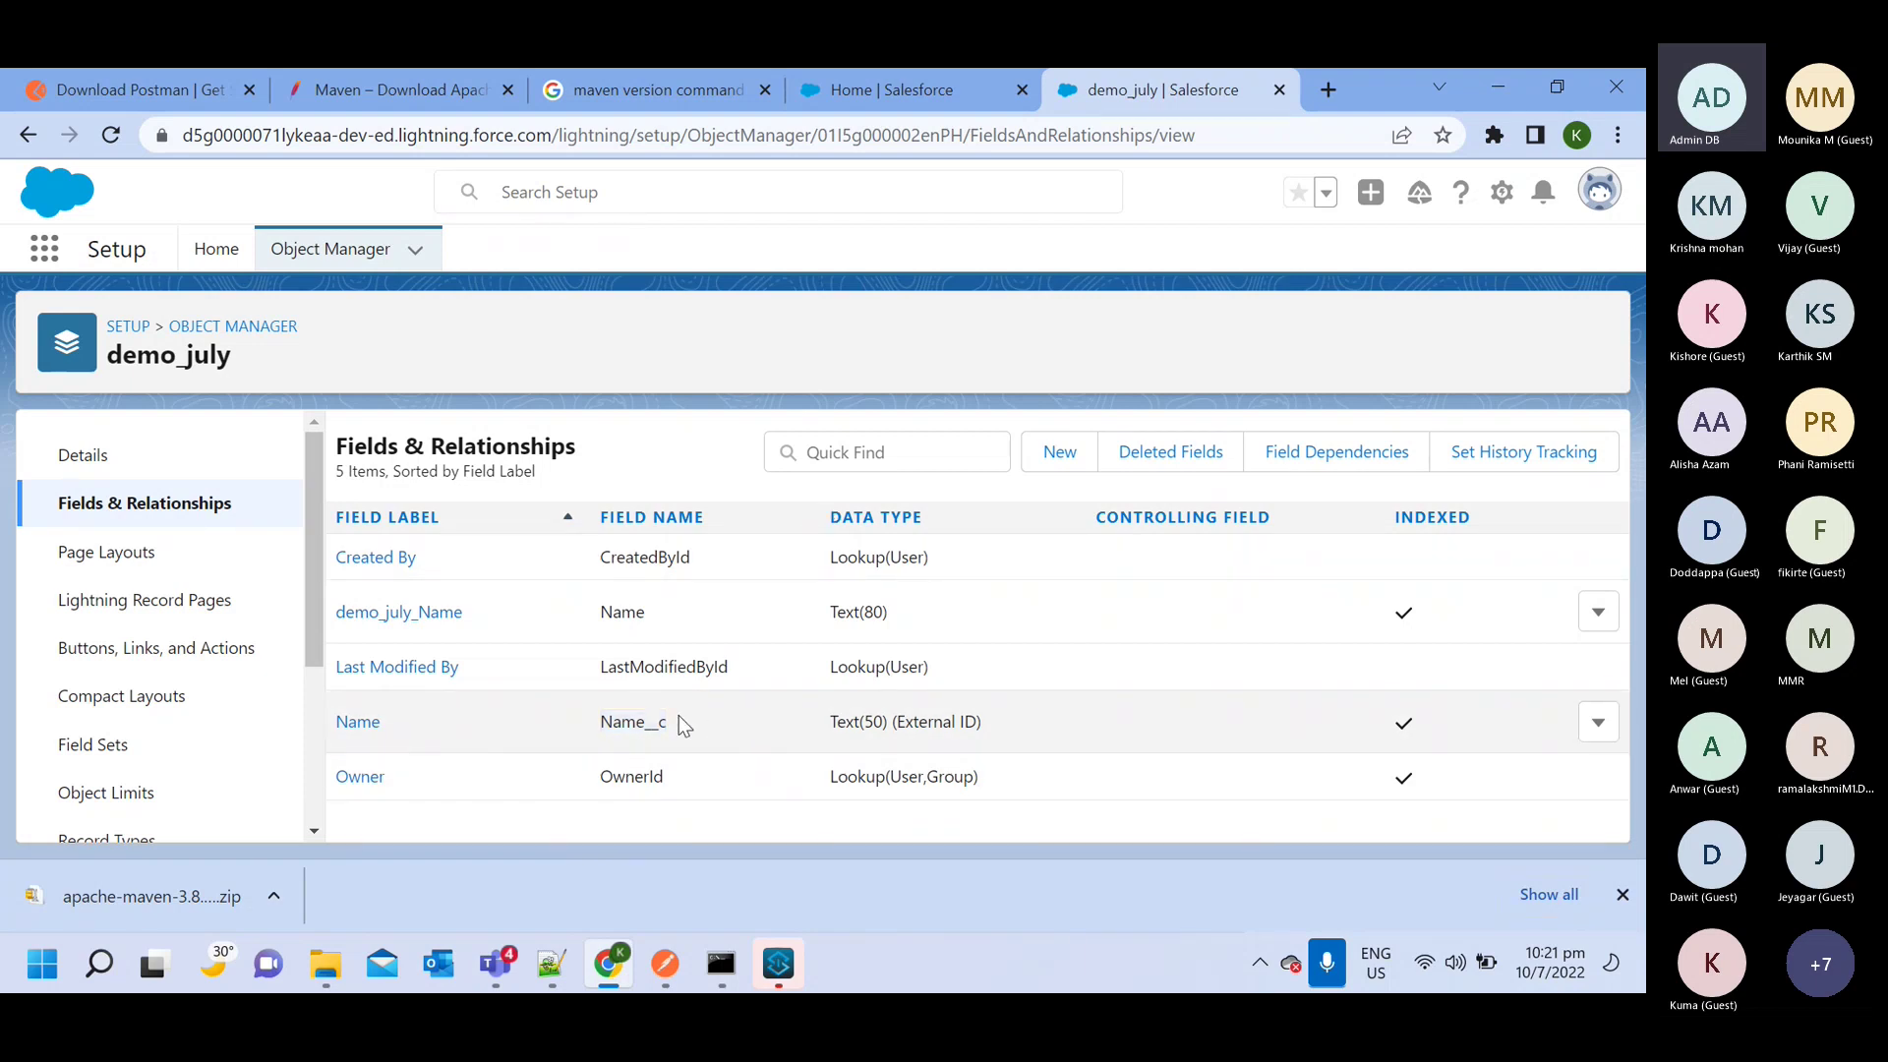
Step: Select the API name 'Name__c' in the demo_july Field Name column for copying
drag(678, 716, 610, 726)
click(677, 727)
double_click(675, 726)
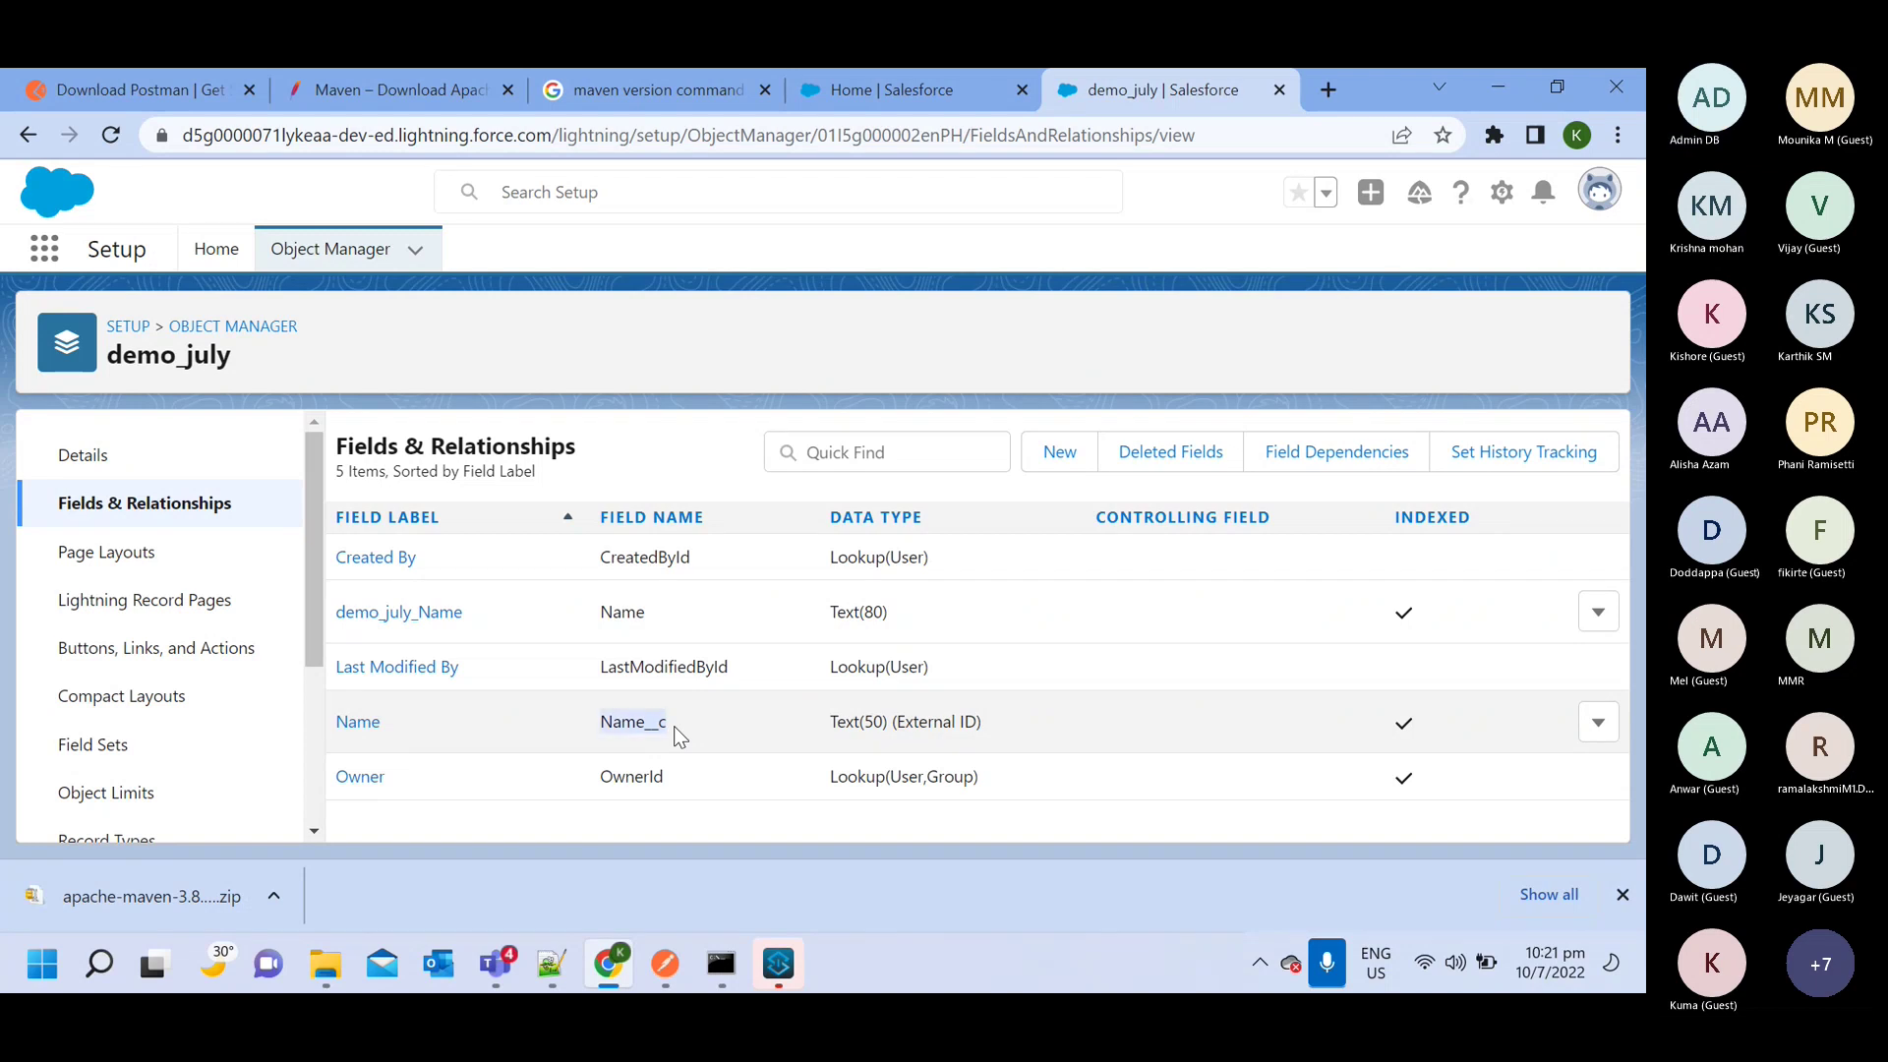
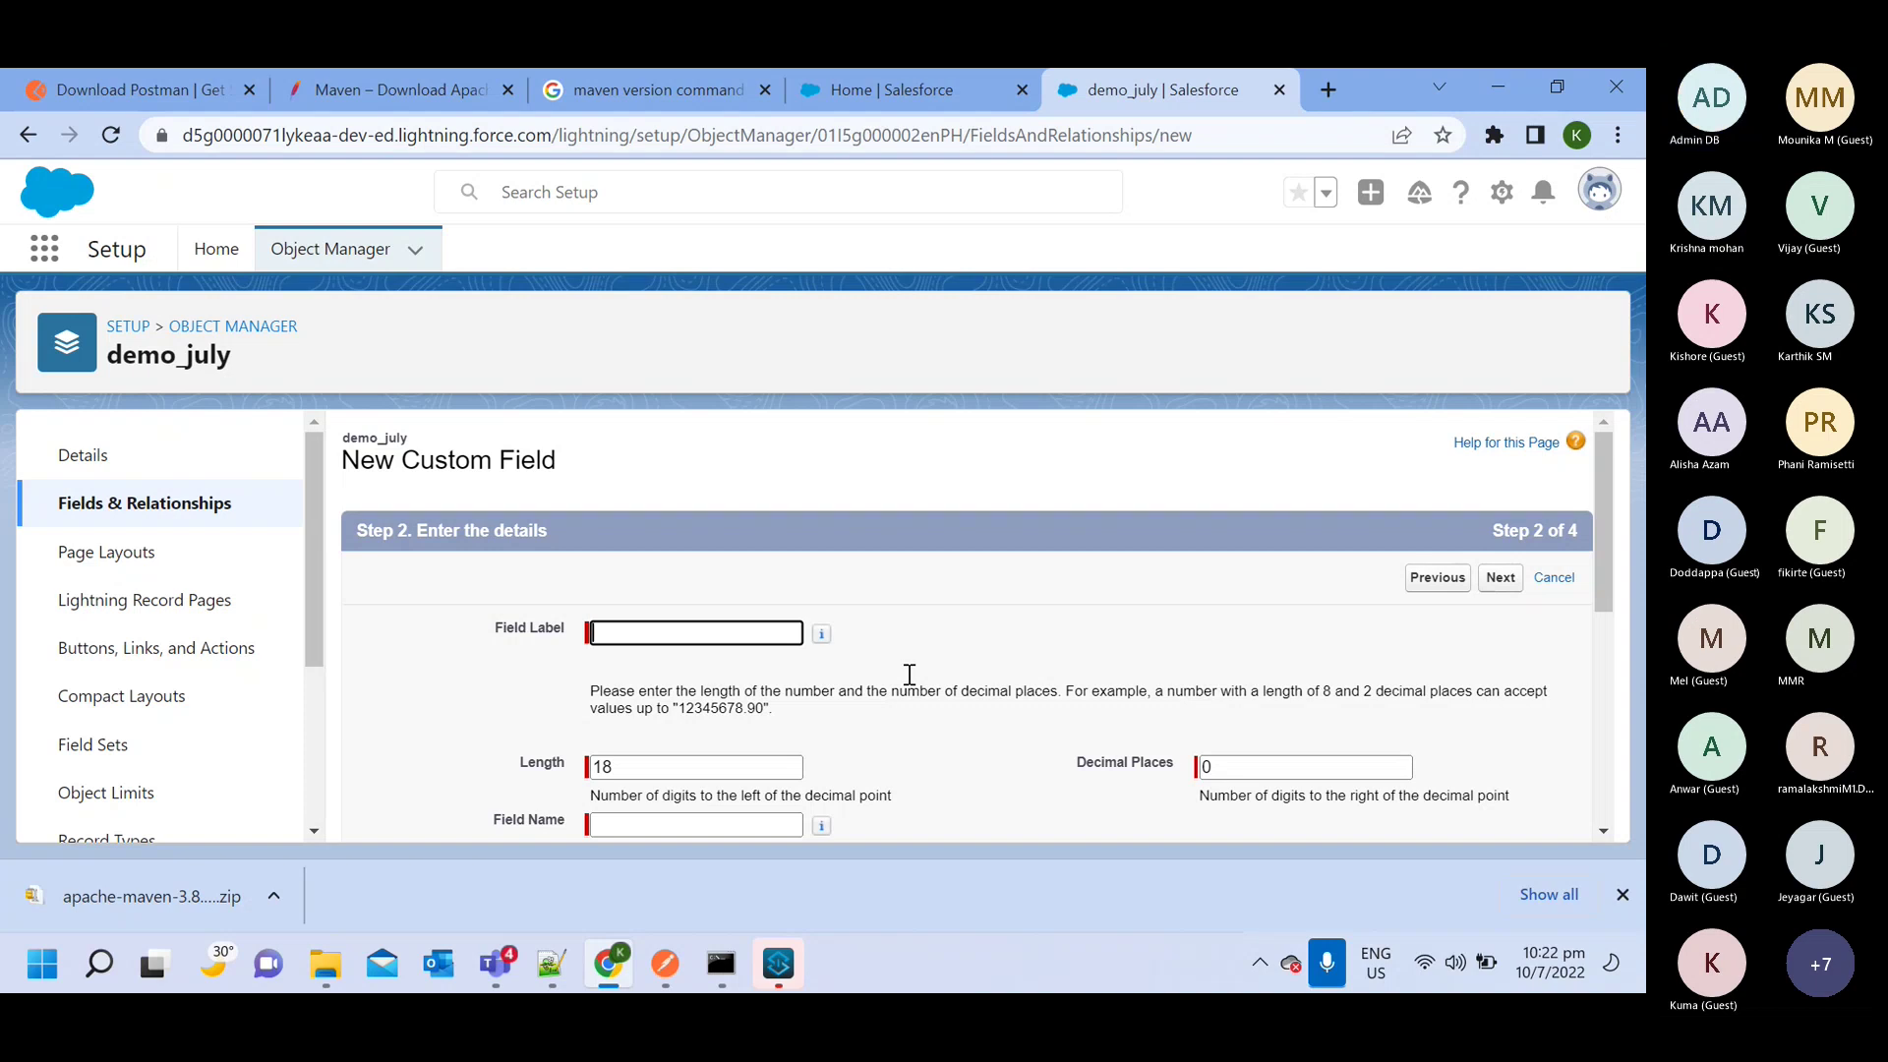
Step: Label the new Number field Roll so its field name fills in as Roll
click(622, 636)
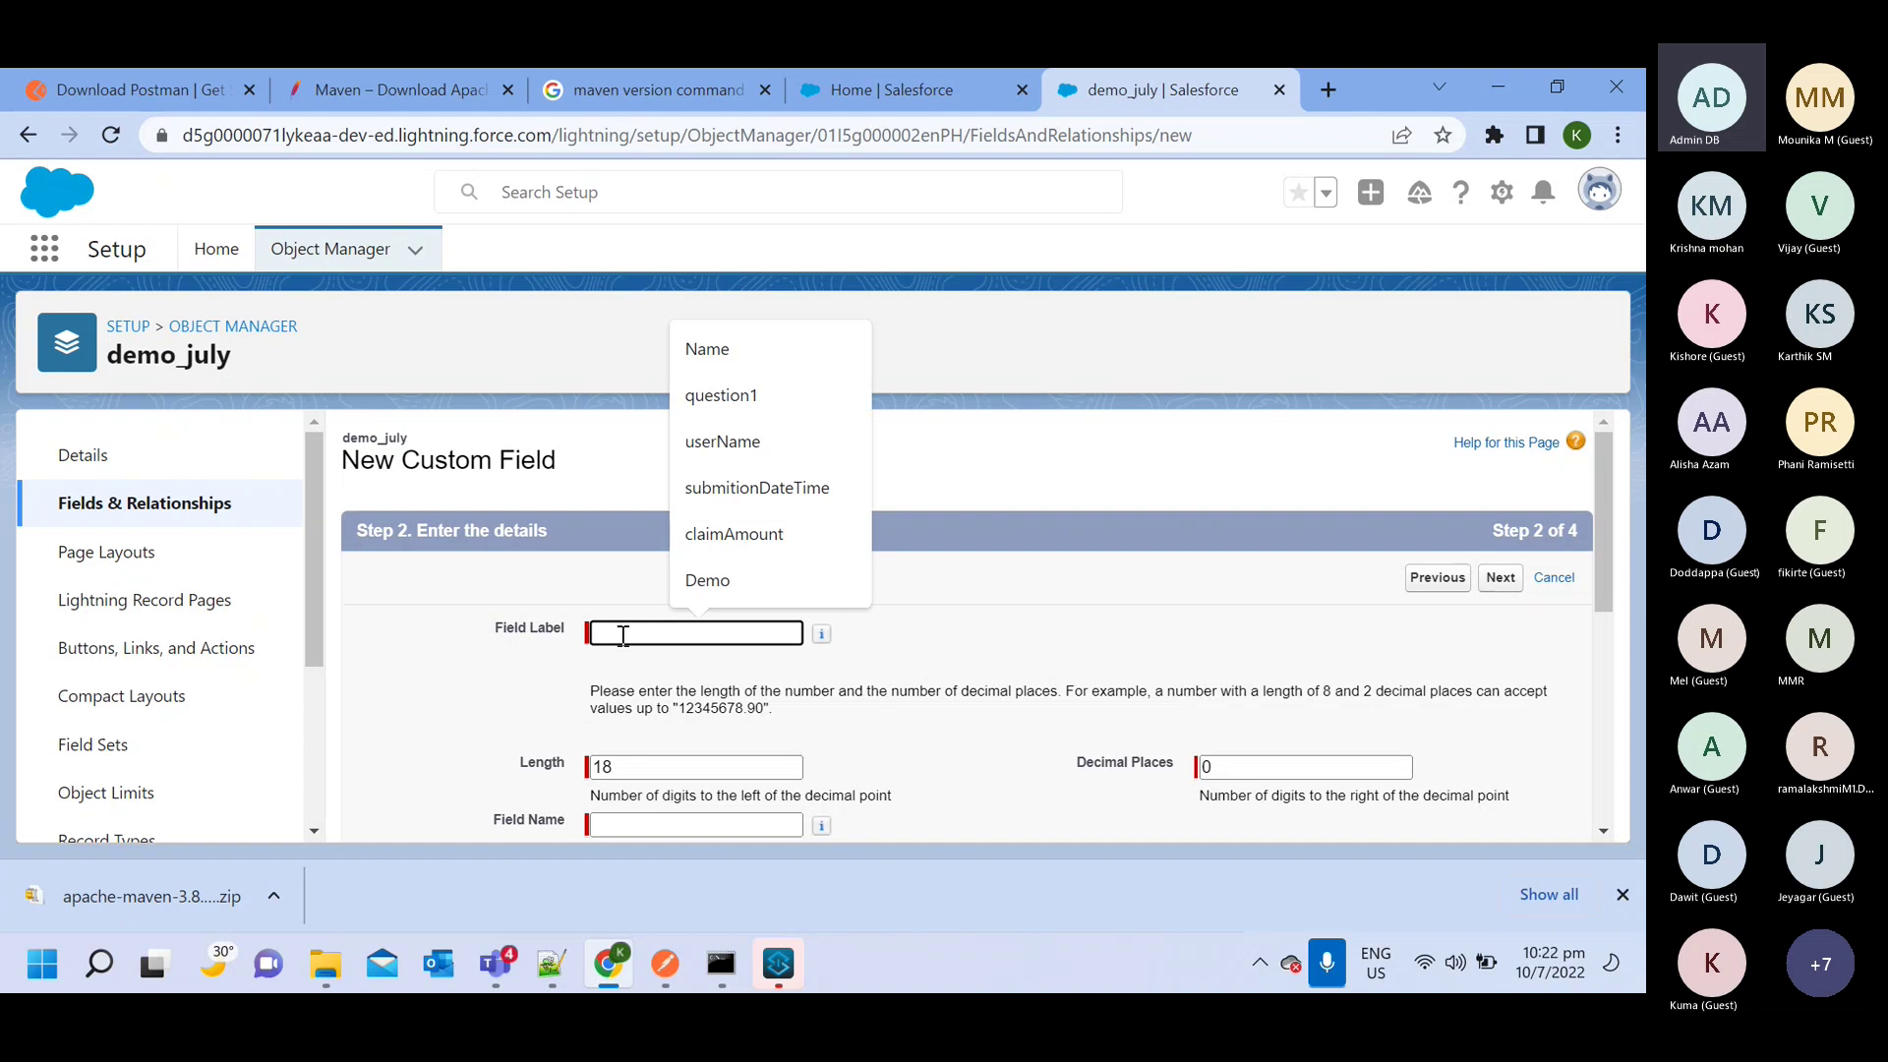
text(Roll)
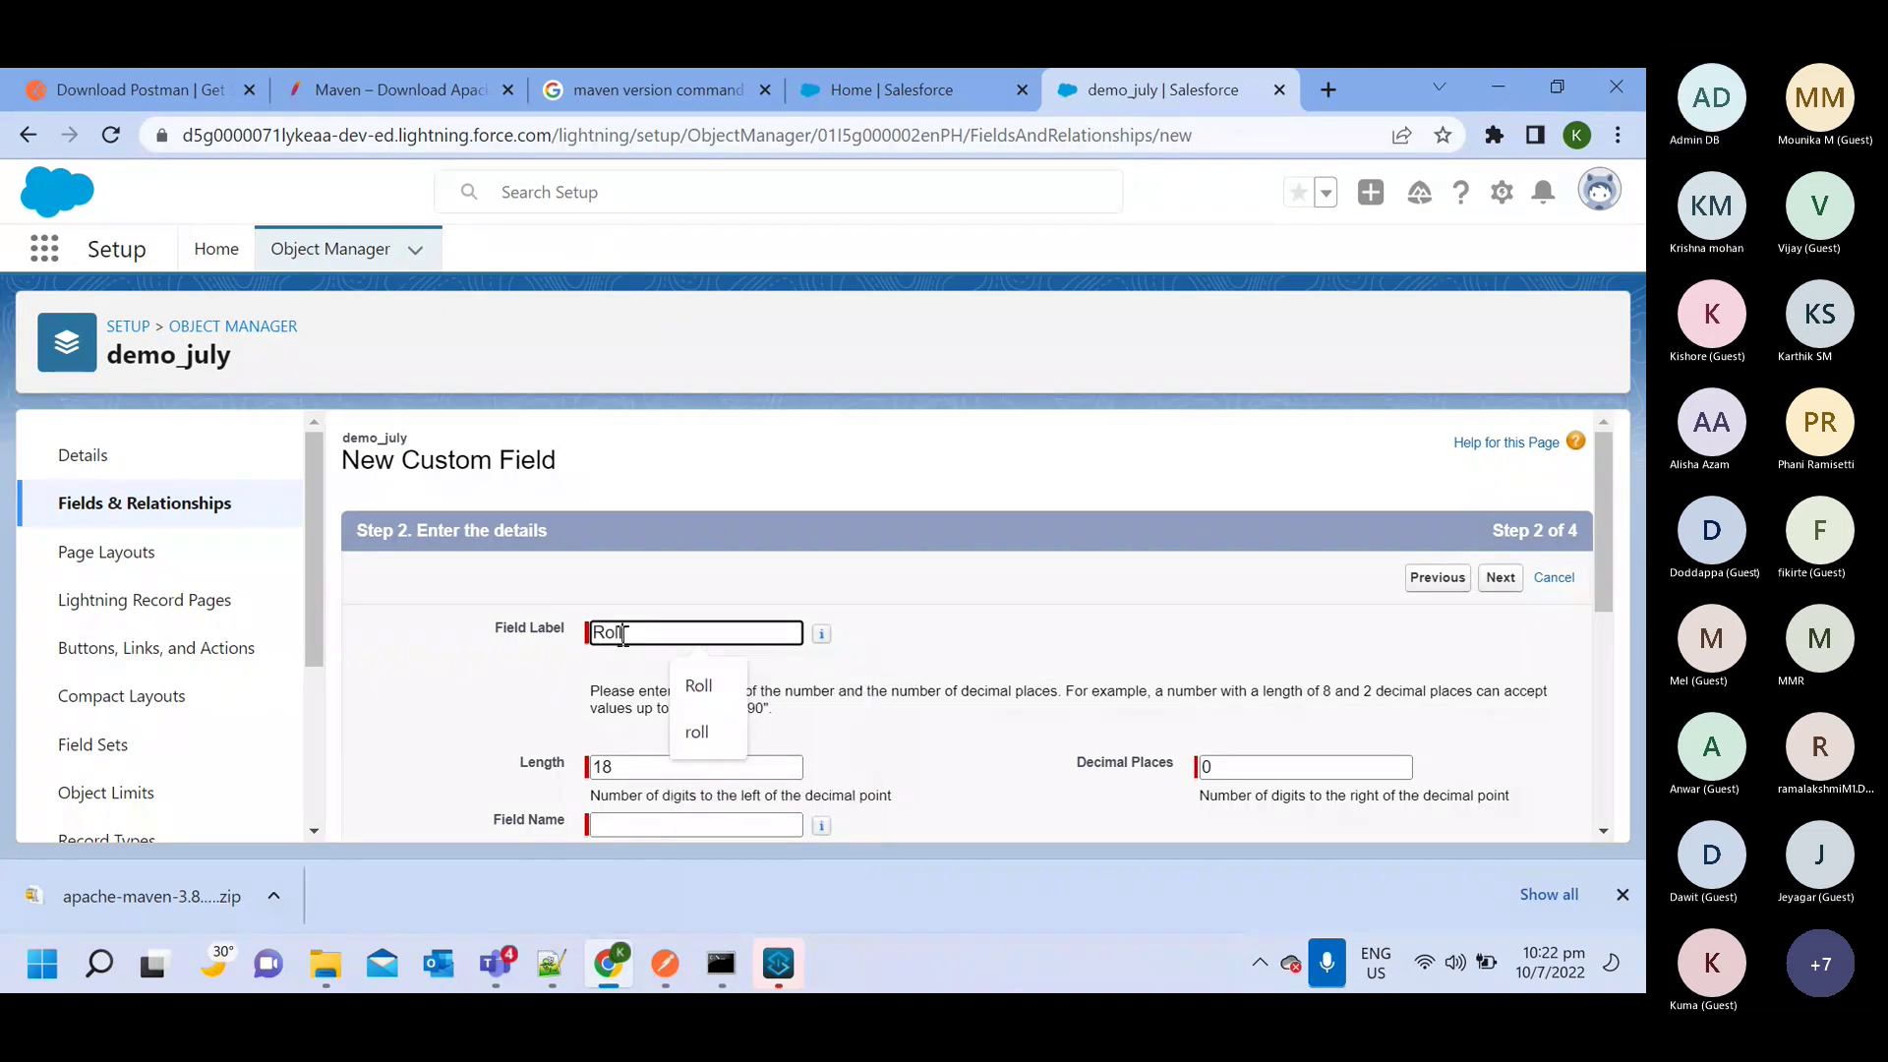
click(1079, 628)
scroll(845, 675, down, 1)
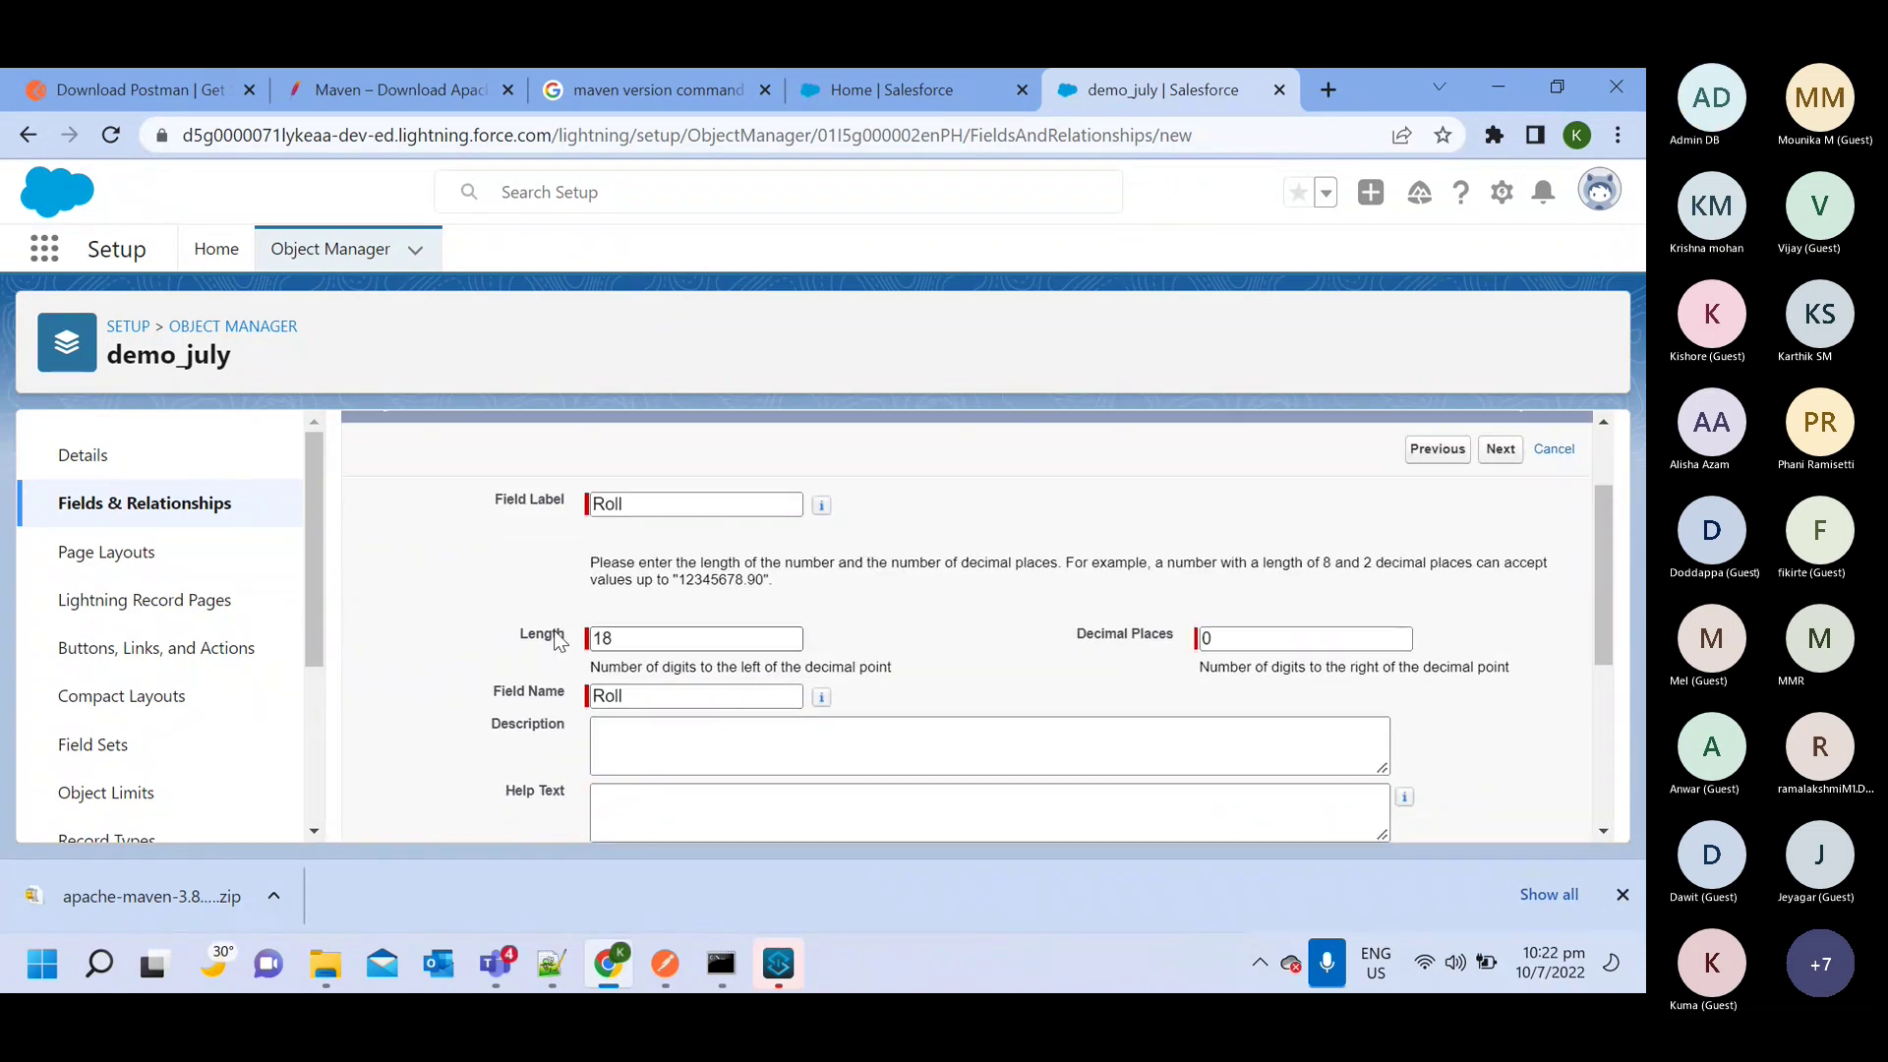
click(629, 640)
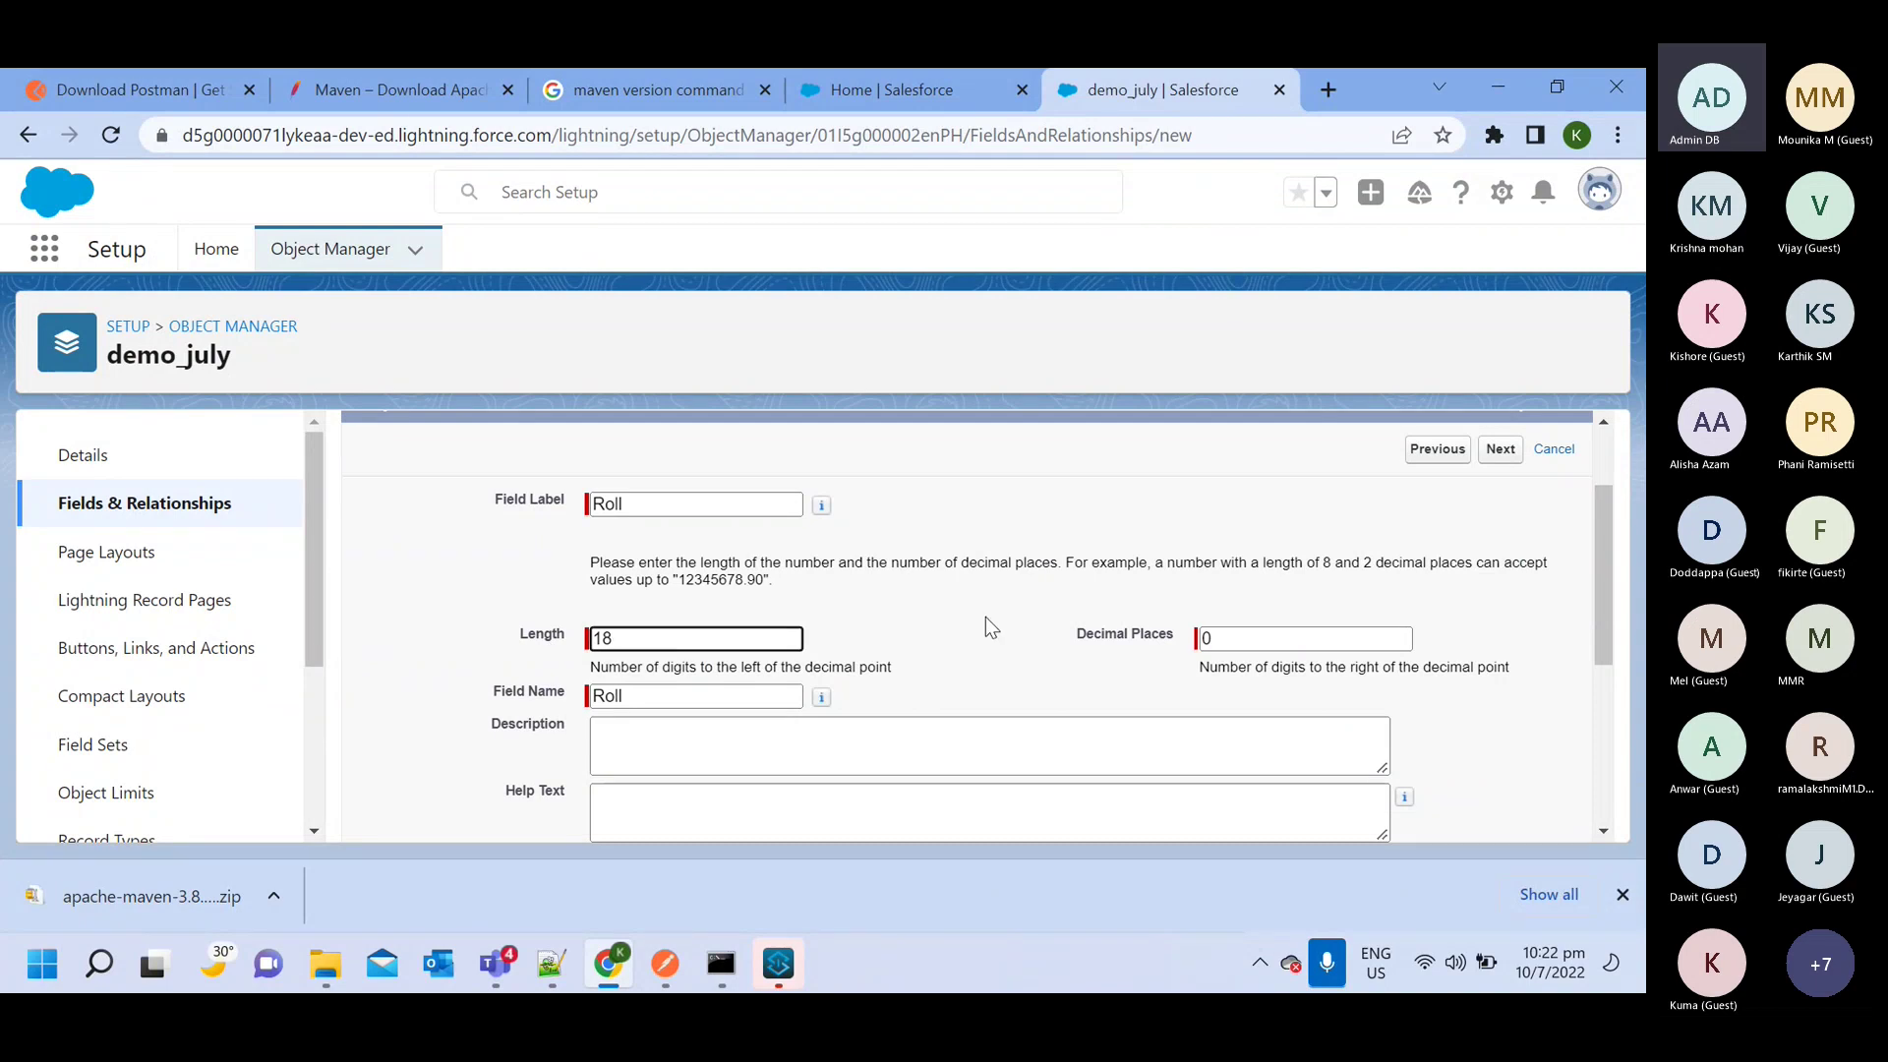
Step: Move past field-level security to the page-layout step of the field wizard
scroll(985, 619, down, 2)
scroll(665, 612, down, 1)
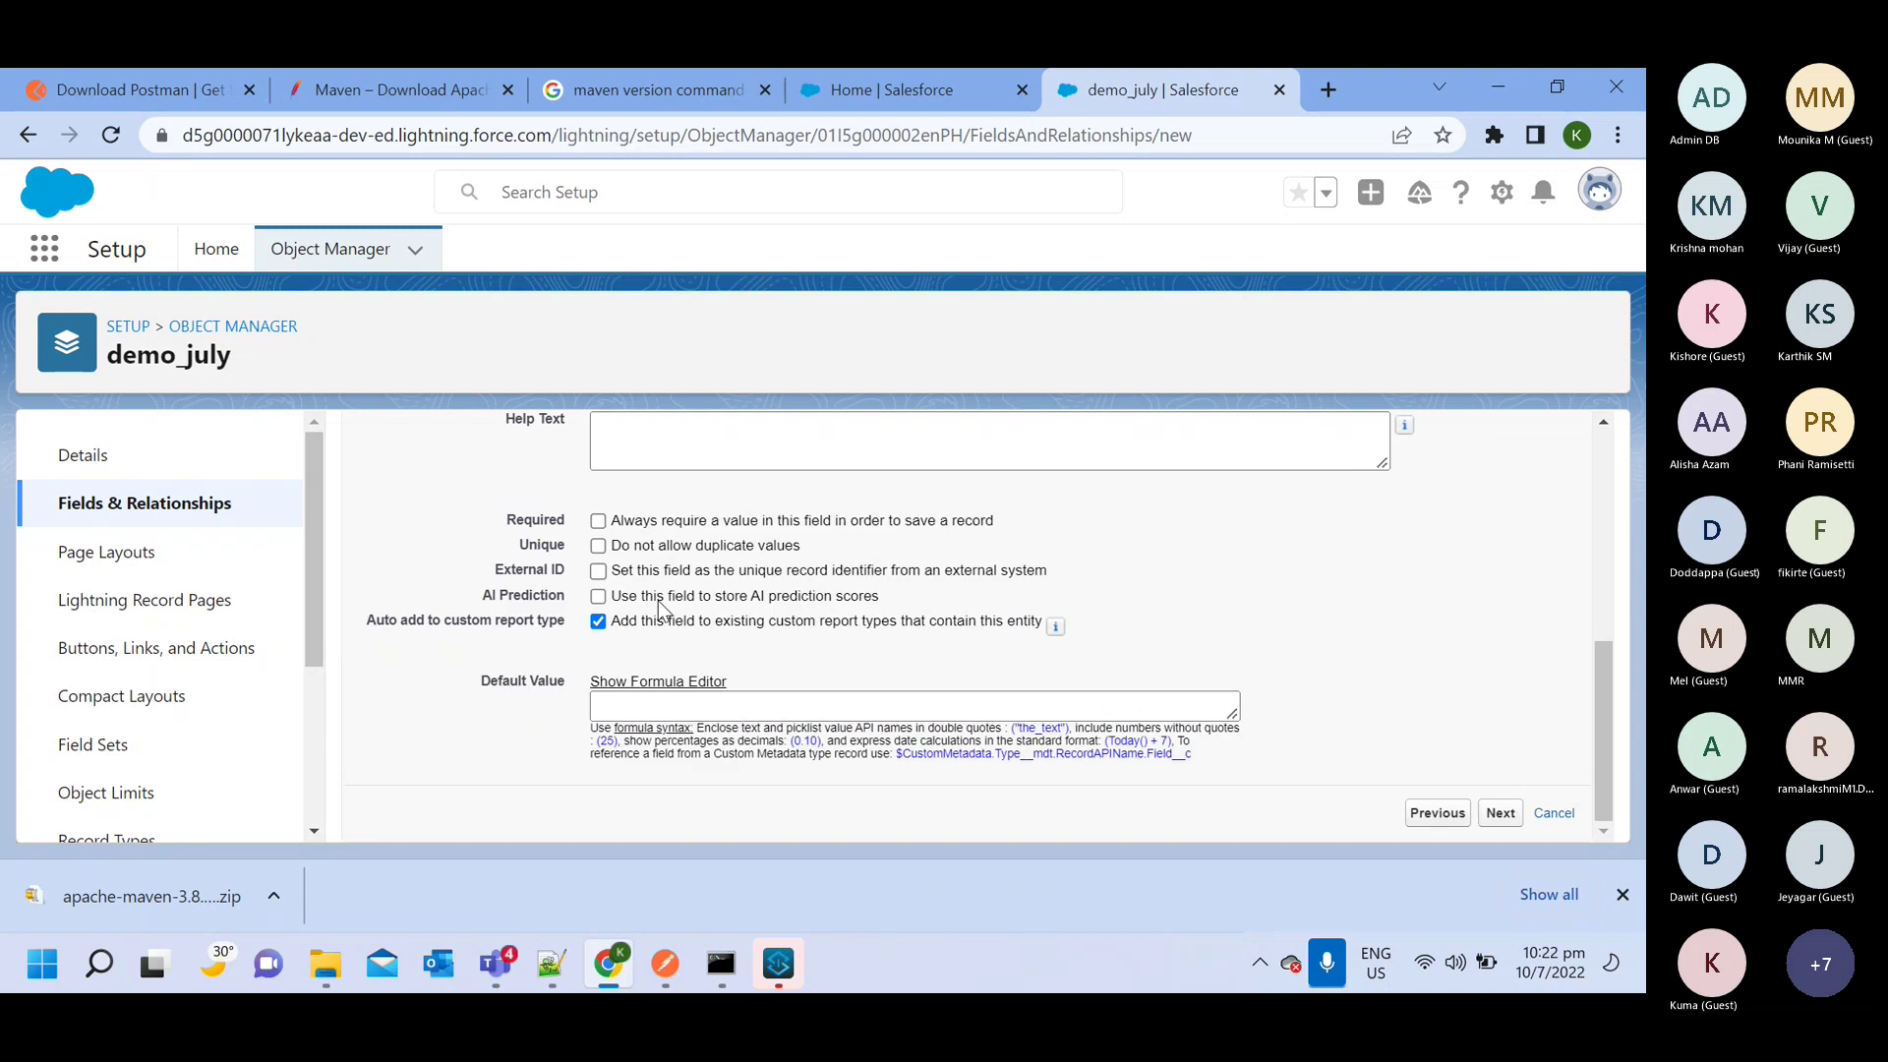
click(1501, 814)
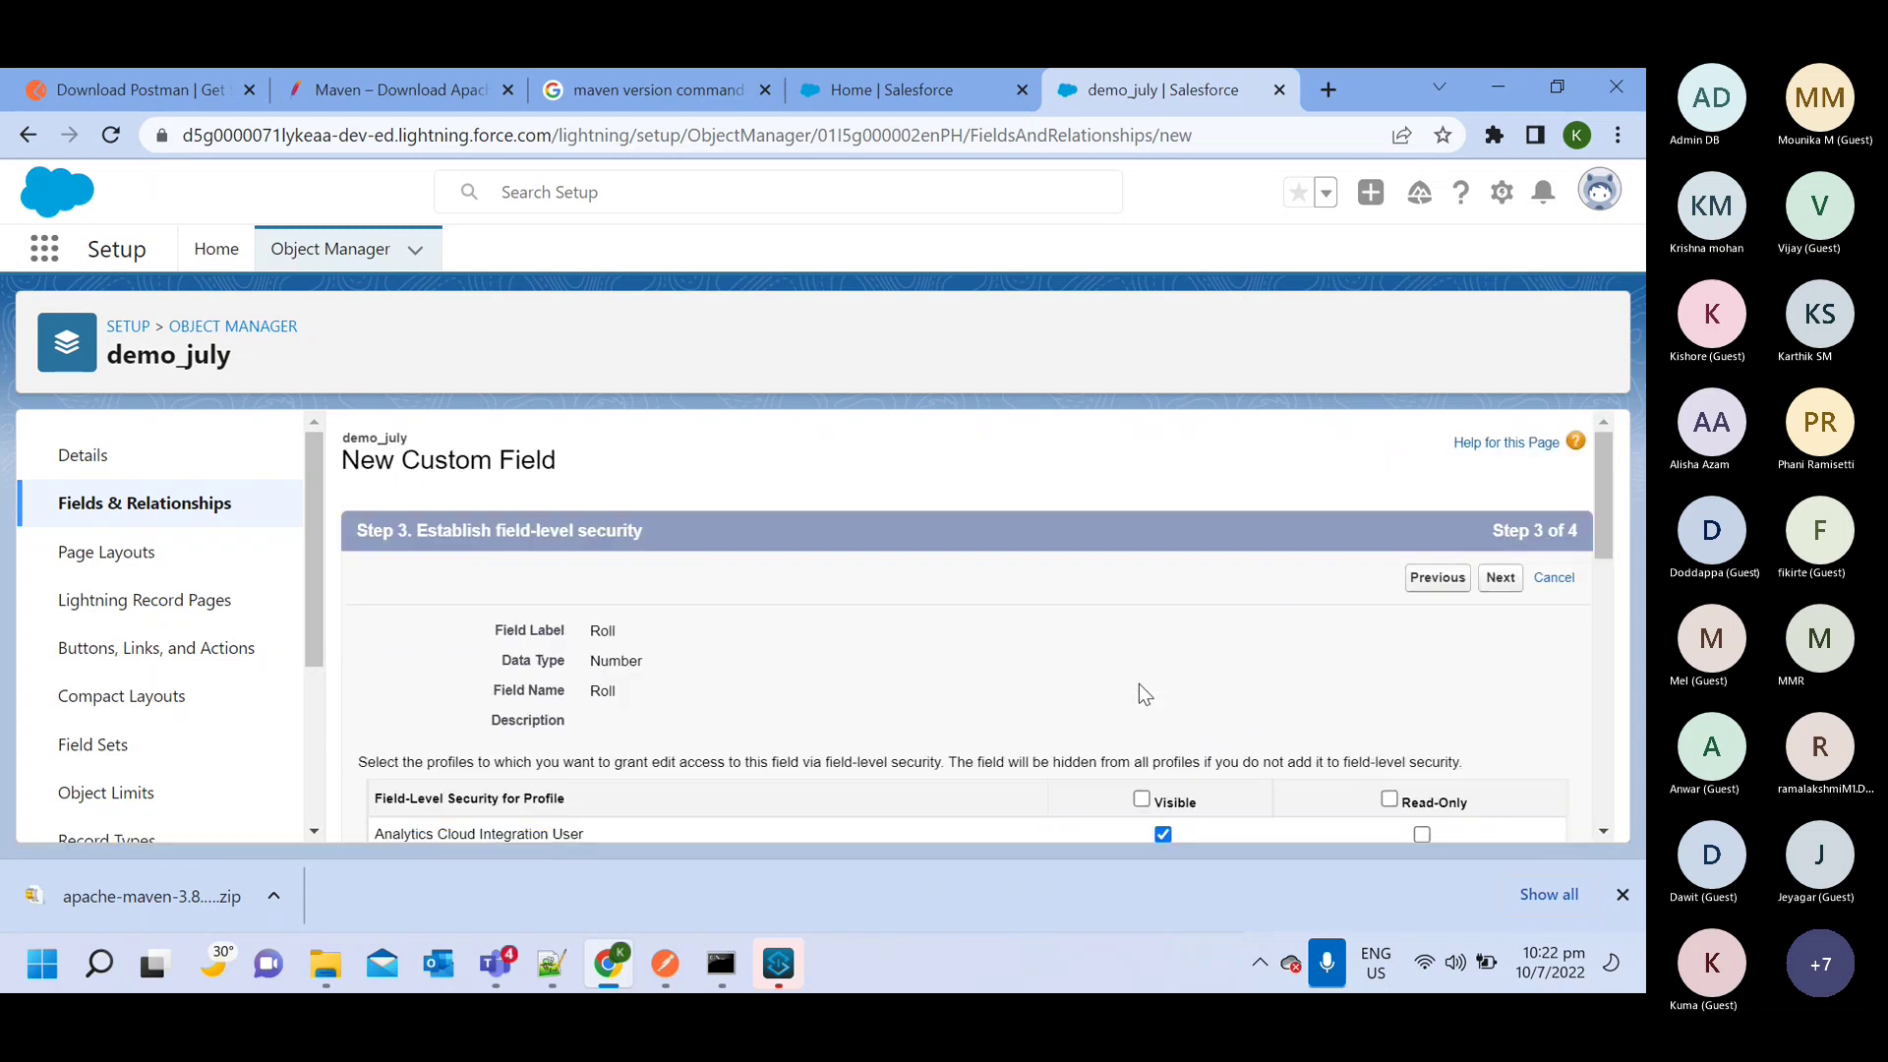
scroll(1081, 649, down, 4)
scroll(1131, 634, up, 4)
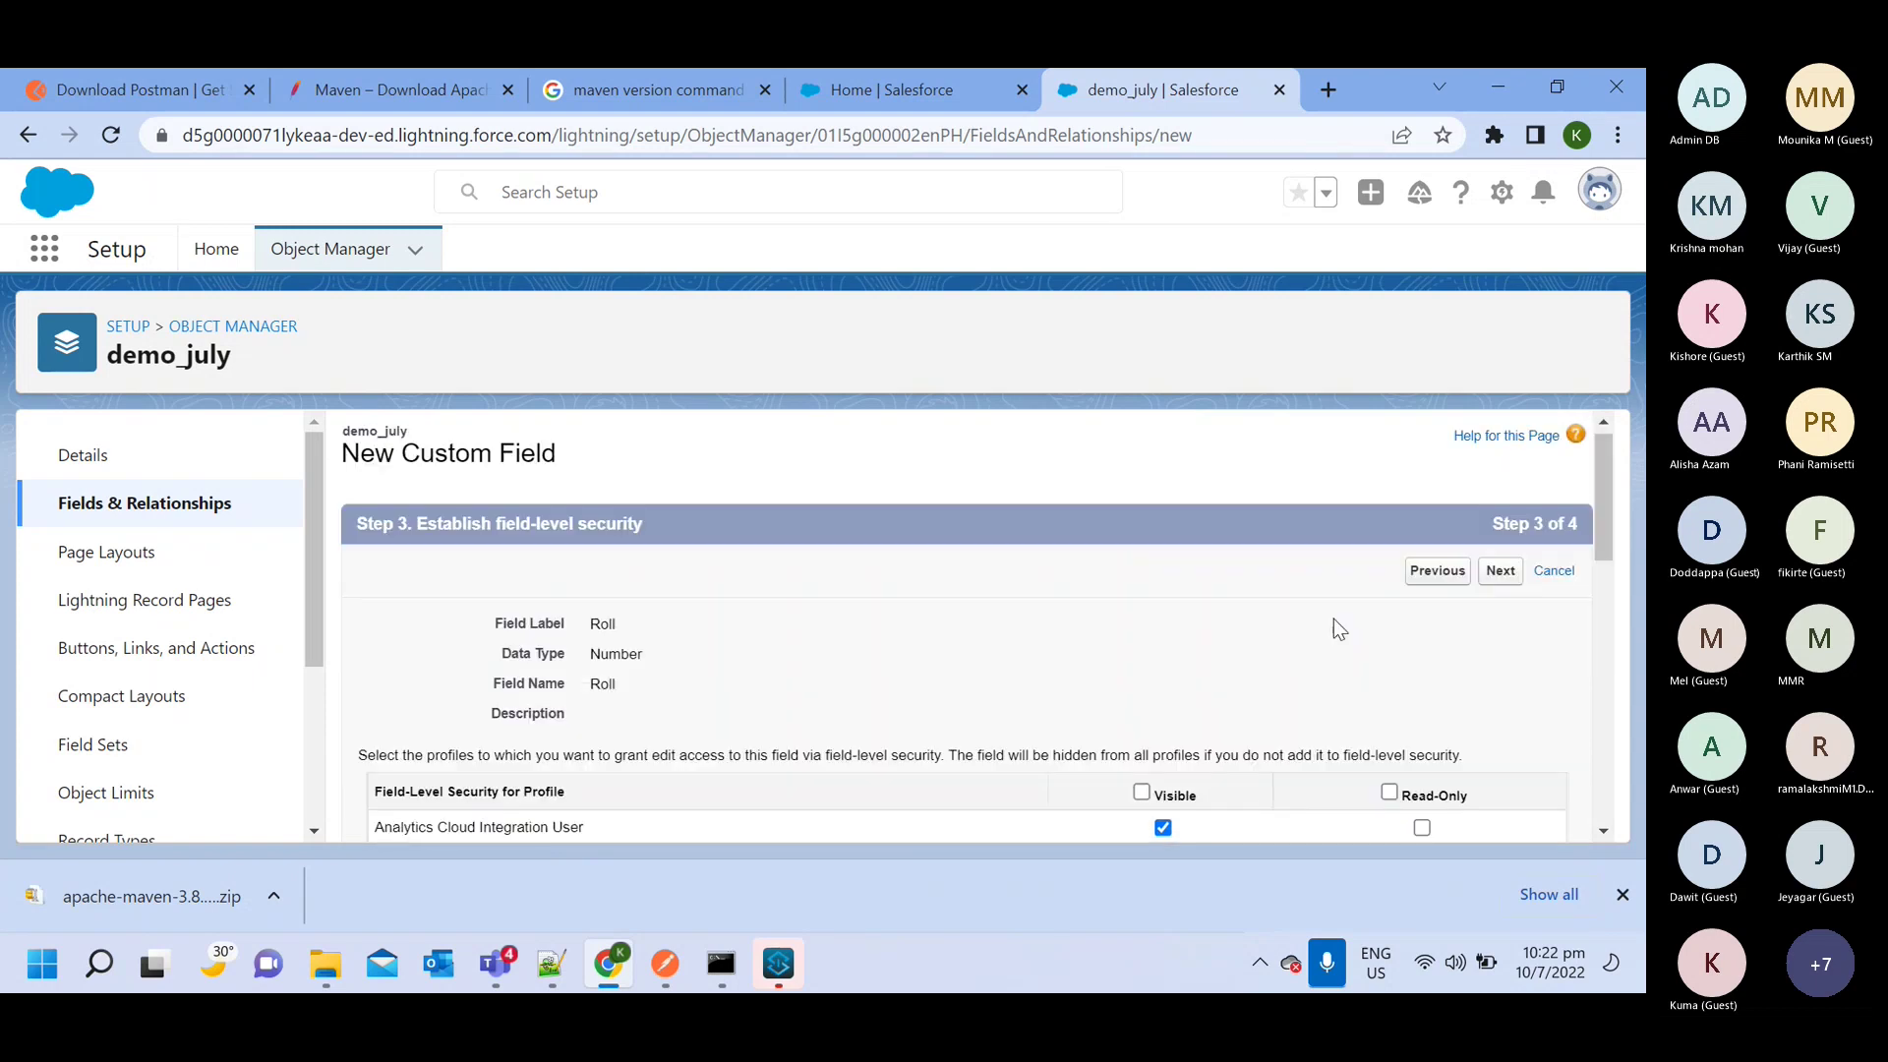
click(1503, 584)
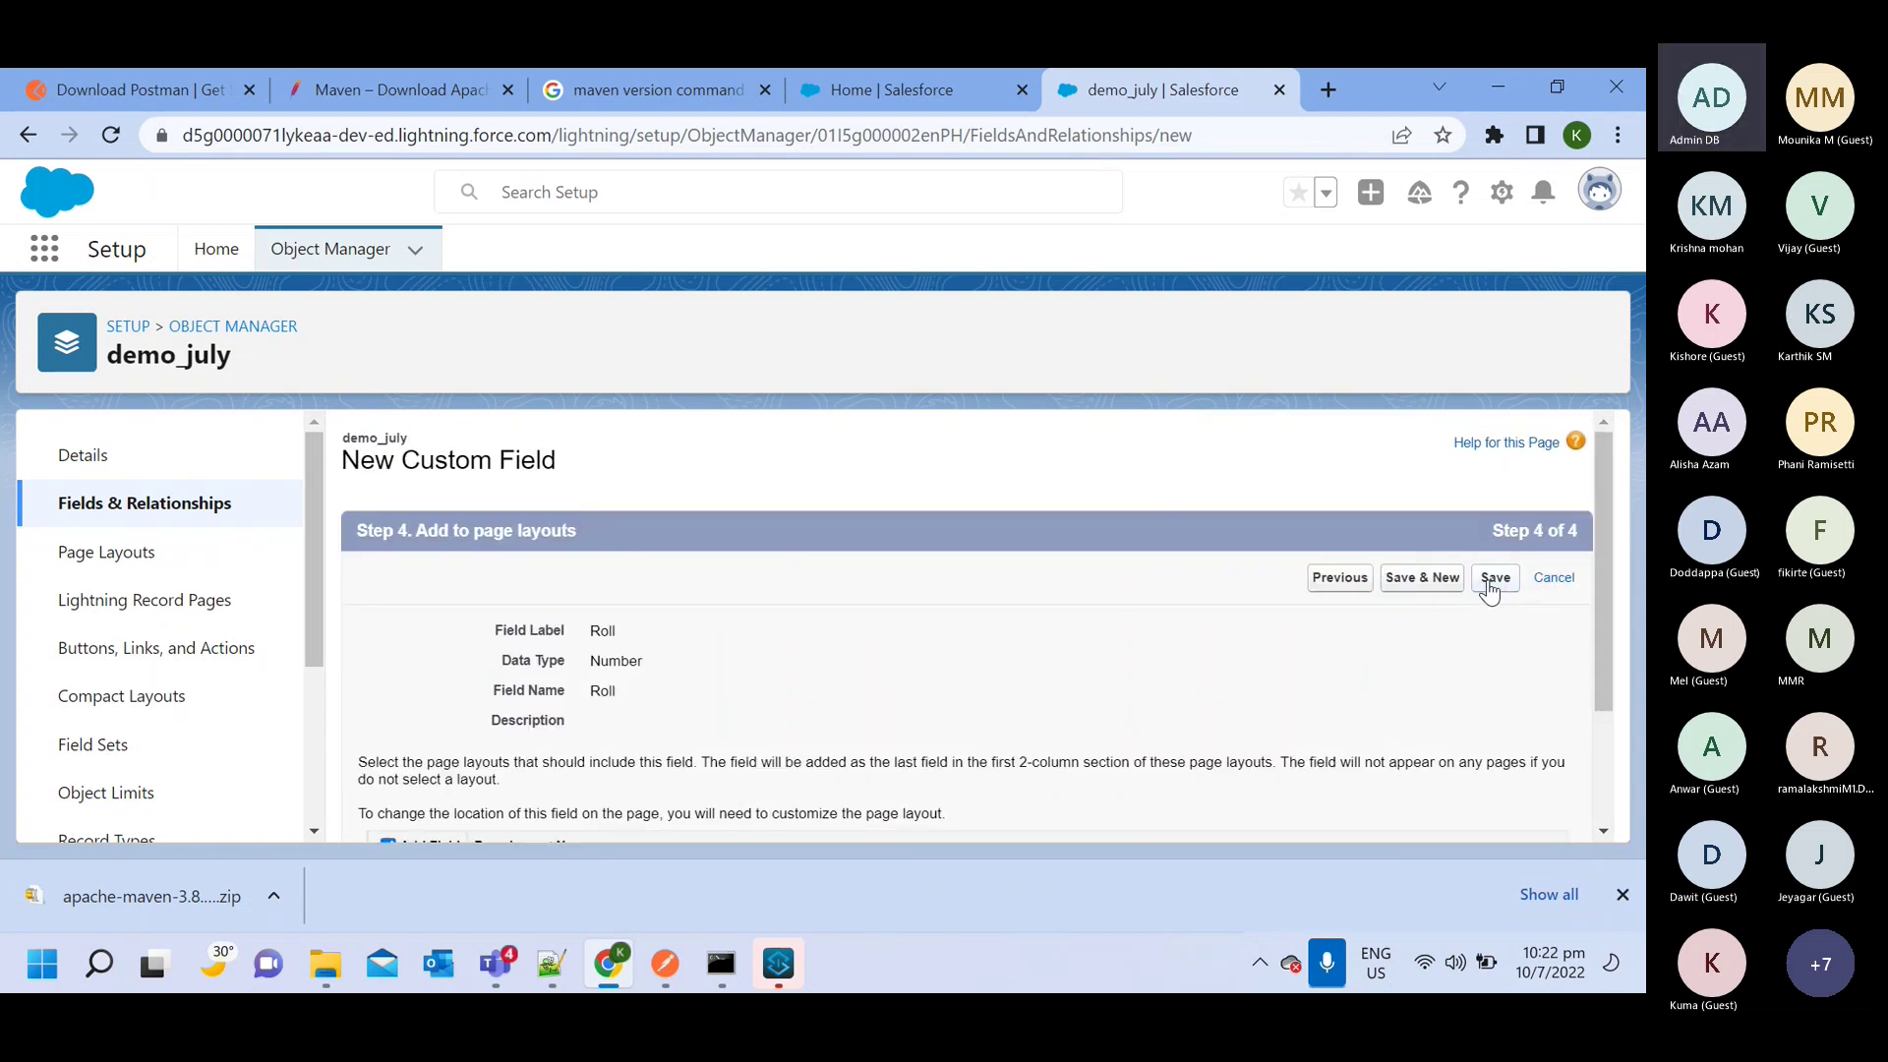
Step: Save the Roll field and select its API name Roll__c in demo_july's fields list
click(1496, 580)
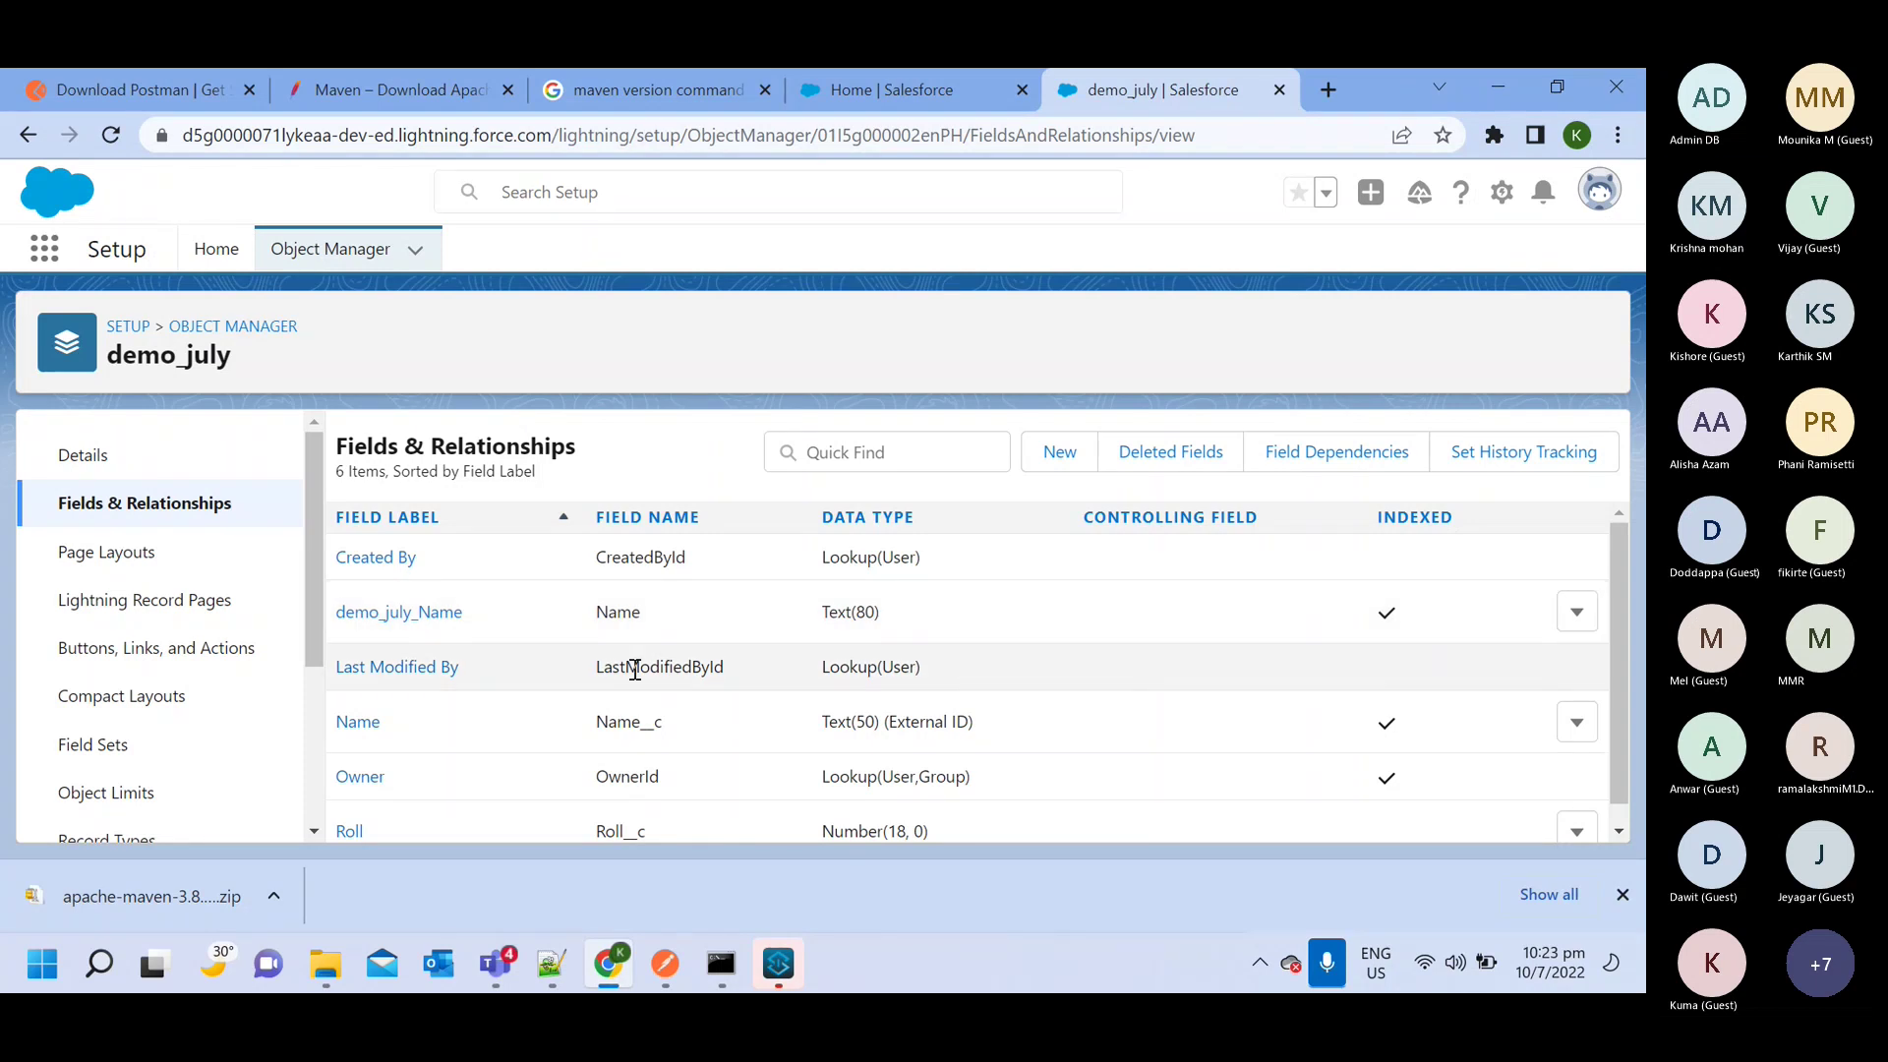
scroll(382, 836, down, 1)
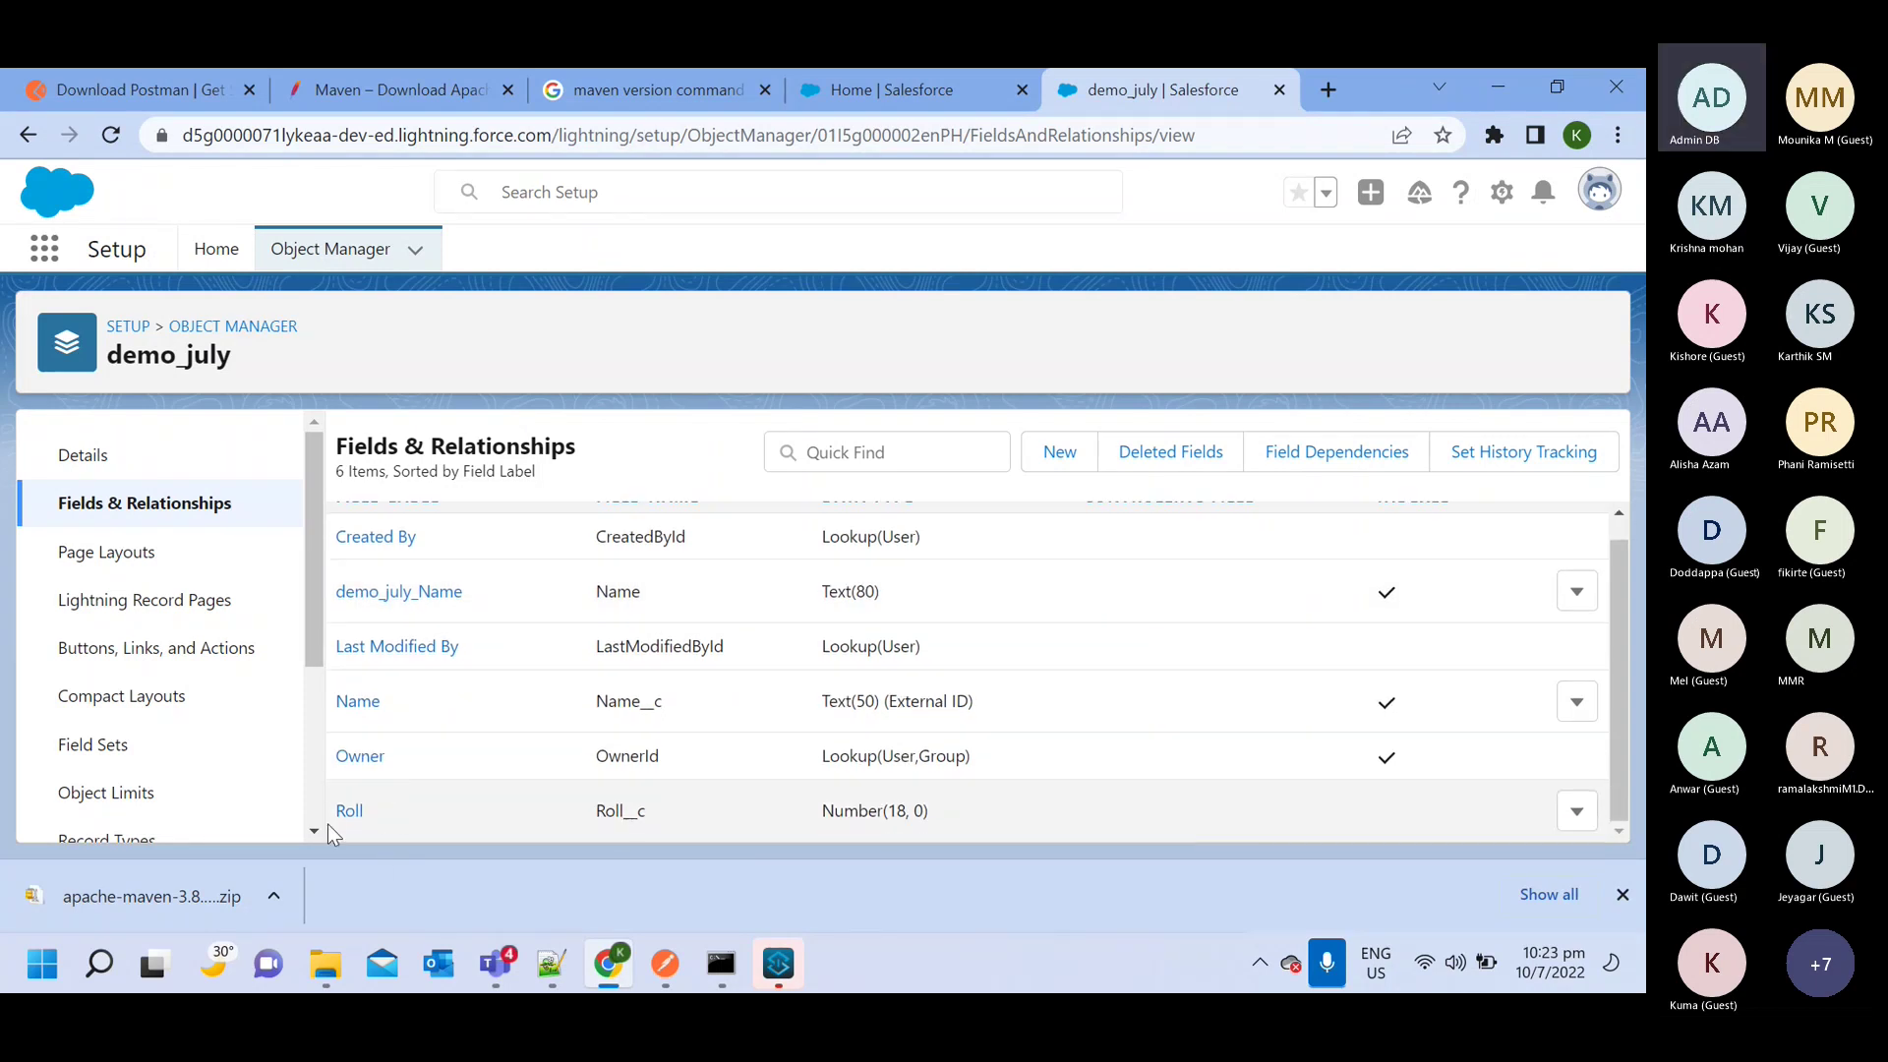
double_click(596, 814)
Step: Scroll the Fields & Relationships list to review Roll__c as Number(18, 0)
scroll(653, 700, up, 1)
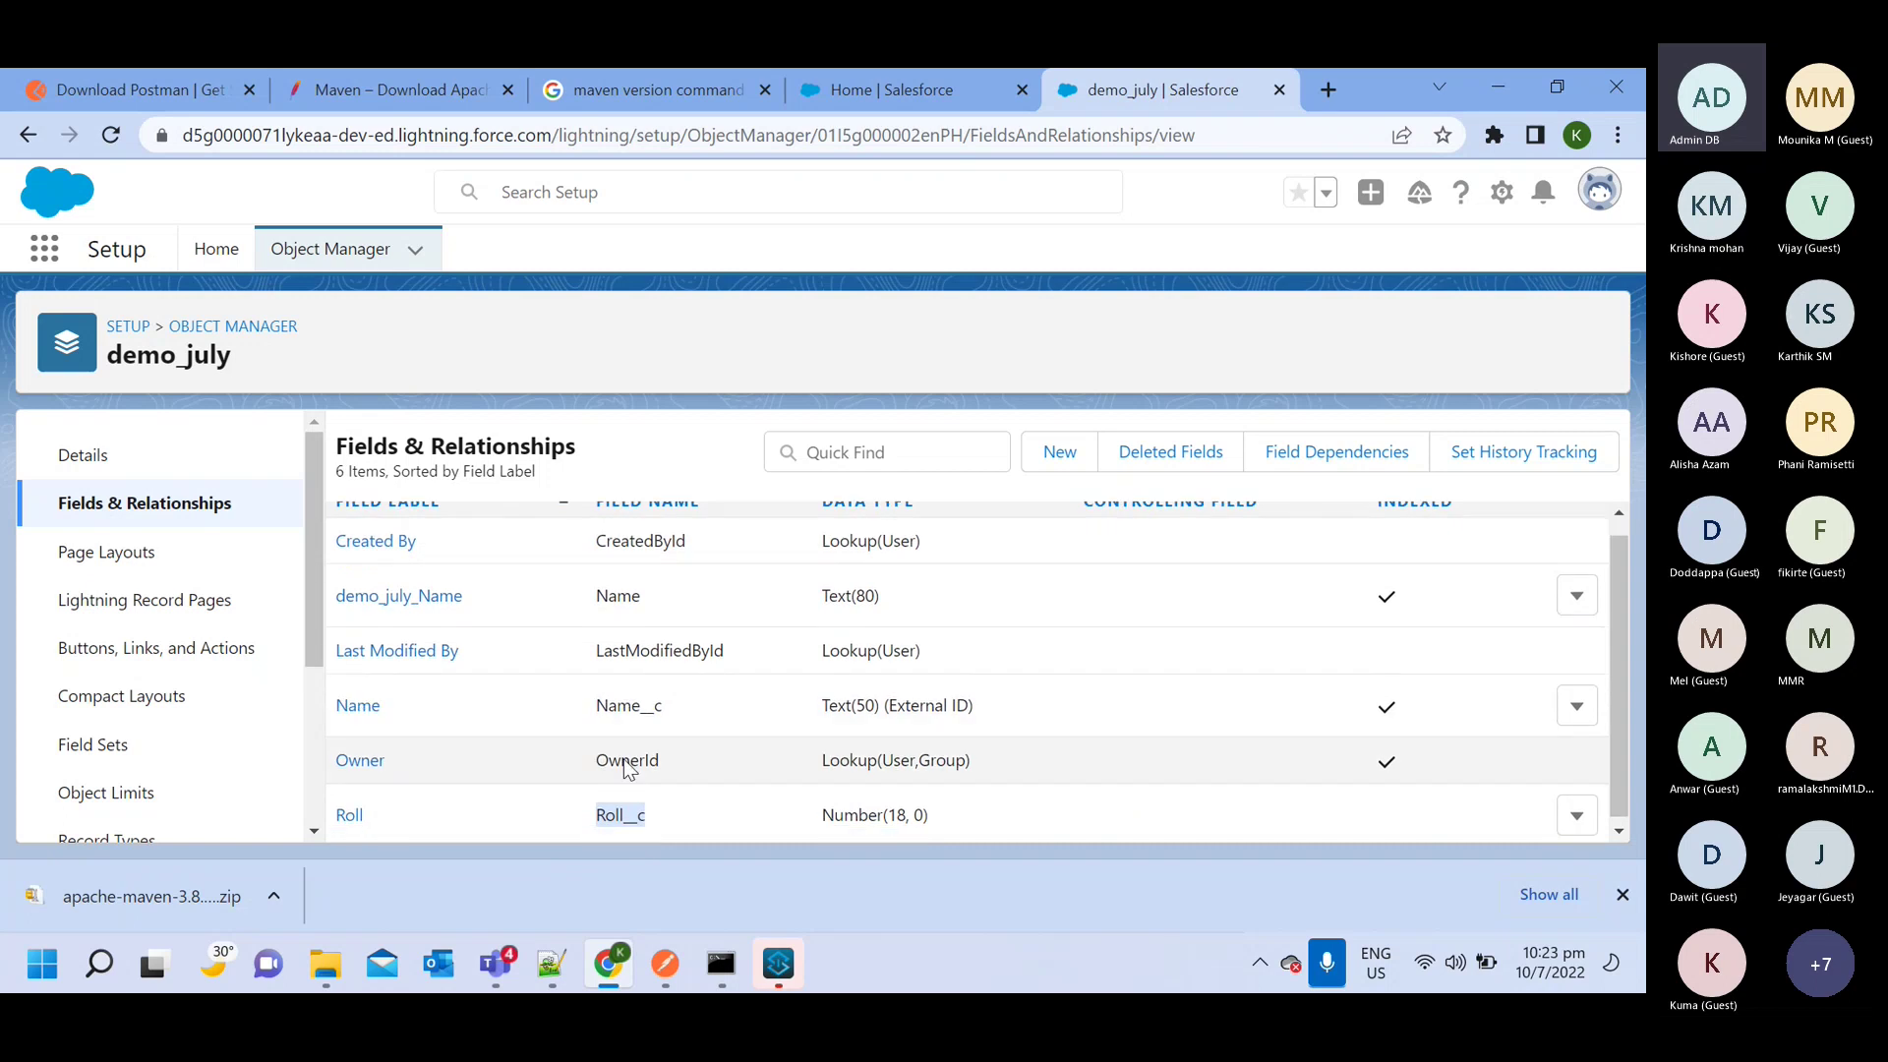
scroll(593, 837, down, 1)
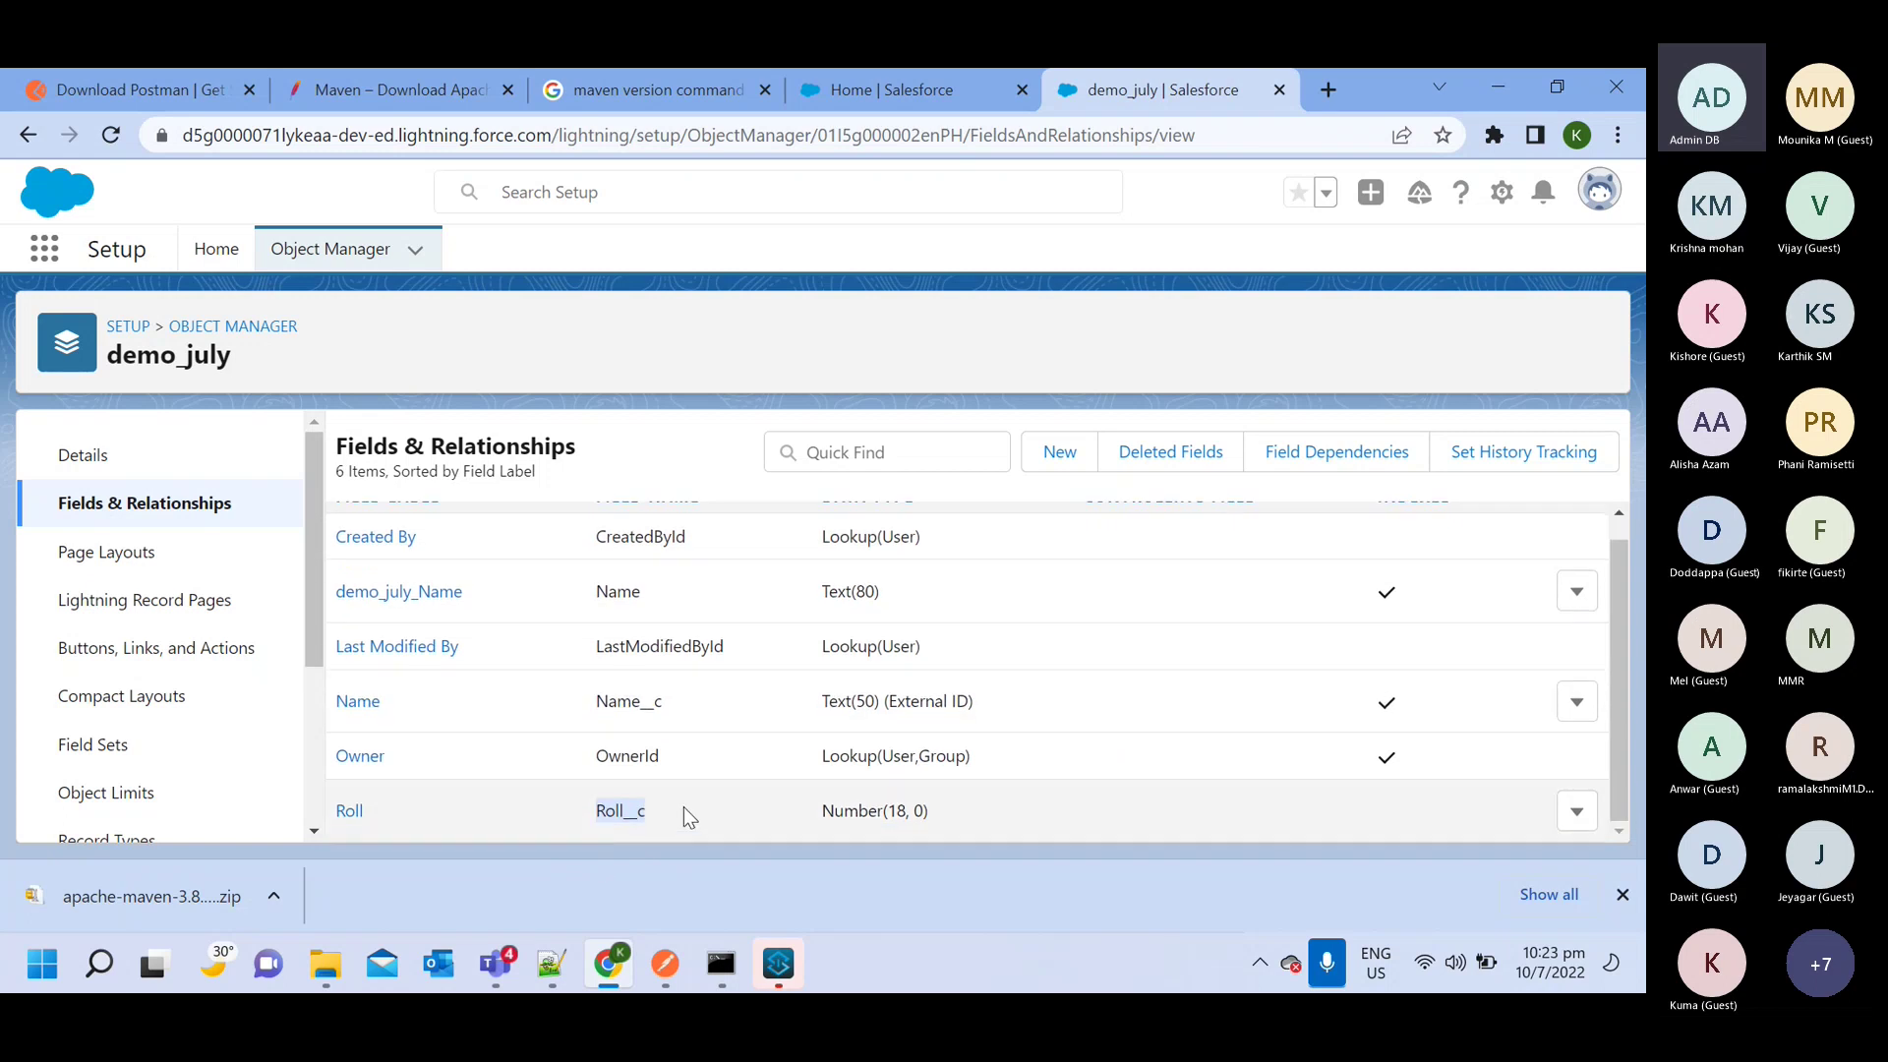
scroll(683, 689, up, 1)
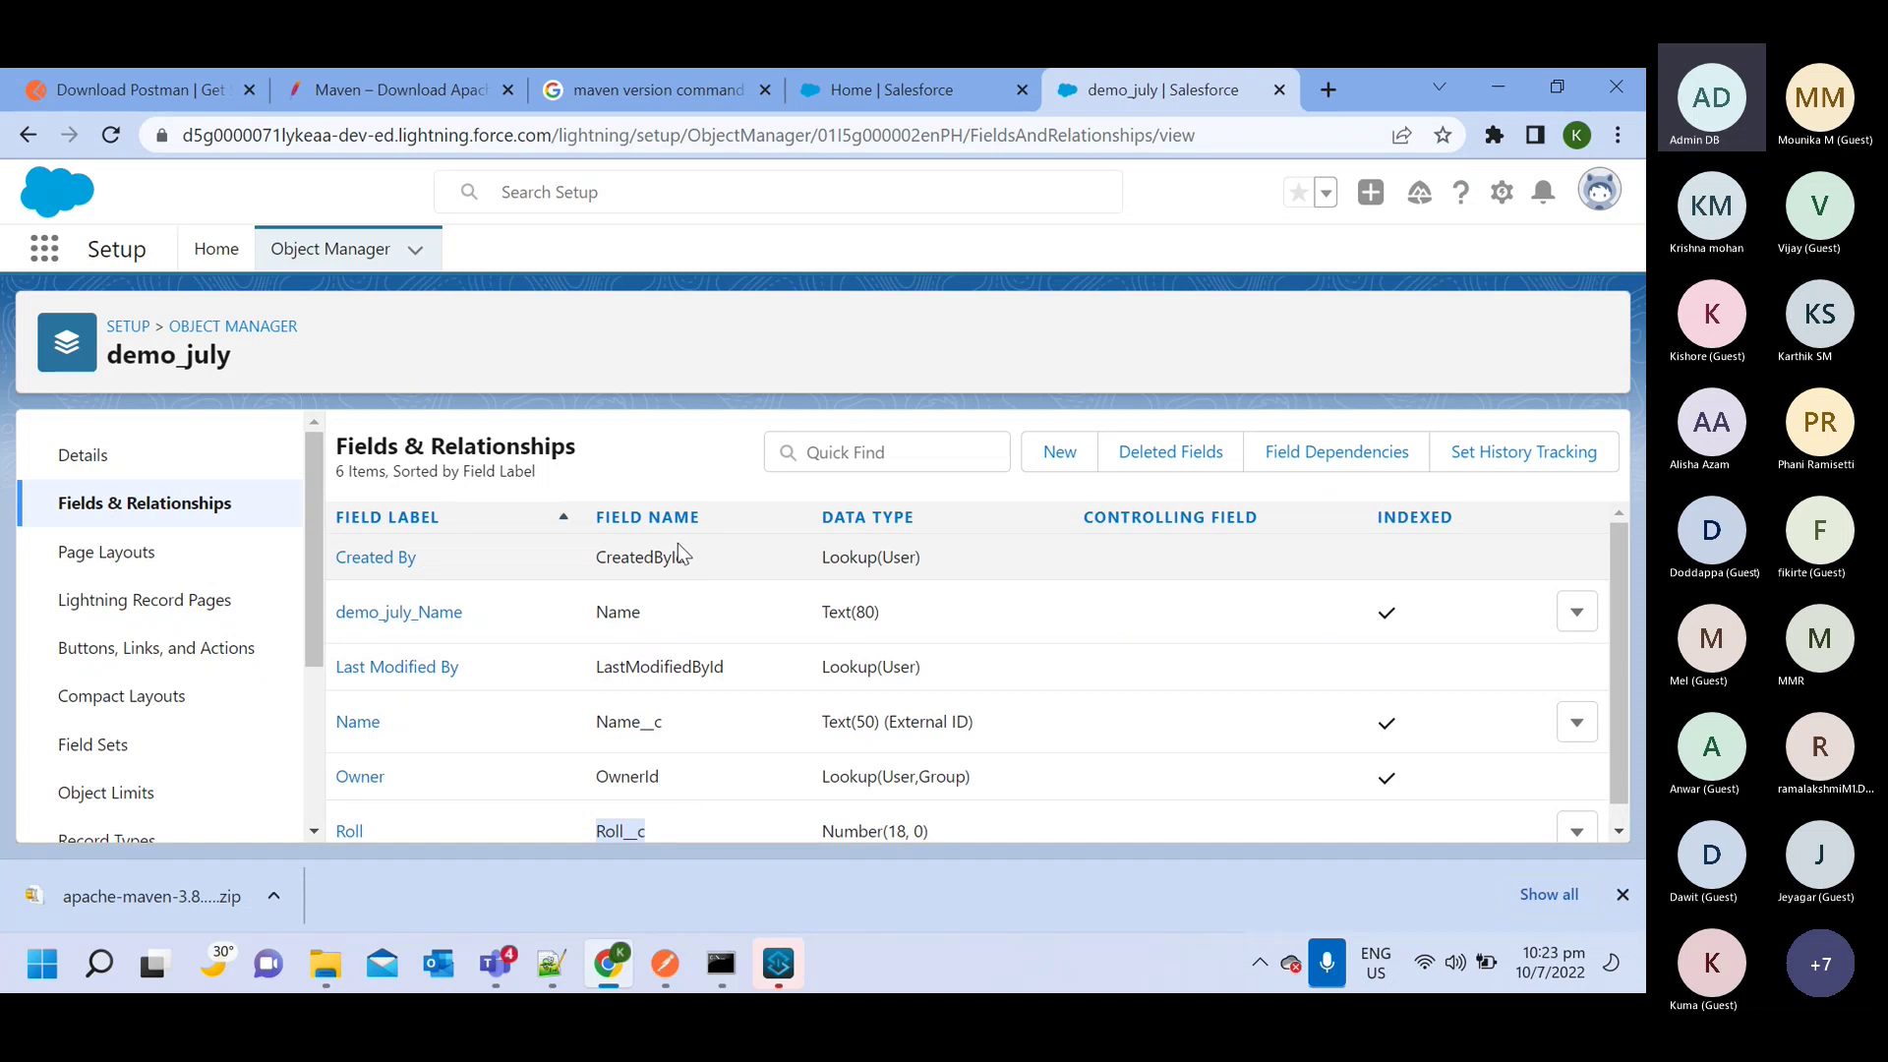
scroll(644, 634, down, 1)
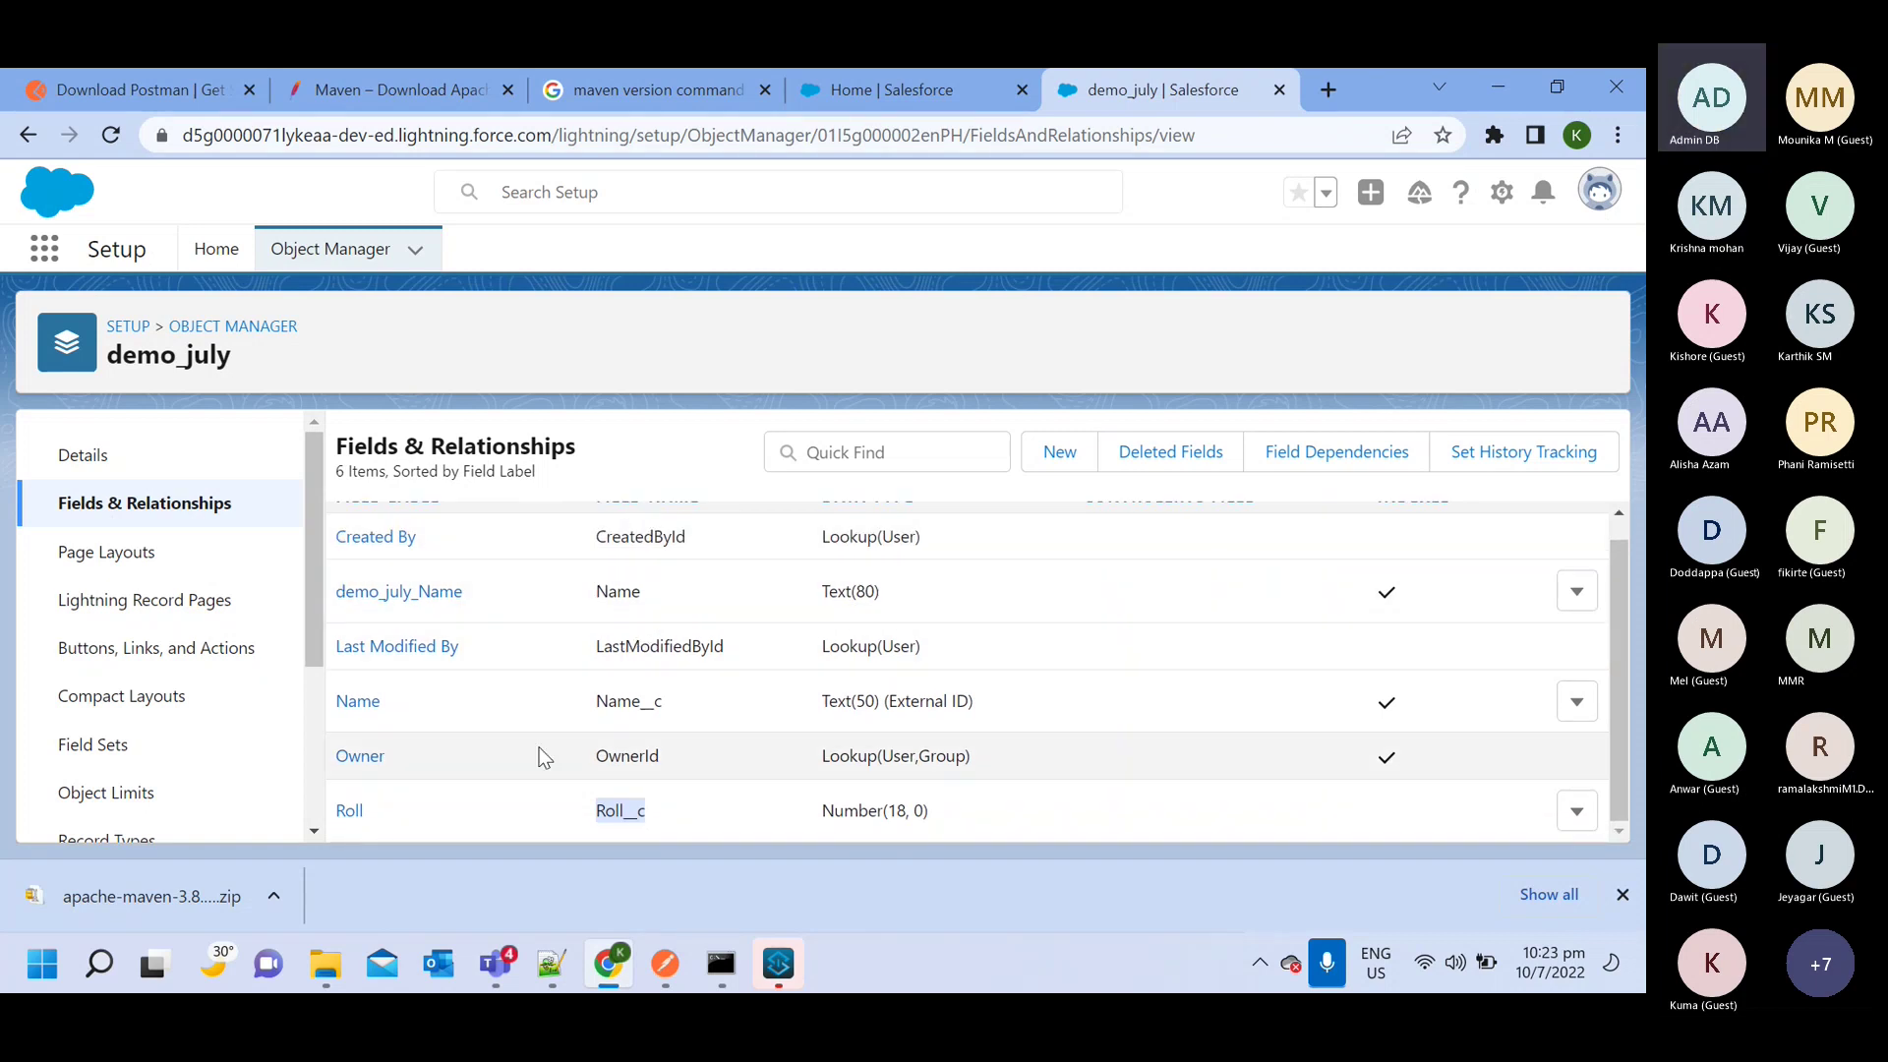
scroll(372, 688, up, 1)
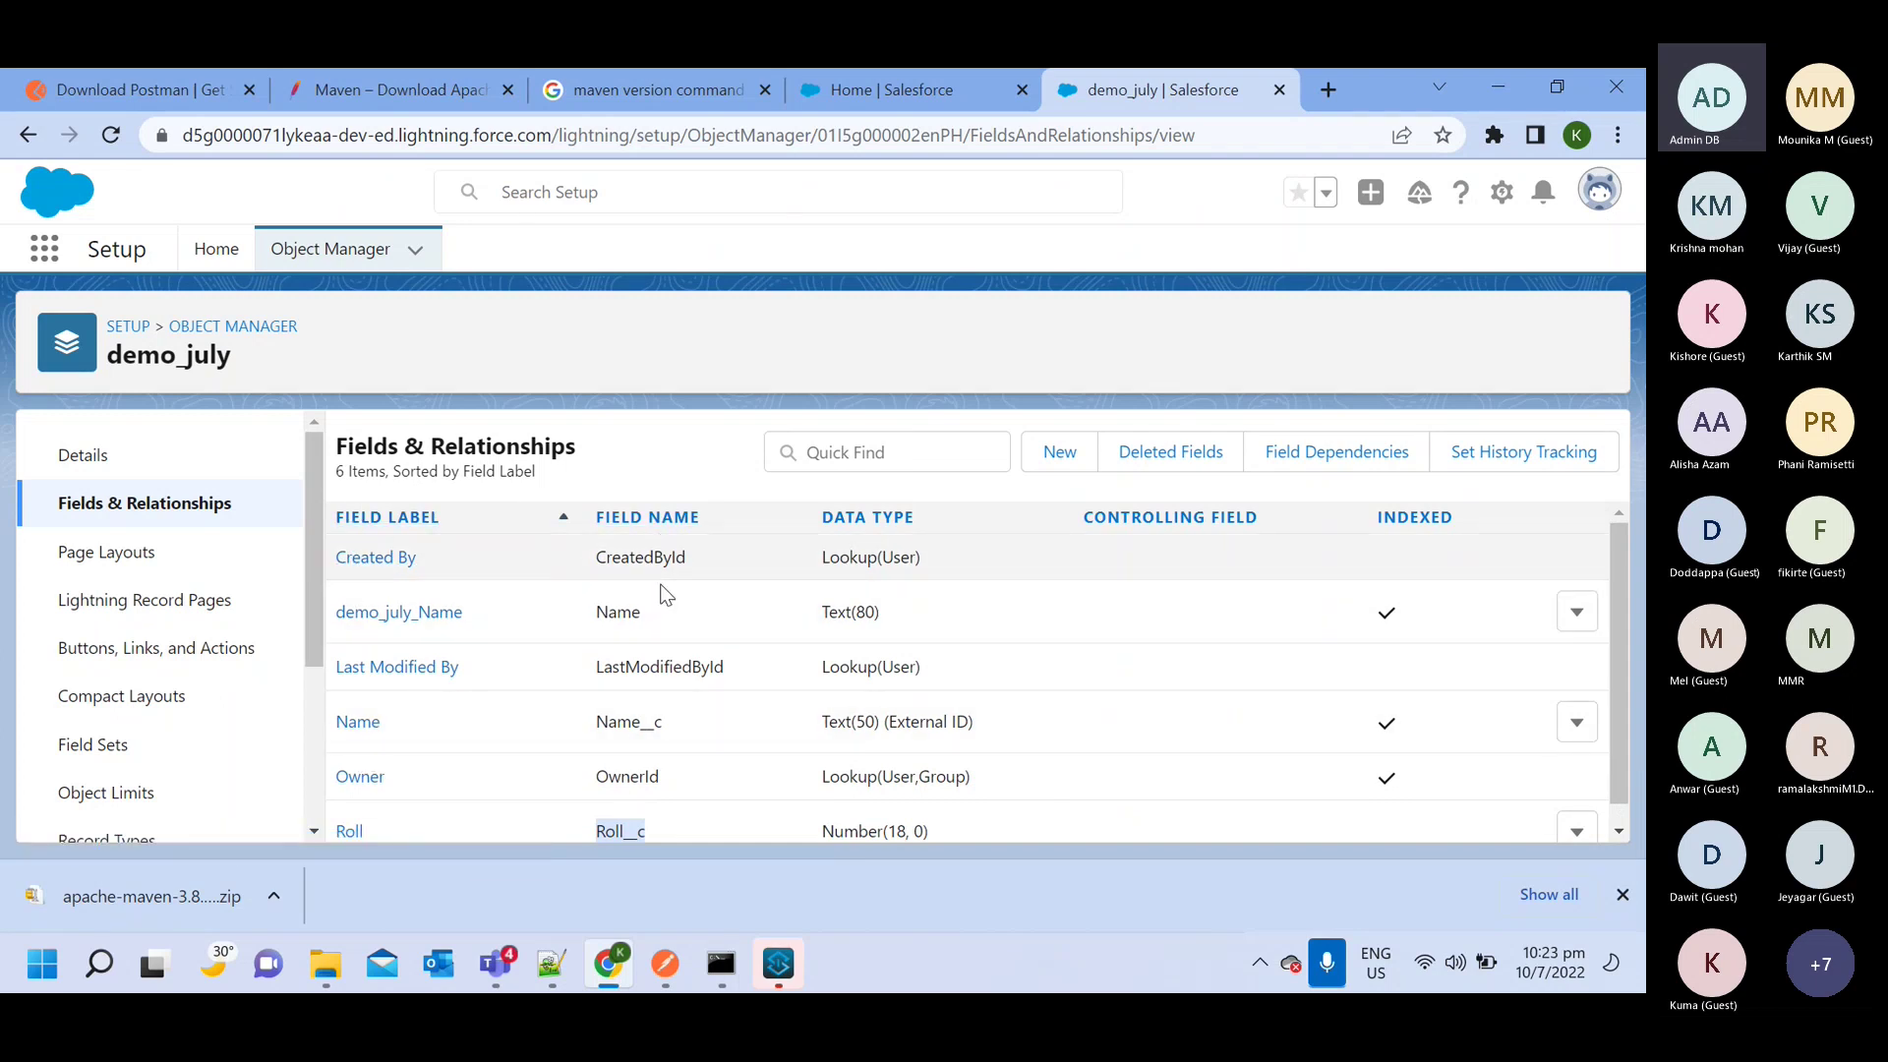
scroll(630, 649, down, 1)
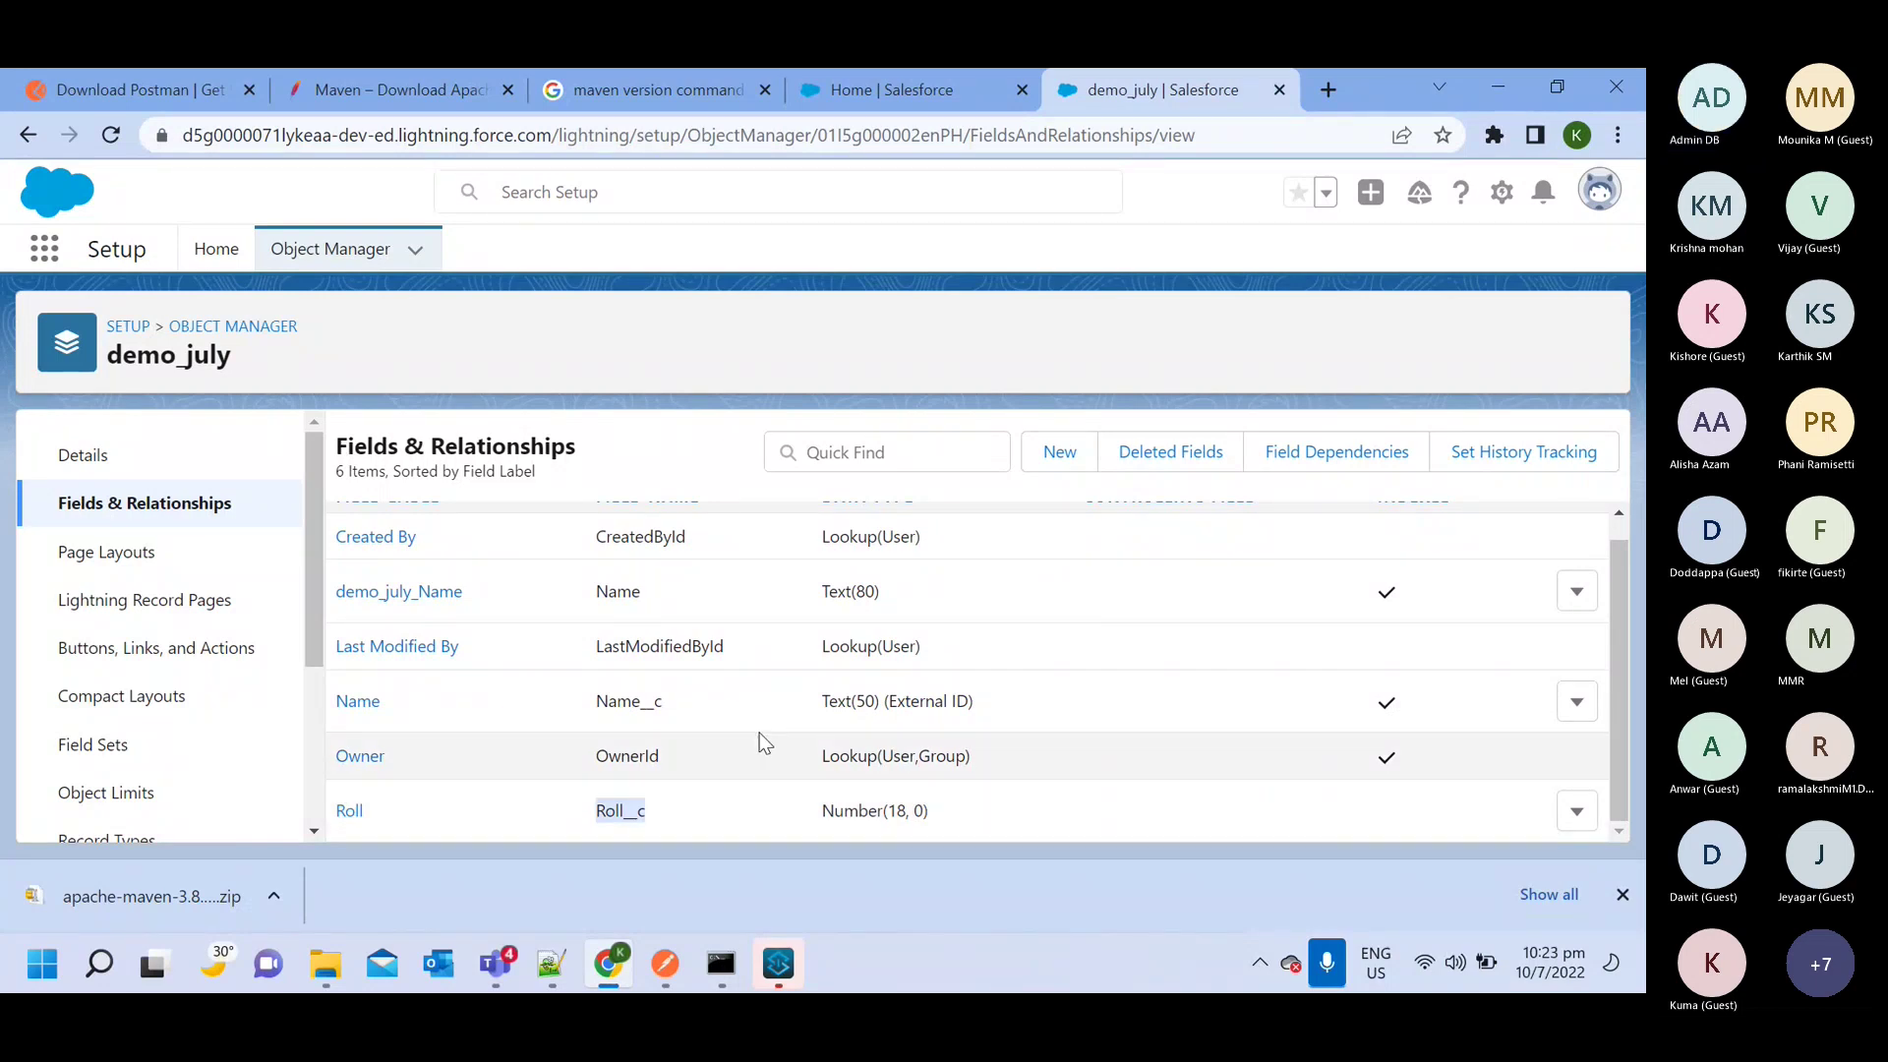
scroll(777, 746, up, 1)
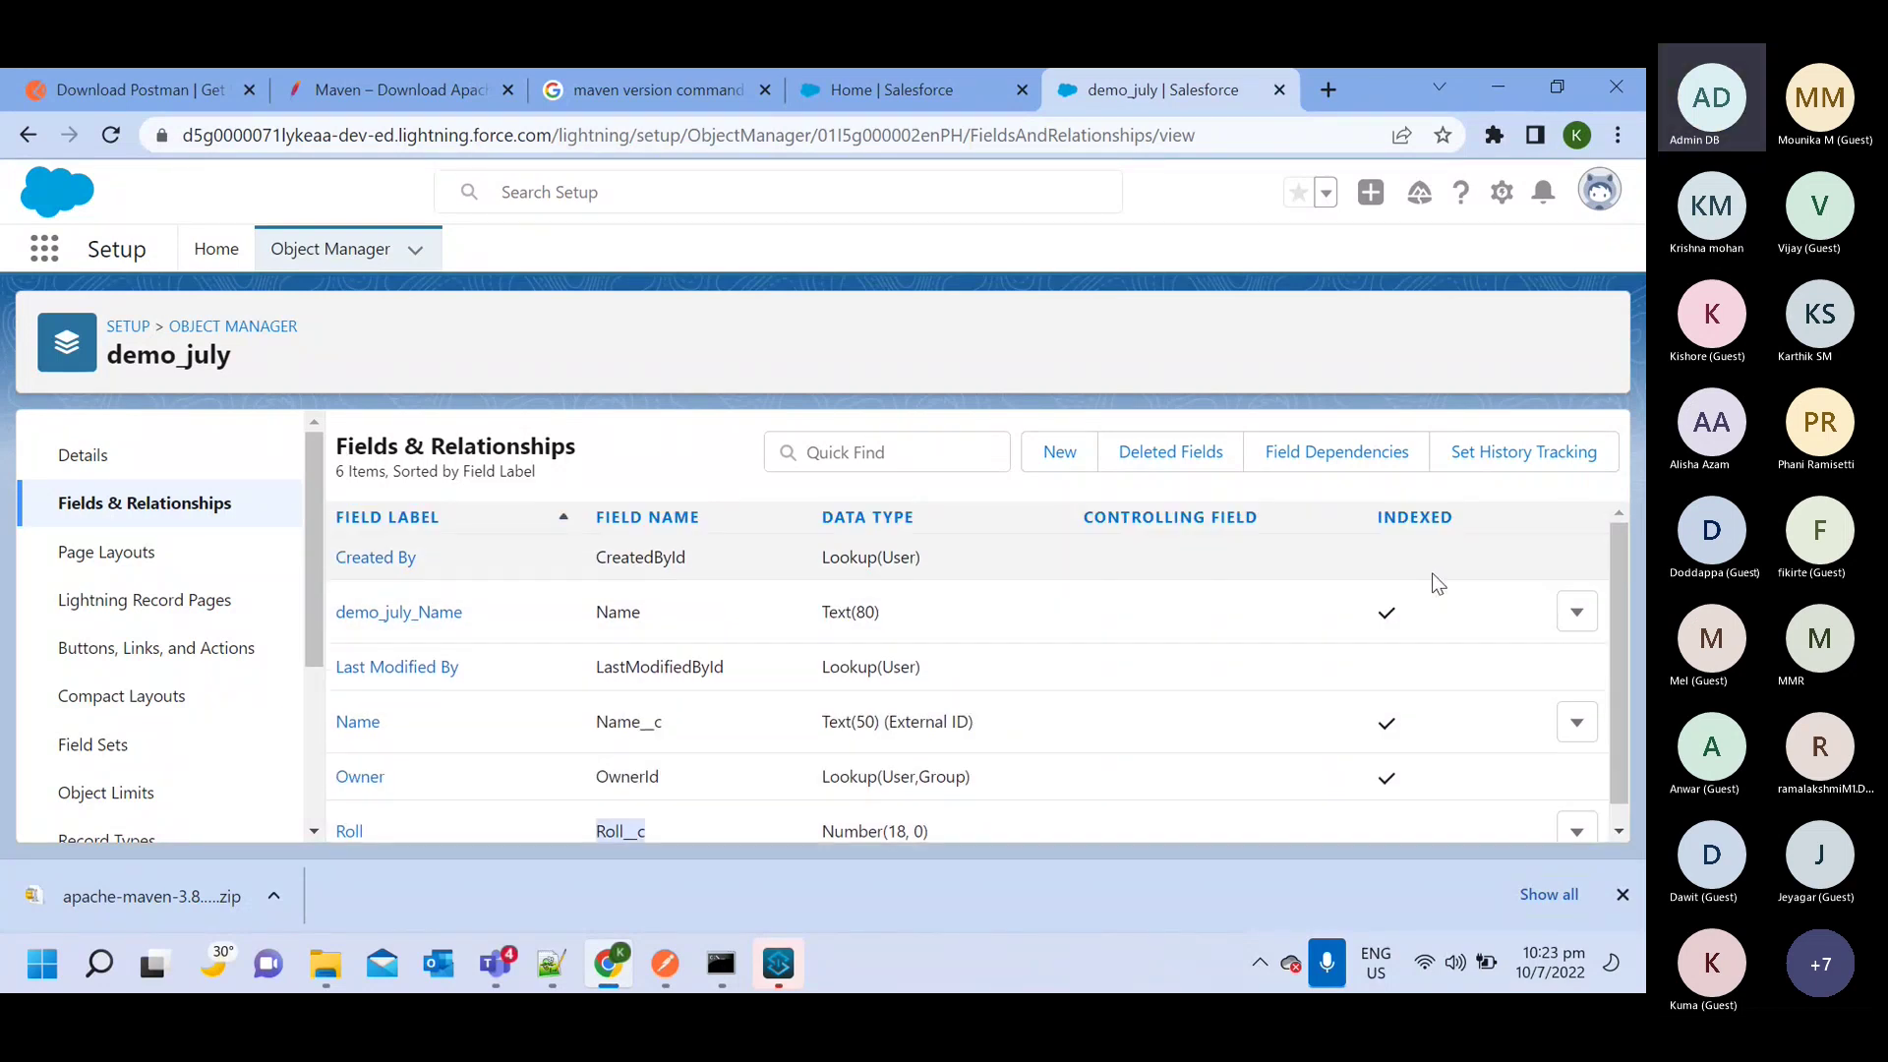
scroll(1396, 689, down, 1)
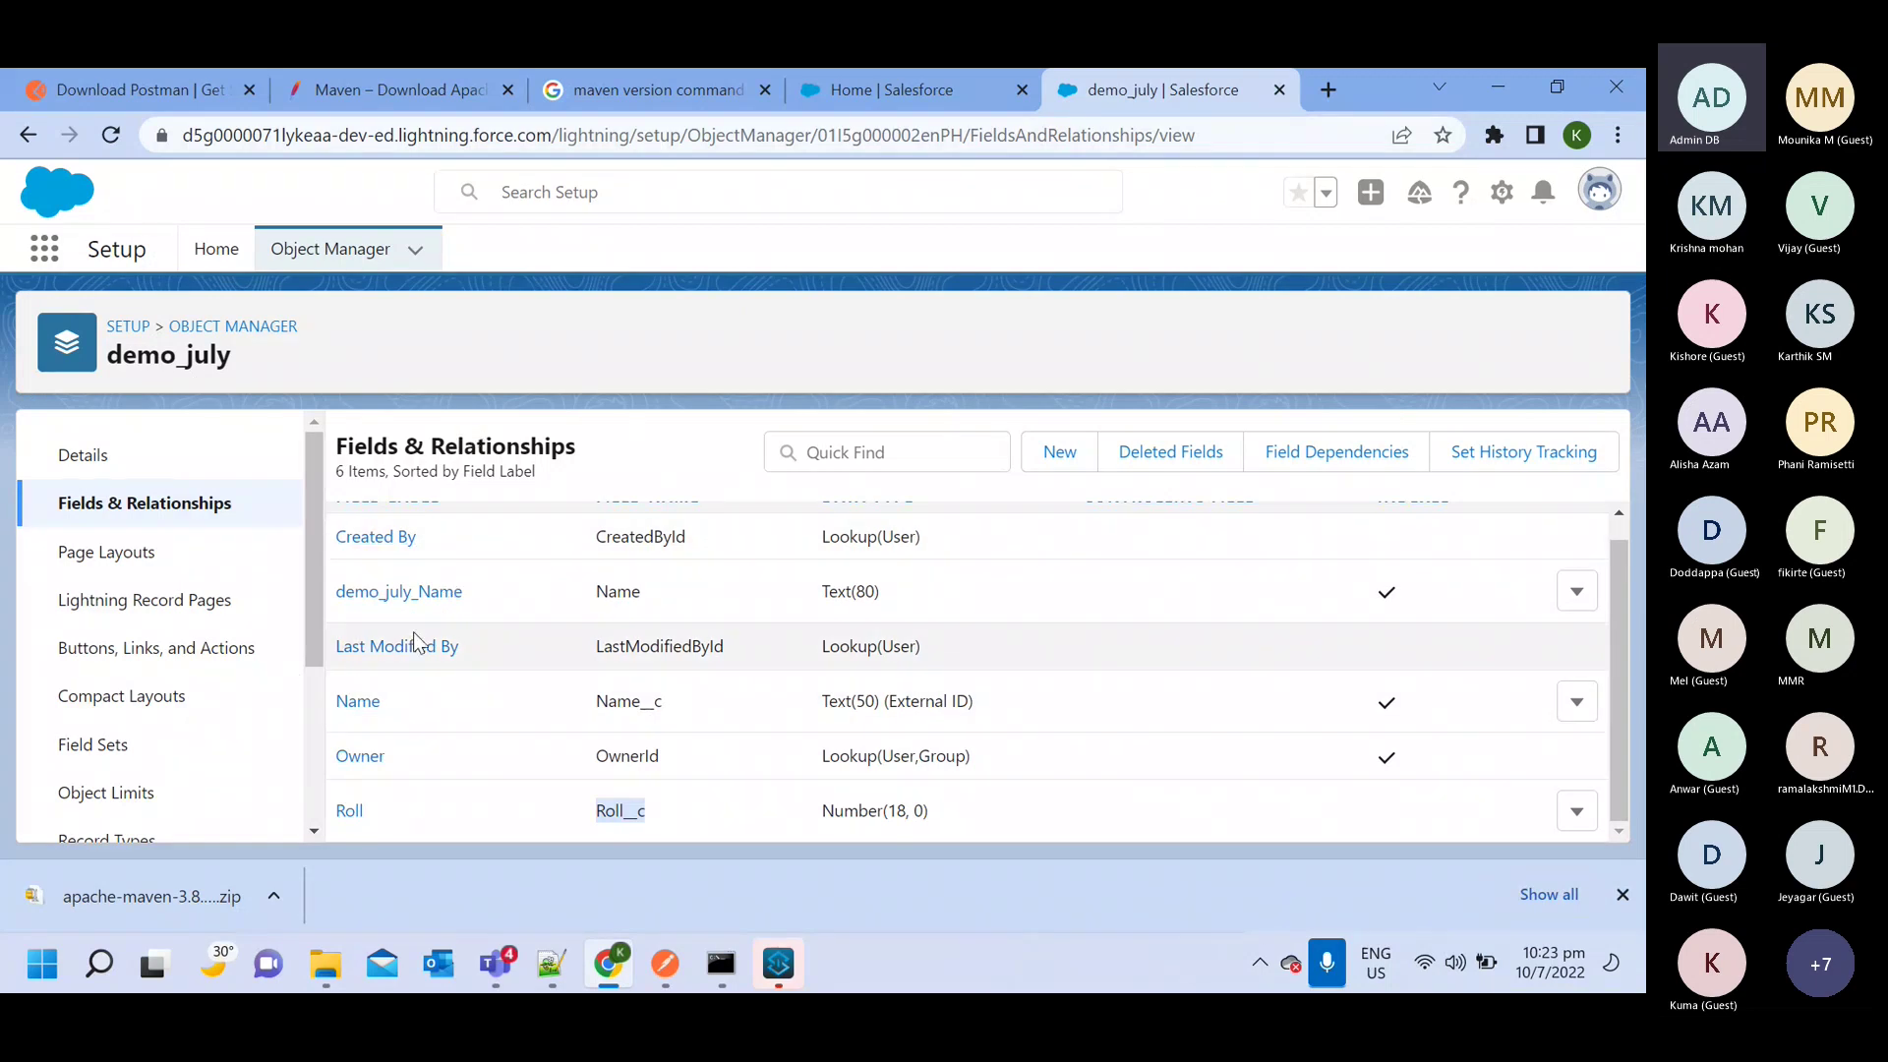
scroll(1042, 588, up, 1)
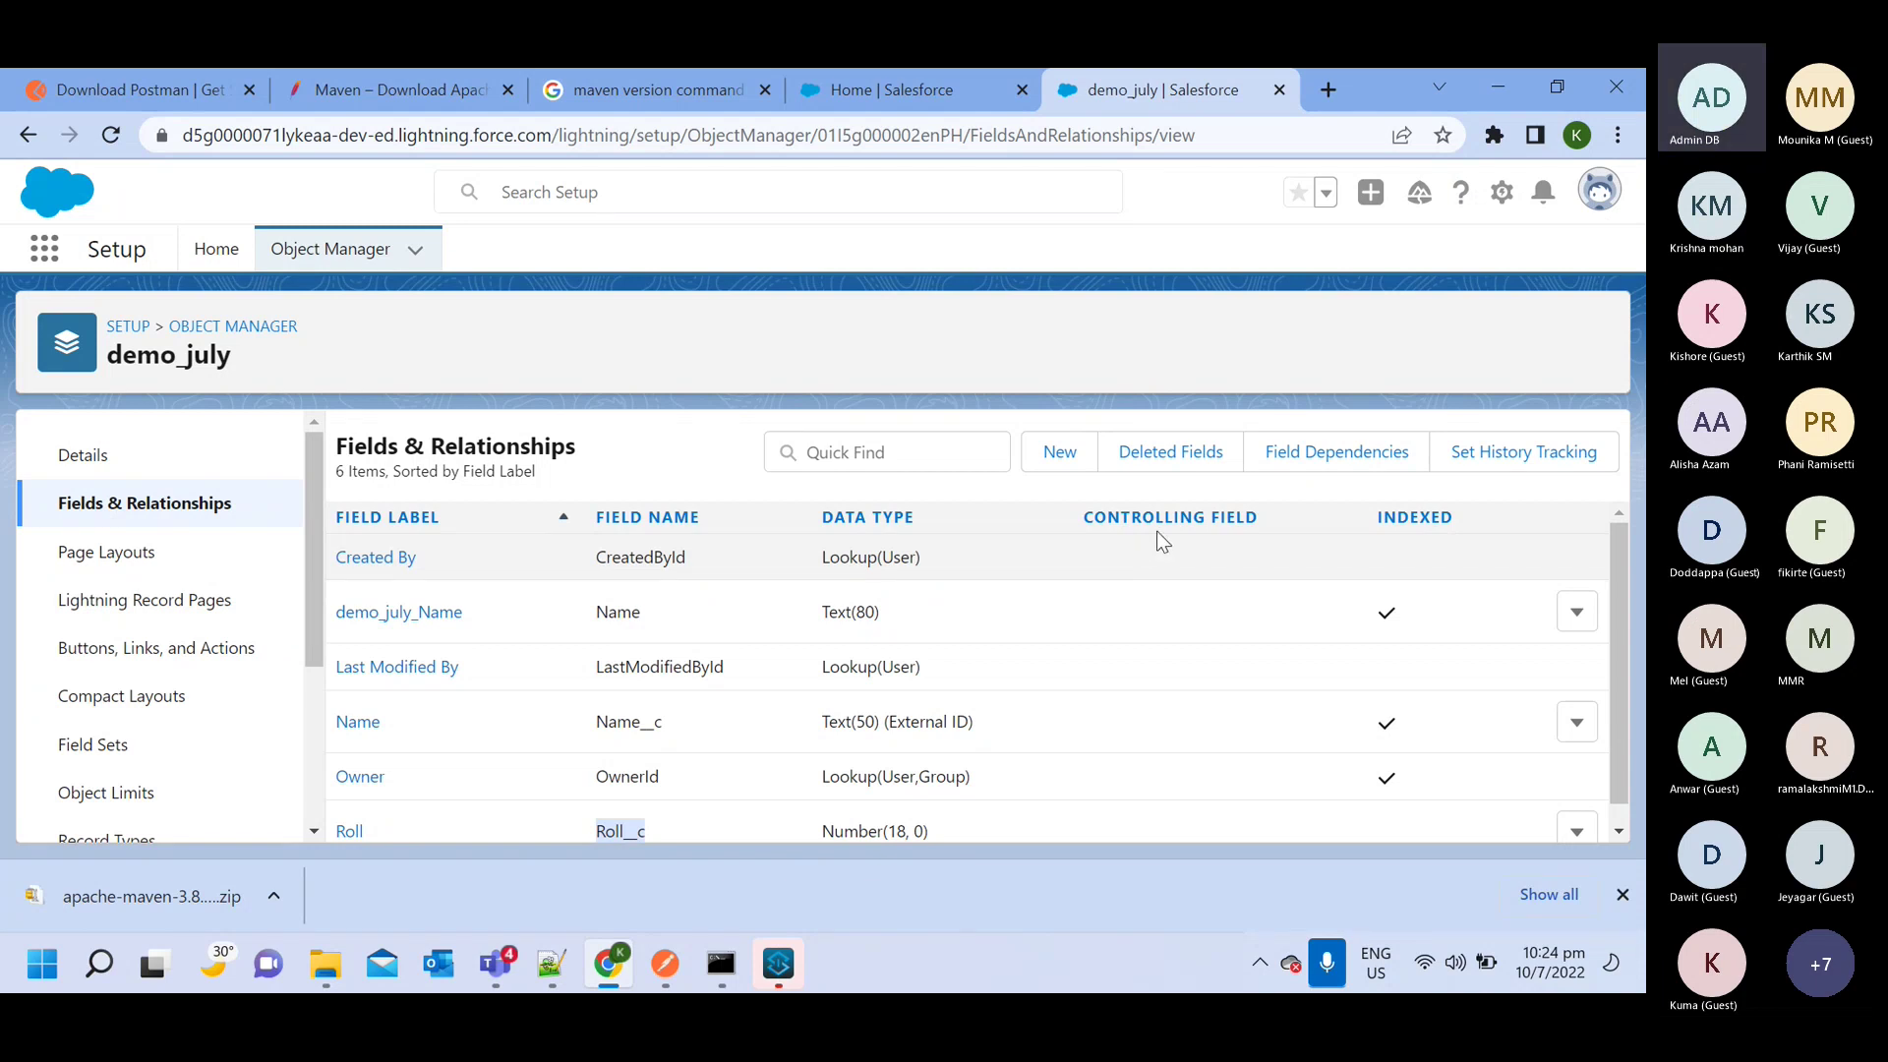
Step: Open the logged-in user's profile page in a new browser tab and switch to it
click(1601, 193)
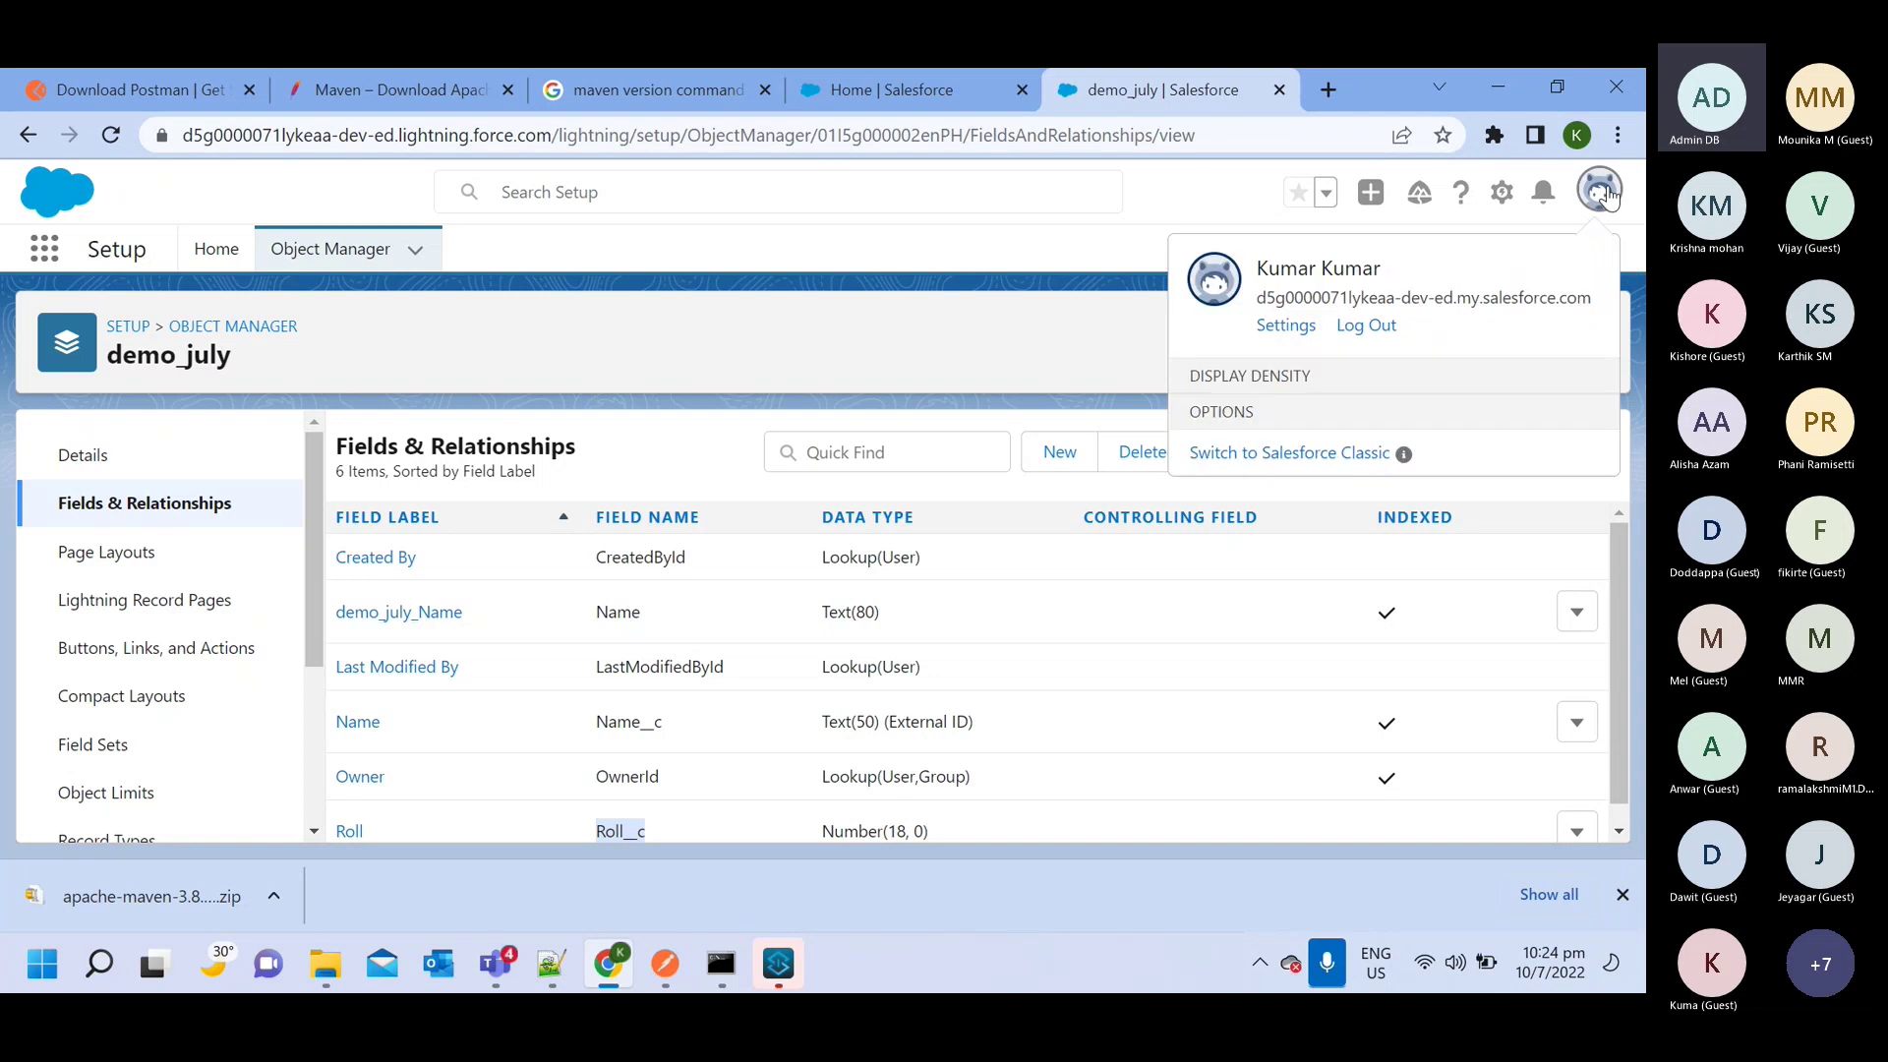
right_click(1298, 277)
click(1401, 291)
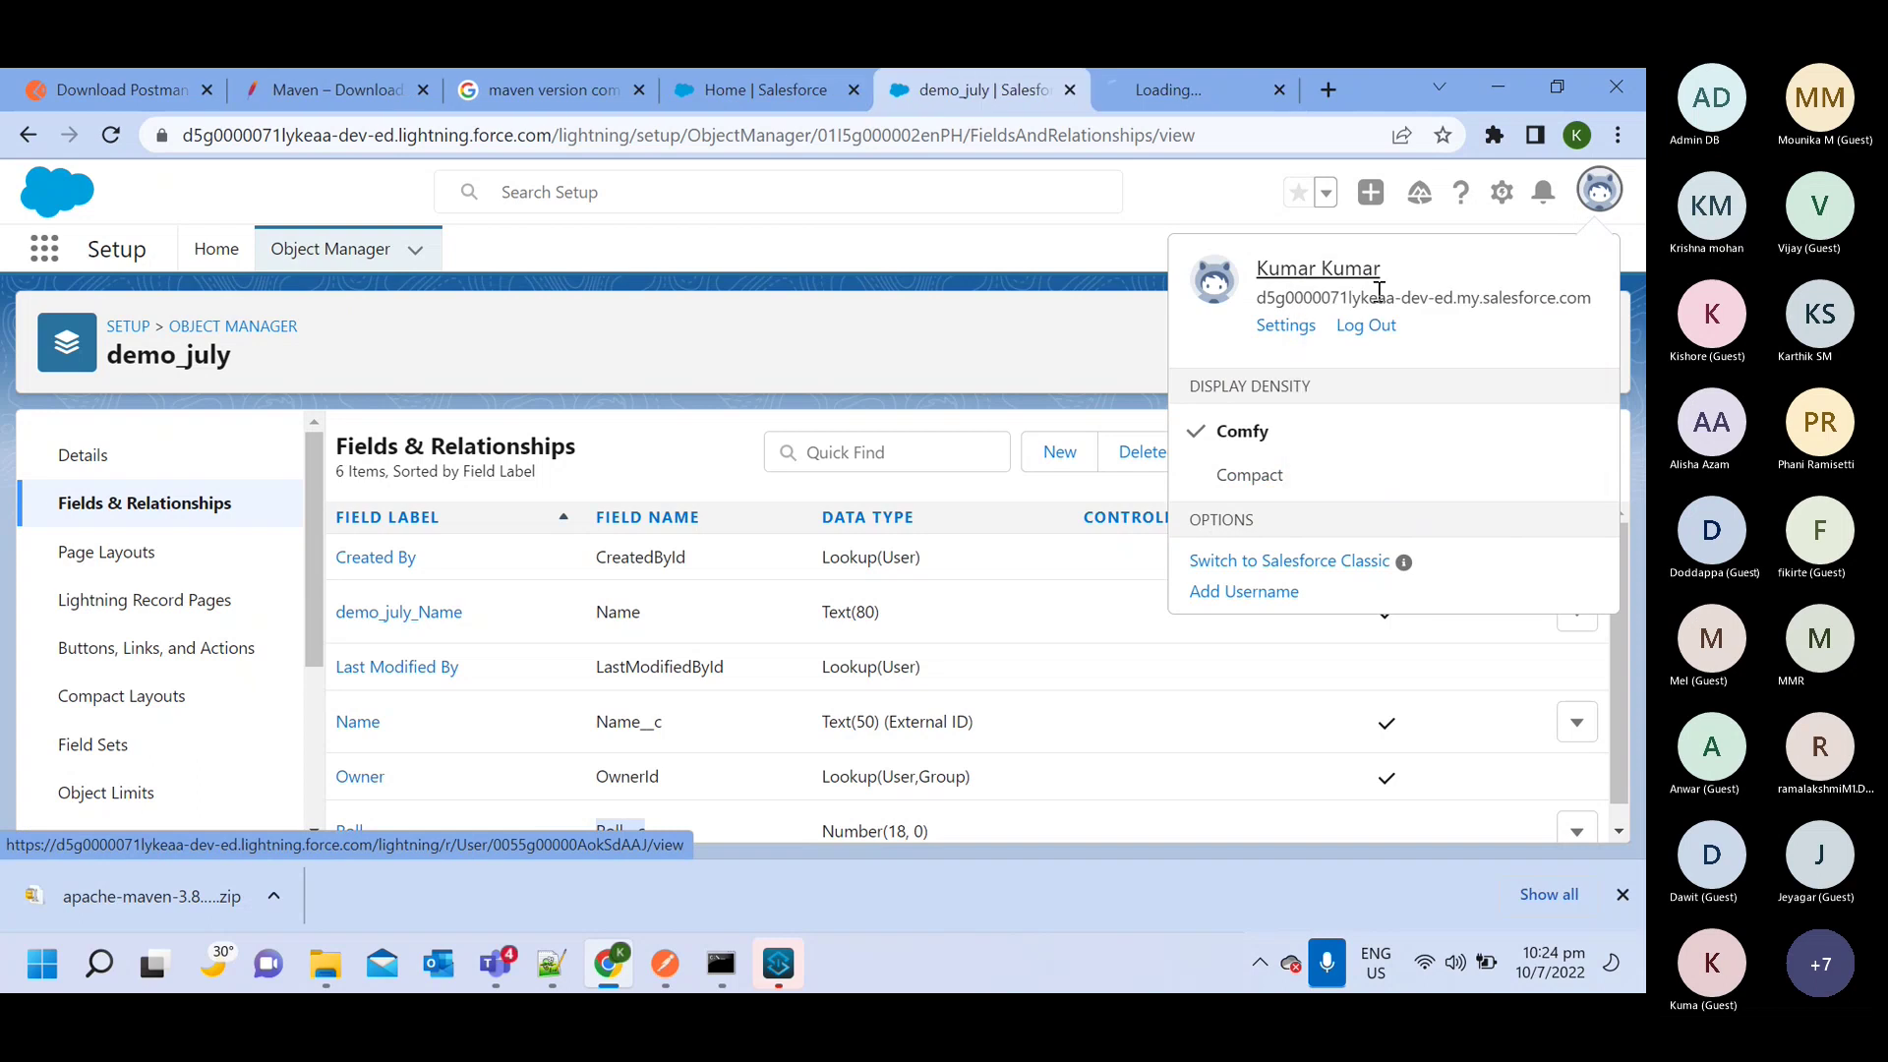
click(1194, 91)
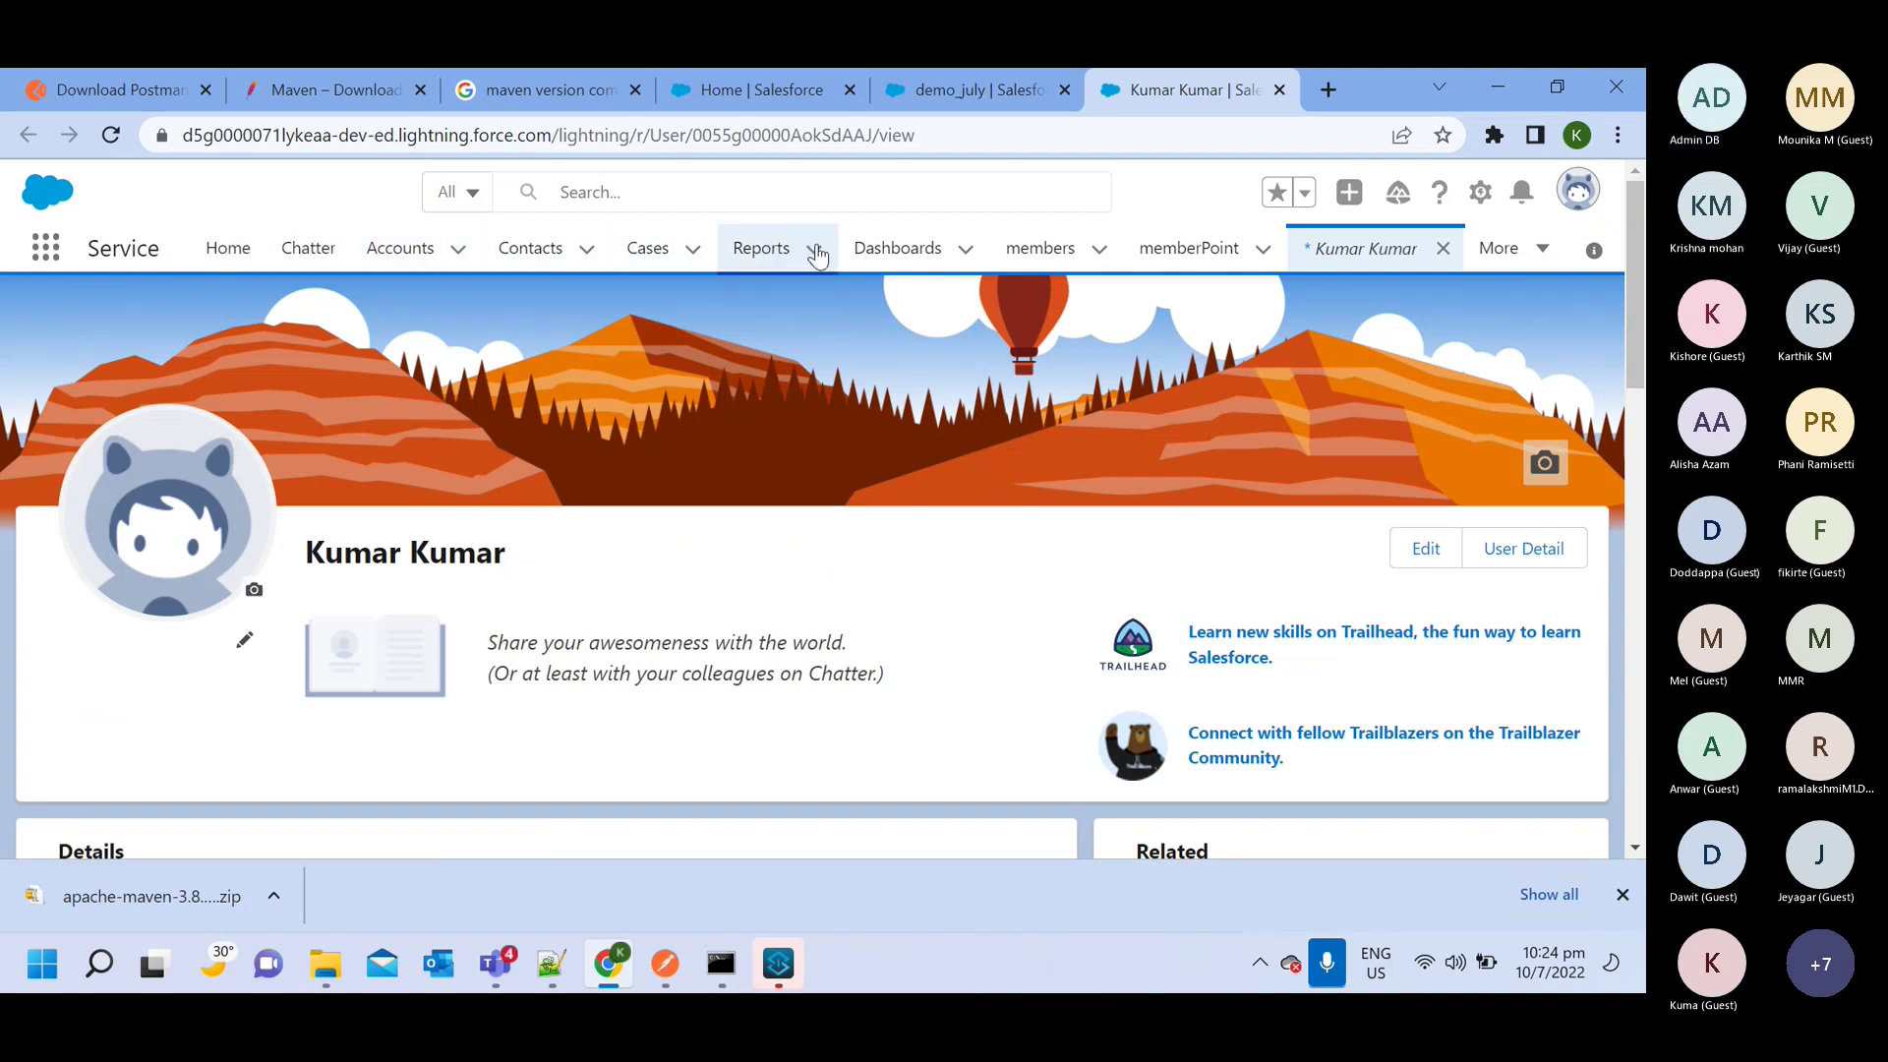
Step: Show the All Contacts list view on the Contacts page
click(528, 258)
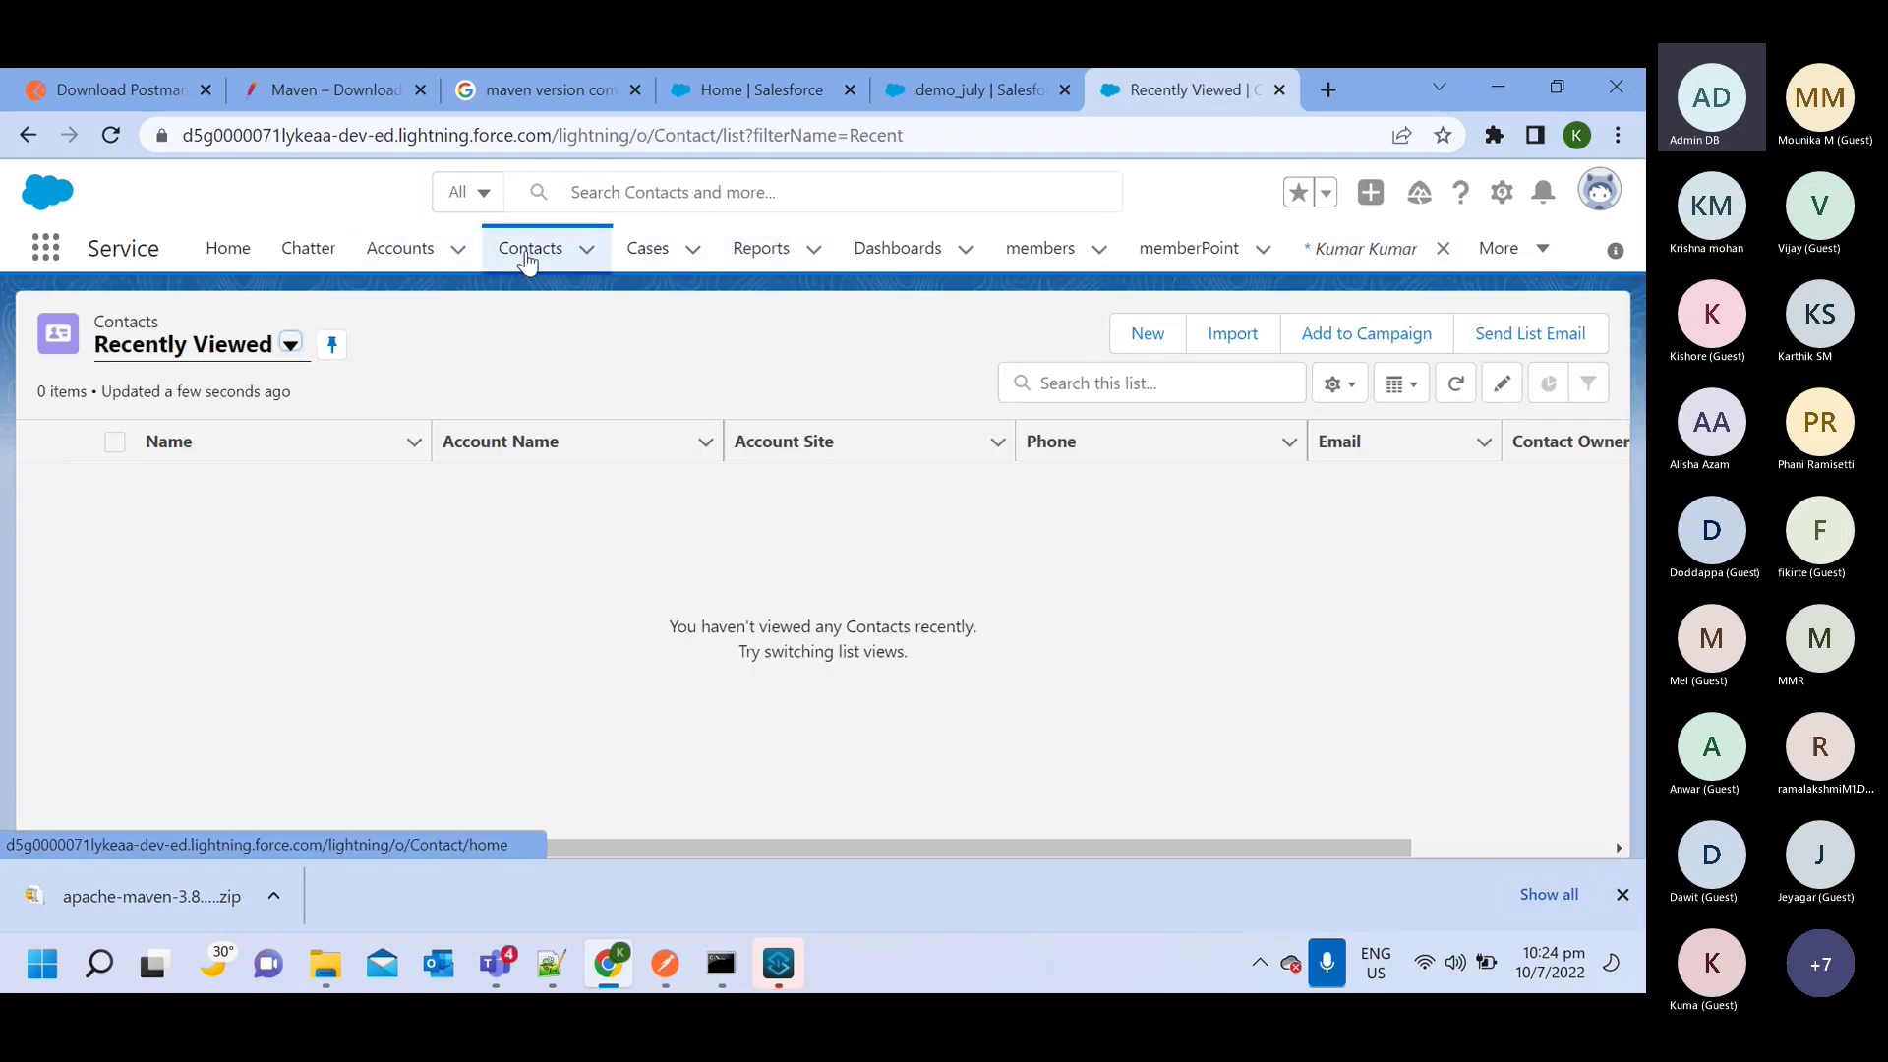
click(290, 343)
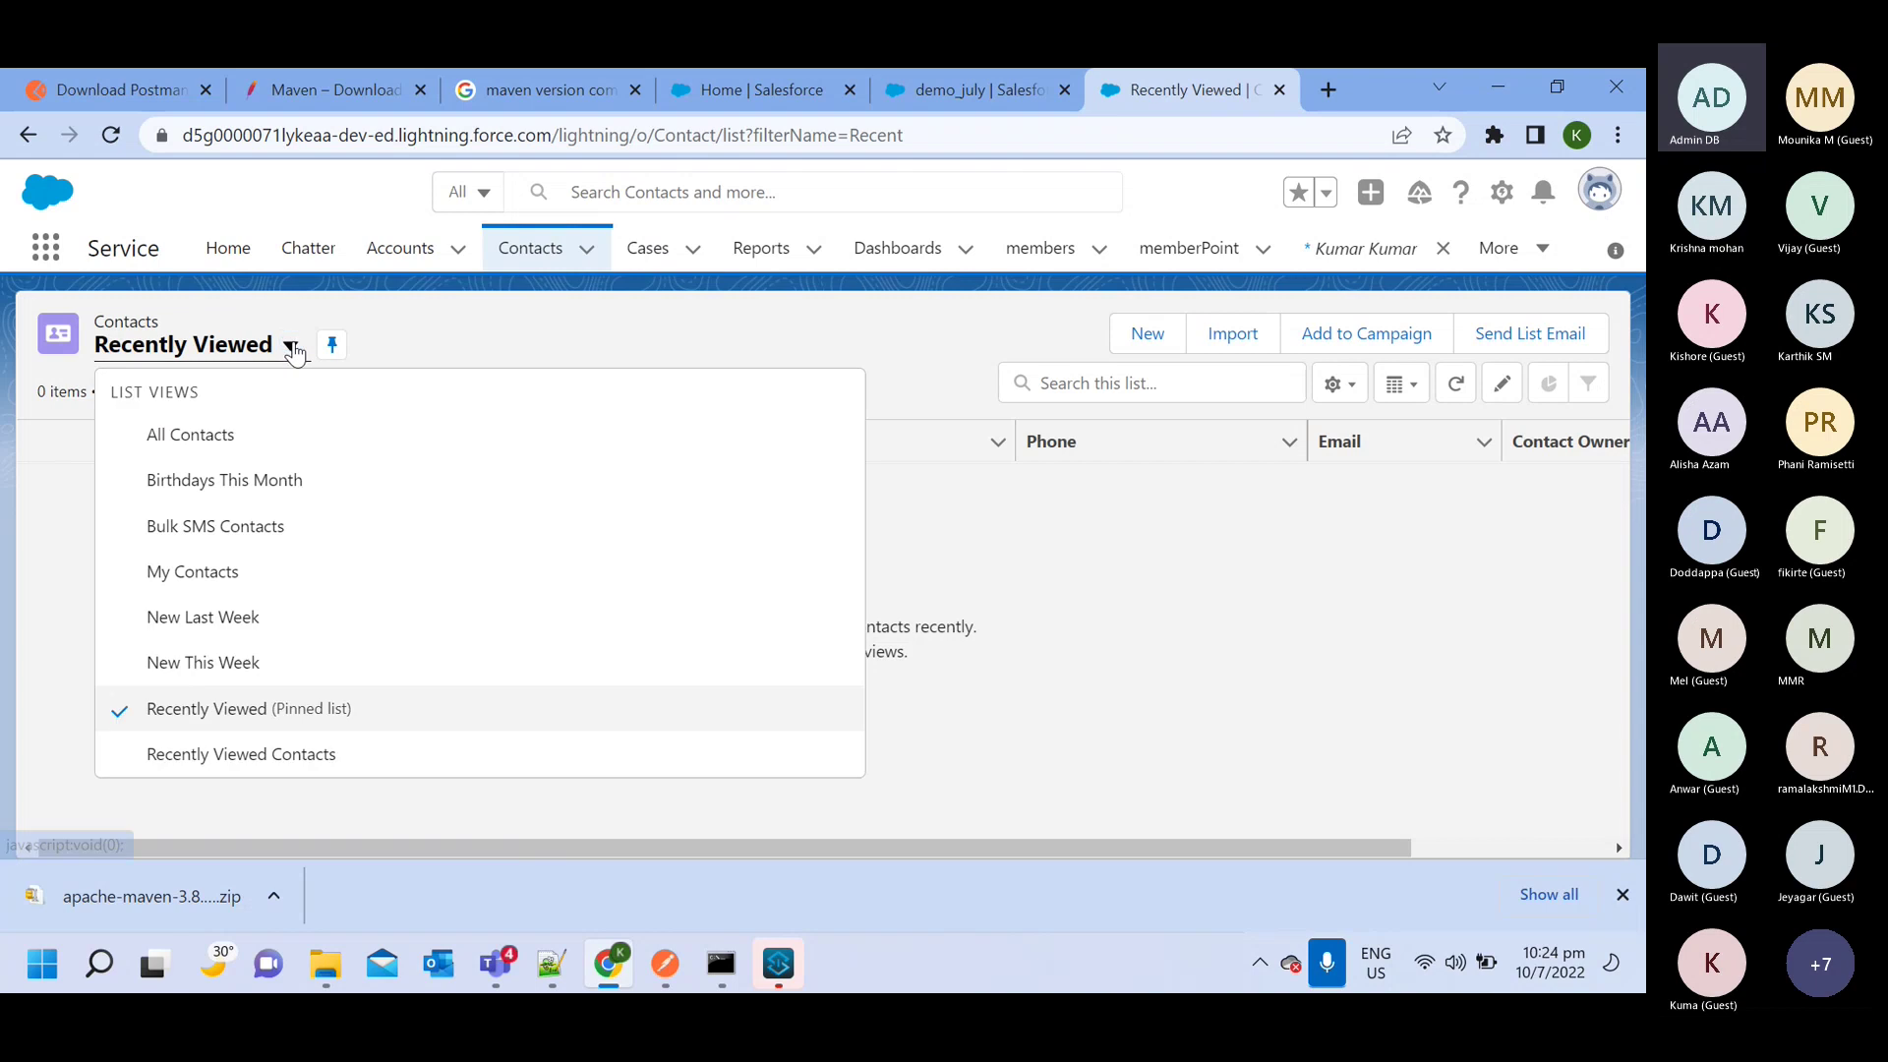
click(237, 435)
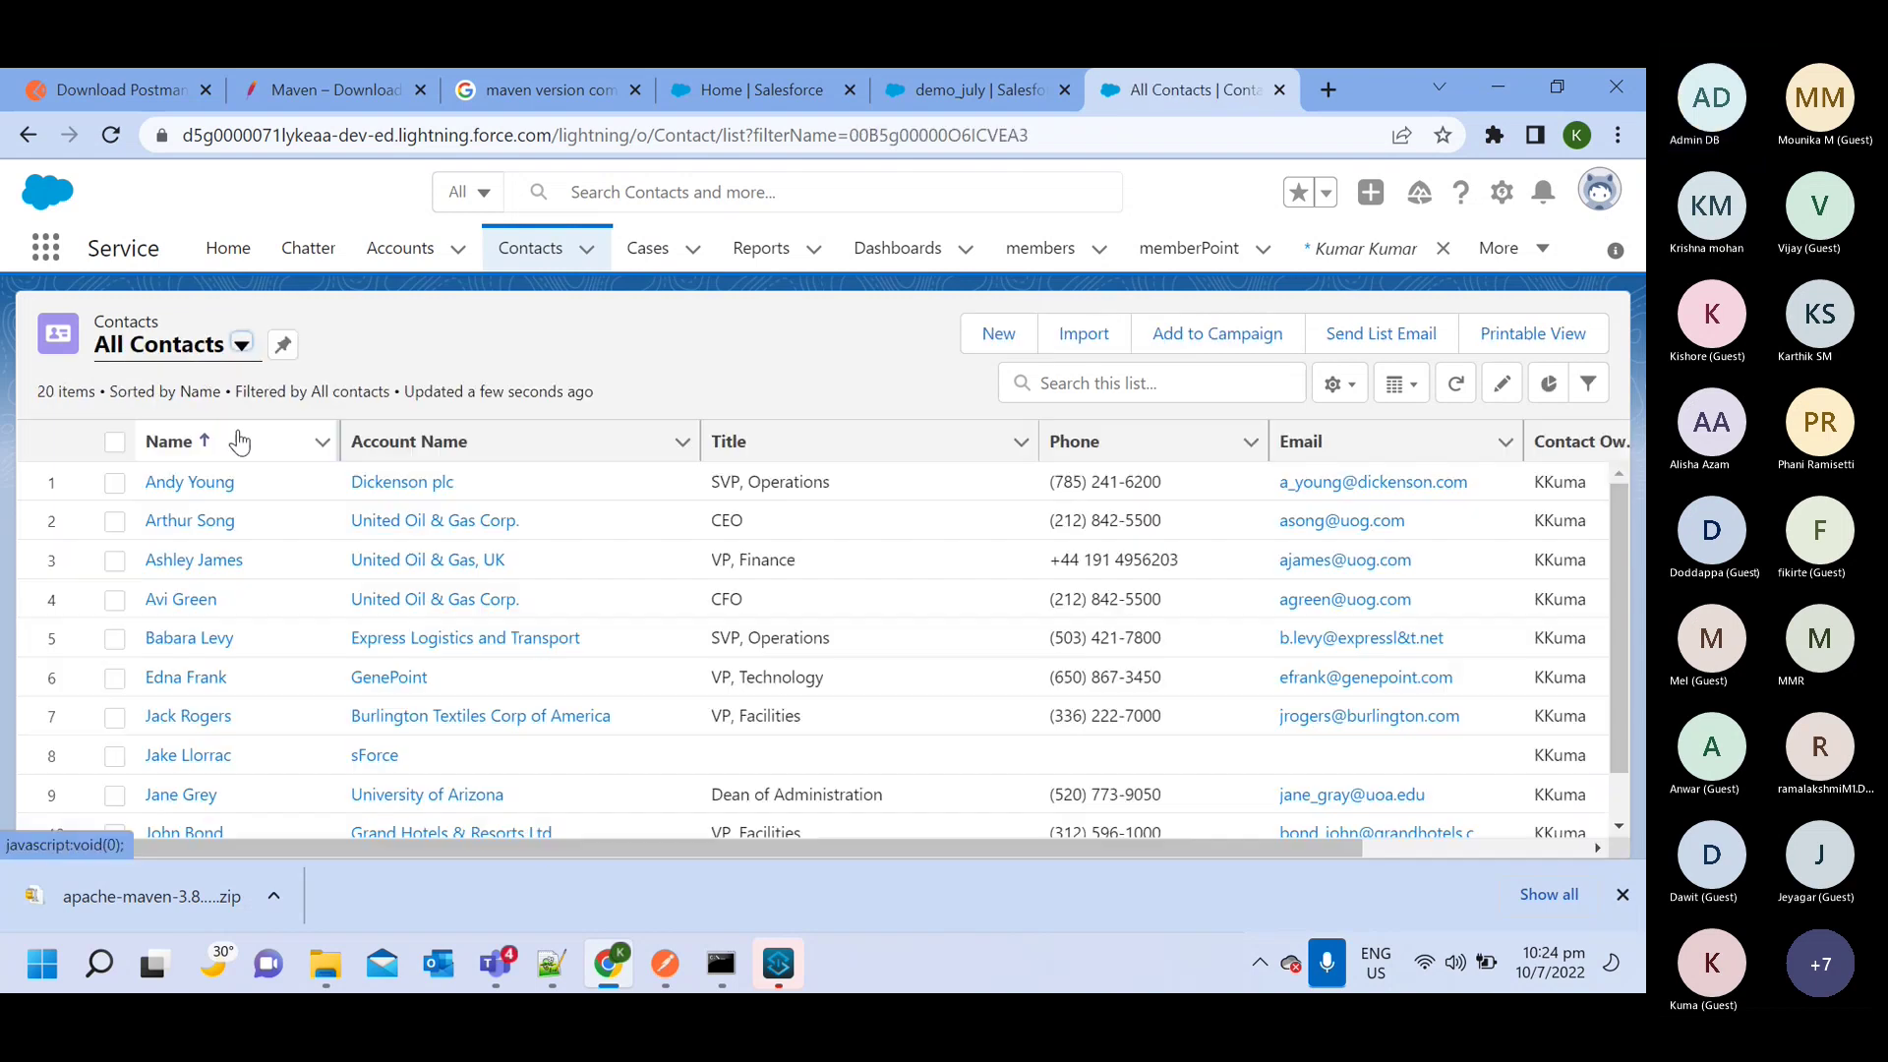
scroll(278, 595, down, 4)
scroll(275, 590, up, 4)
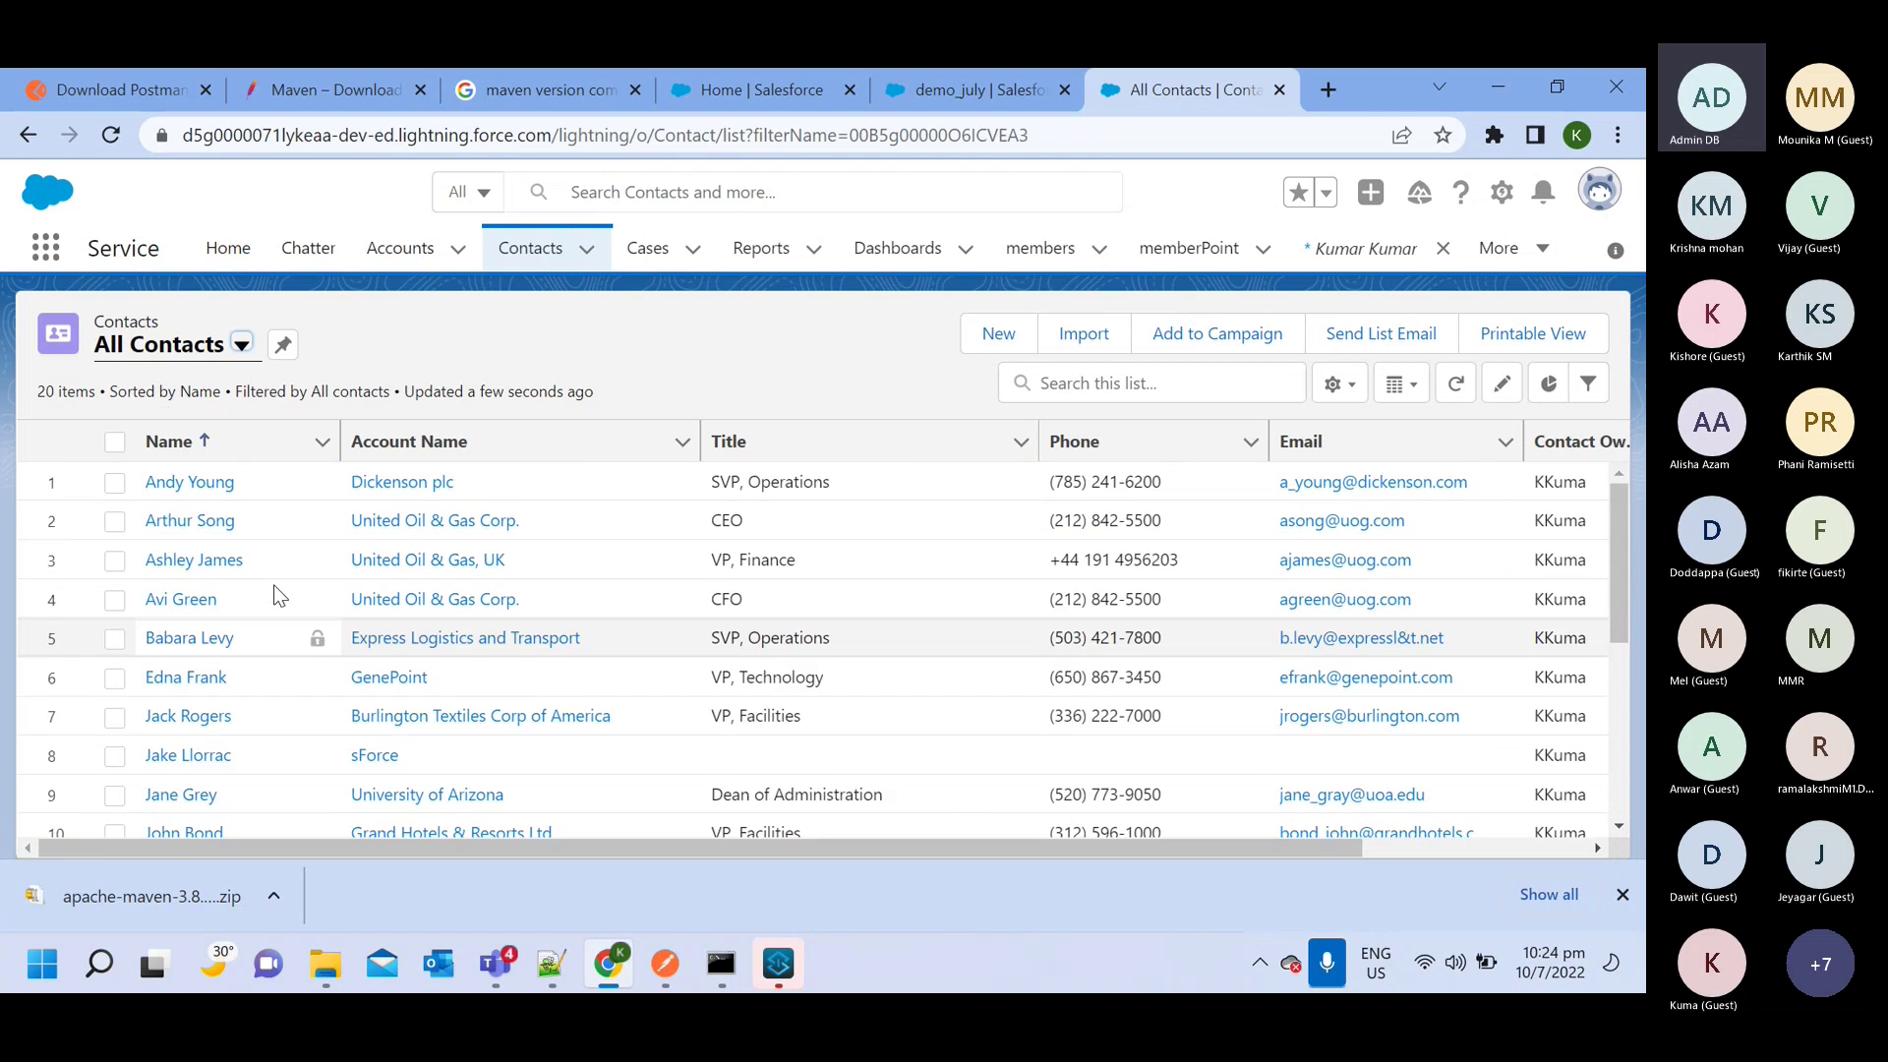
scroll(276, 590, down, 4)
scroll(273, 593, up, 4)
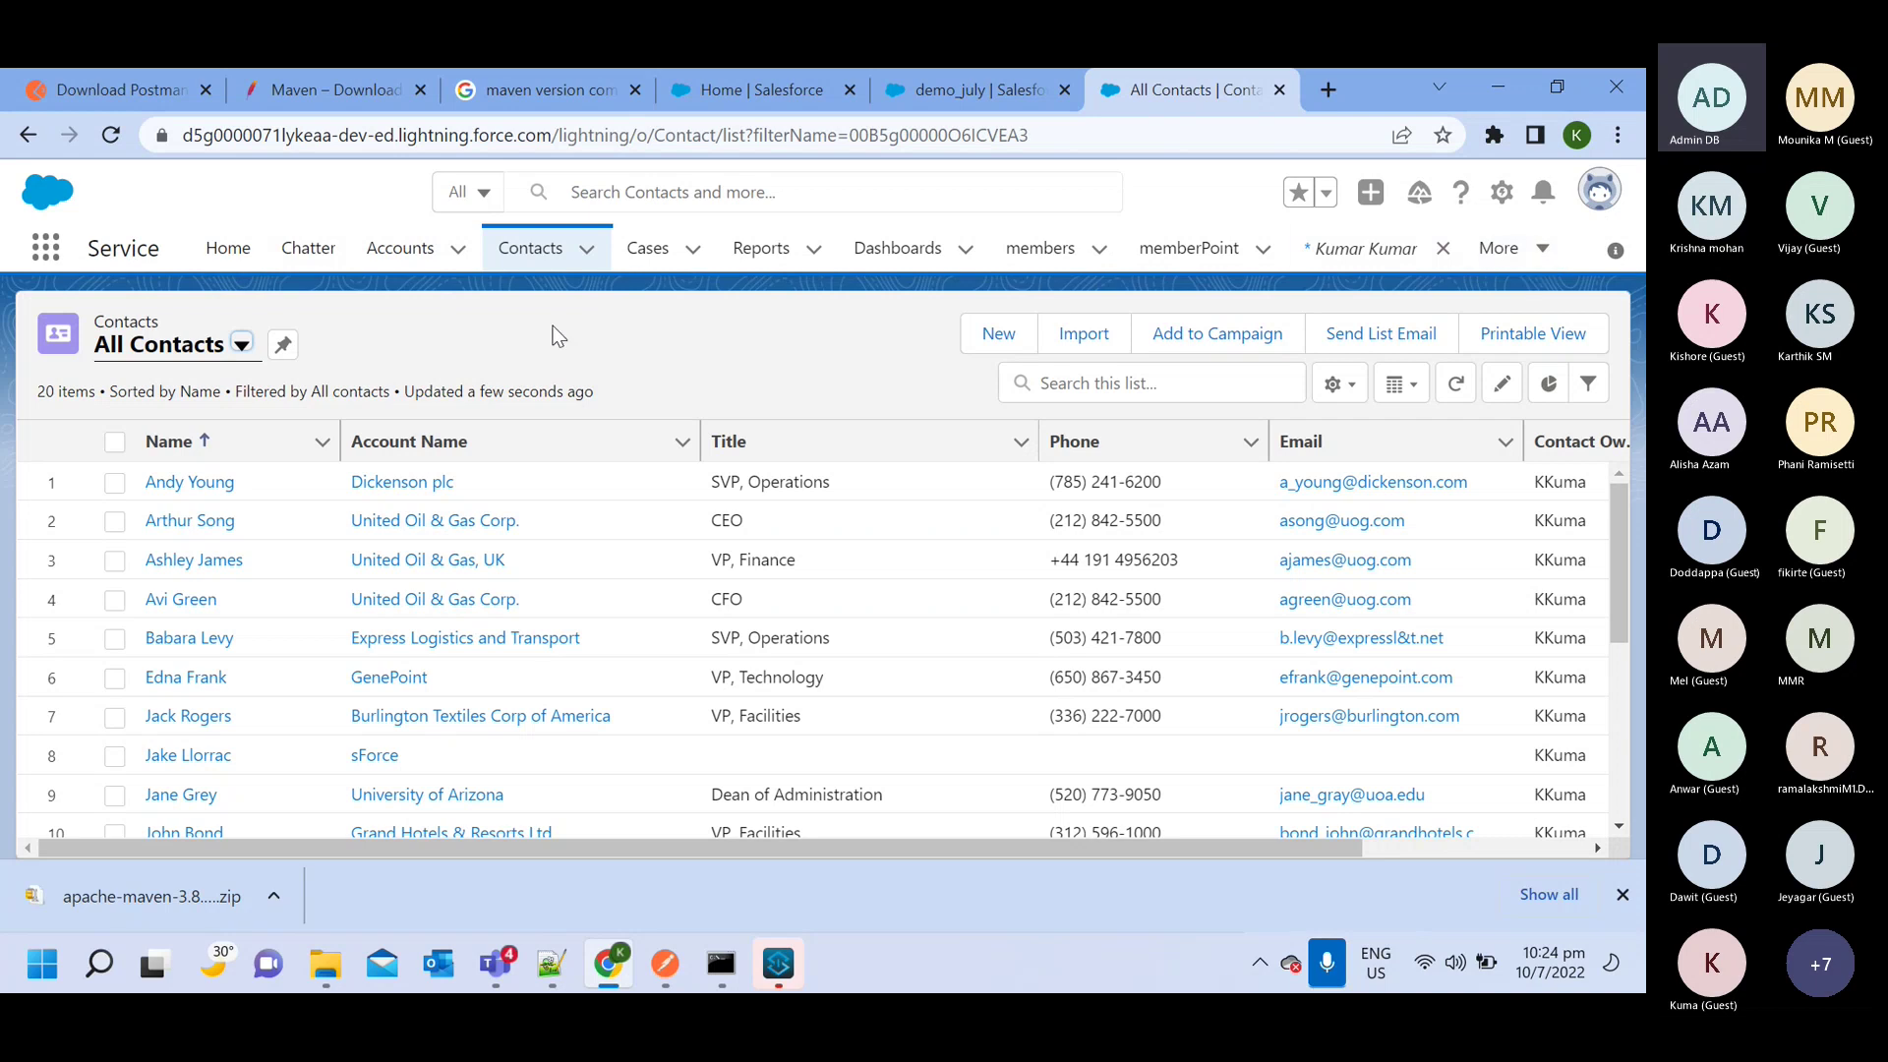
Step: Open the More dropdown listing memberTransaction, coupons, Transaction, Demo123 and Claim
click(1546, 250)
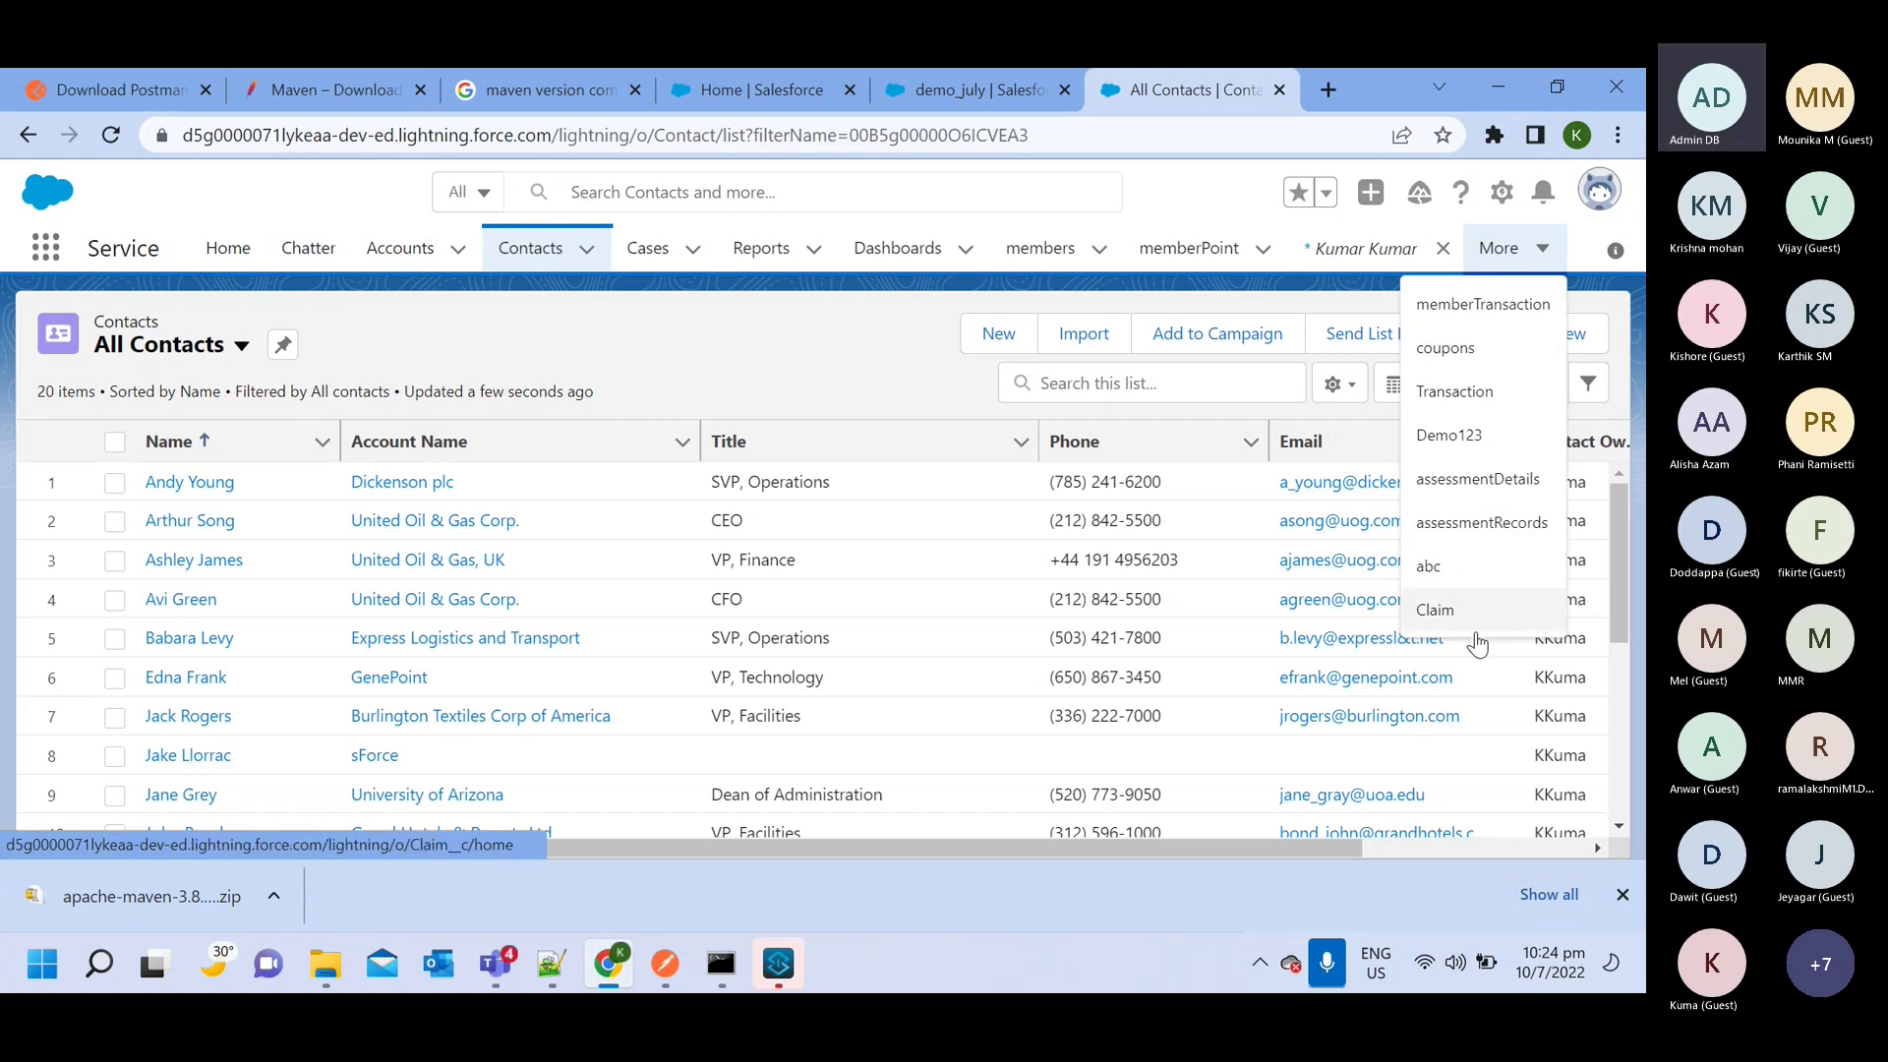
click(1184, 193)
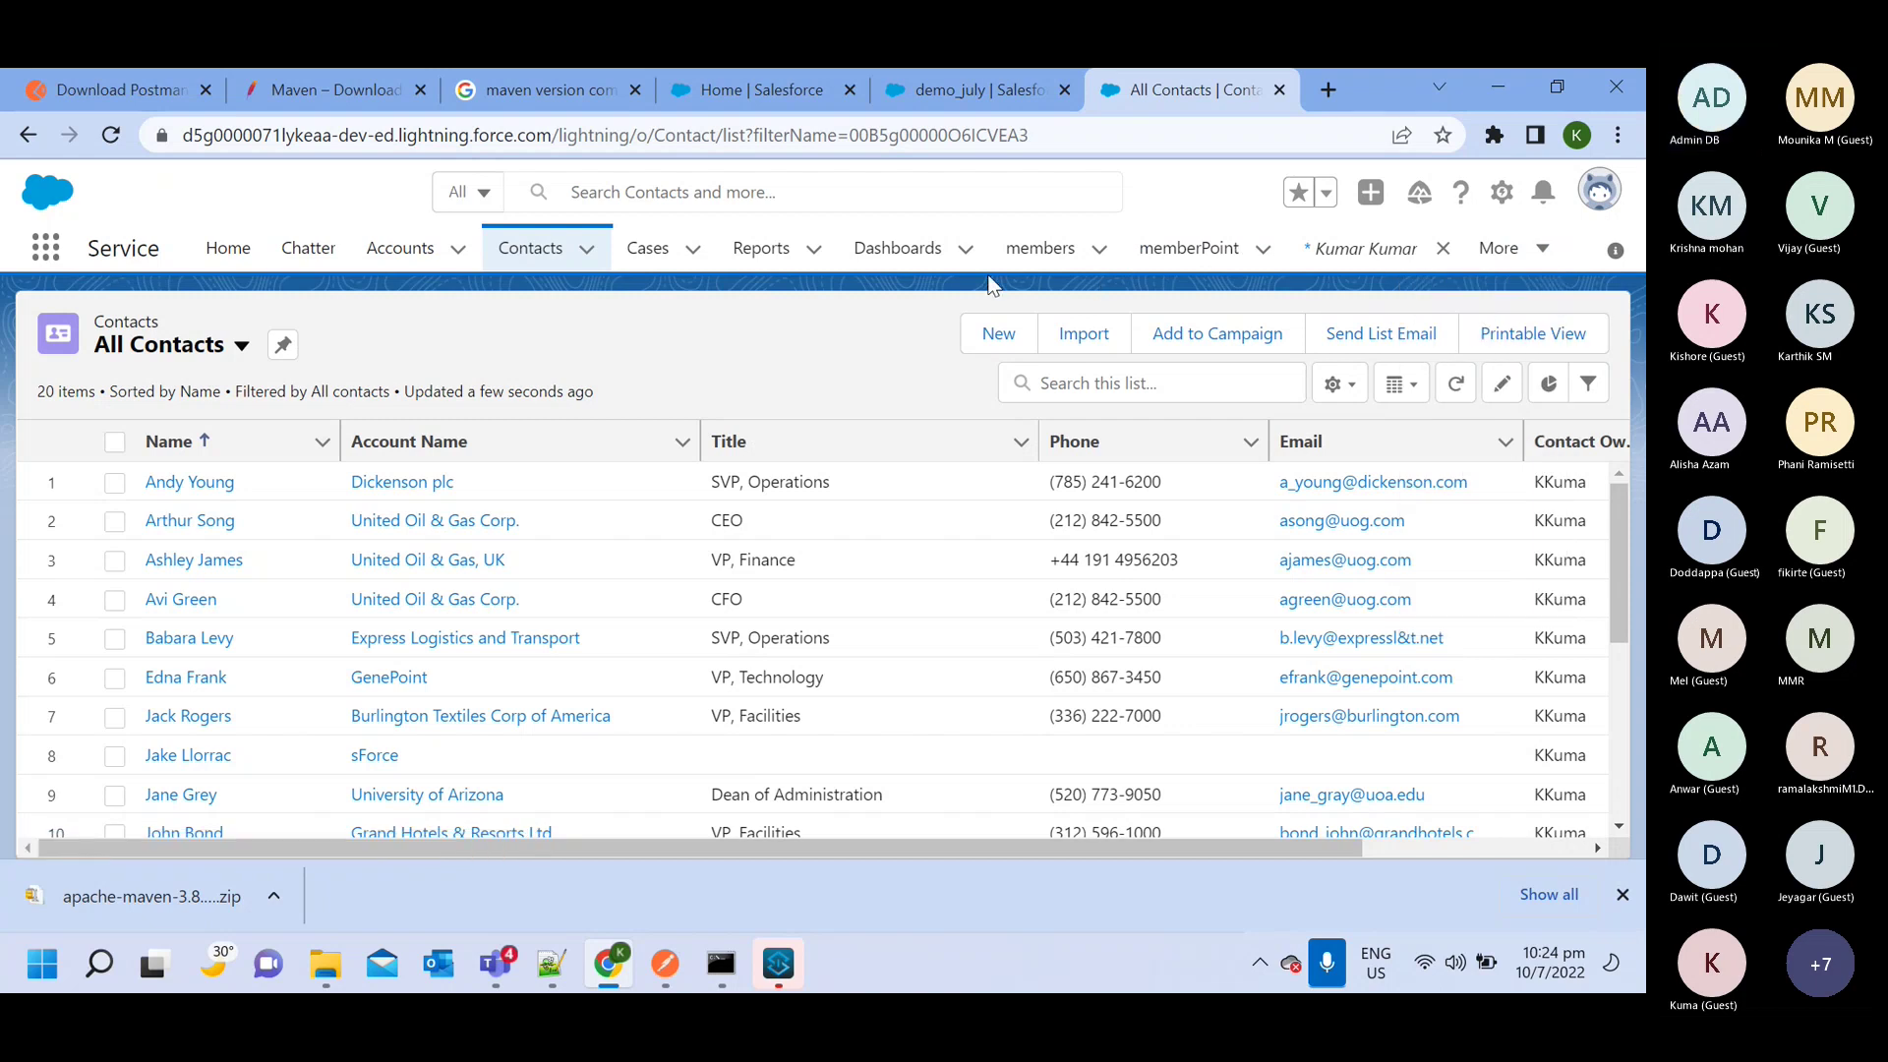
click(1539, 254)
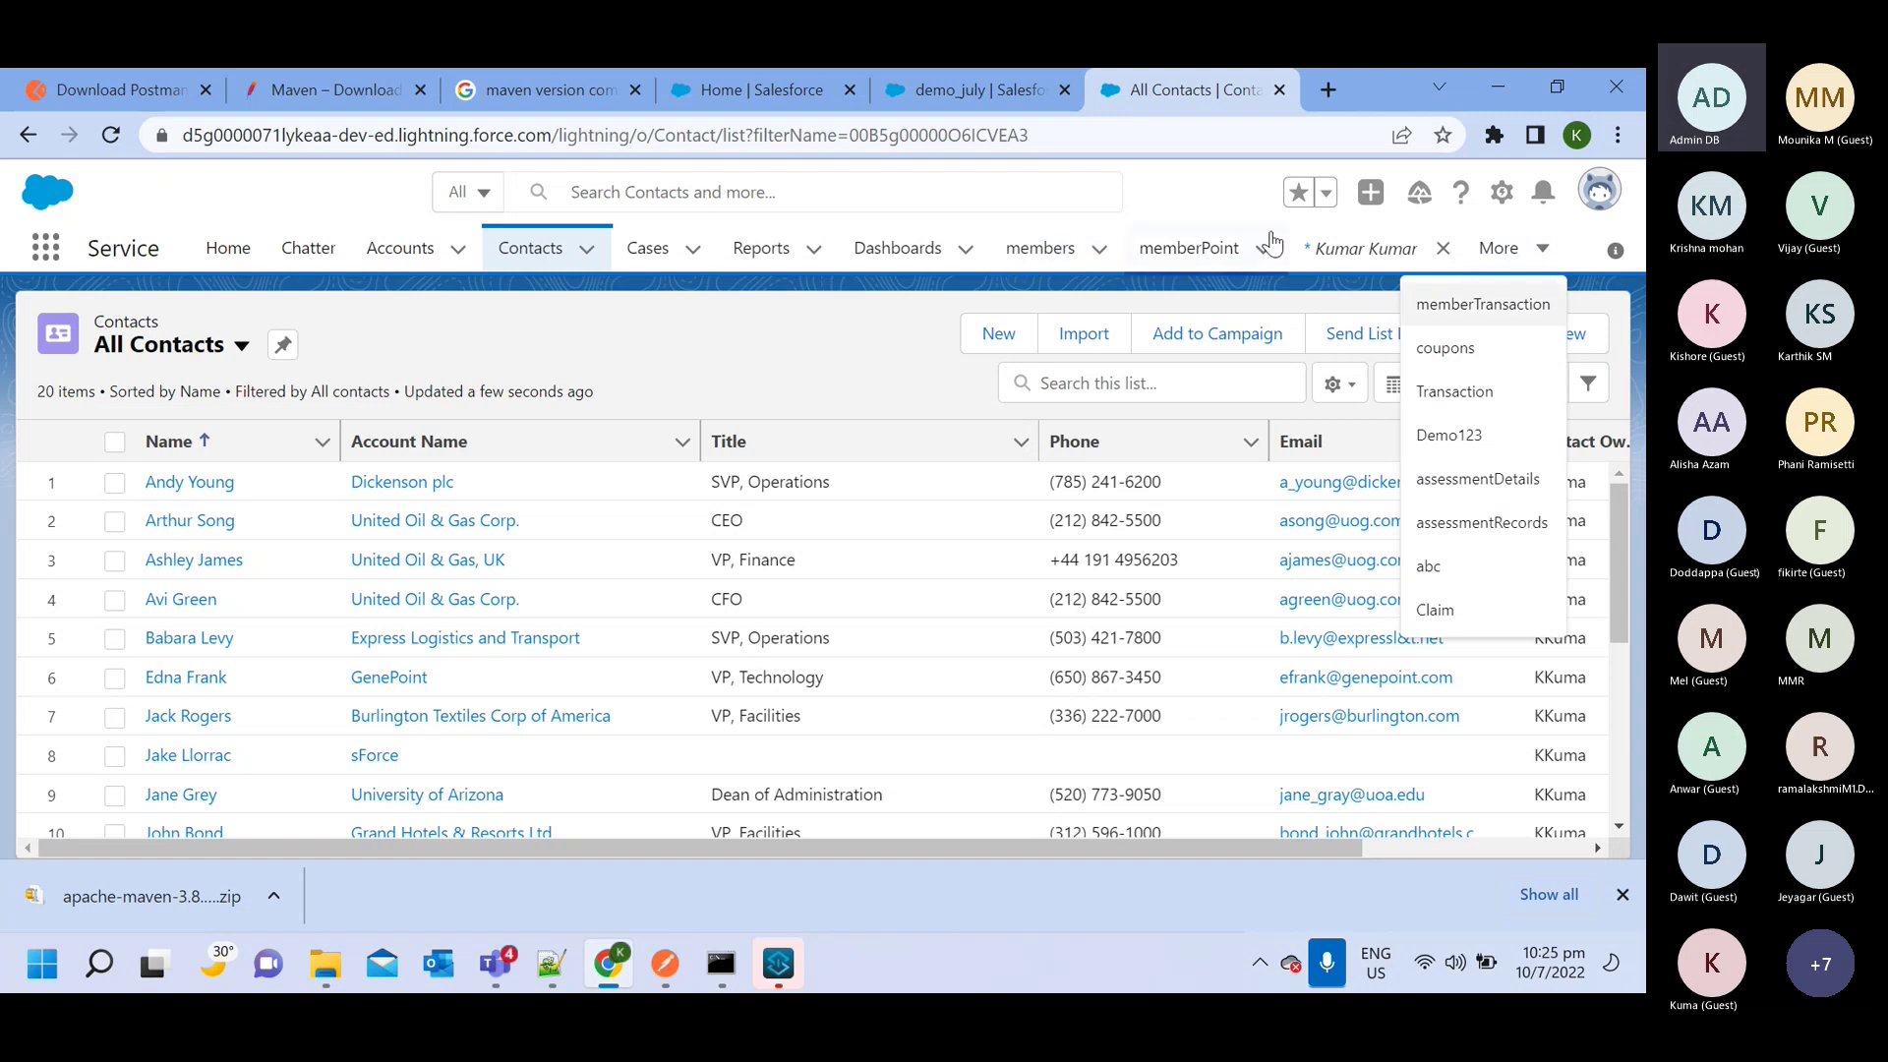
Step: Open Setup Home in a new tab from the gear menu, then return to demo_july's fields page
click(964, 93)
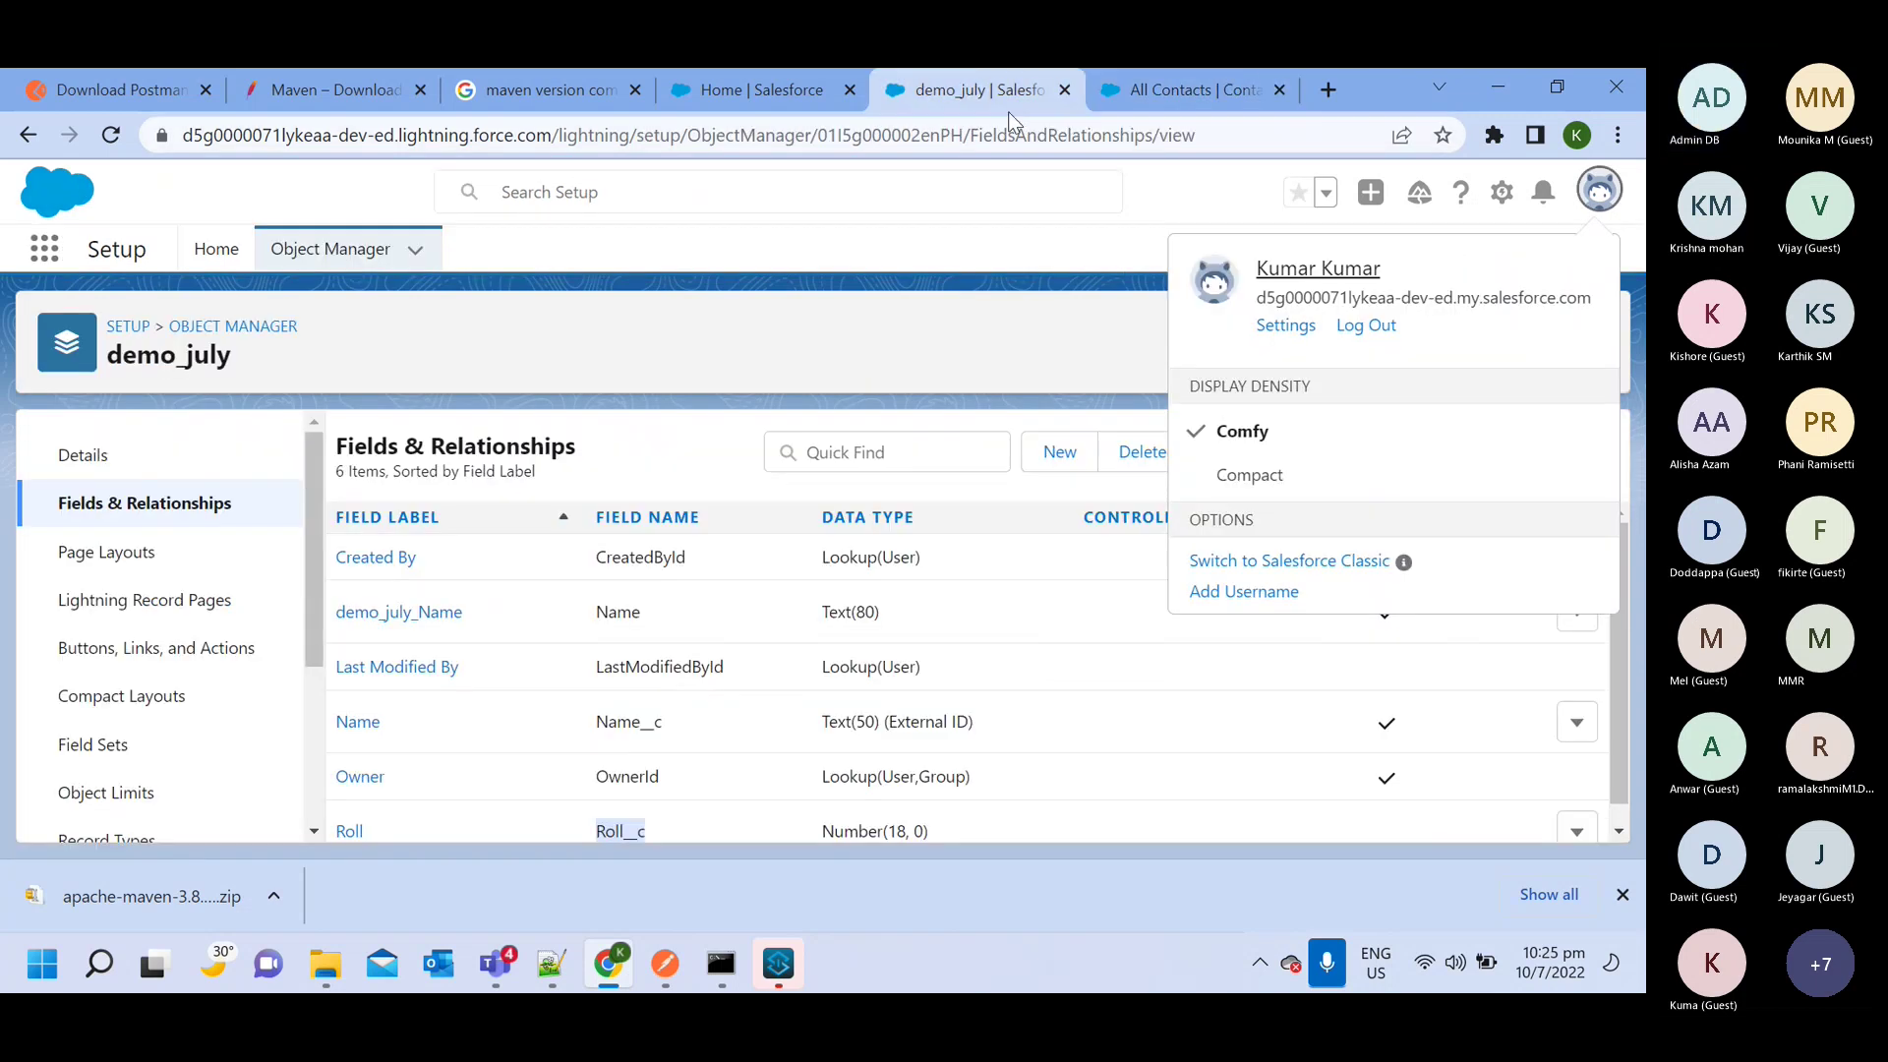
click(1504, 195)
right_click(1389, 266)
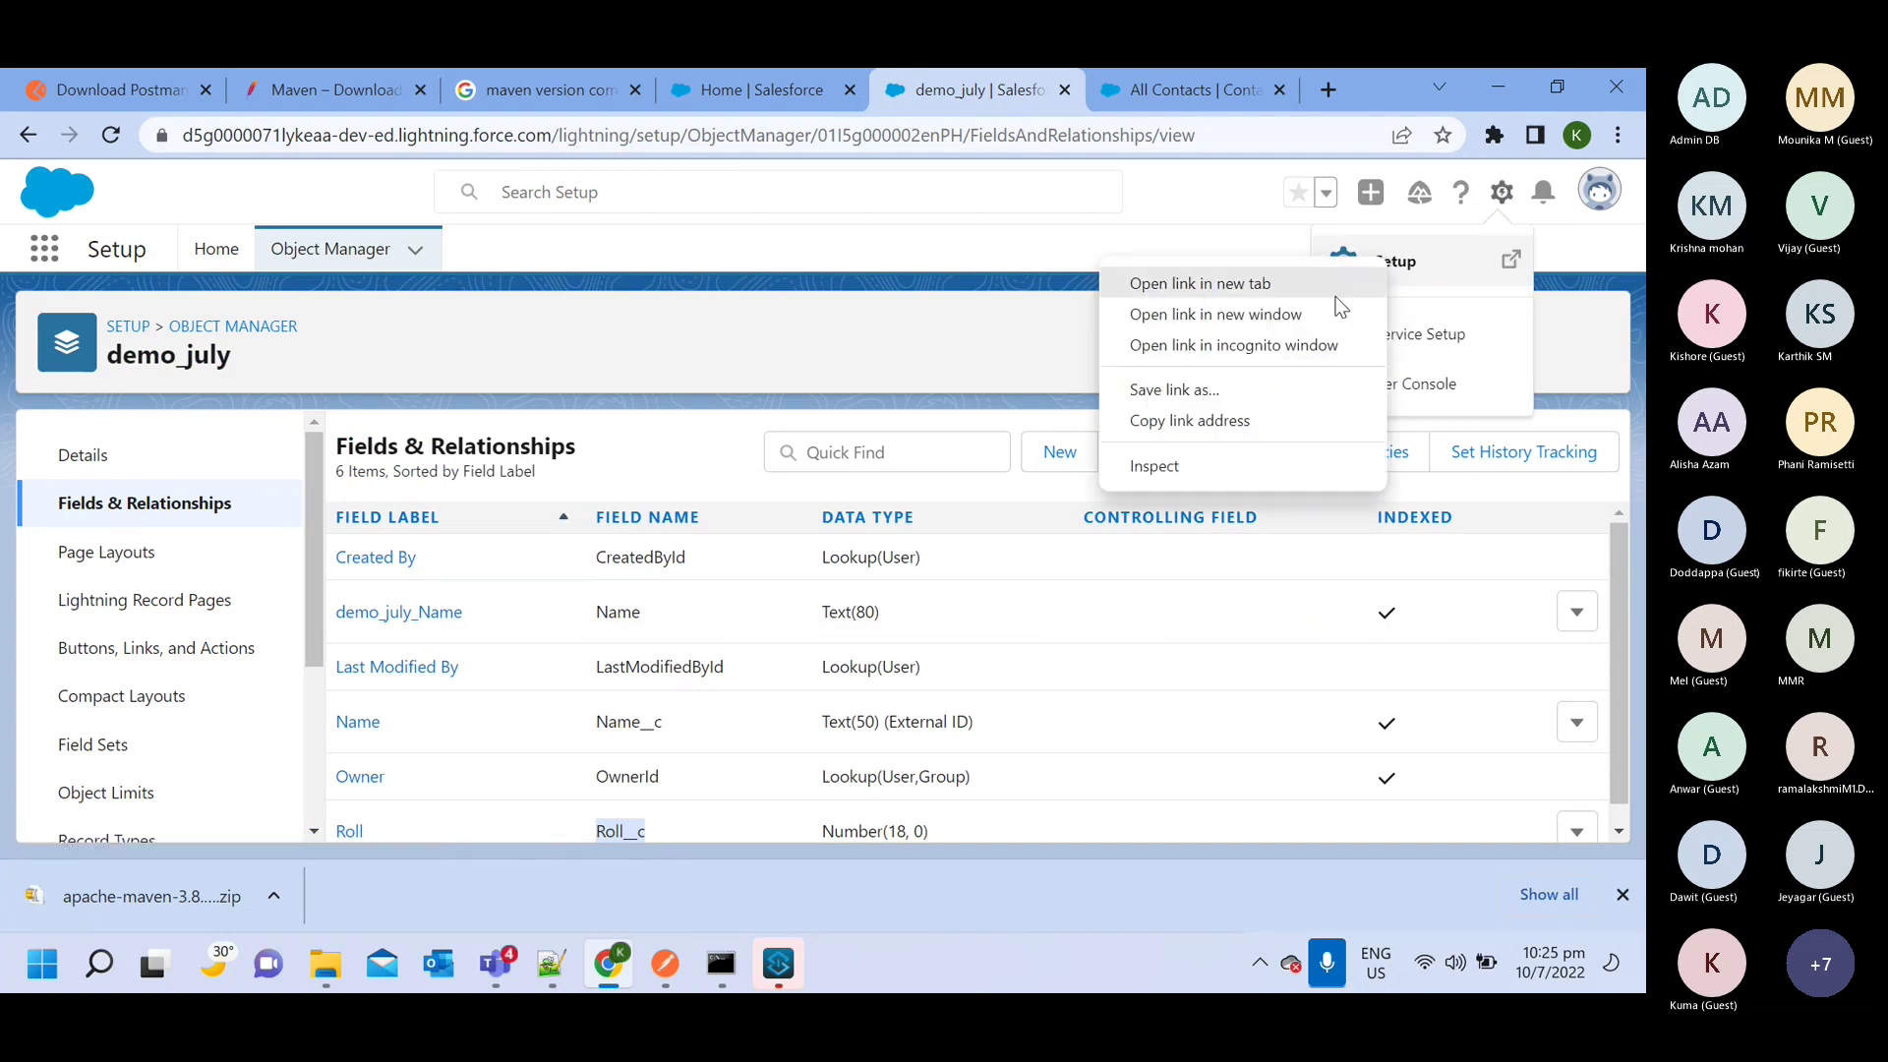
click(1308, 286)
click(1177, 95)
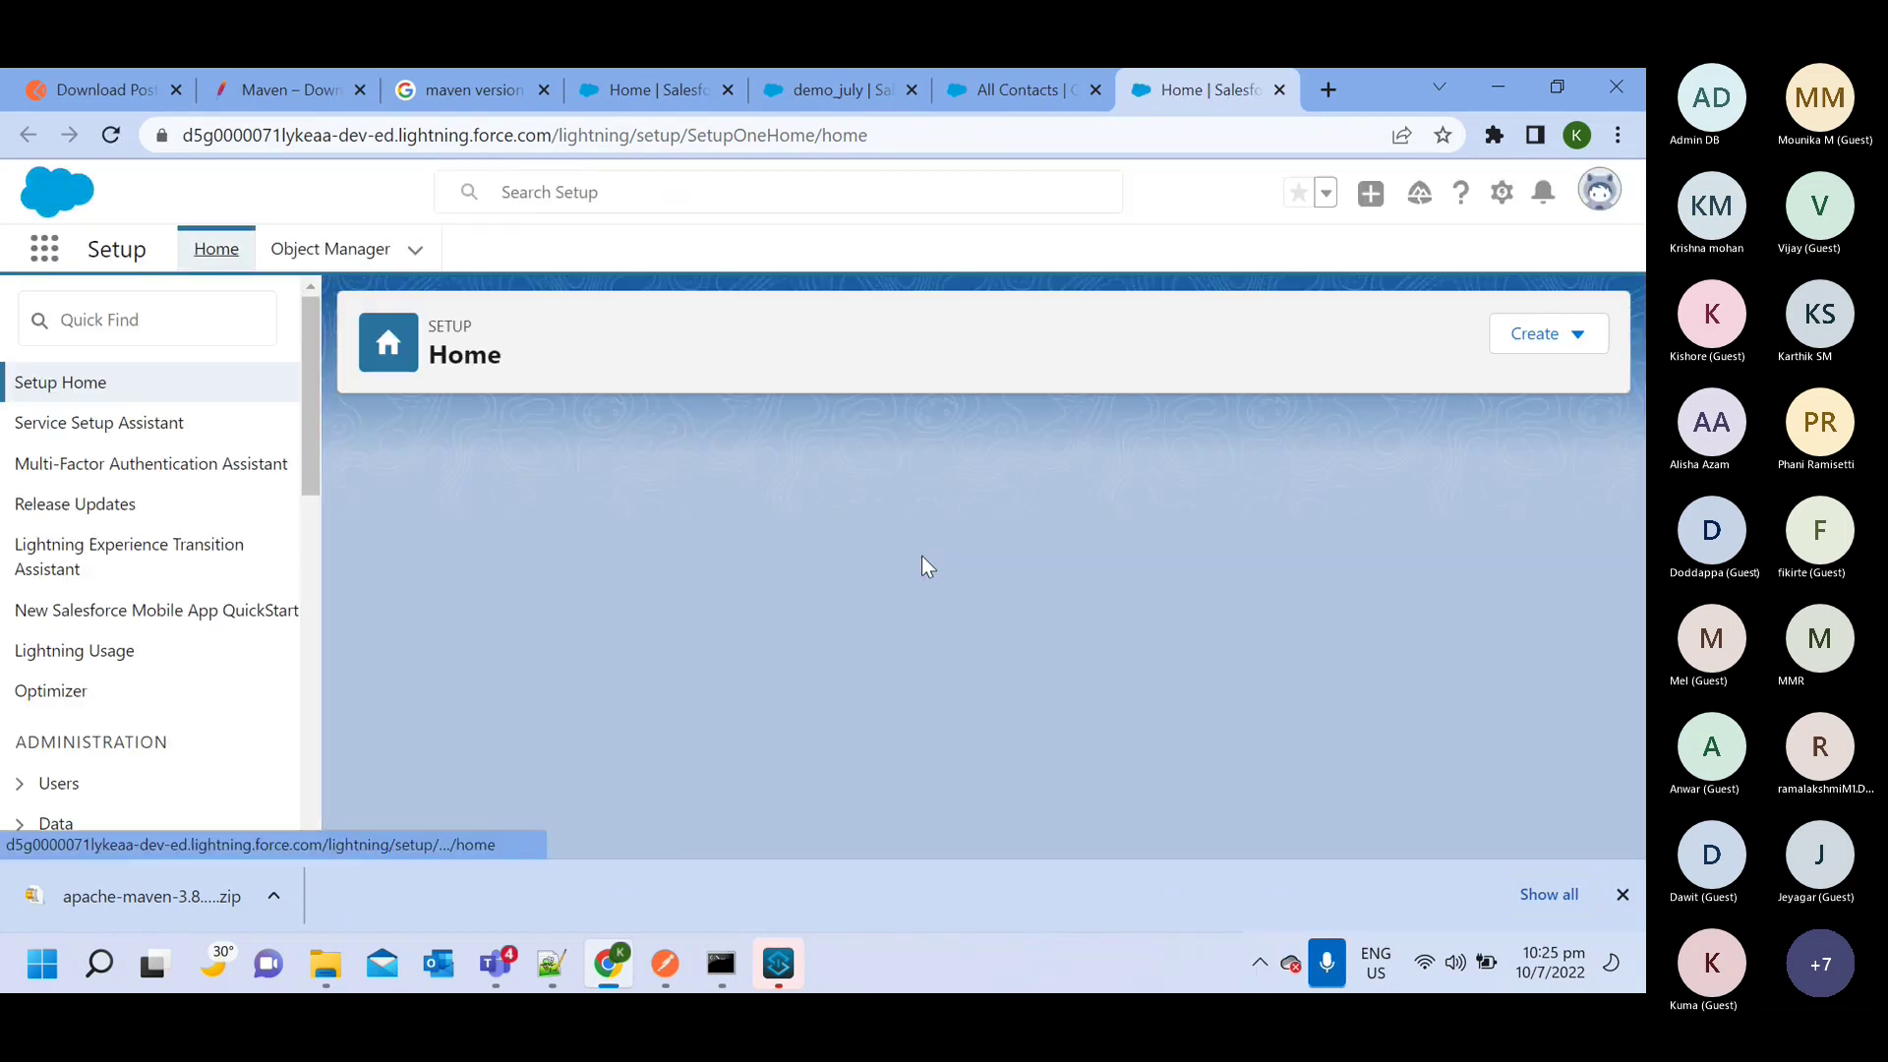
click(829, 95)
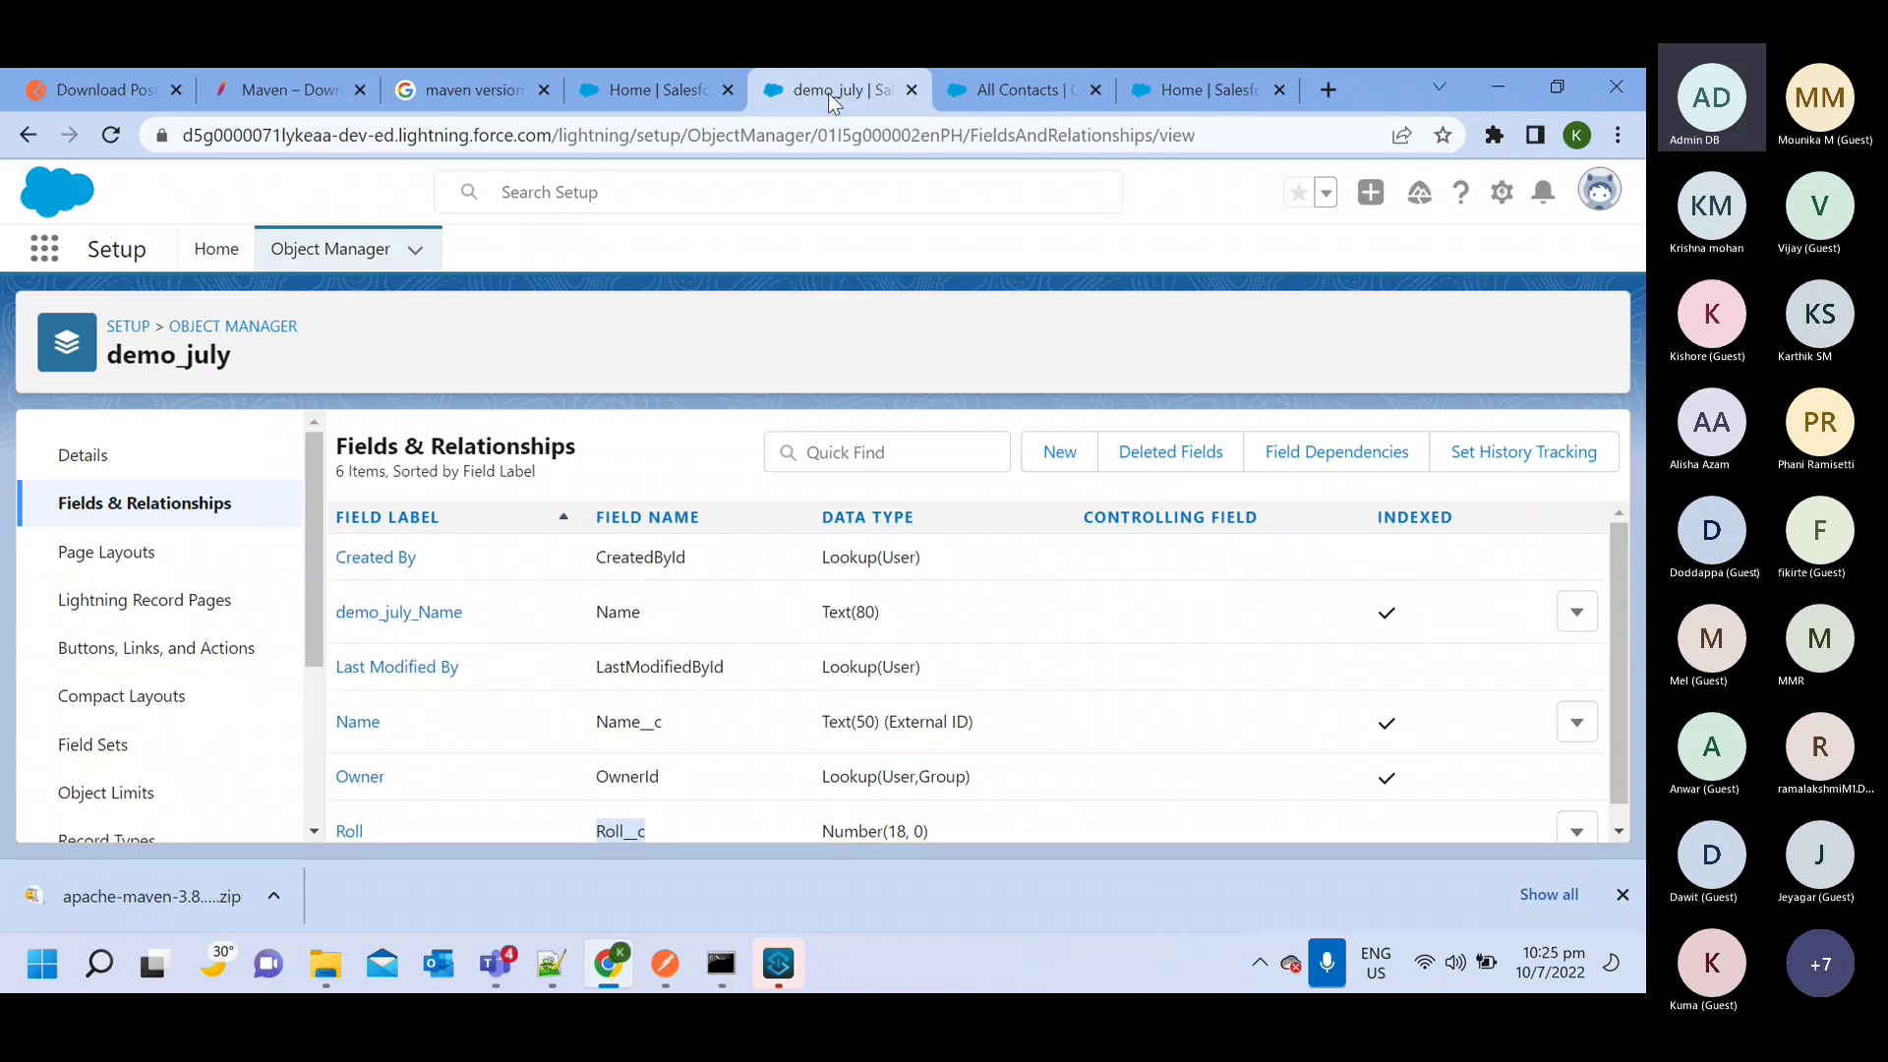
Step: Search Quick Find for 'tabs' and open the Tabs page to browse the Custom Object Tabs
click(1502, 192)
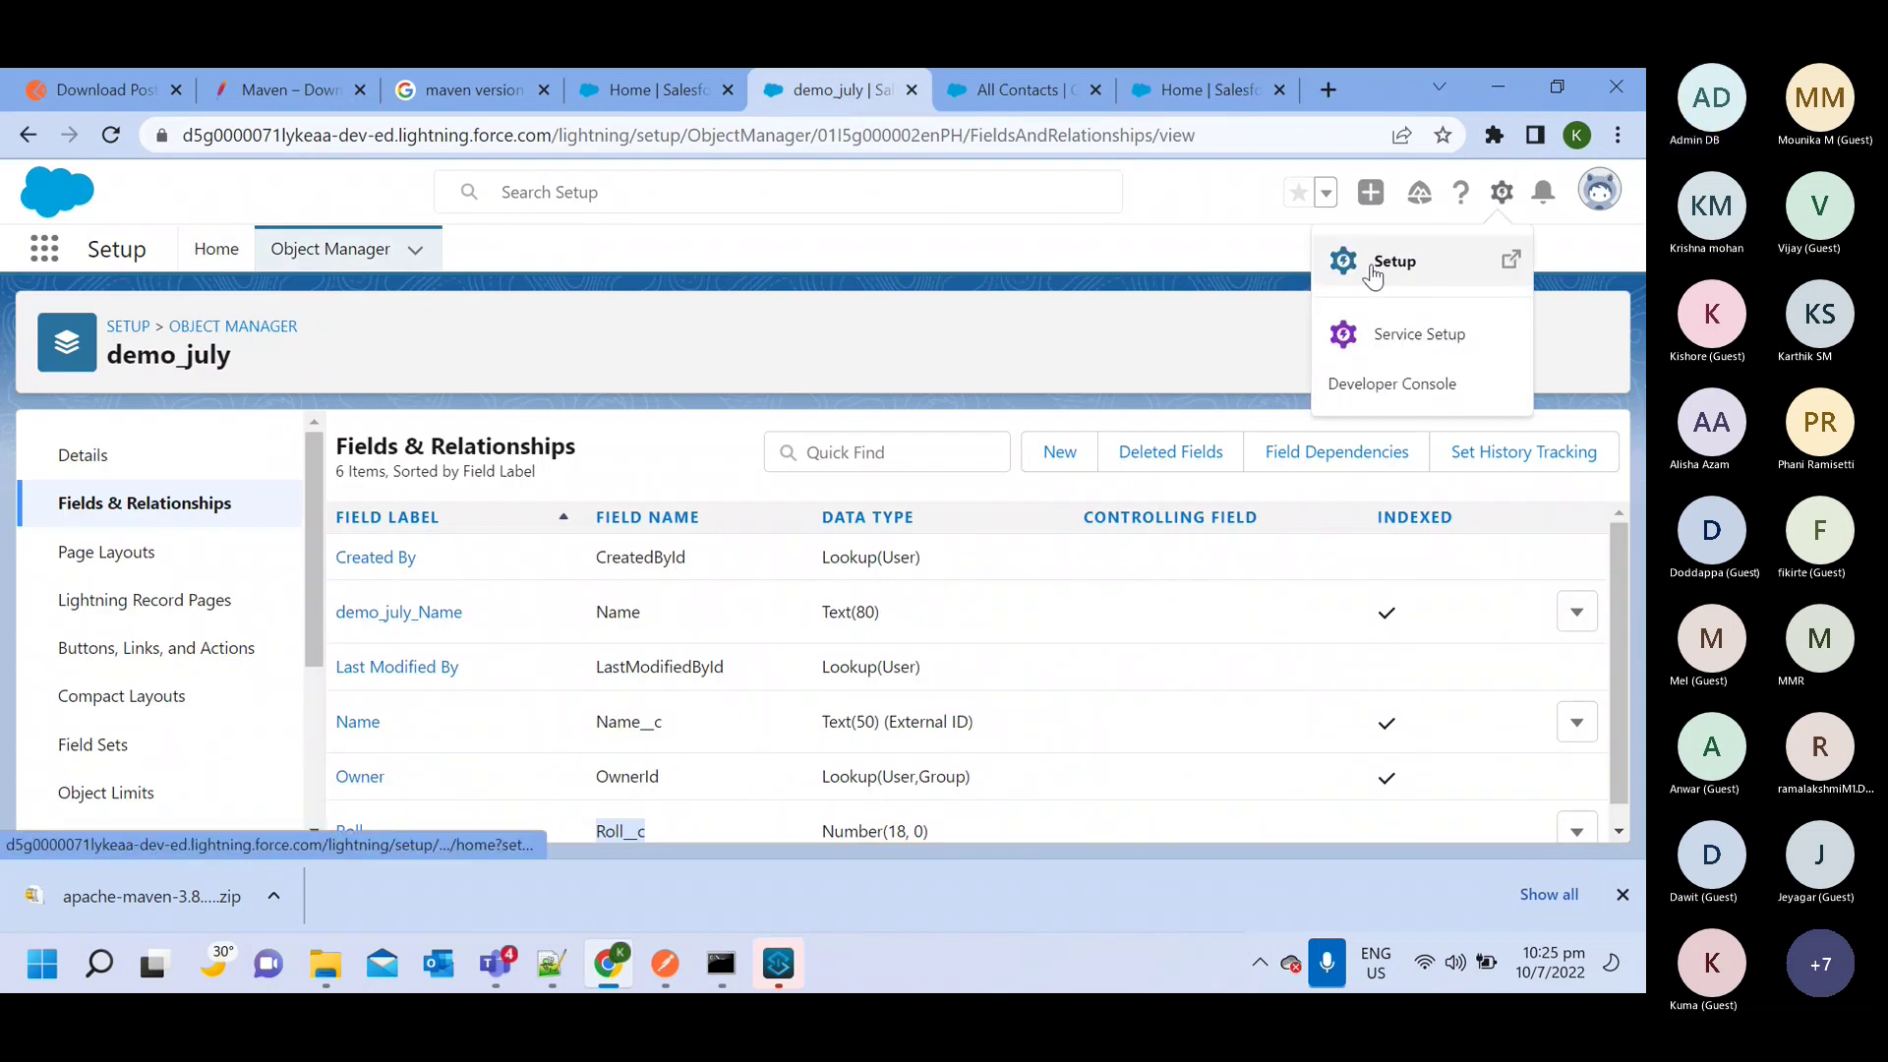
click(1219, 89)
click(163, 329)
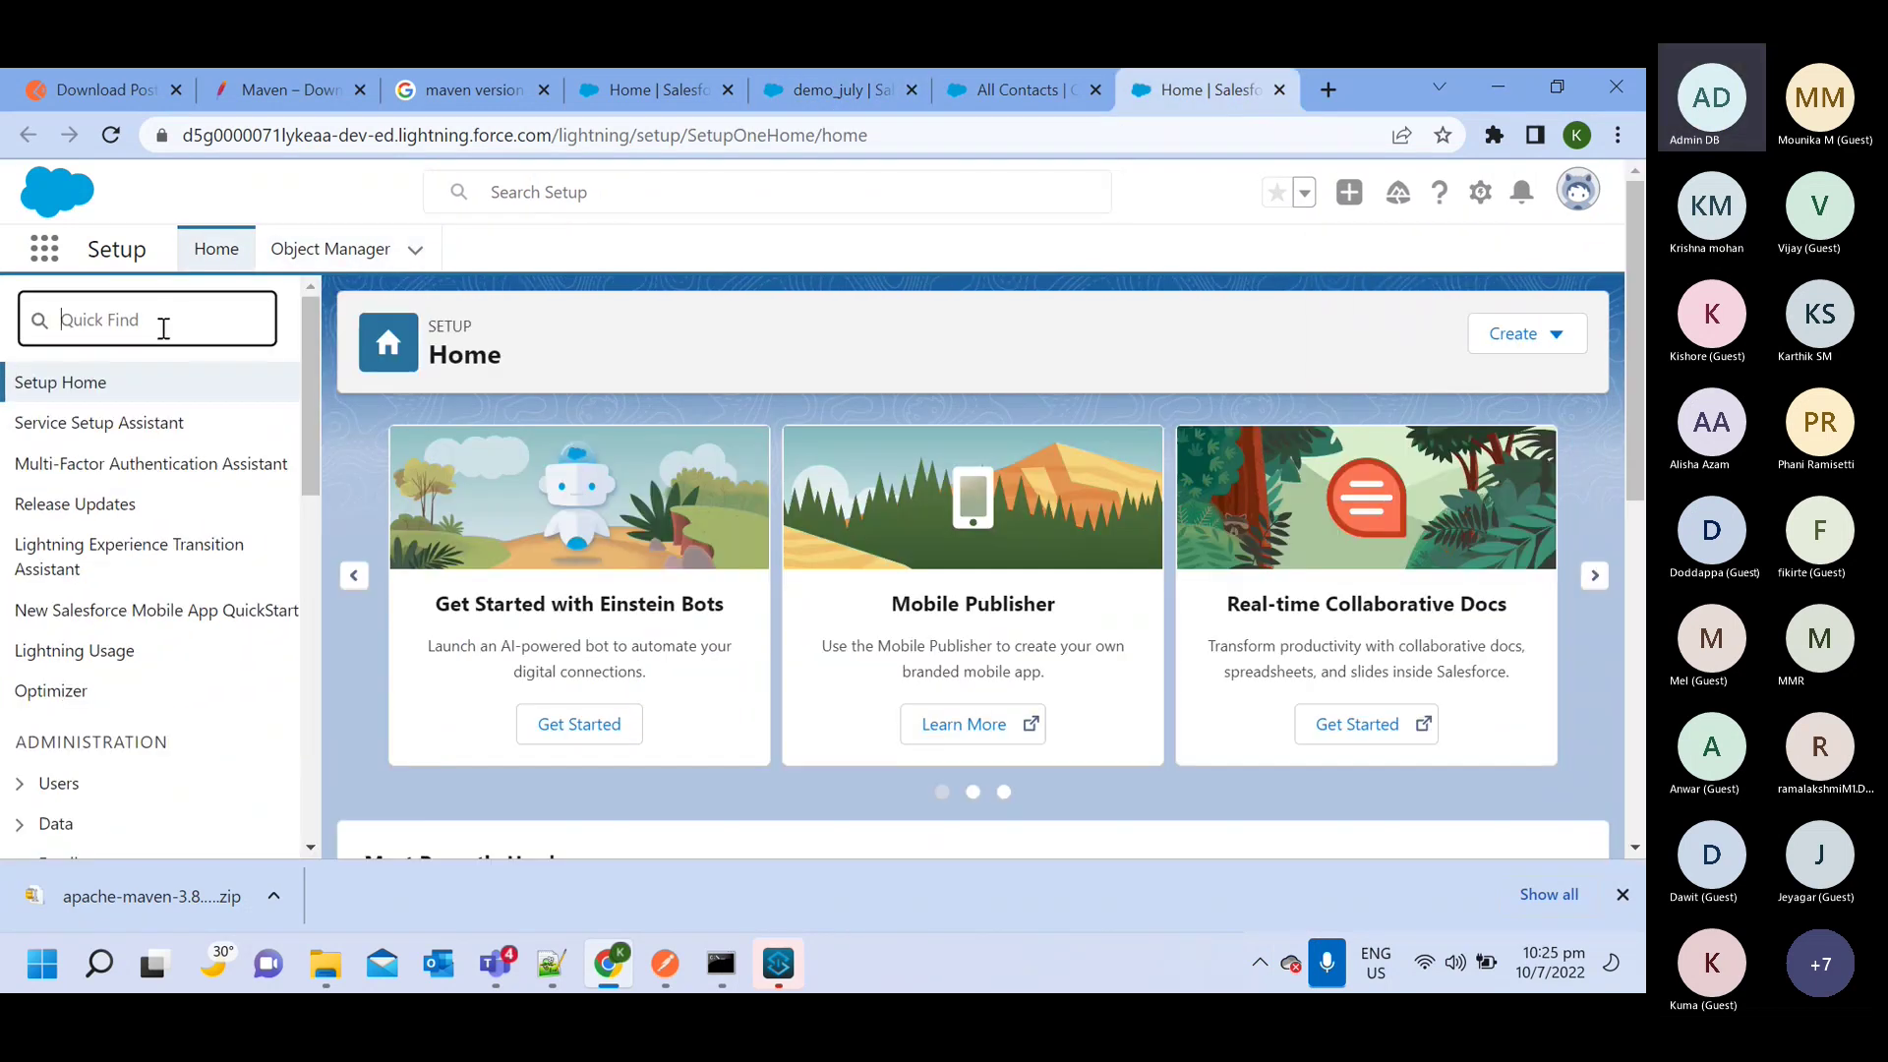
text(t)
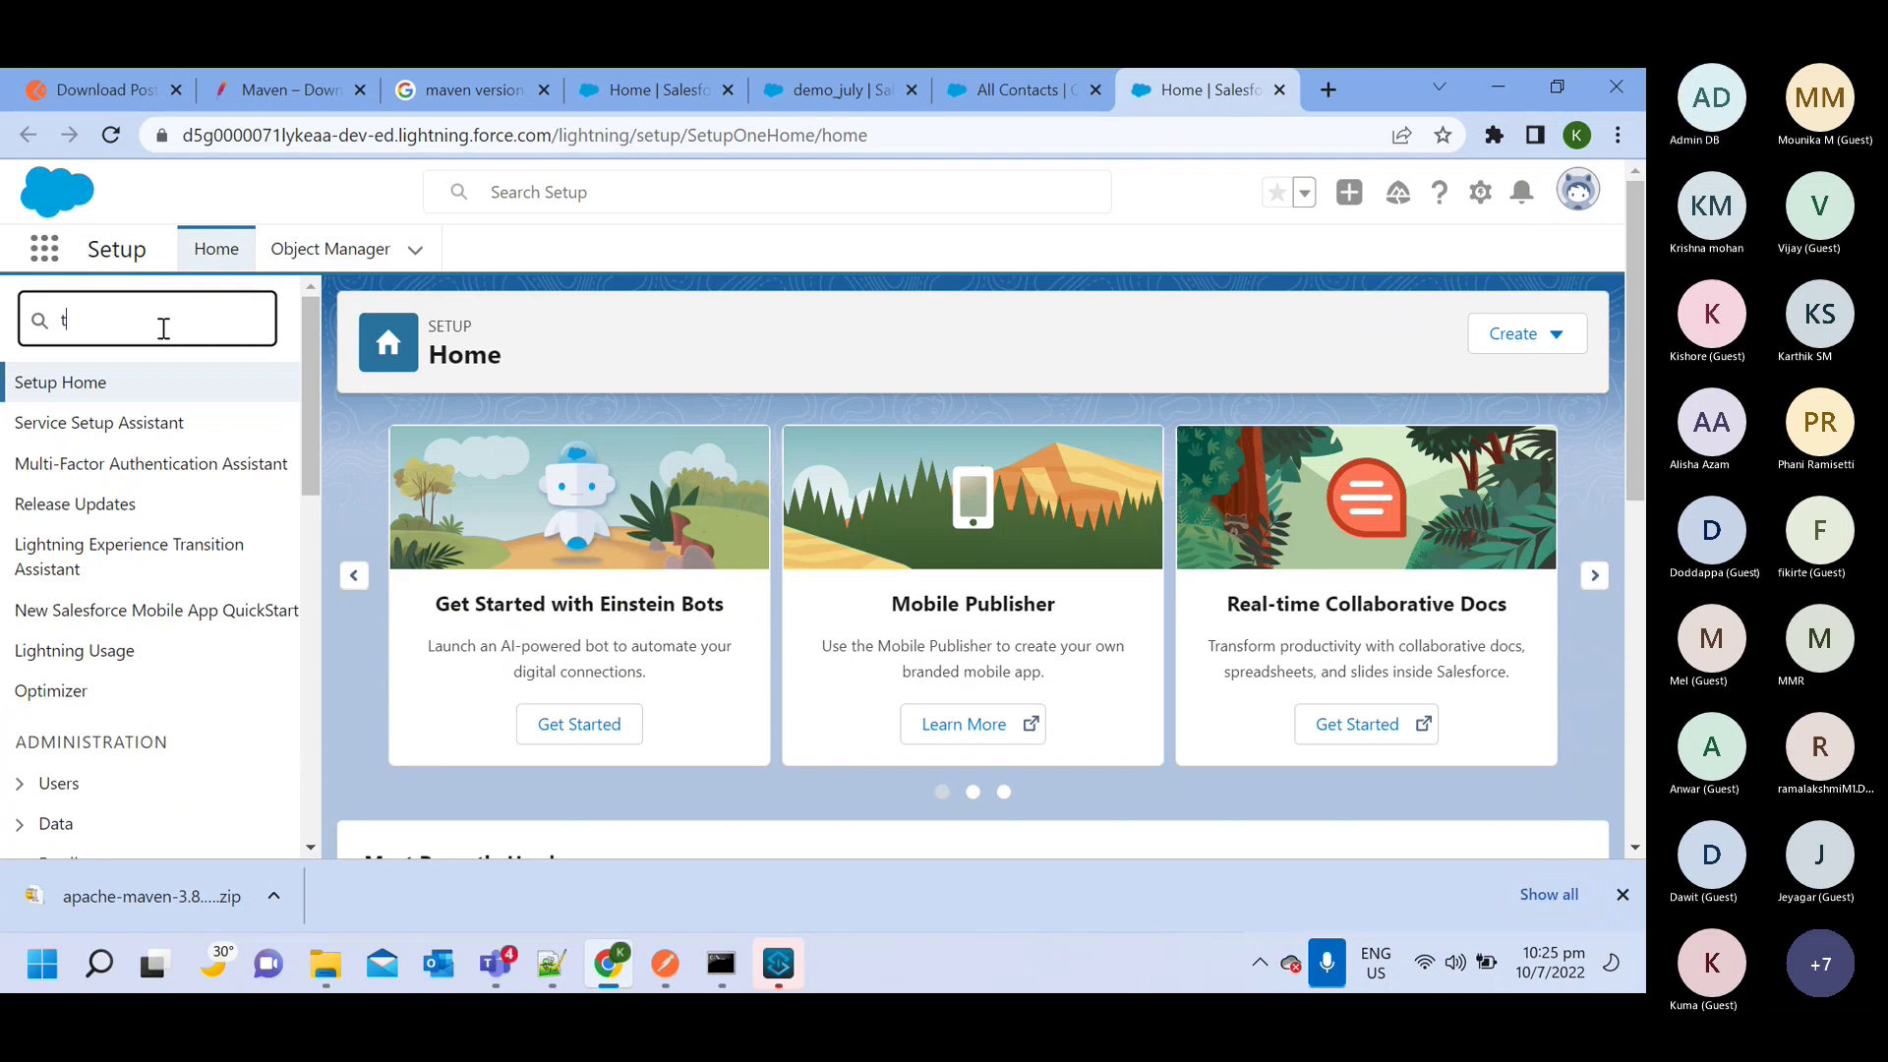
text(abs)
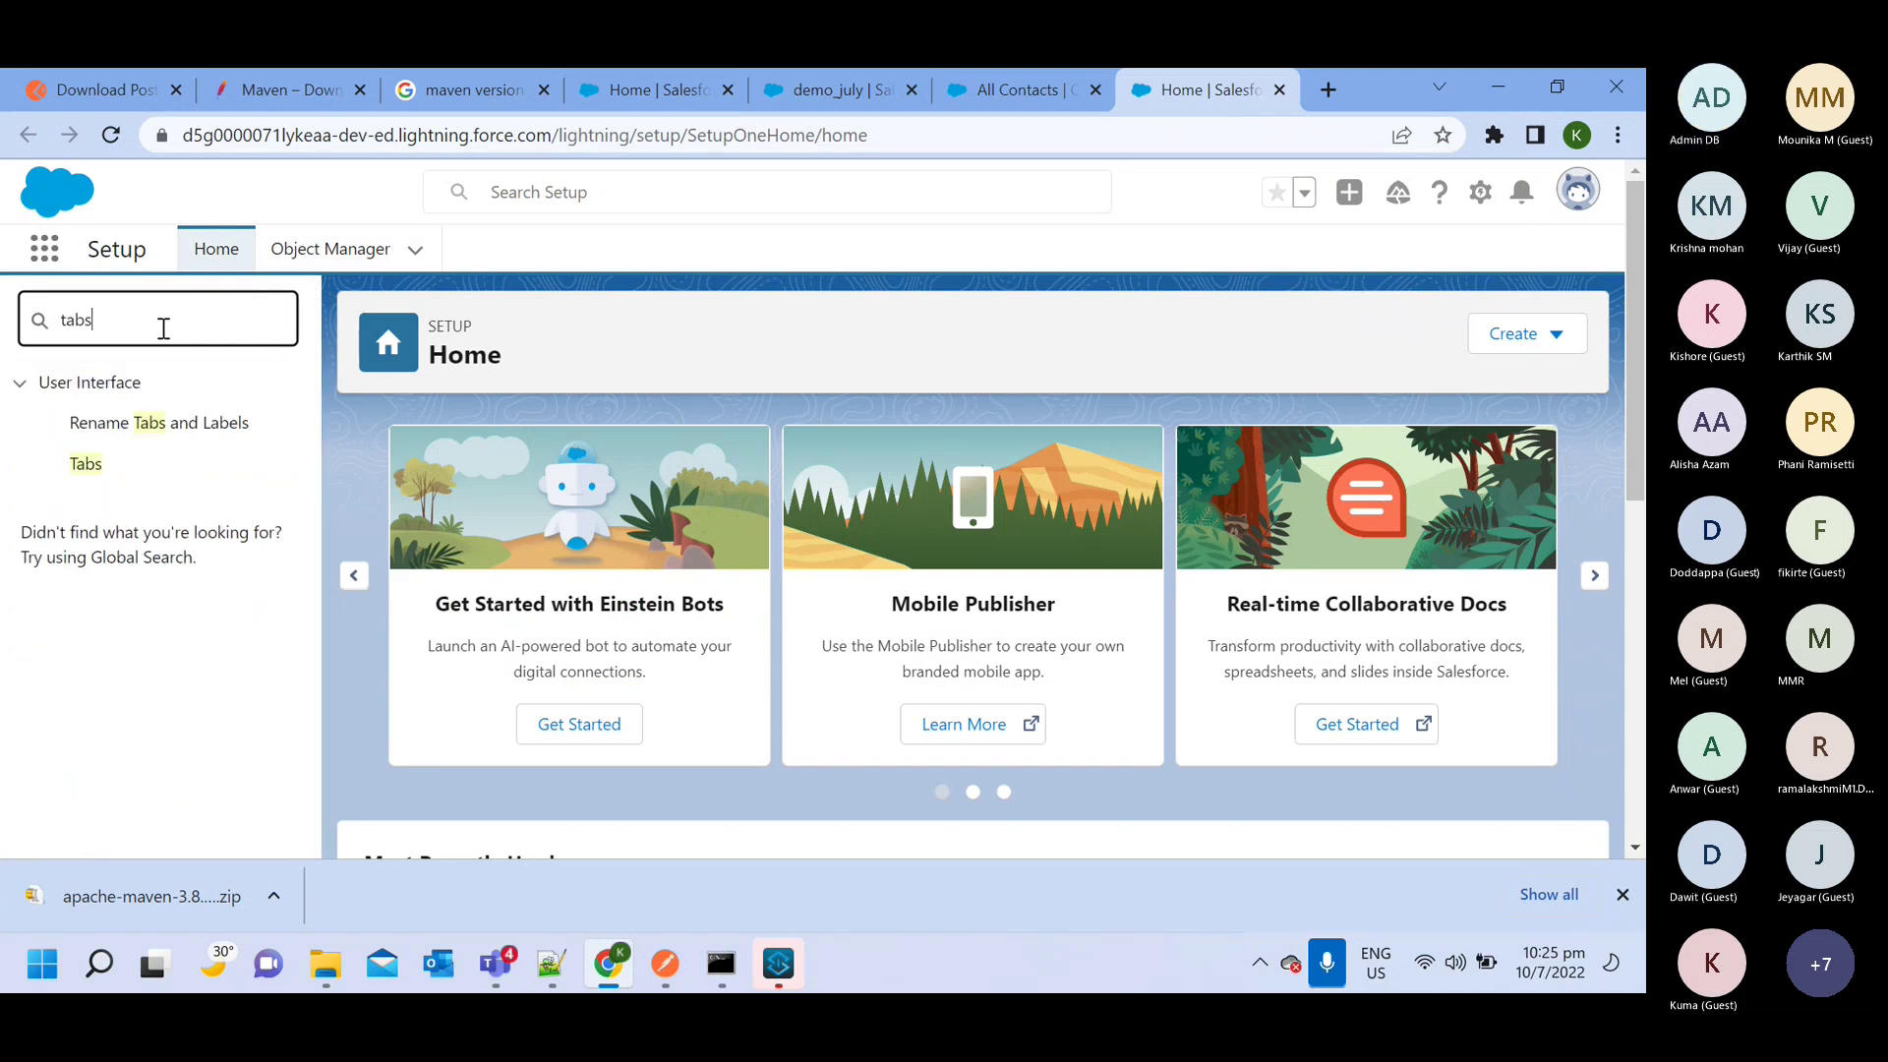
click(103, 470)
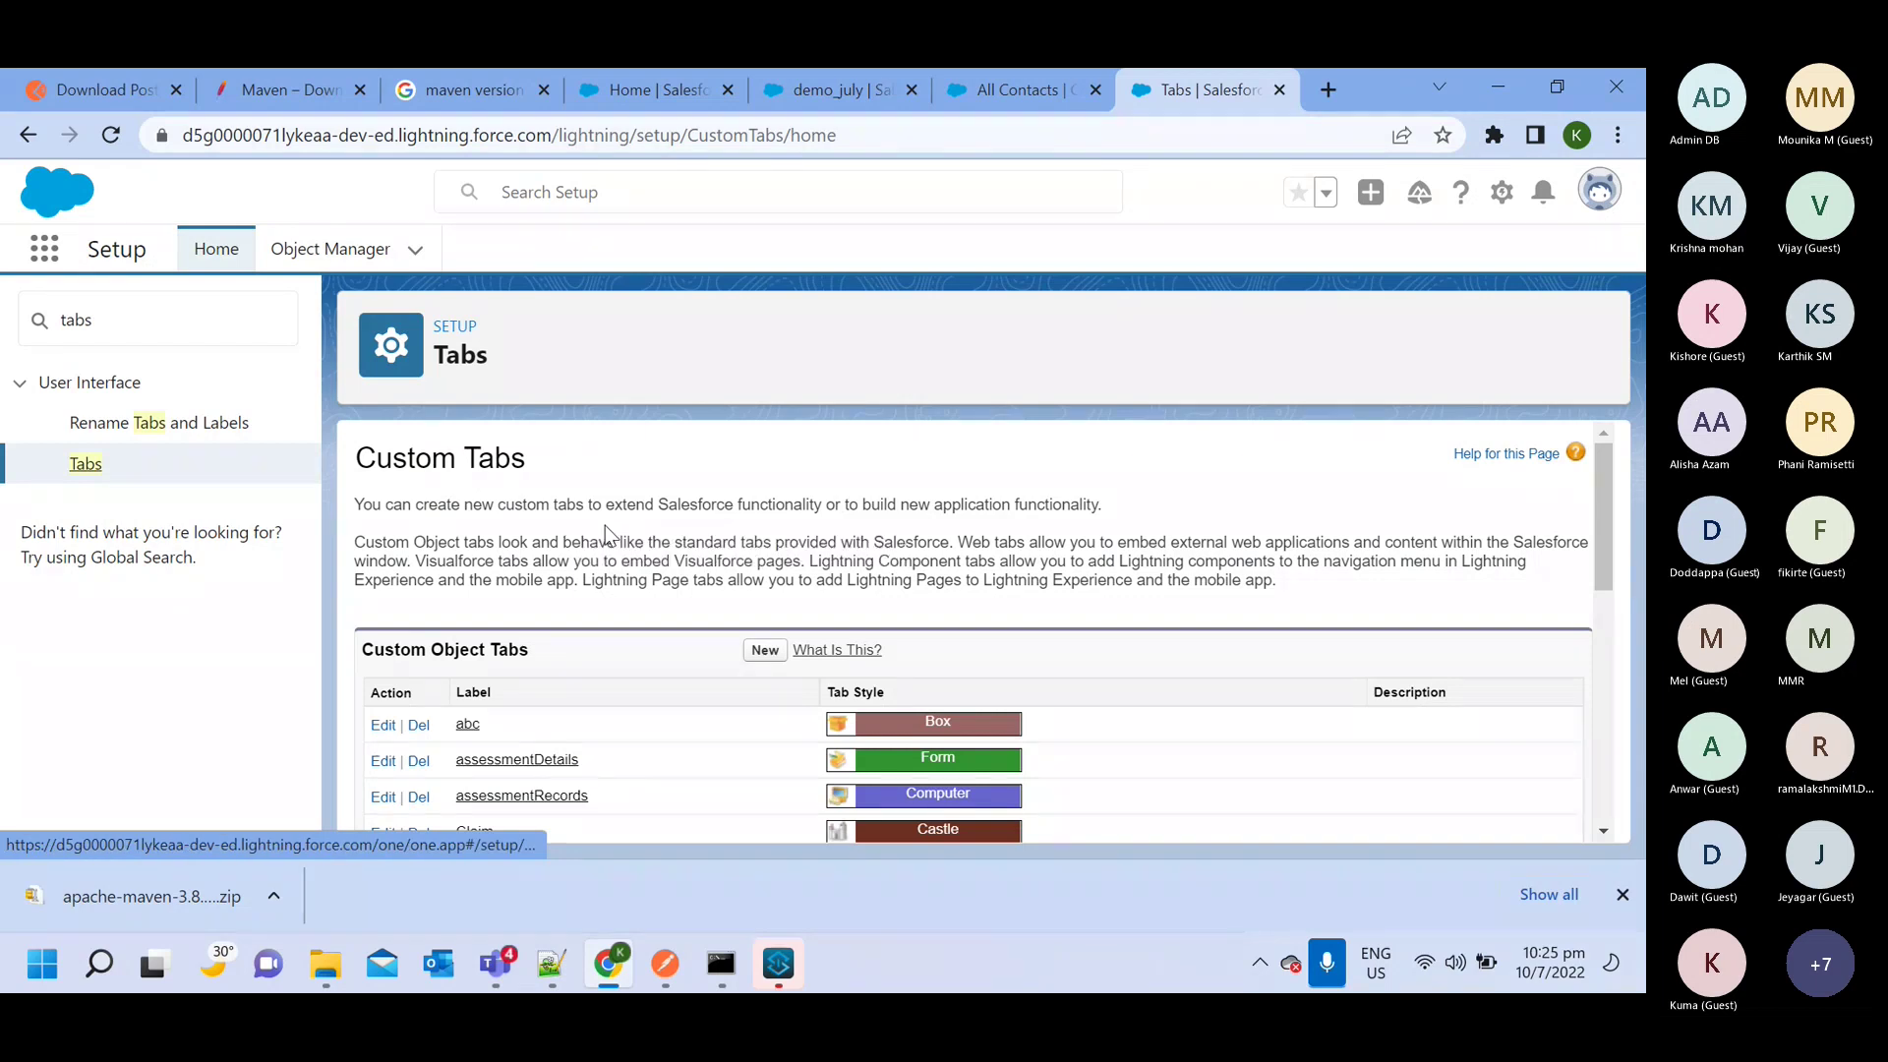
scroll(657, 529, down, 1)
scroll(657, 529, down, 1)
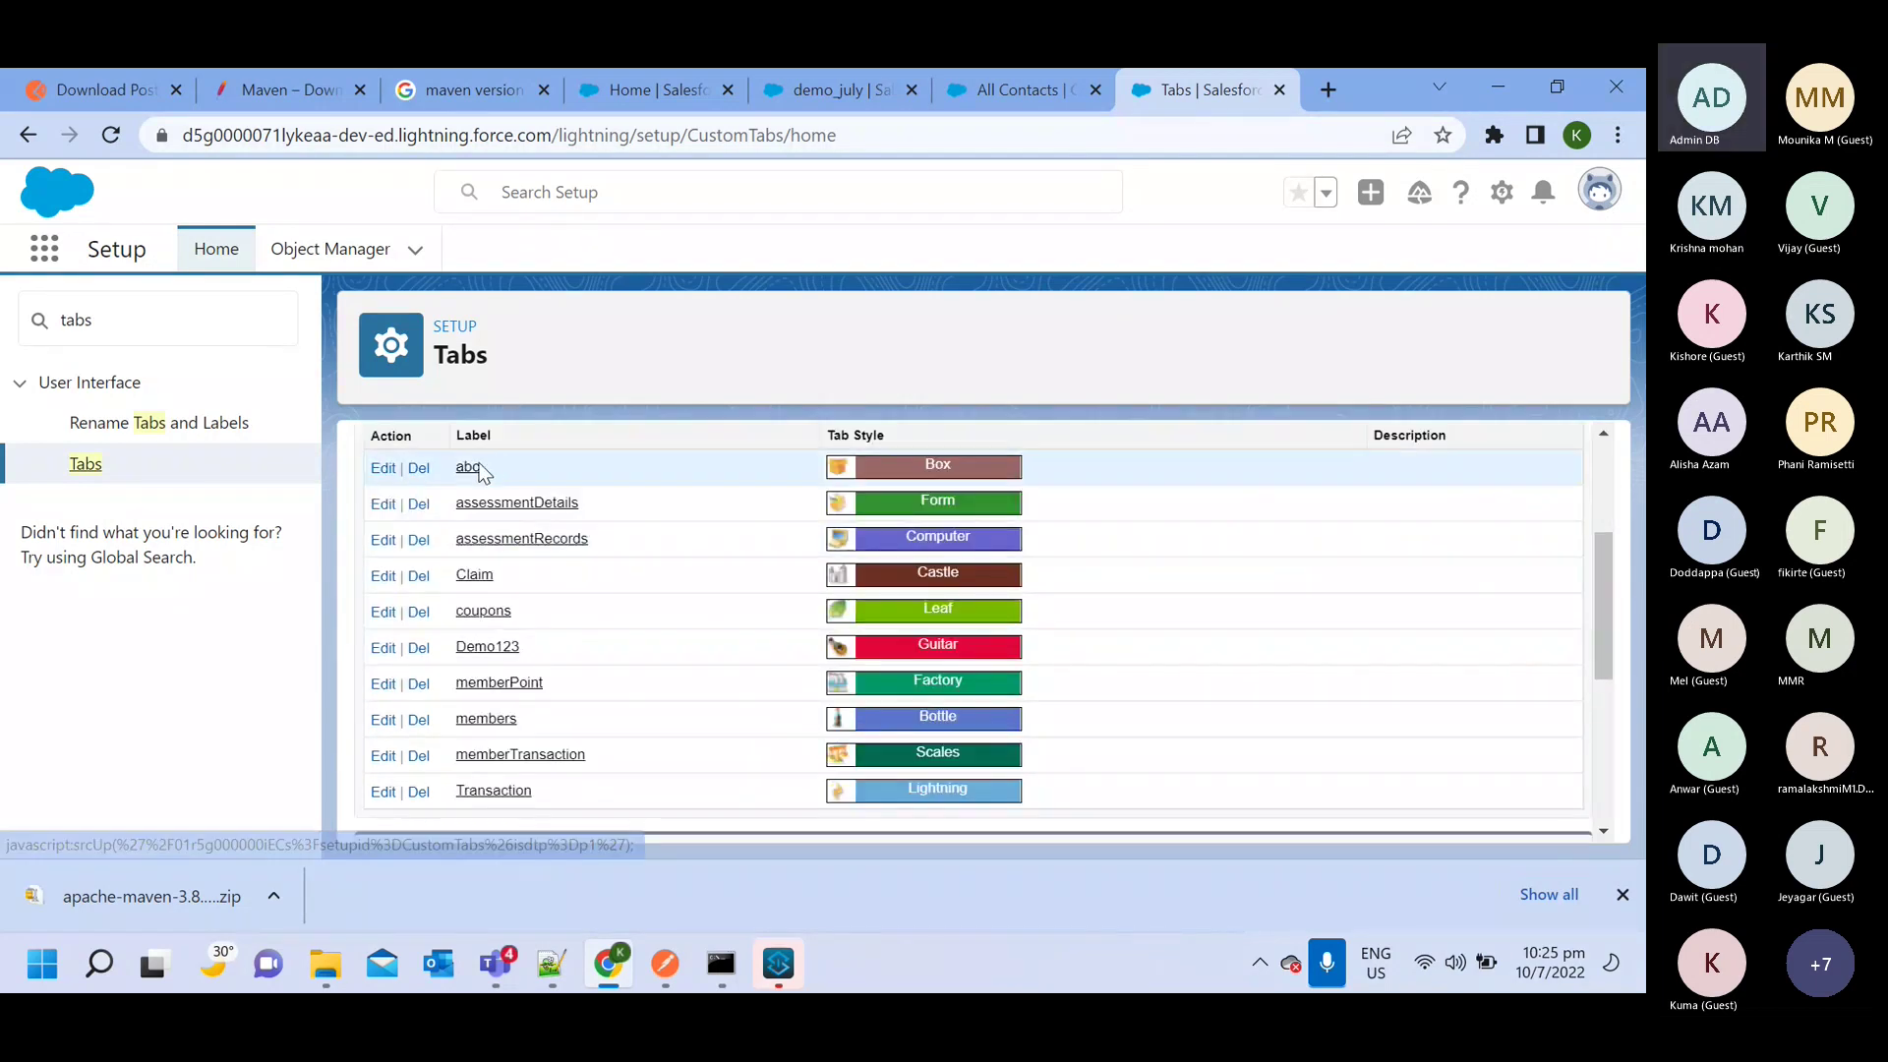
scroll(468, 685, down, 1)
scroll(489, 629, up, 10)
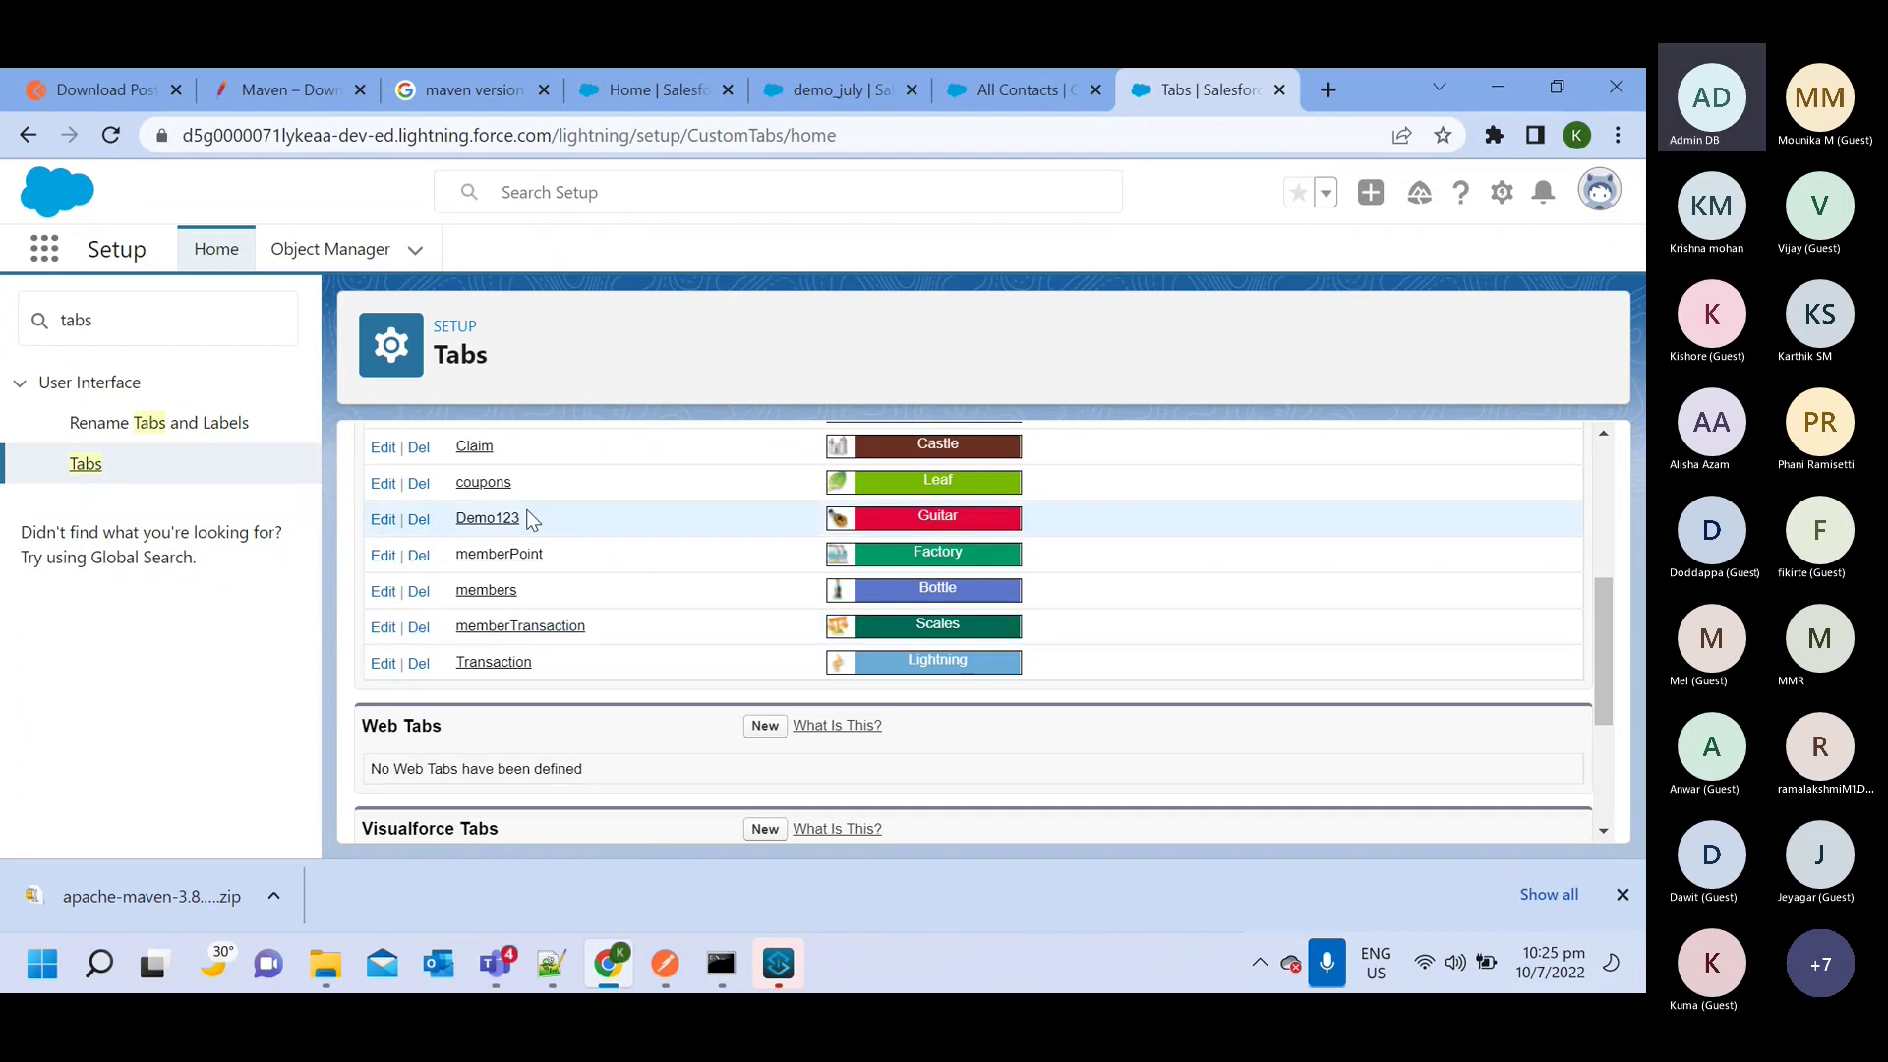
scroll(498, 697, down, 3)
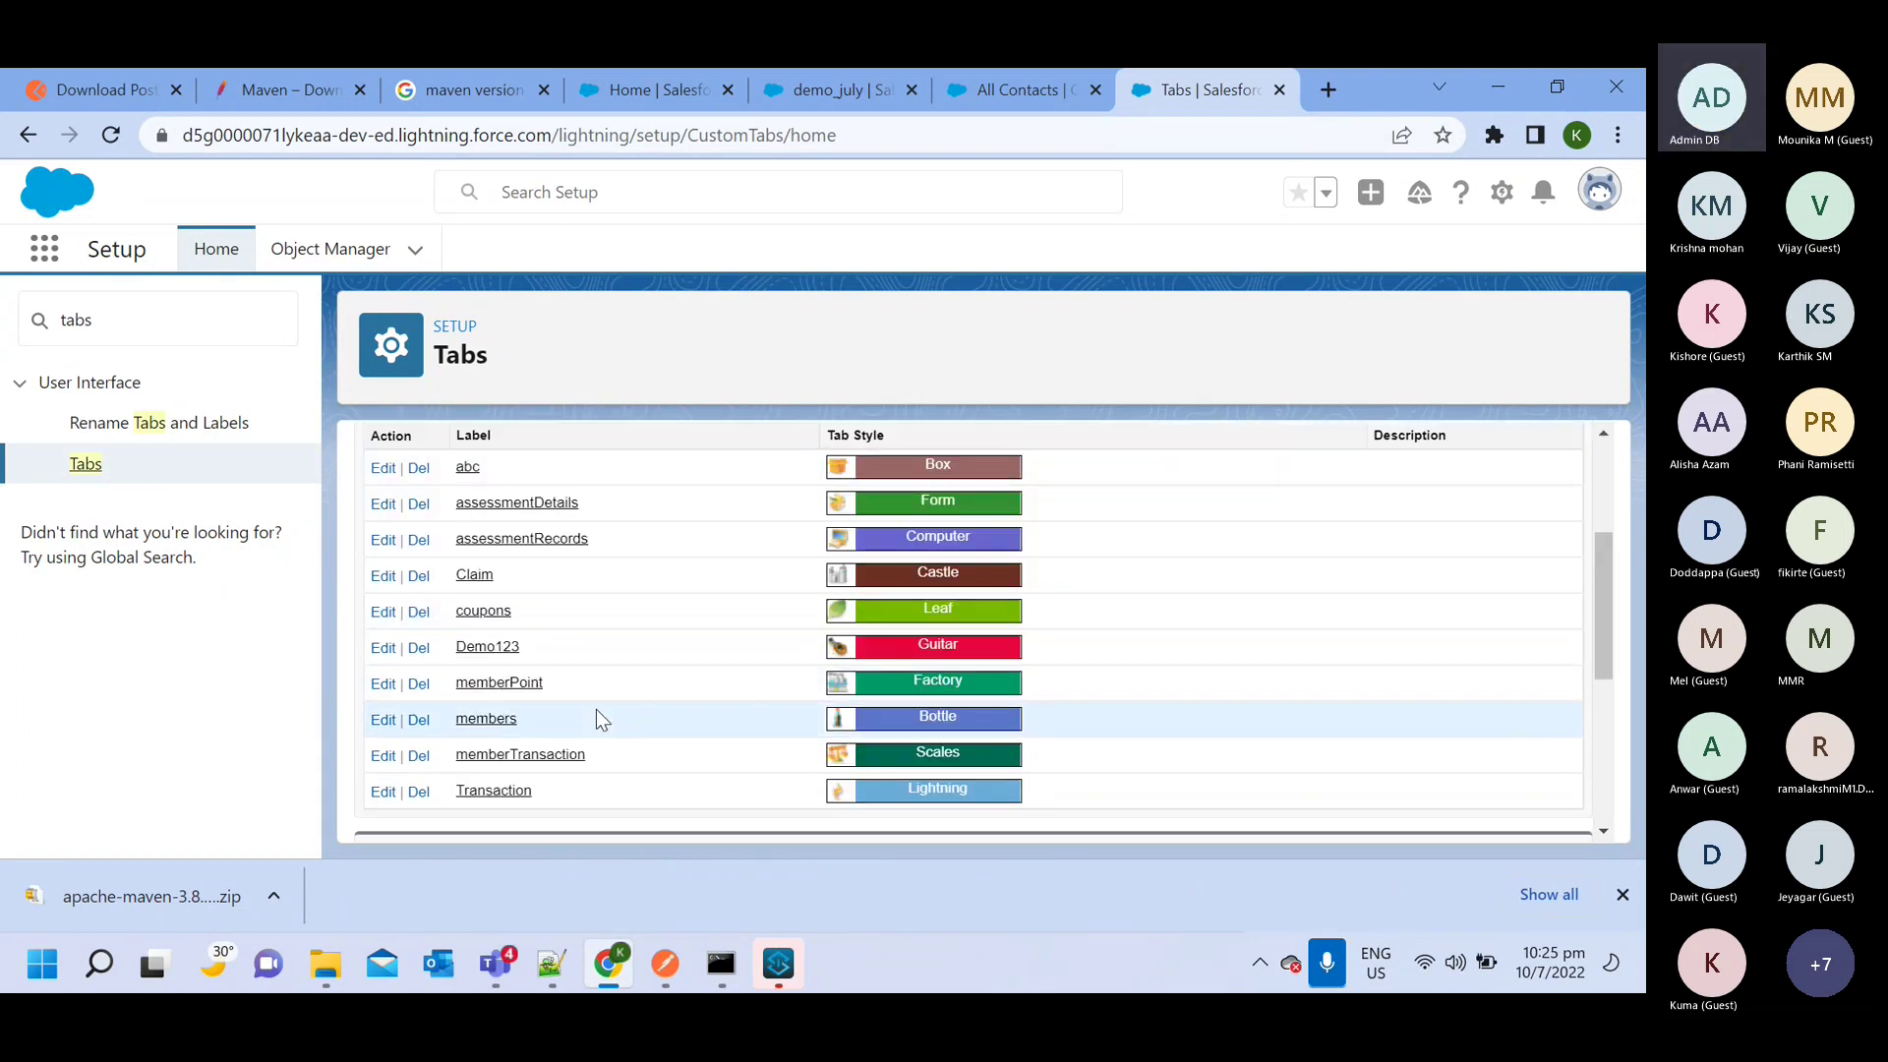
scroll(602, 718, up, 2)
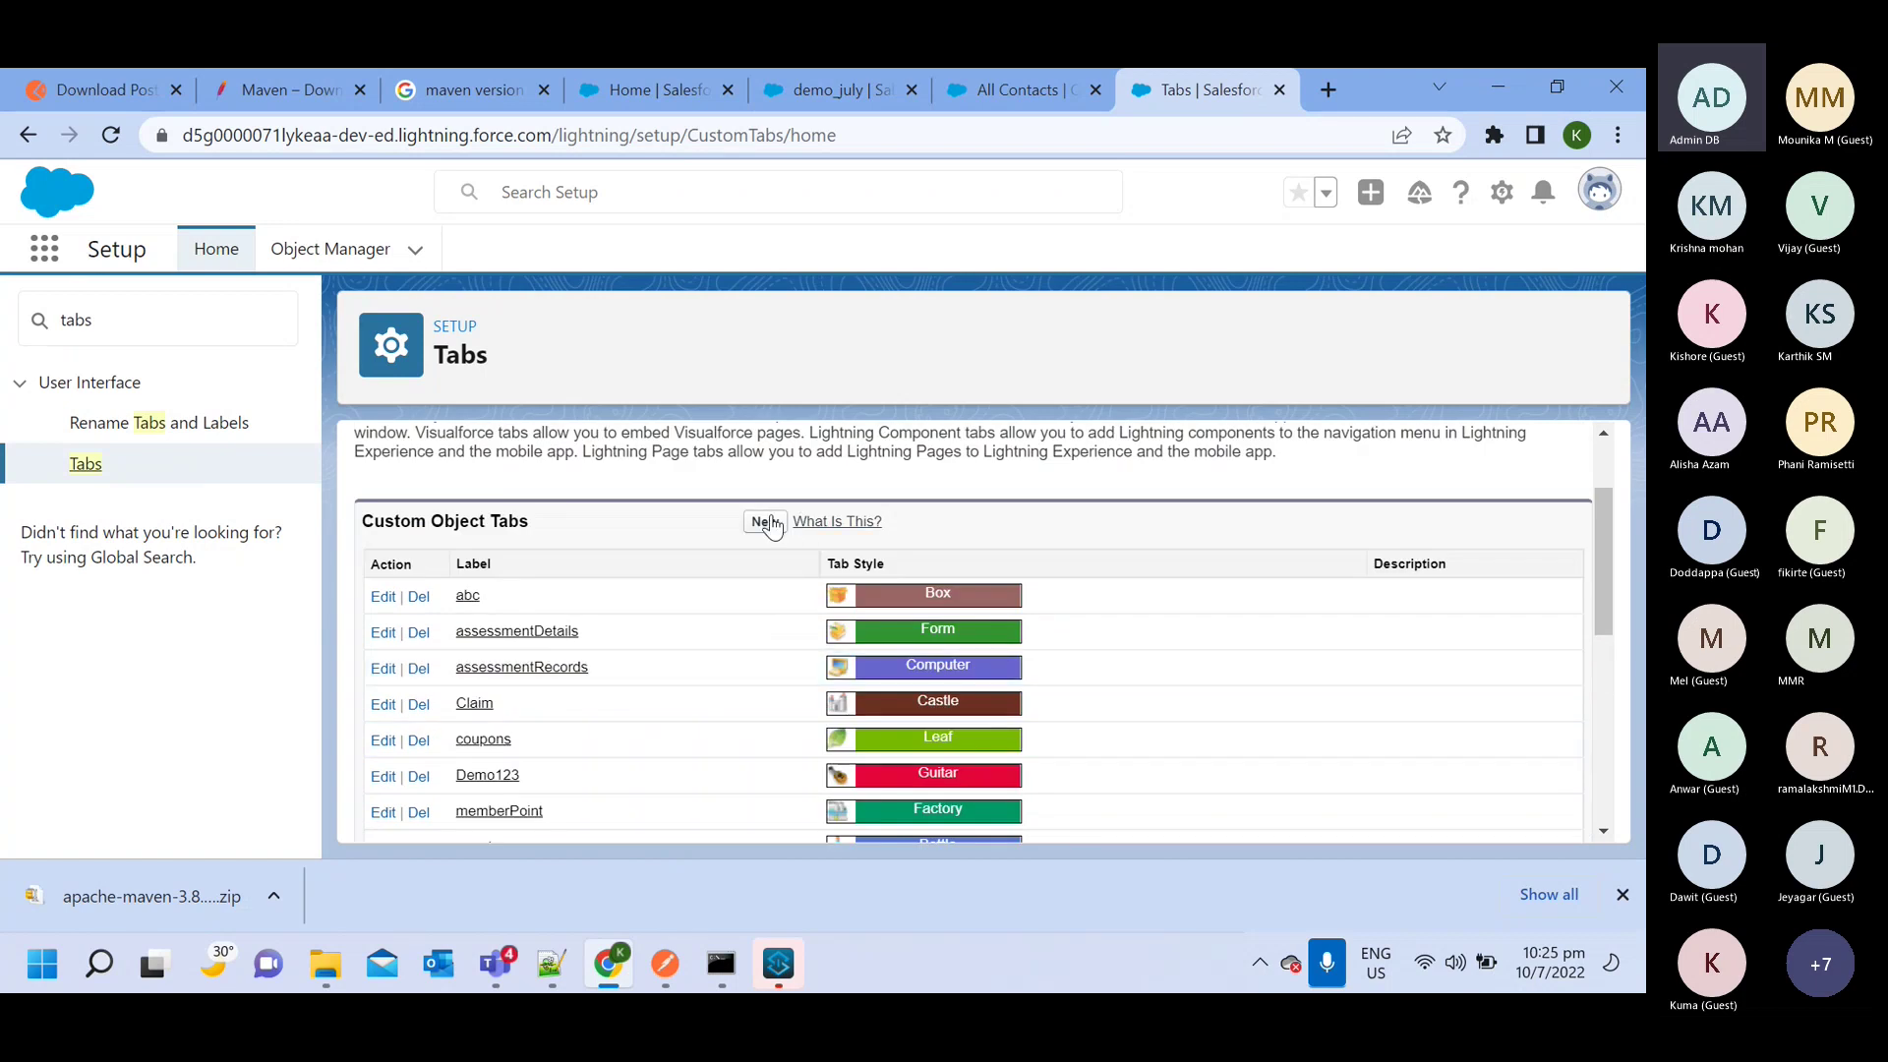
Step: Start a new custom object tab for demo_july with the Bell tab style
click(769, 521)
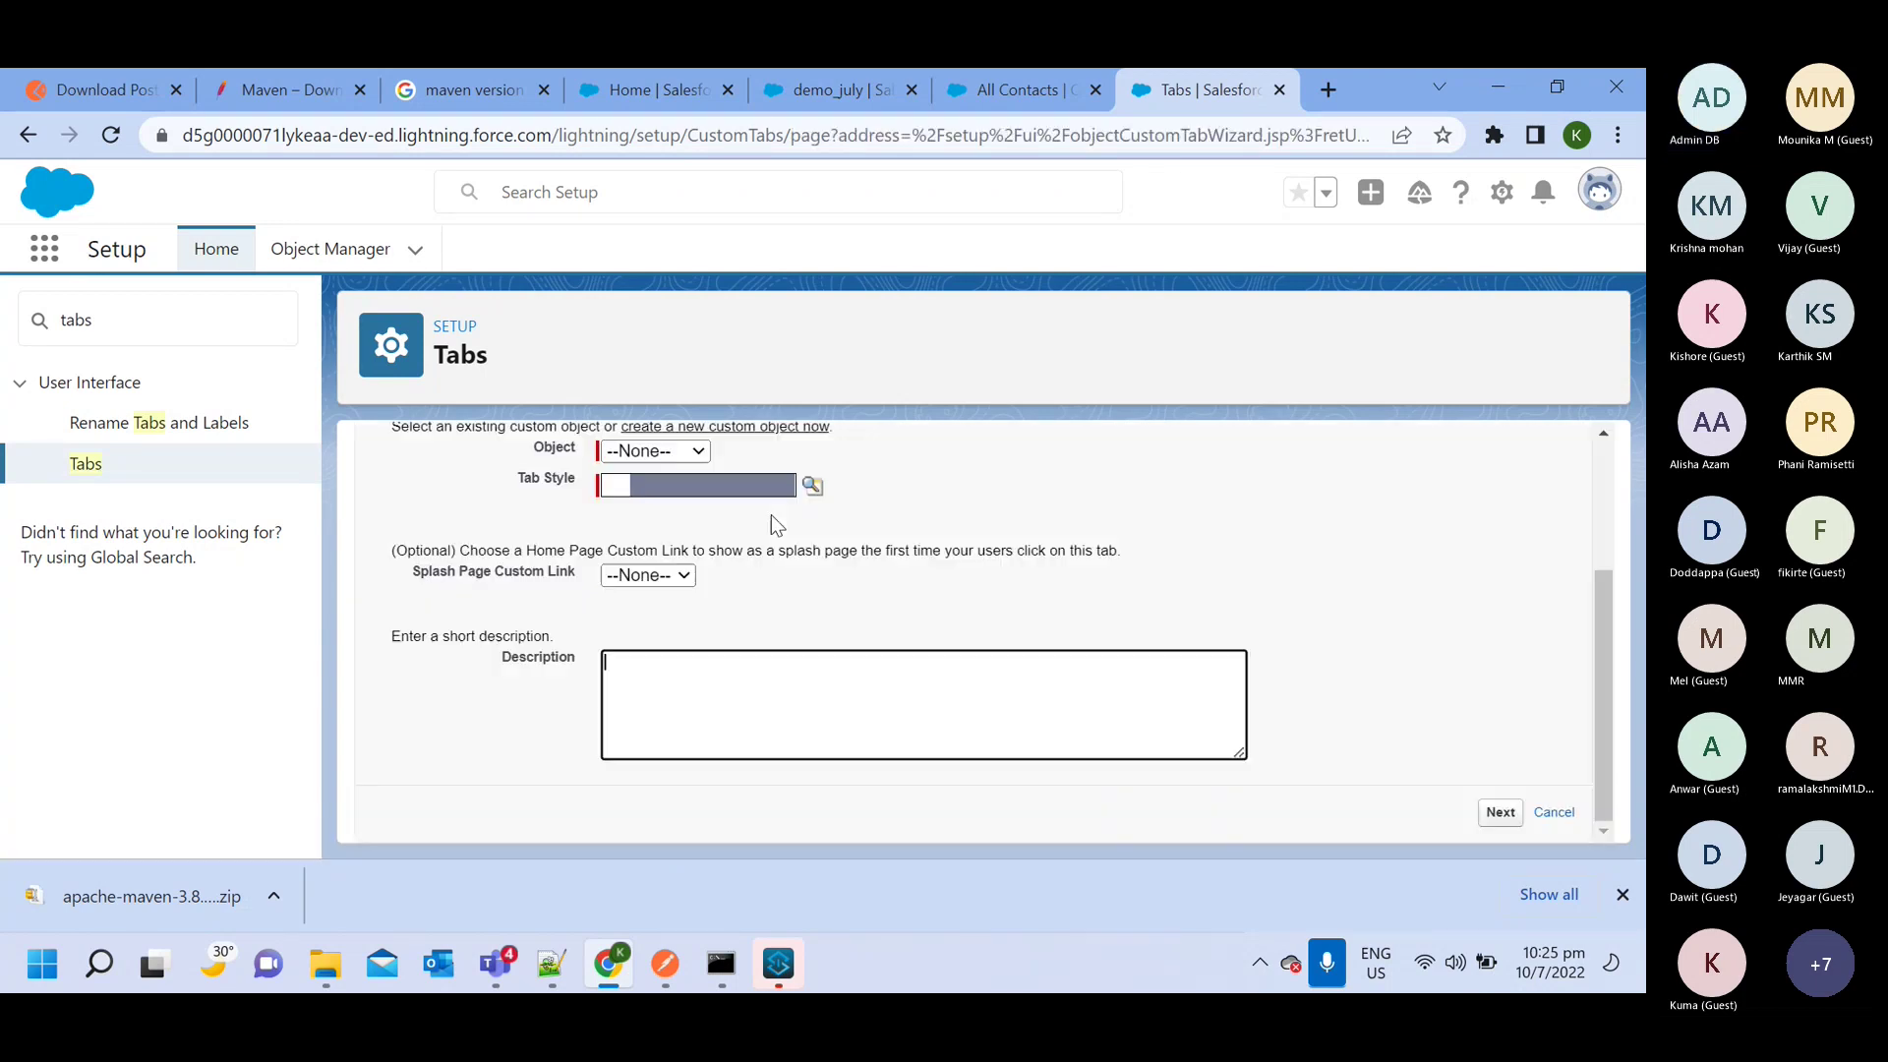
click(690, 454)
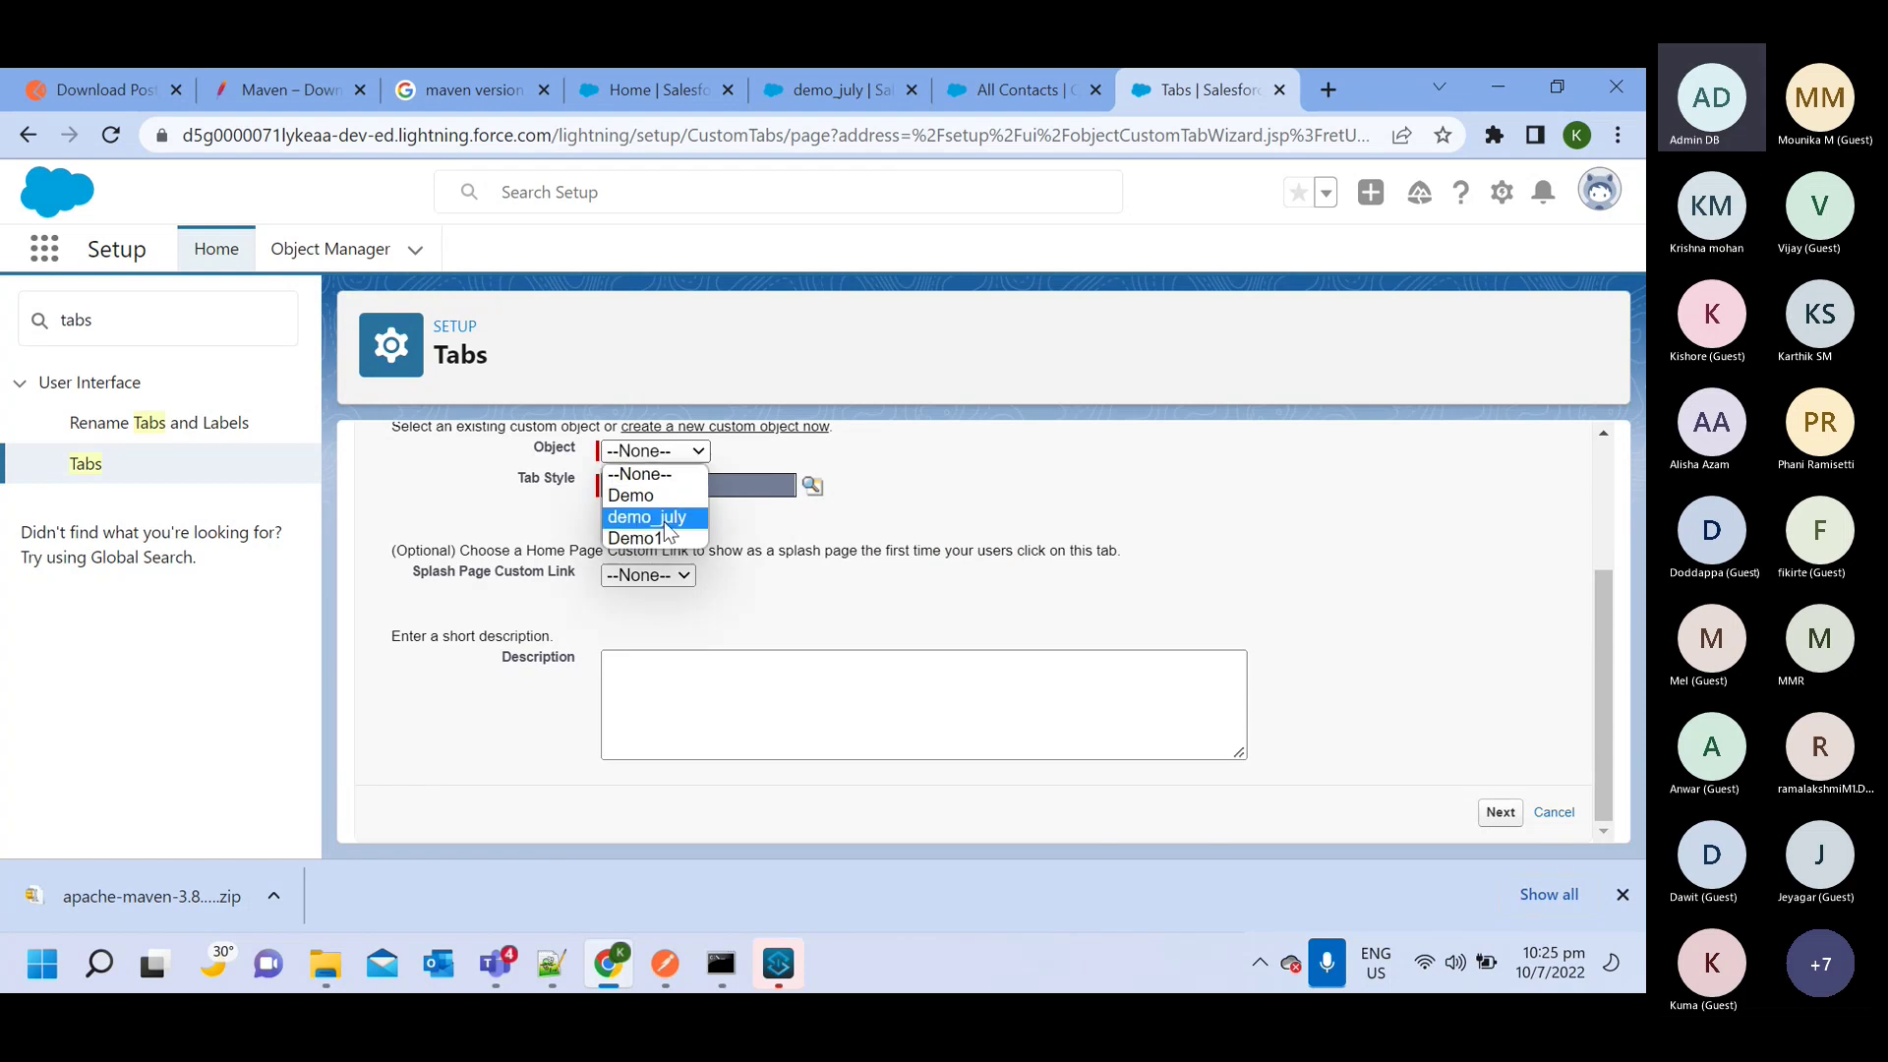
click(666, 526)
click(631, 499)
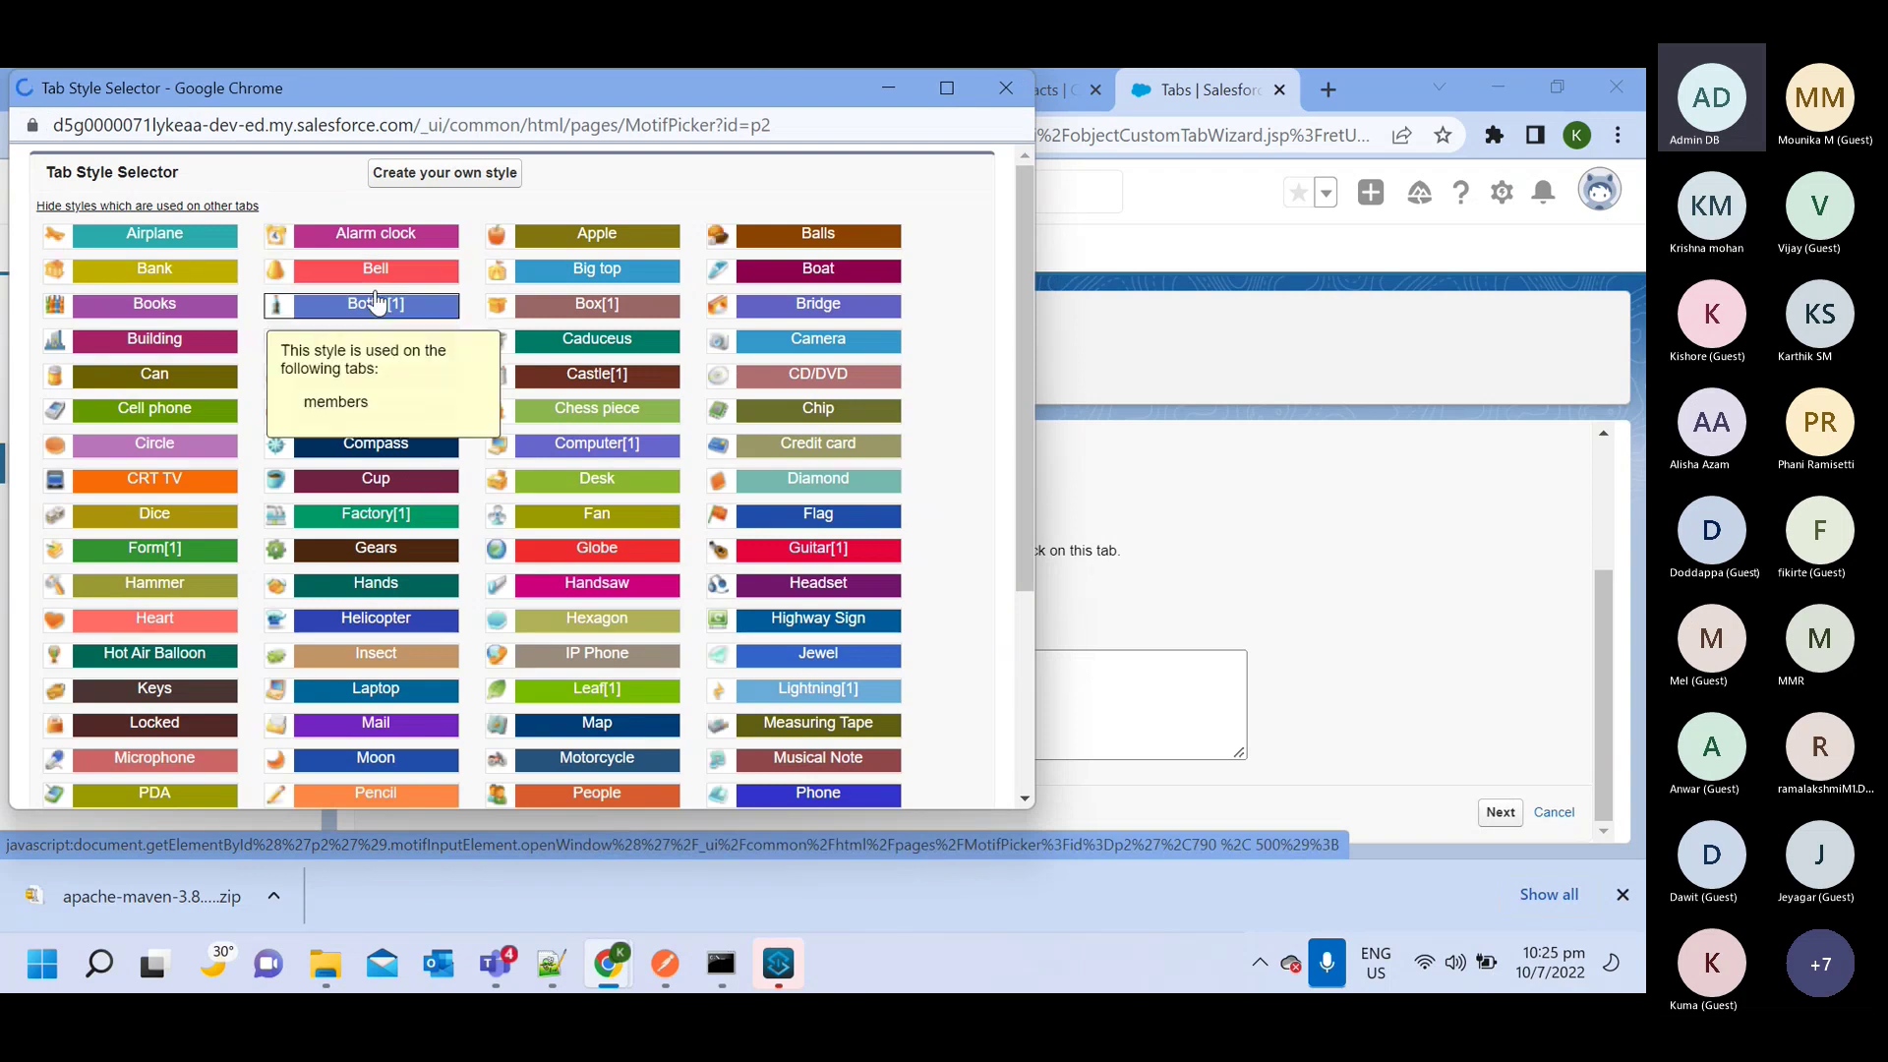
click(376, 269)
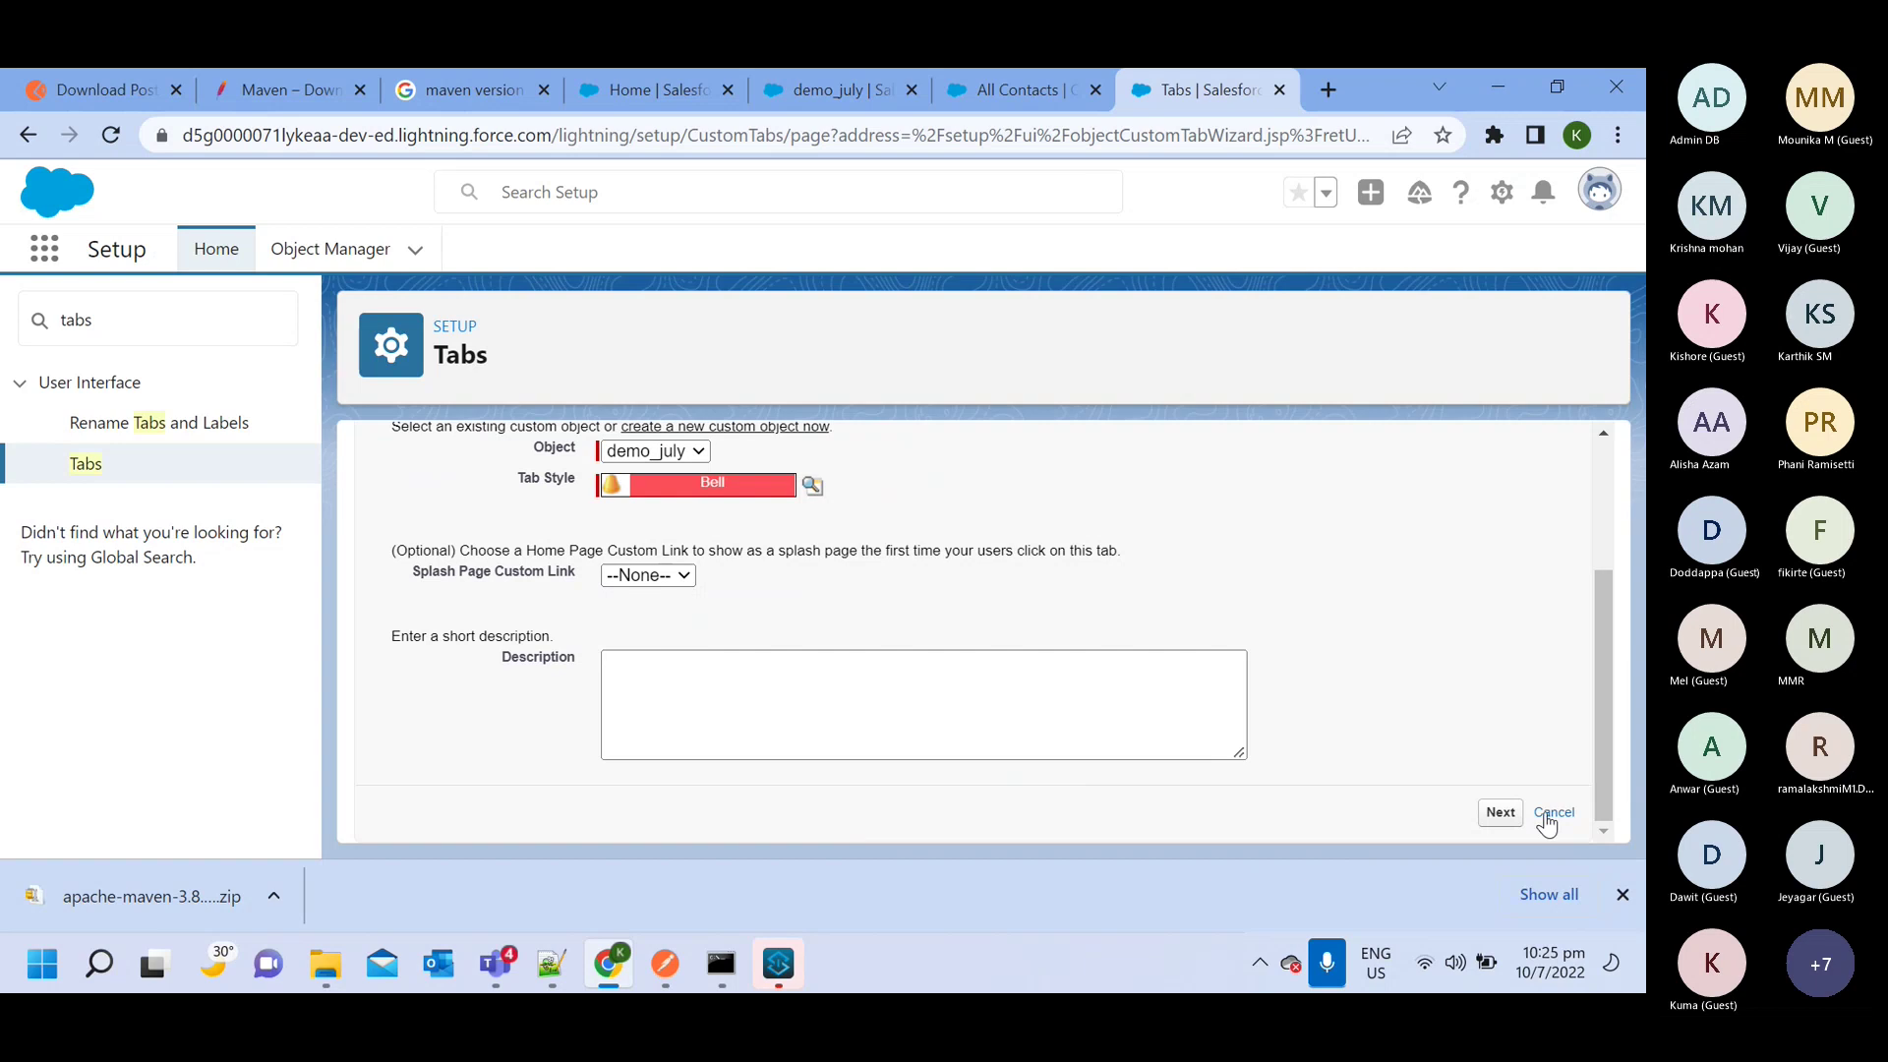
Step: Make the tab visible to all profiles, include it in all apps, and save it
click(1500, 813)
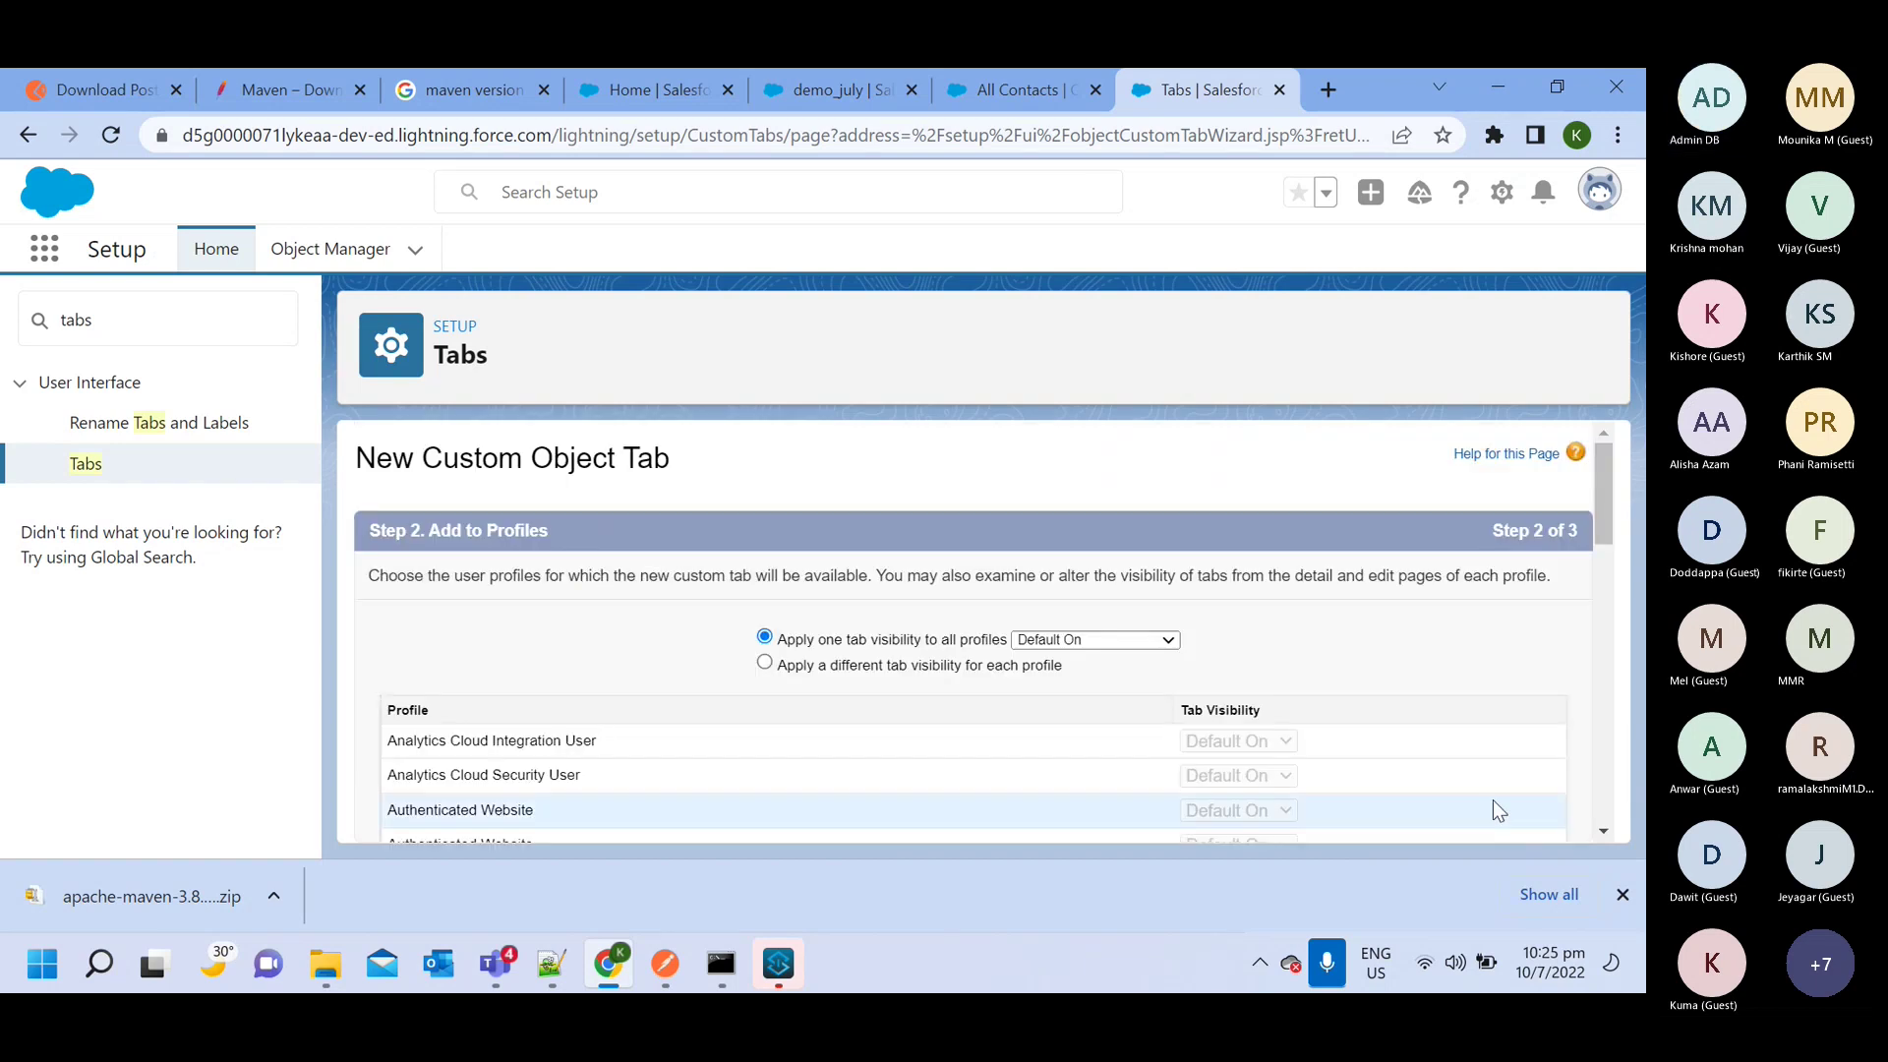
scroll(1425, 688, down, 7)
scroll(1426, 728, down, 5)
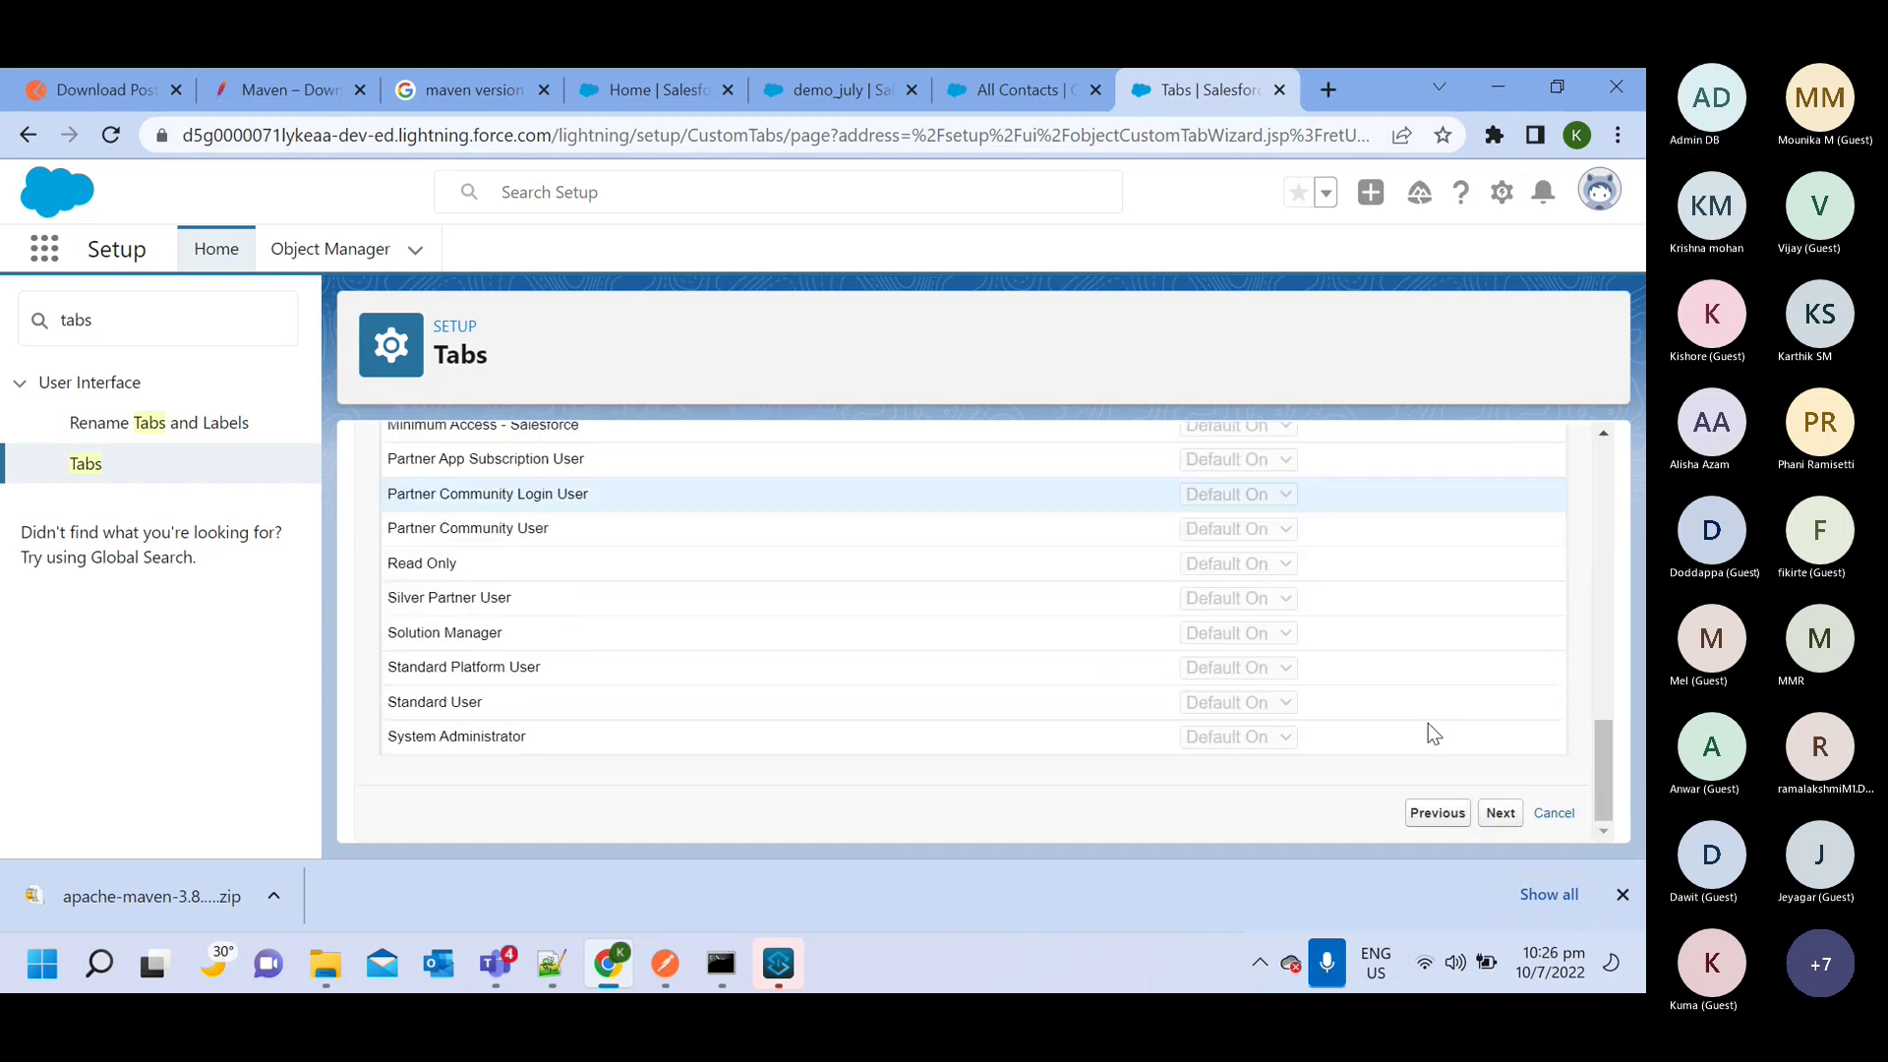
click(1512, 822)
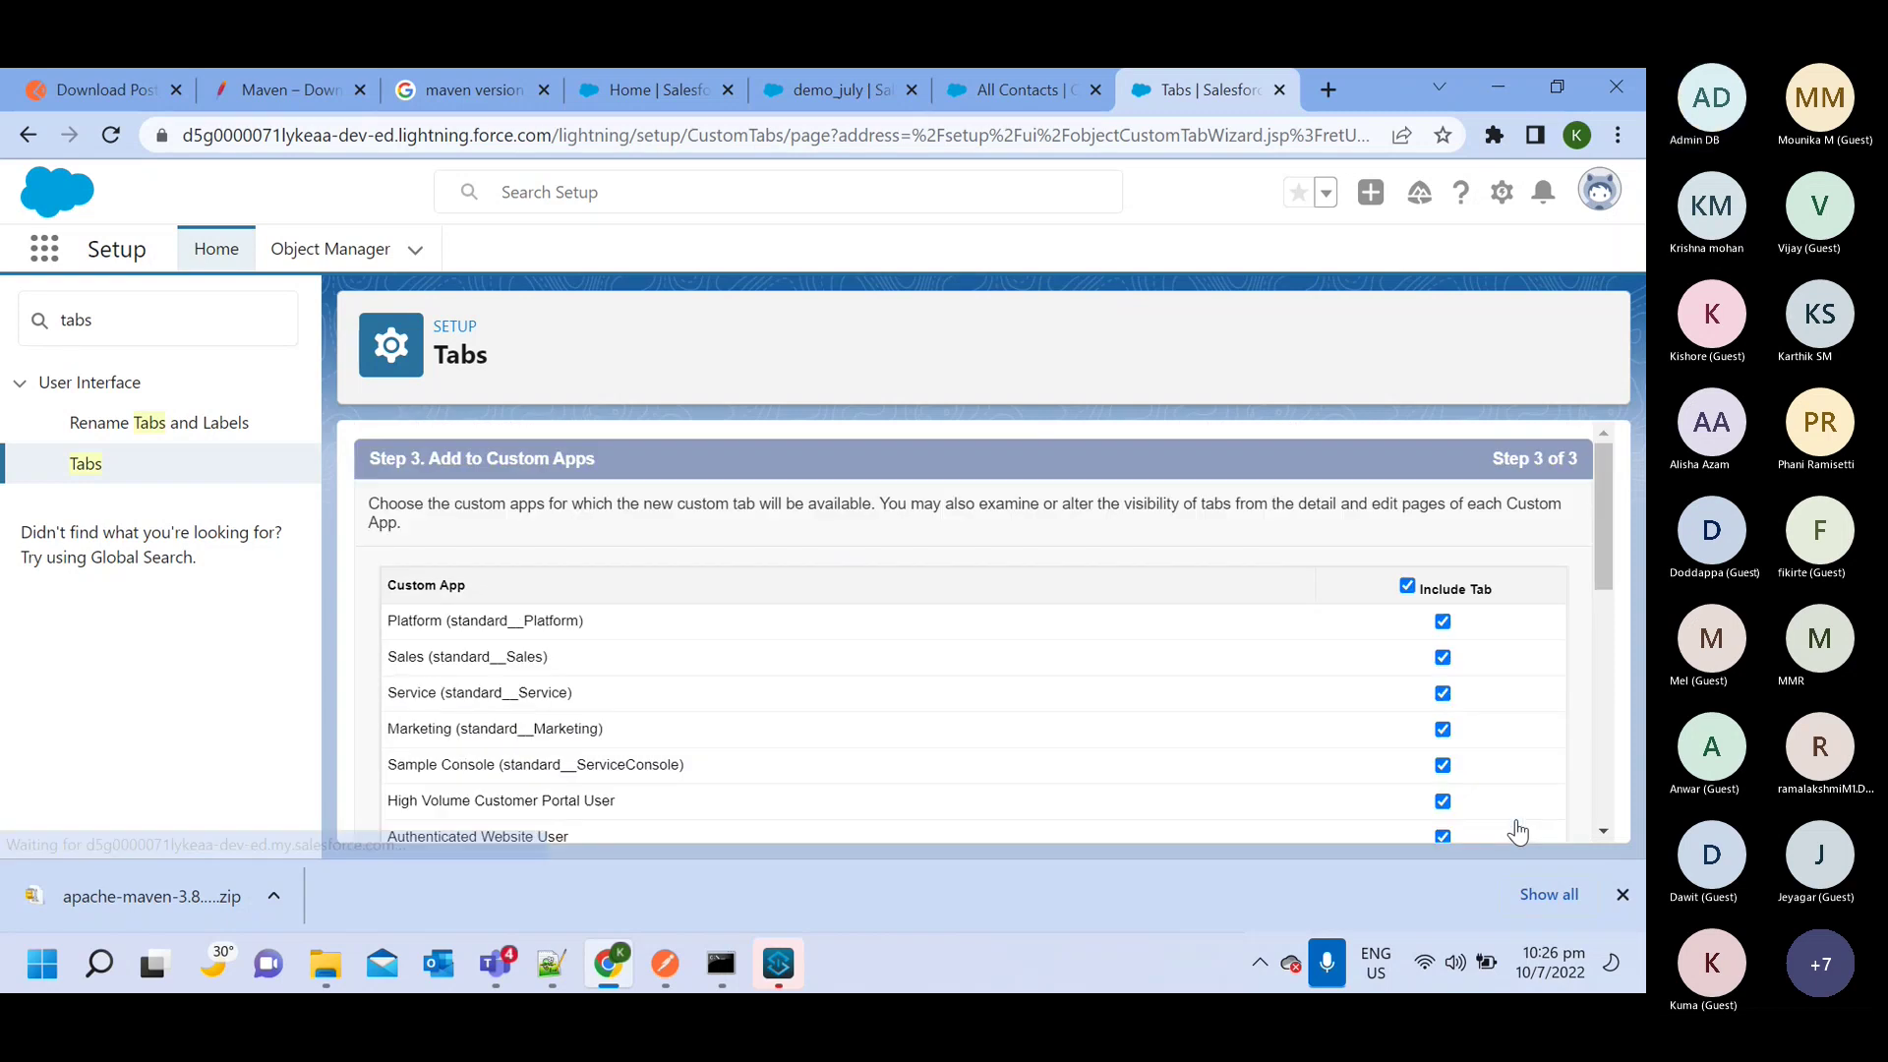
scroll(1170, 654, down, 6)
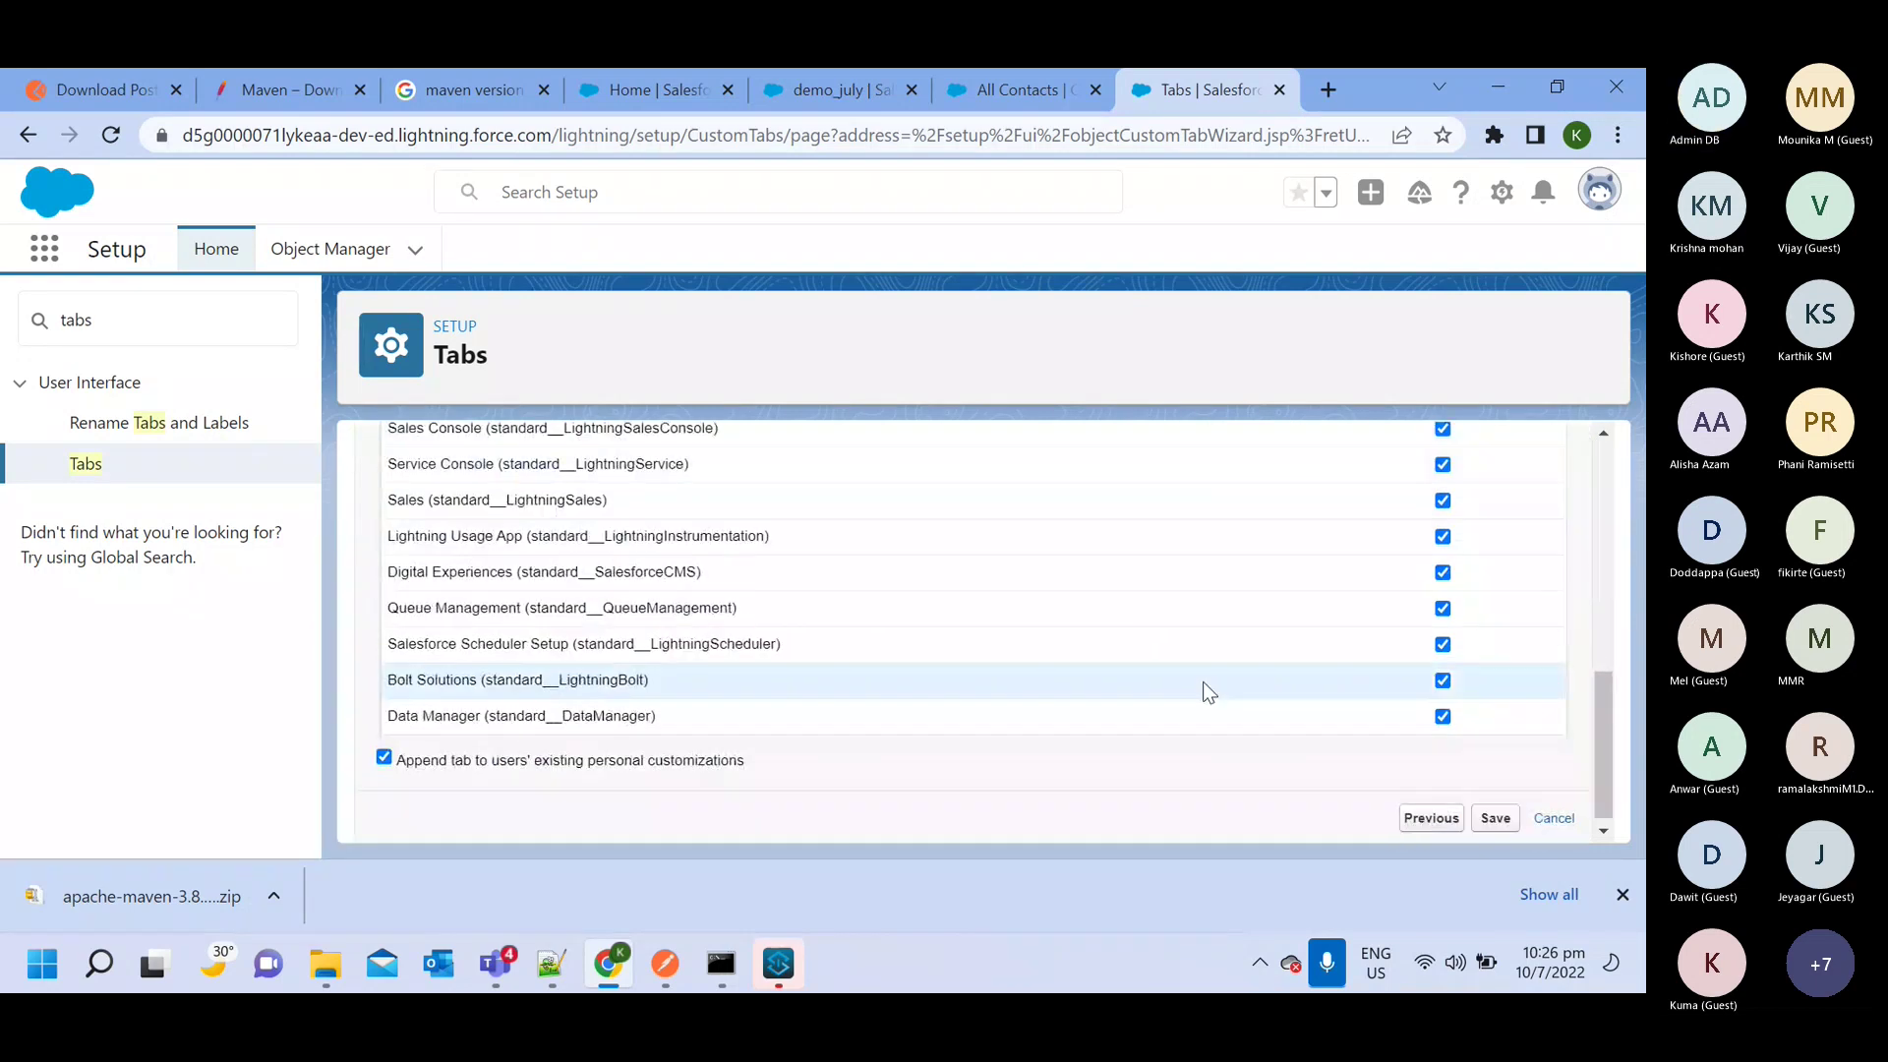
click(1494, 814)
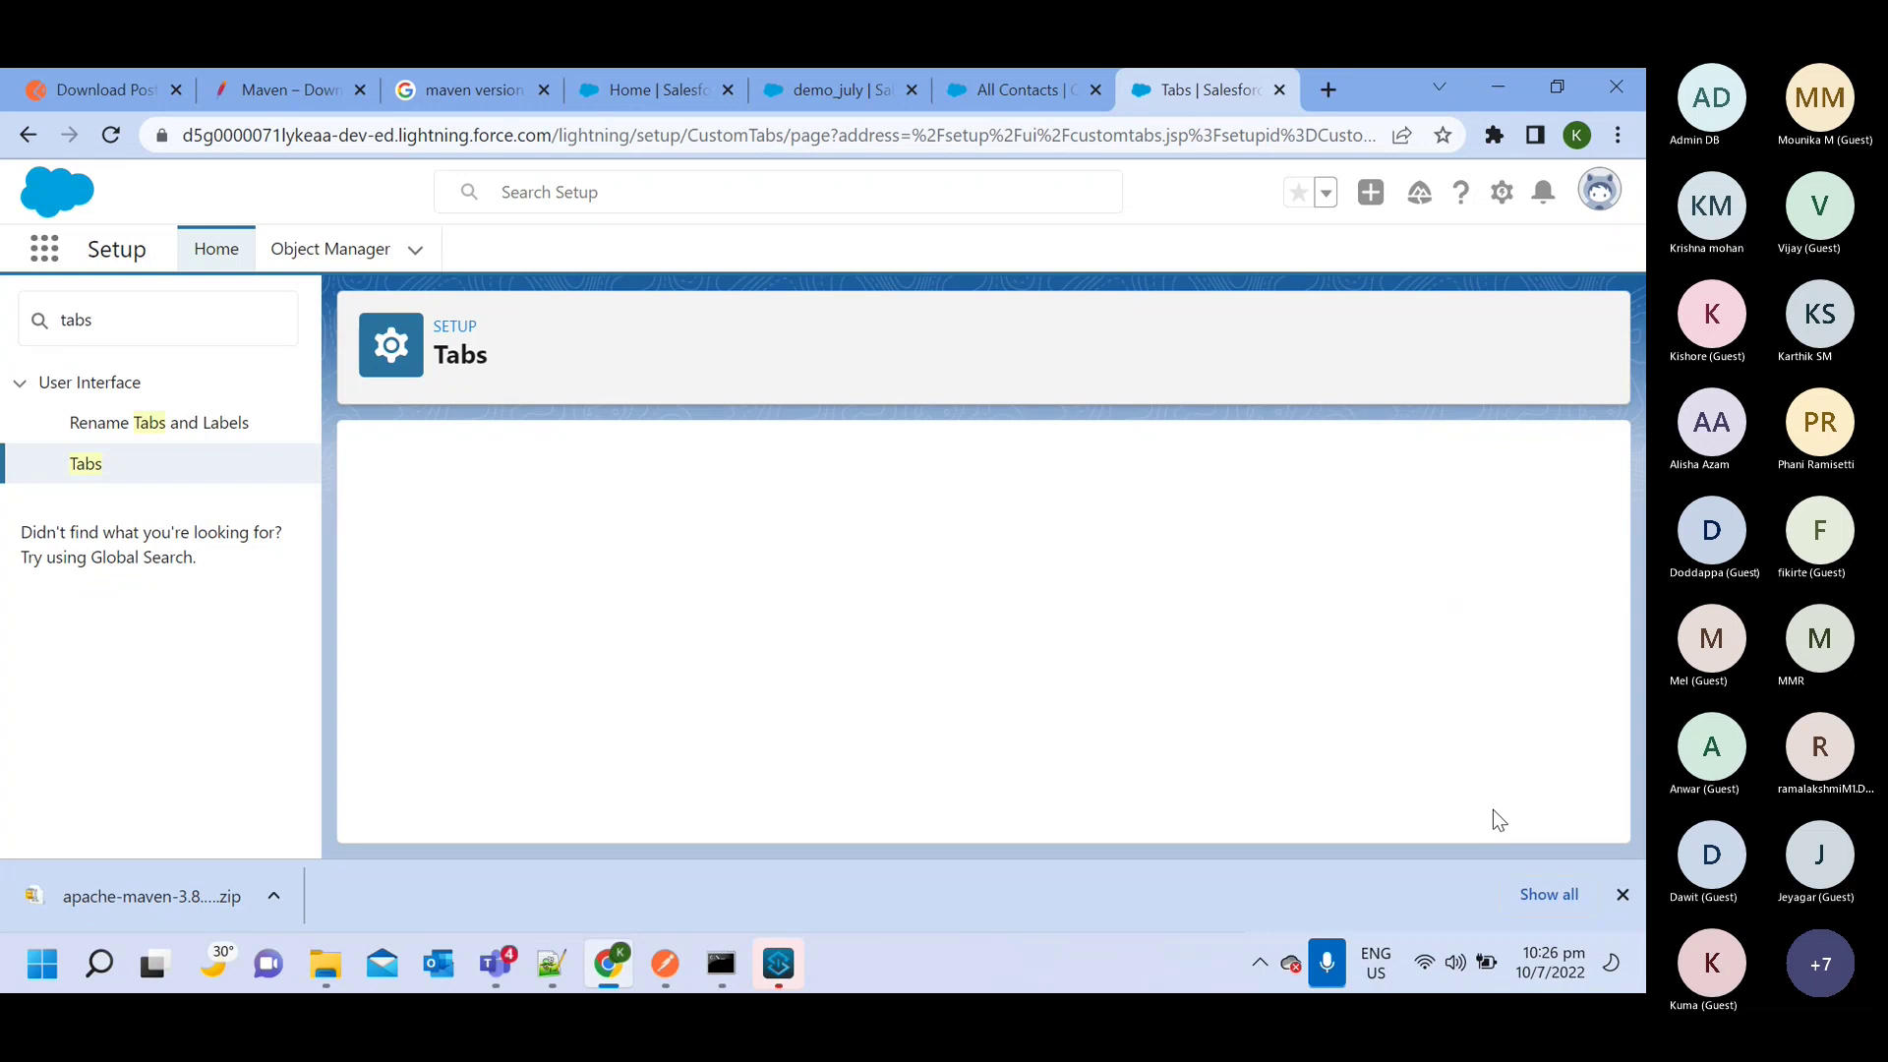
scroll(784, 662, down, 5)
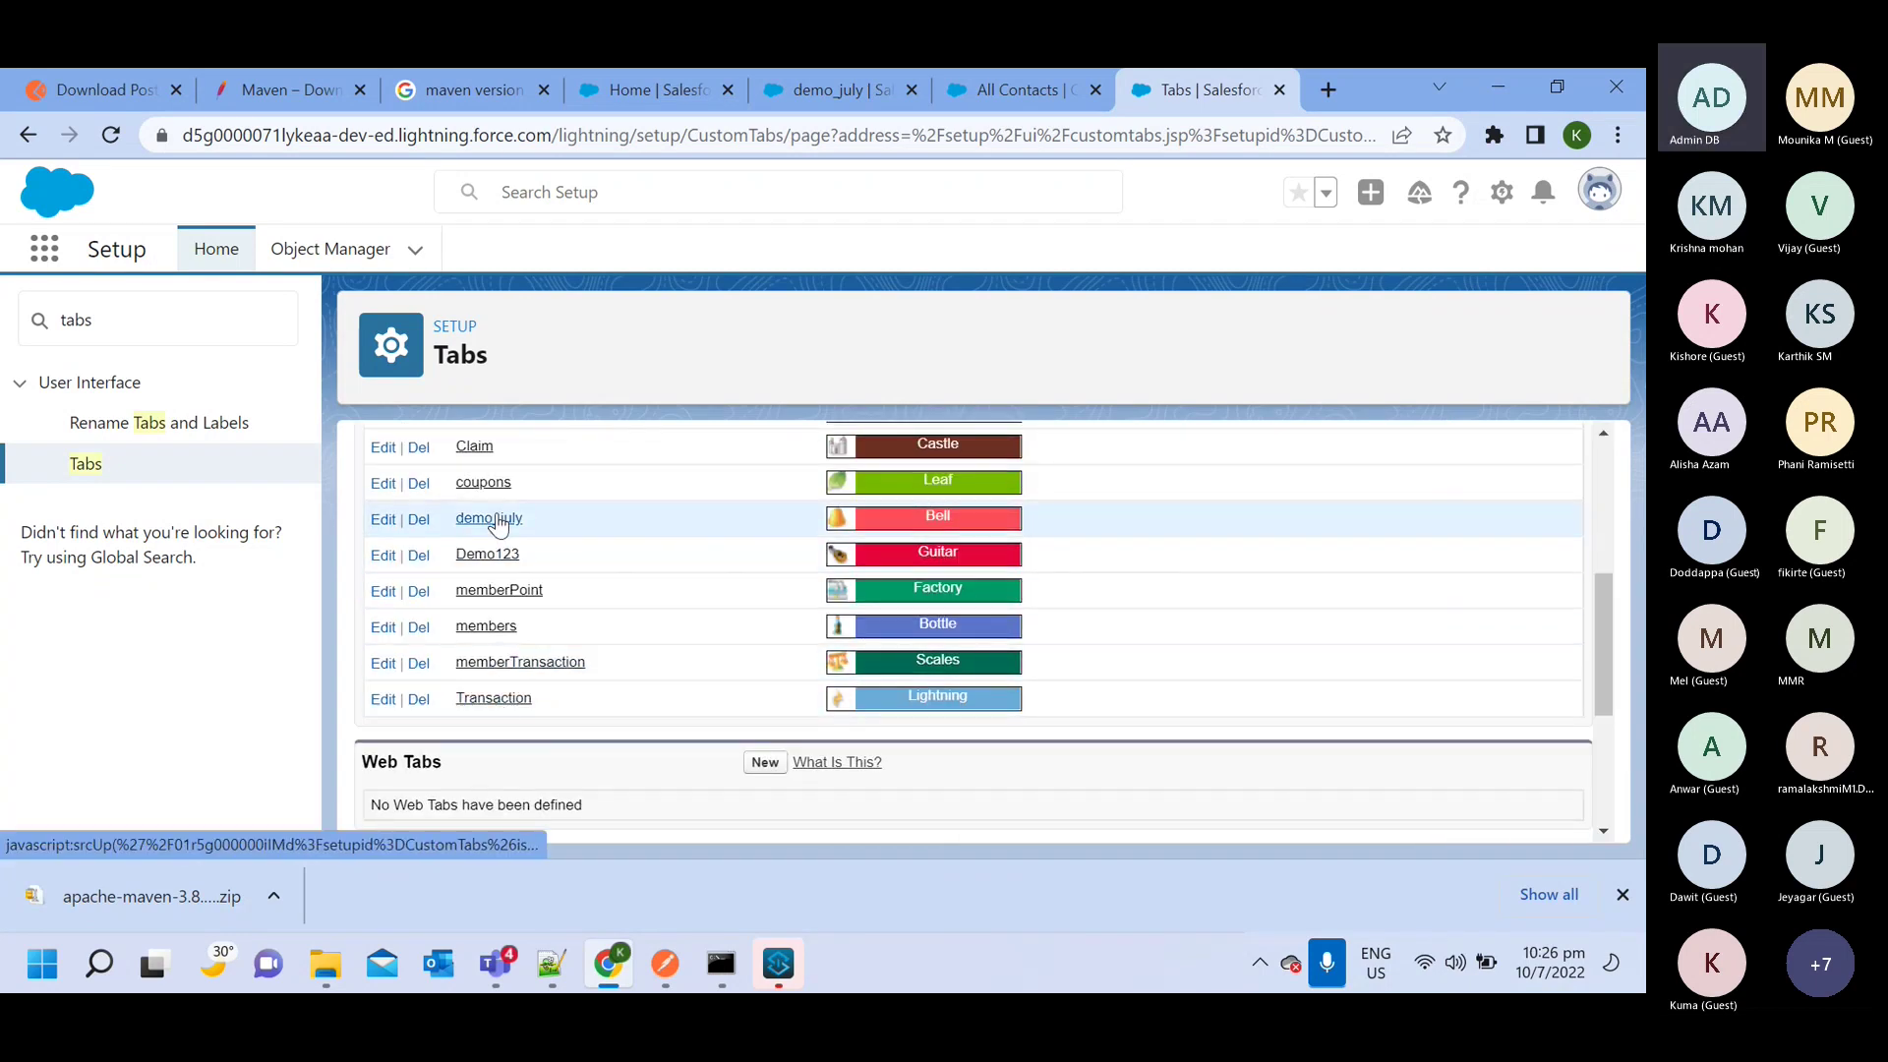
Step: From the Contacts page, choose demo_july in the More dropdown to open its records list
click(993, 92)
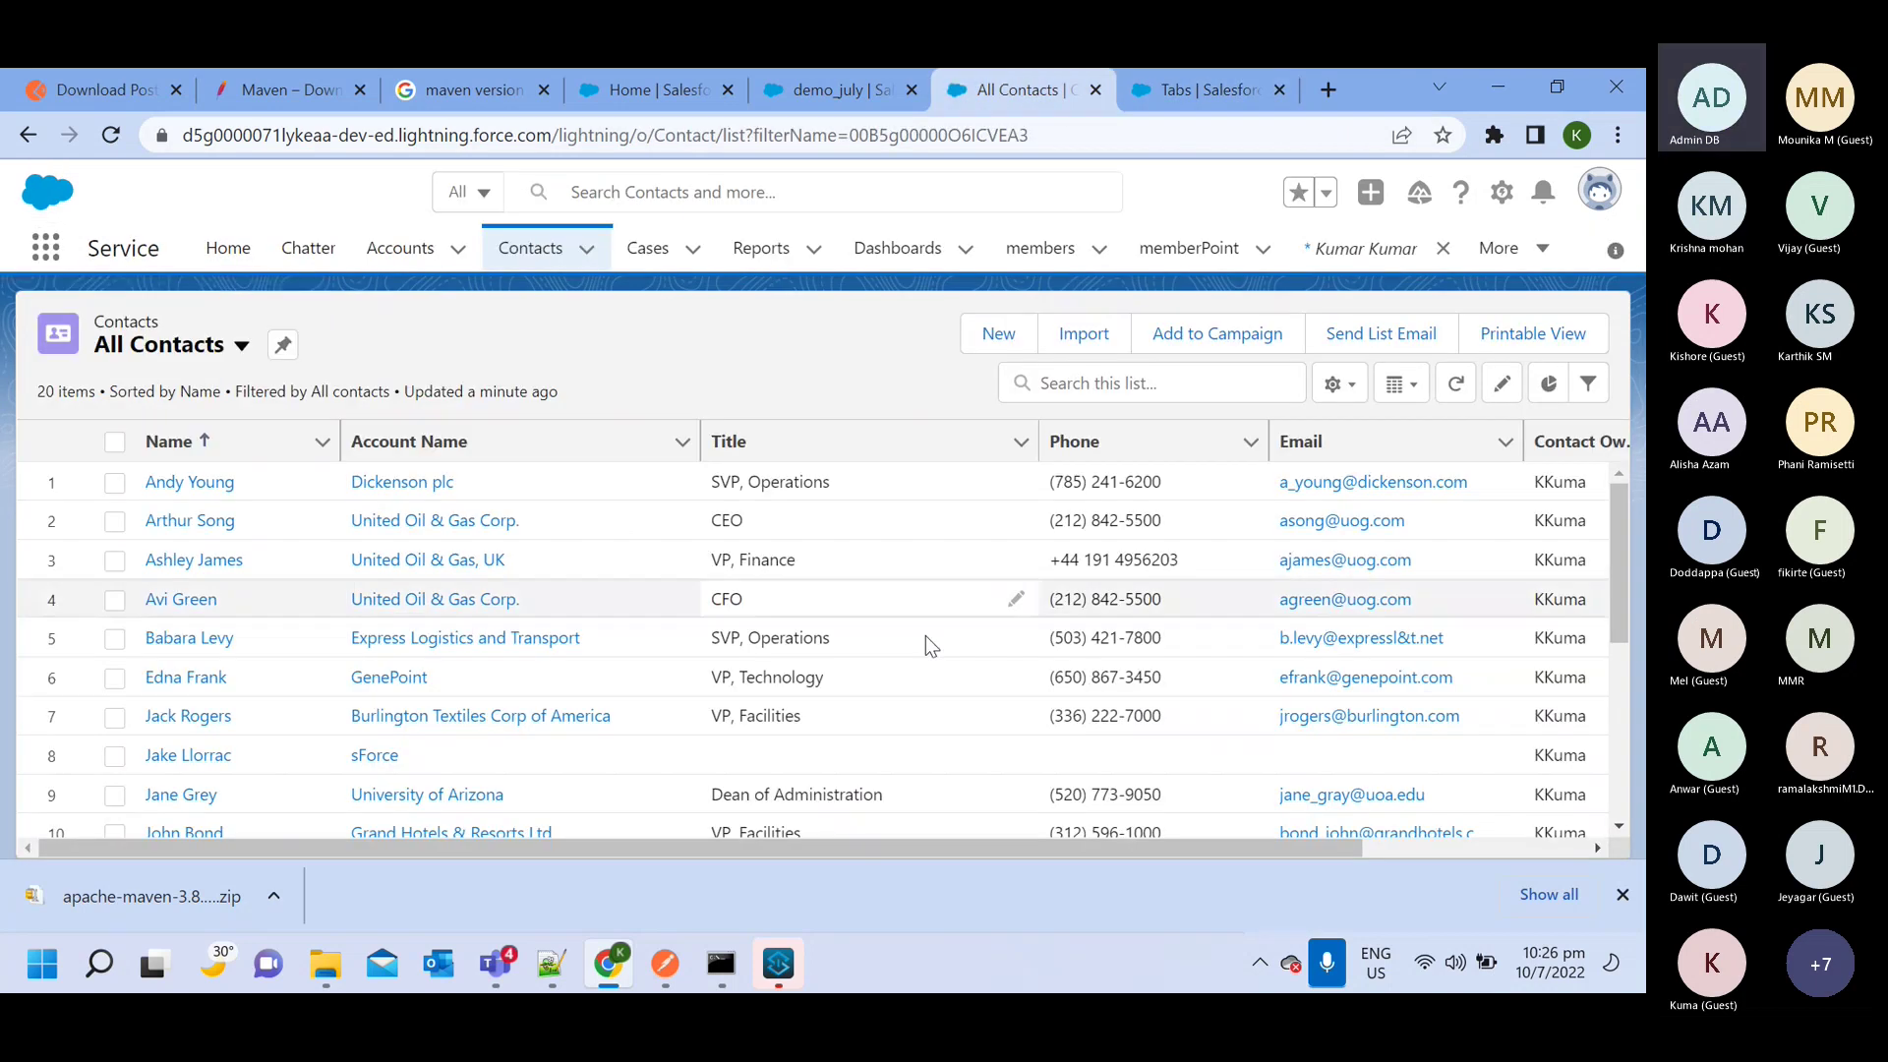
click(1501, 248)
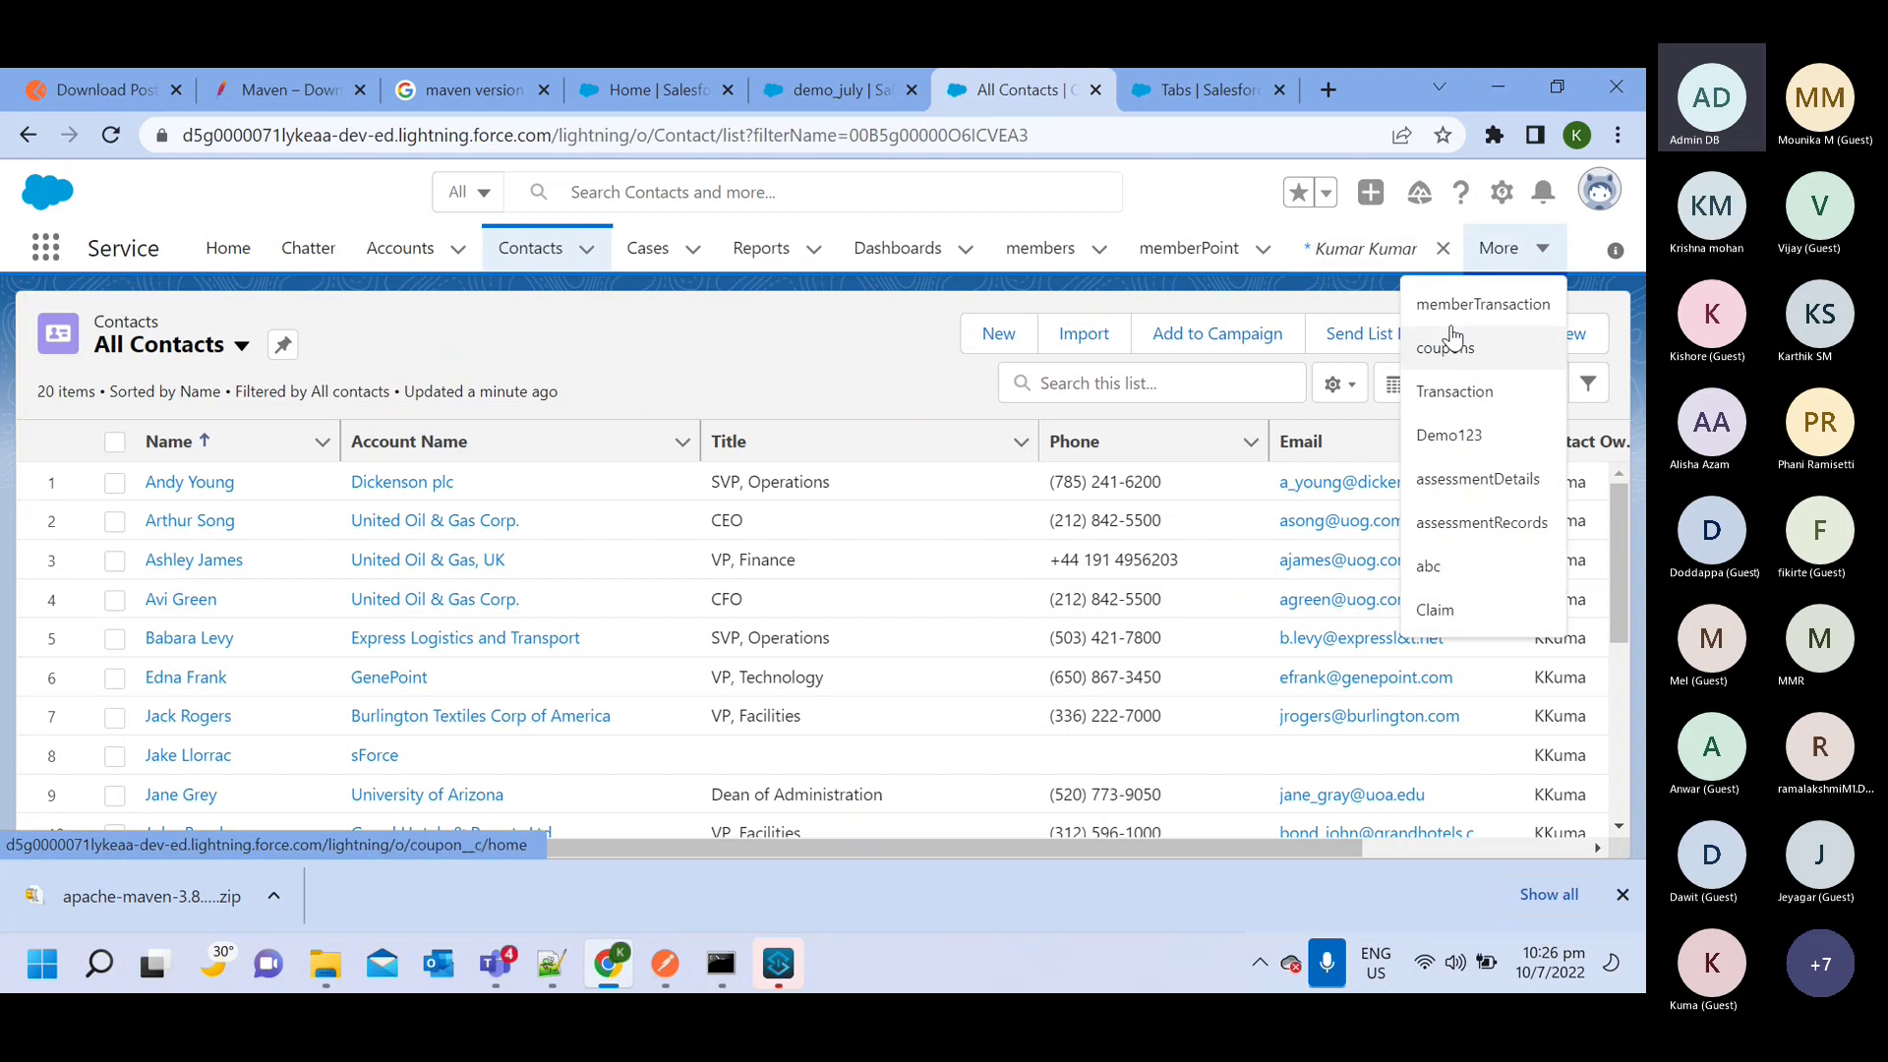
click(111, 135)
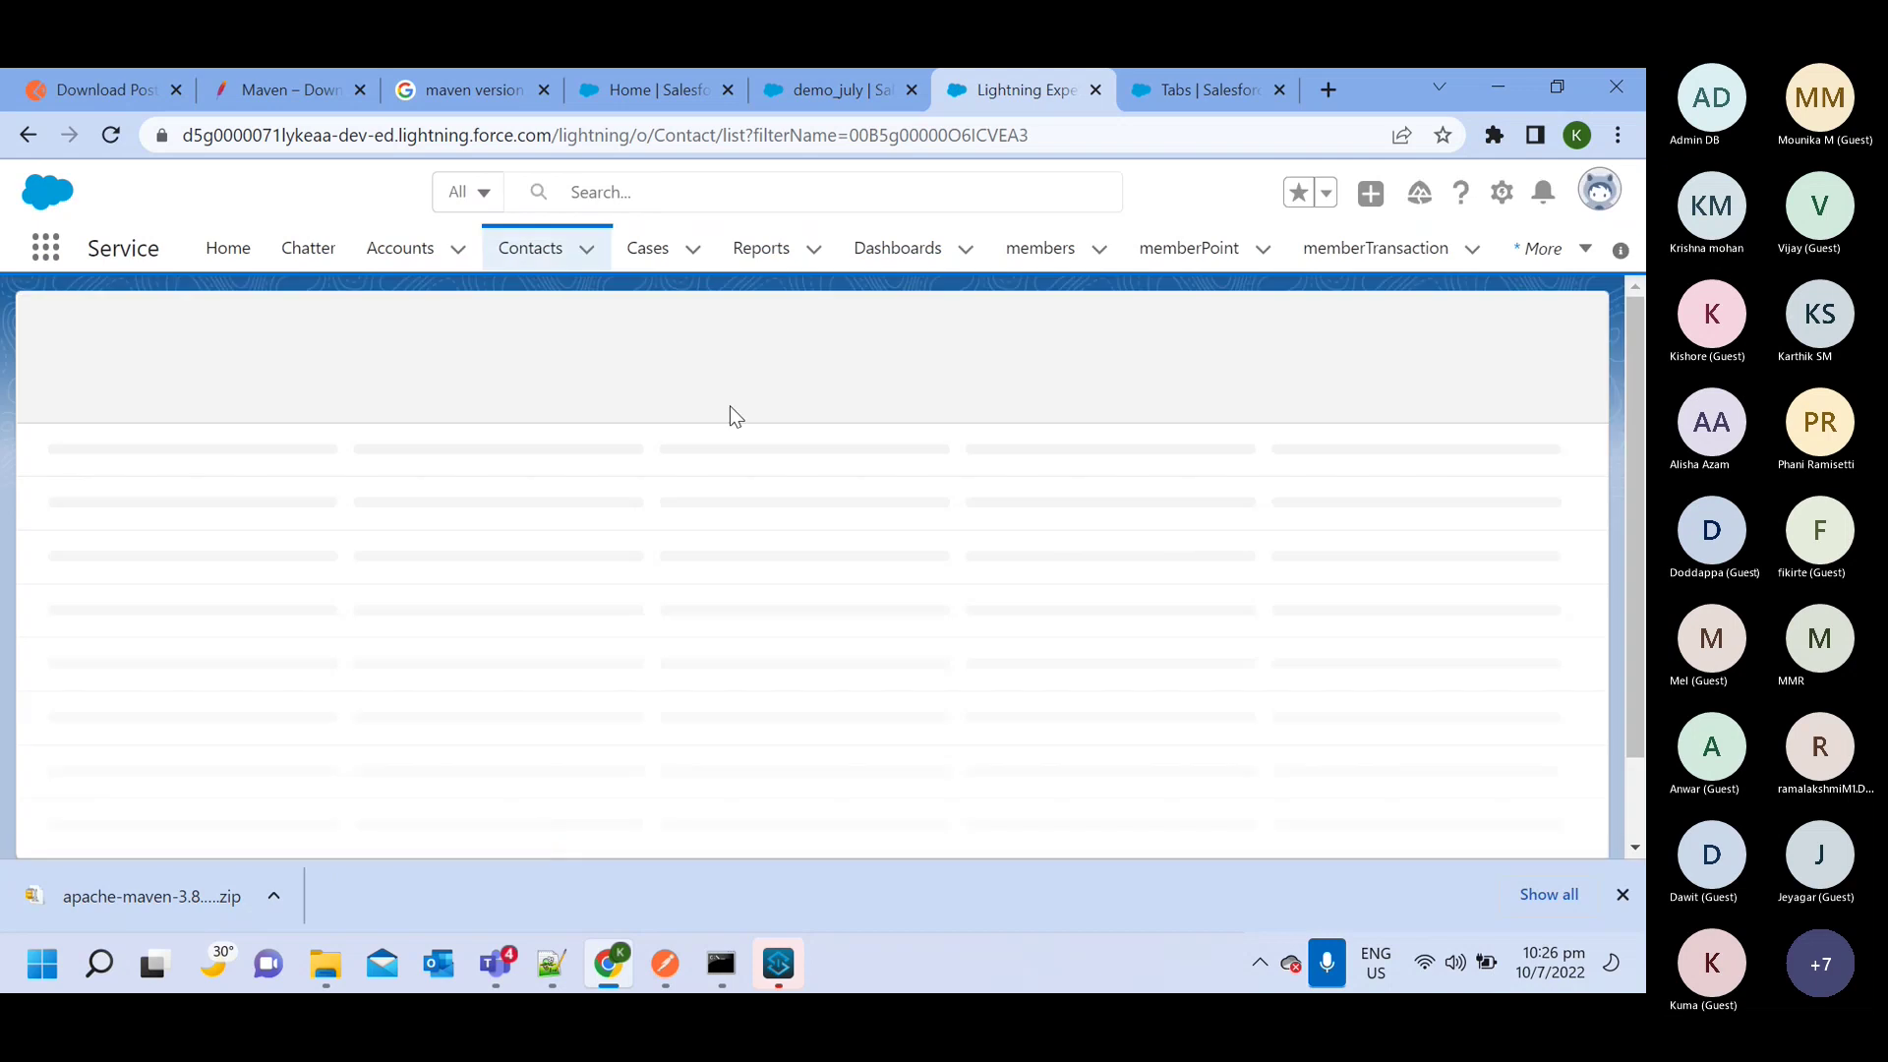
click(1543, 248)
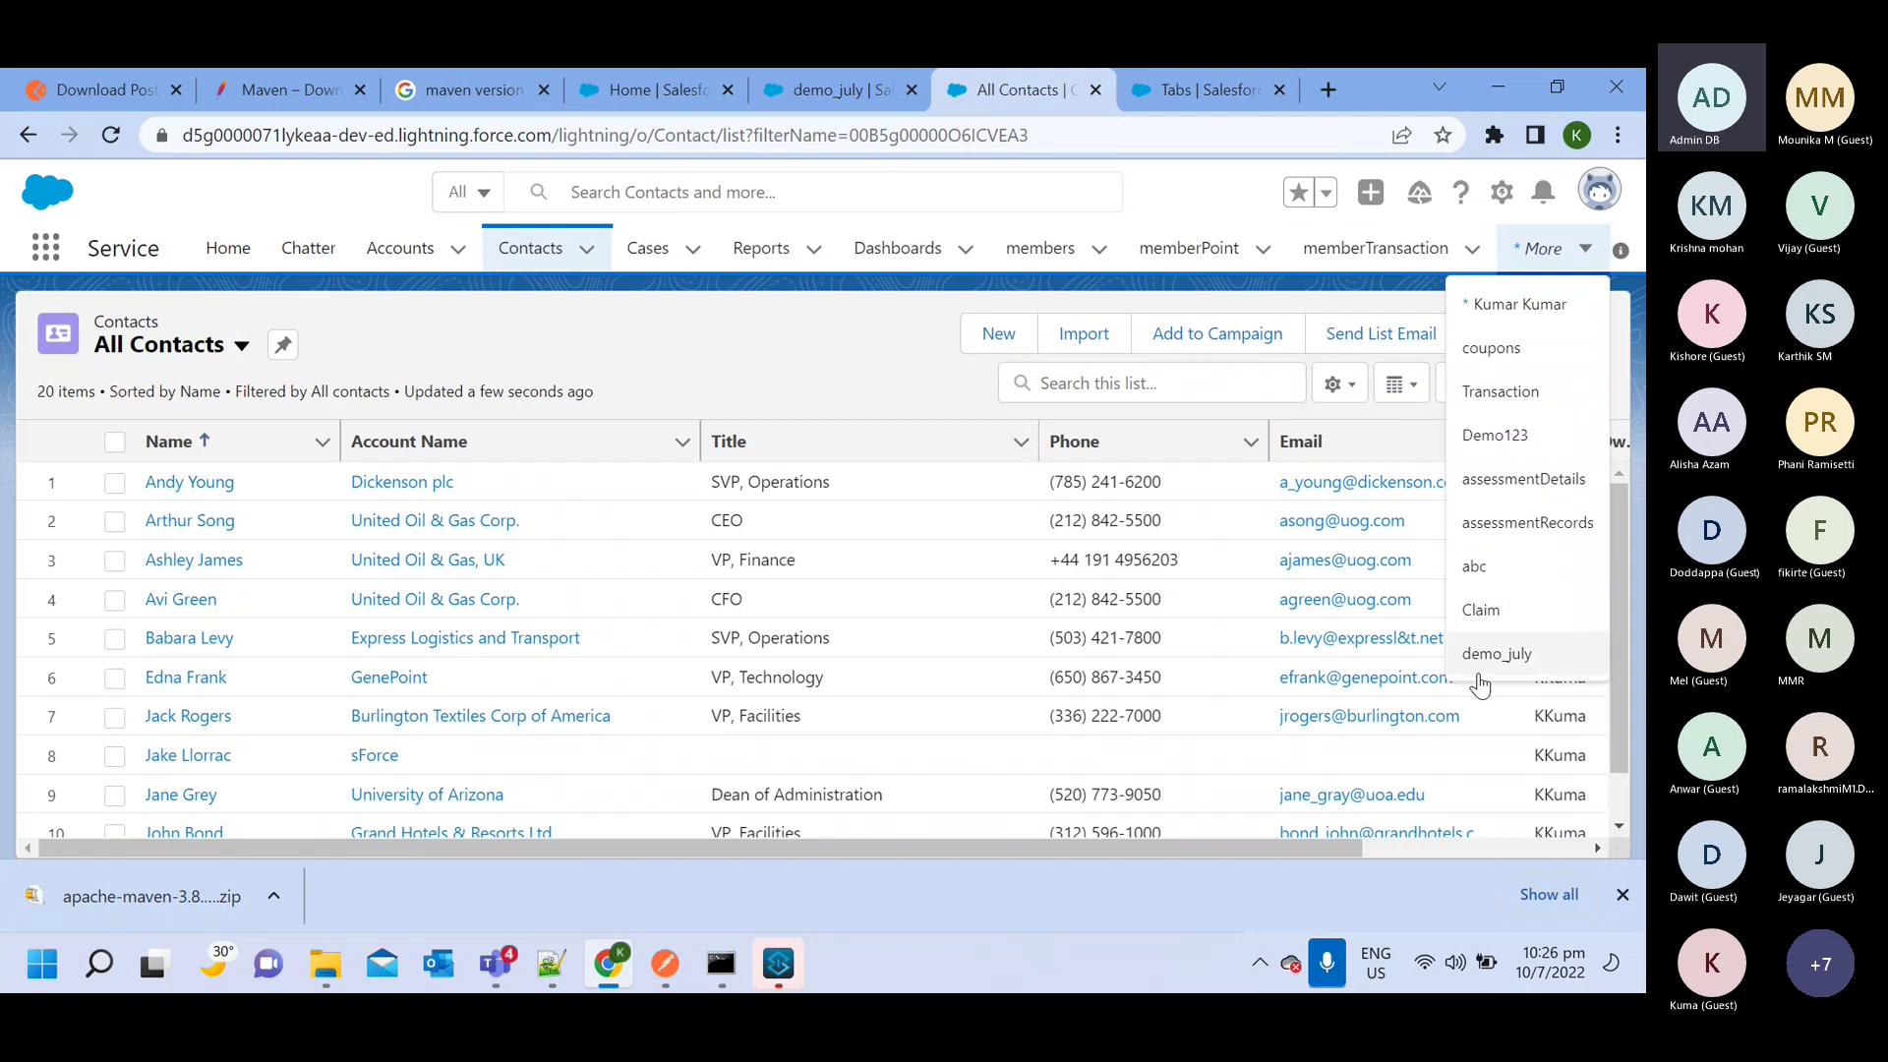
click(1537, 659)
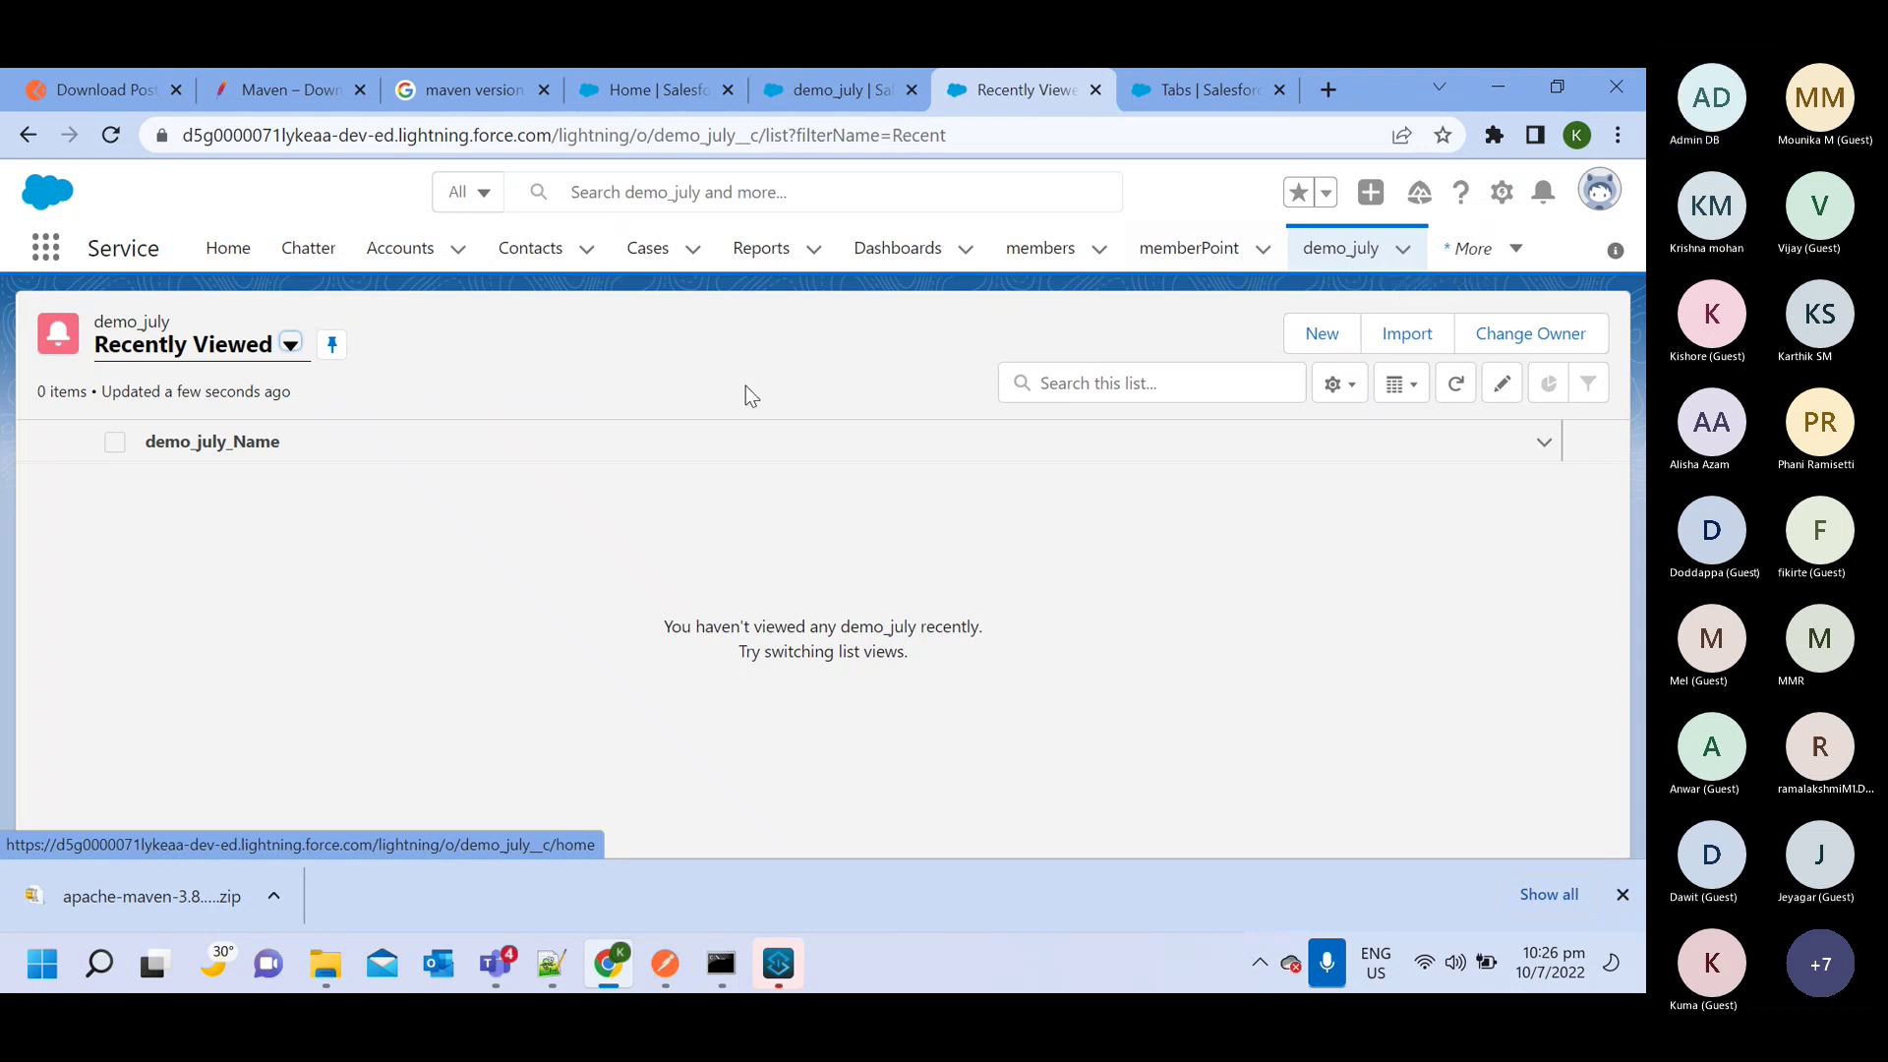
Step: Under the All list view, create and save record test123 with Name test123 and Roll 1
click(290, 344)
click(197, 436)
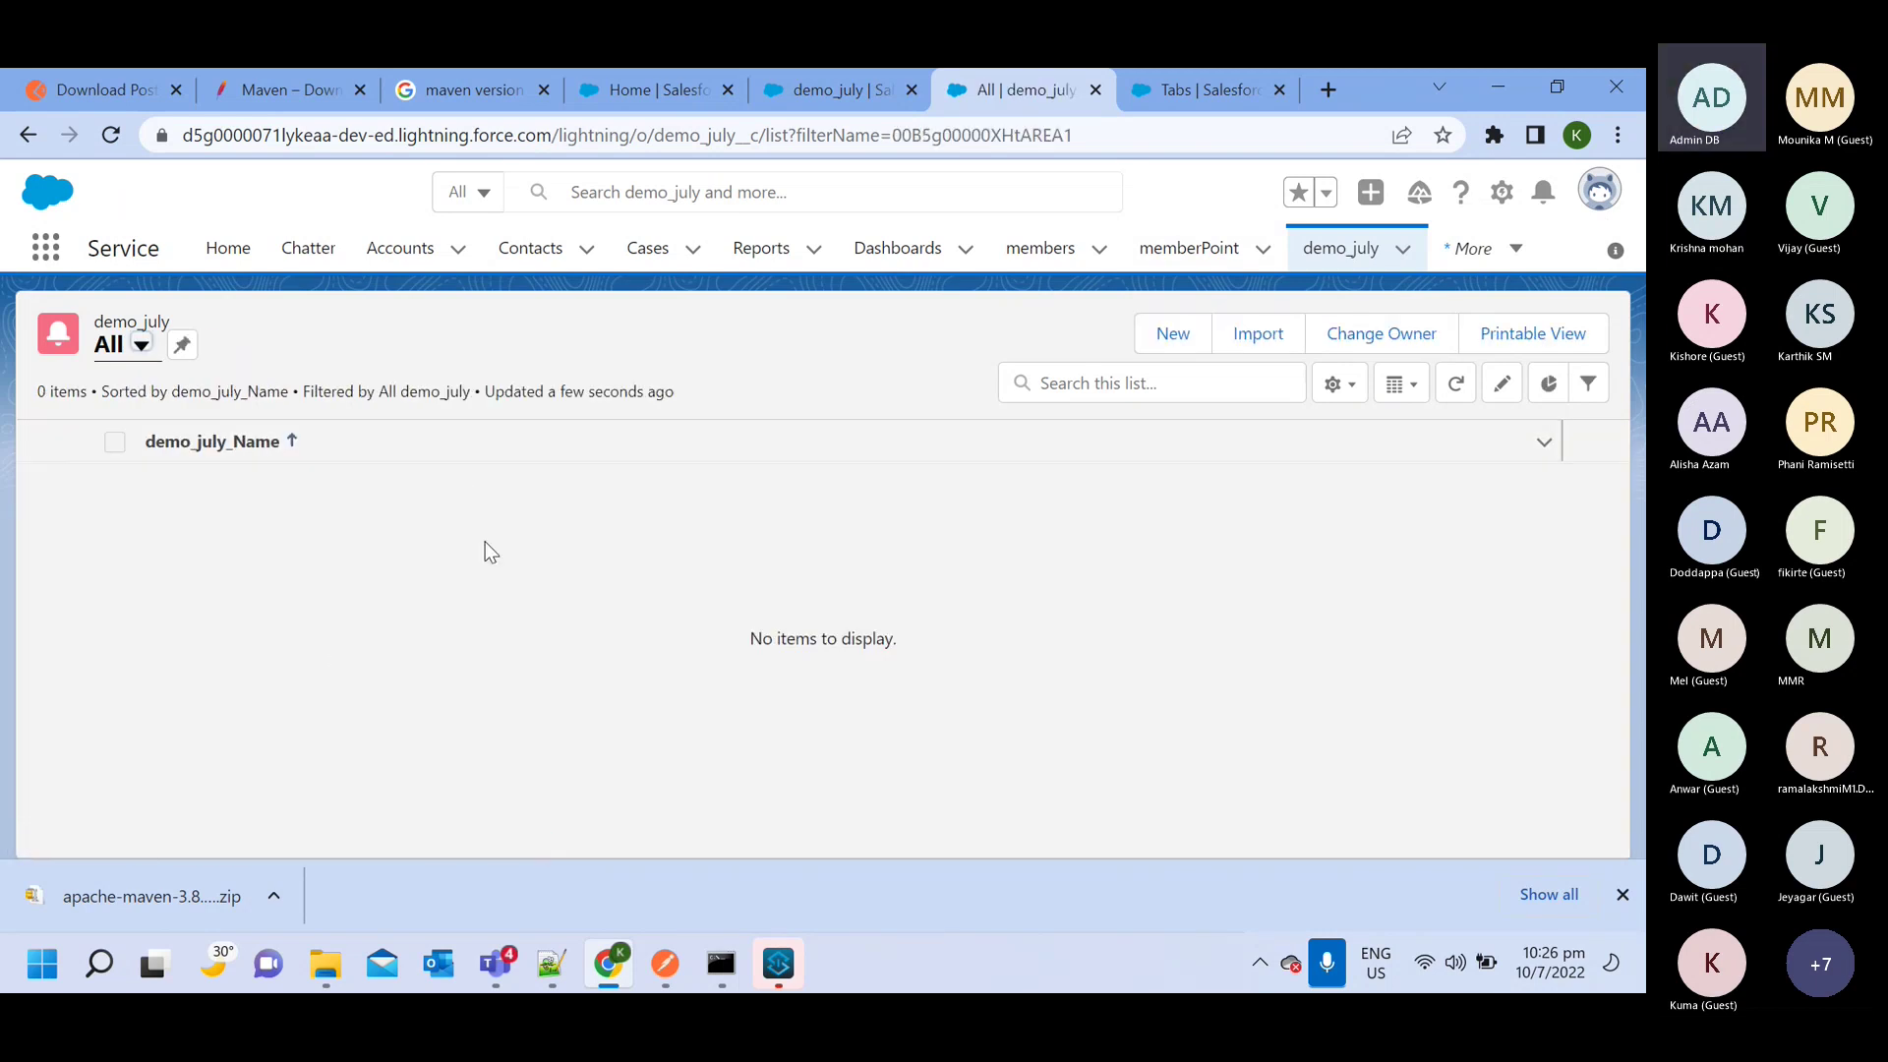
click(1172, 334)
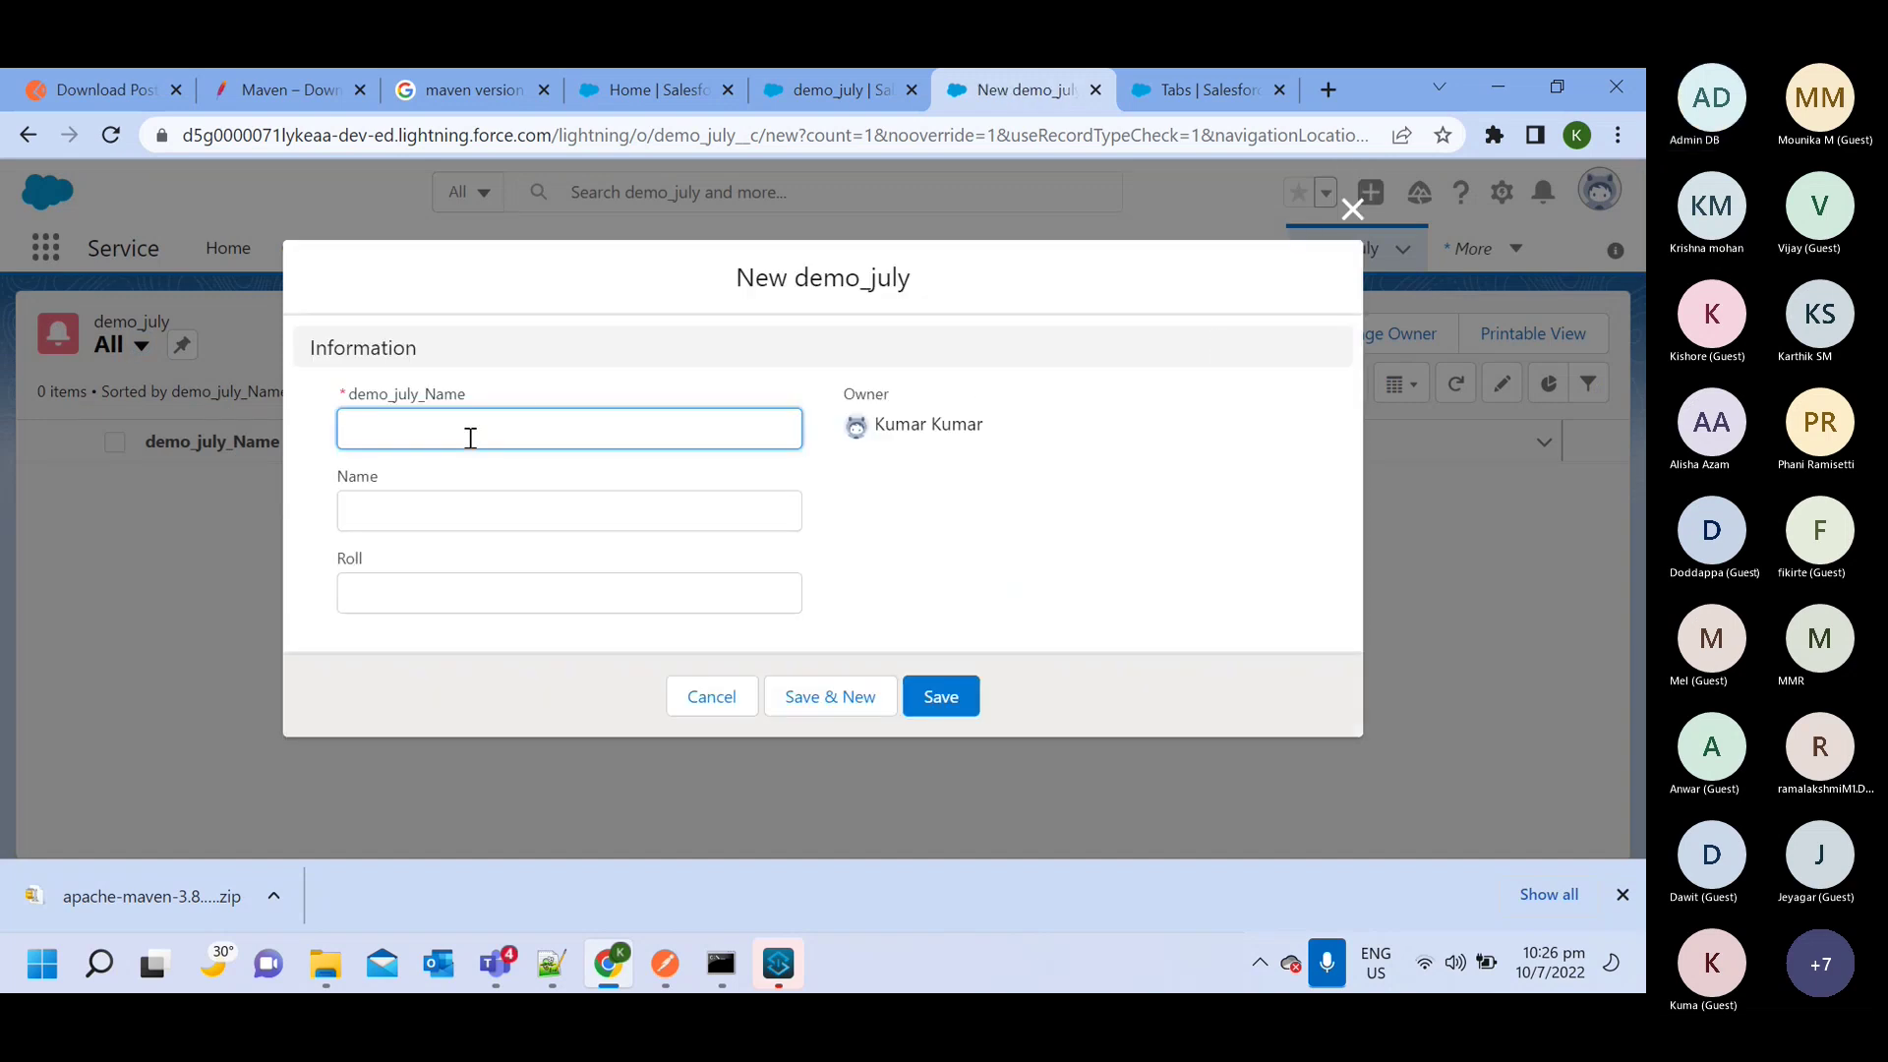
text(test123)
key(ctrl+a)
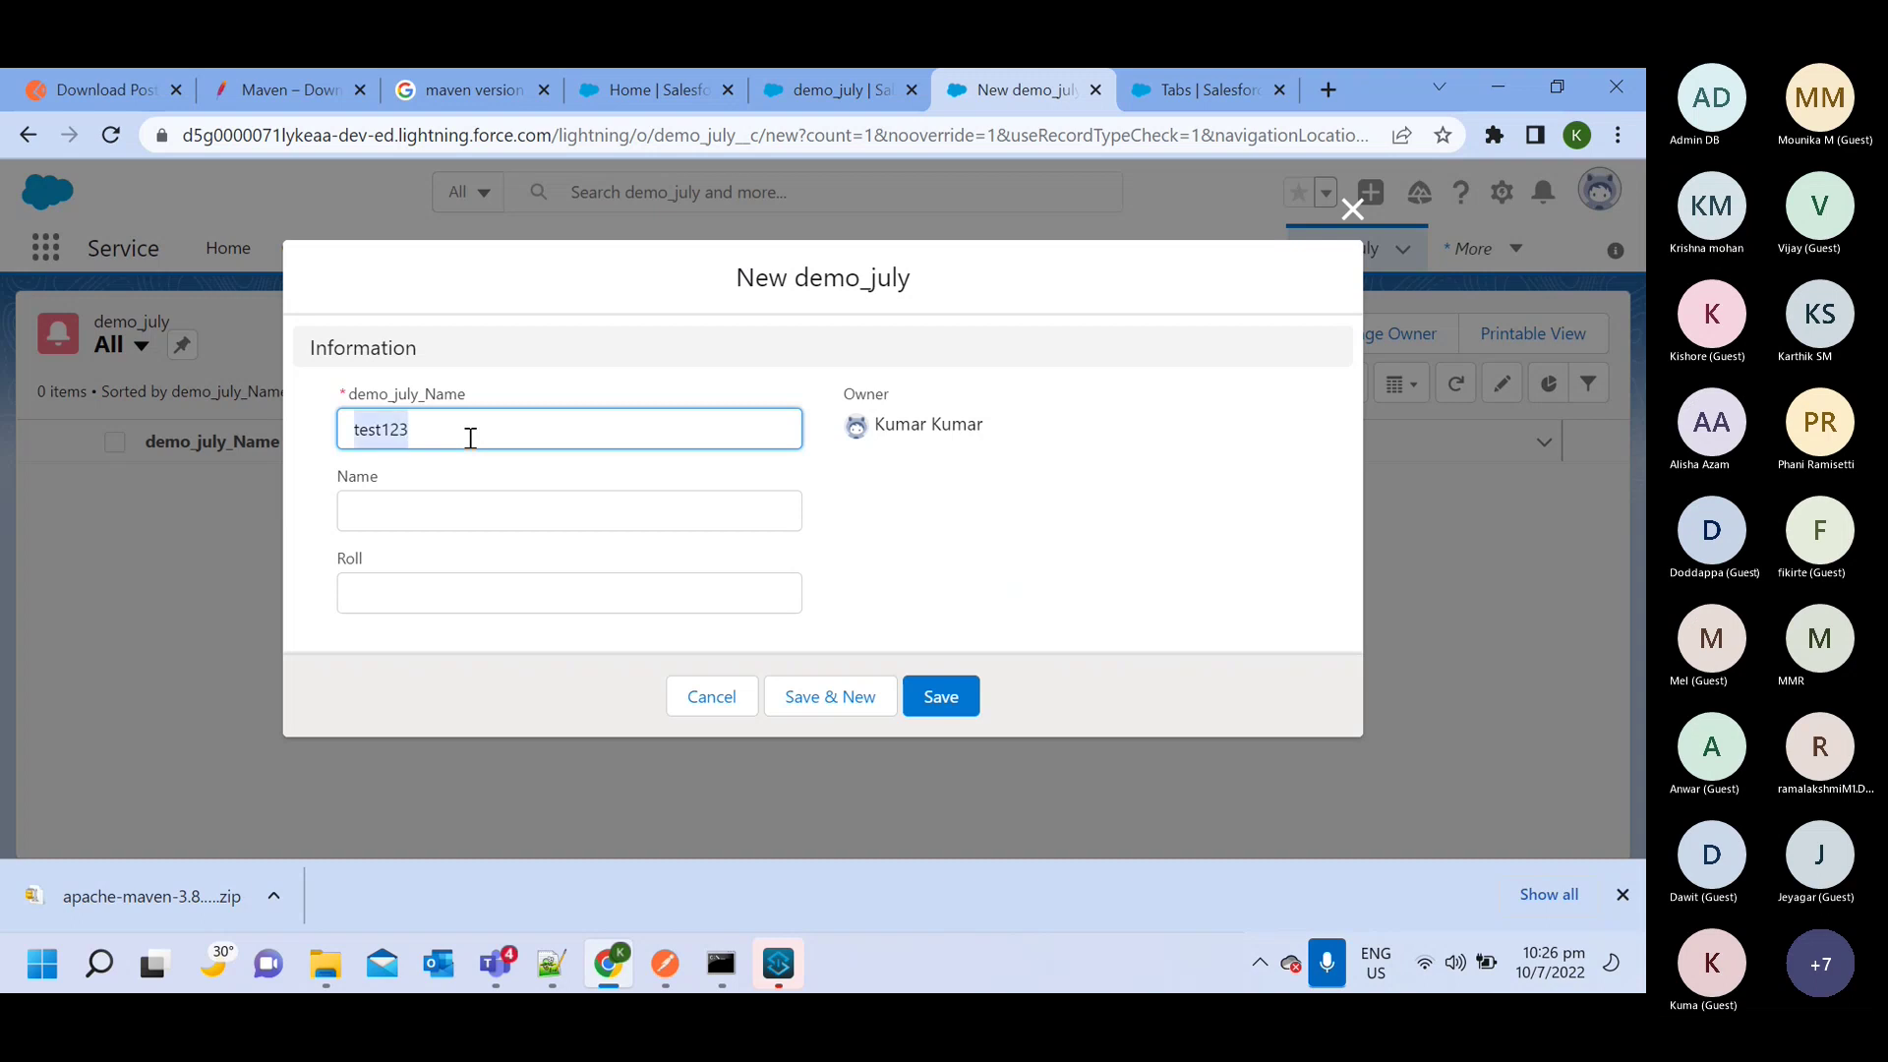
click(514, 510)
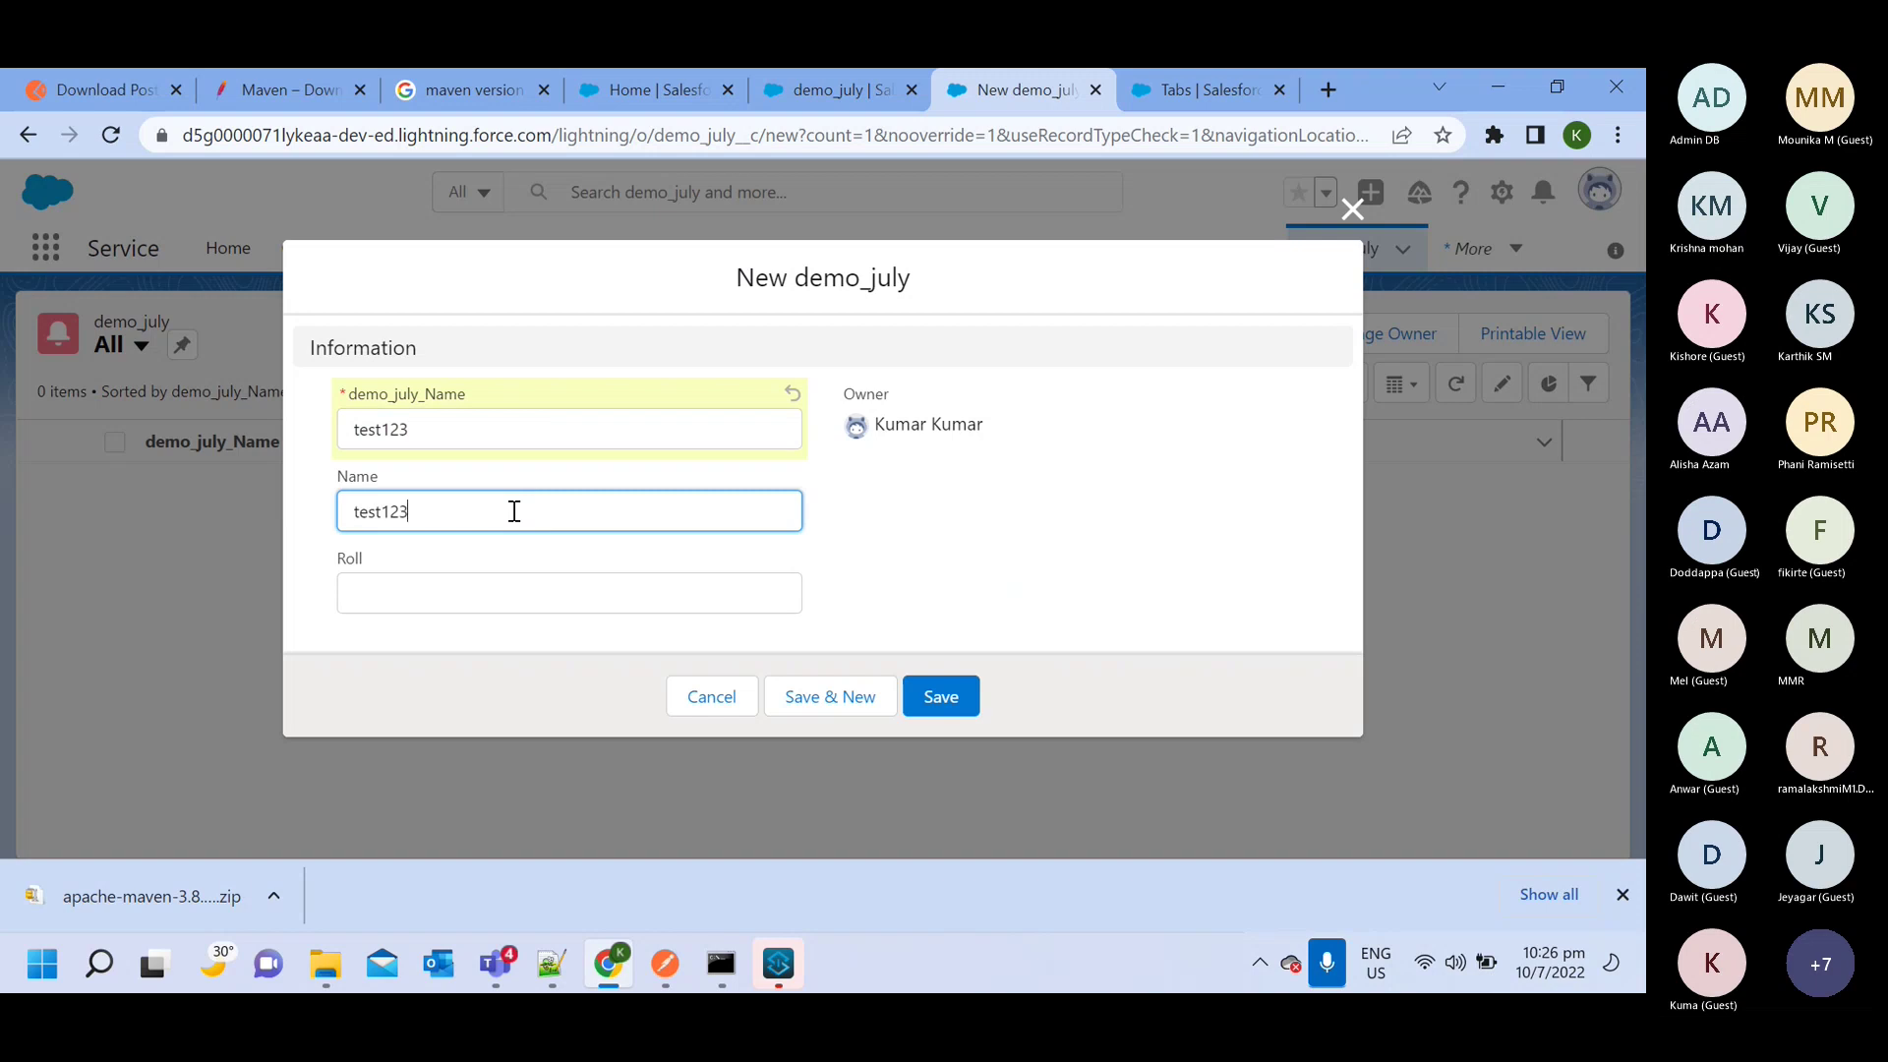
click(512, 590)
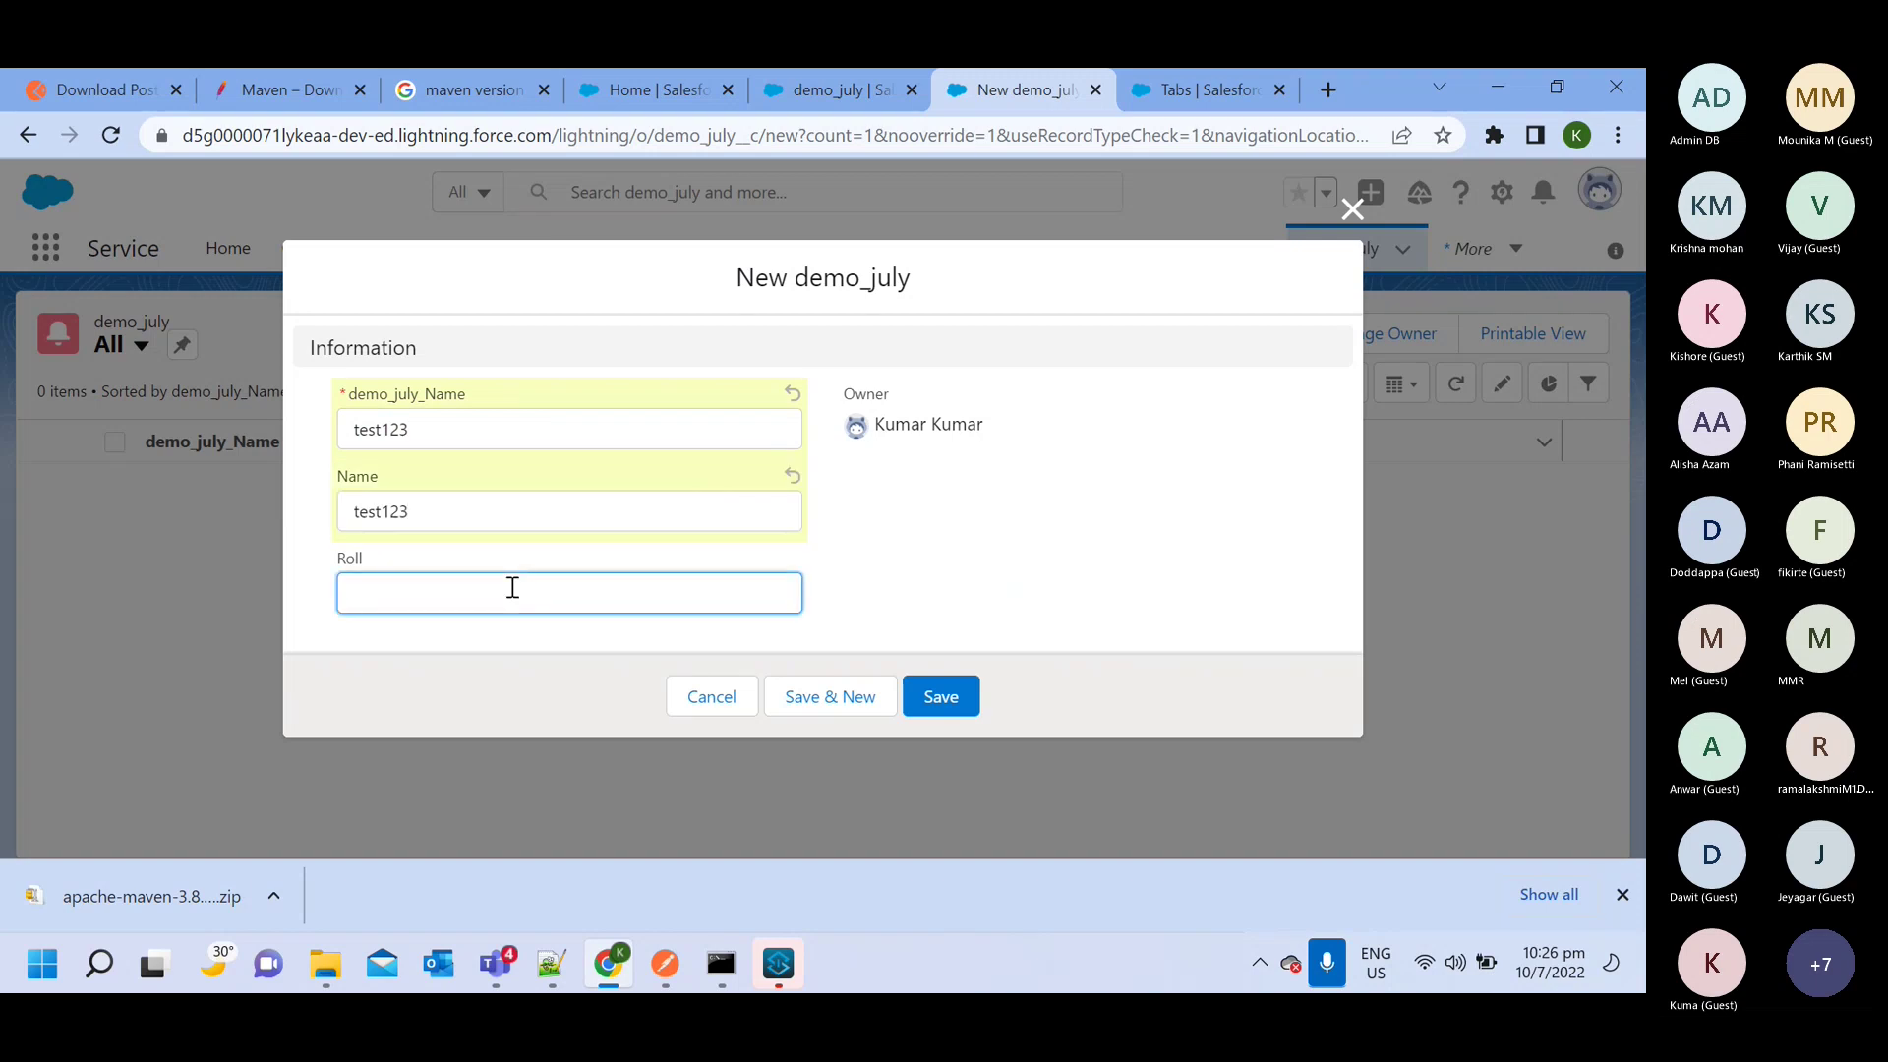
click(963, 678)
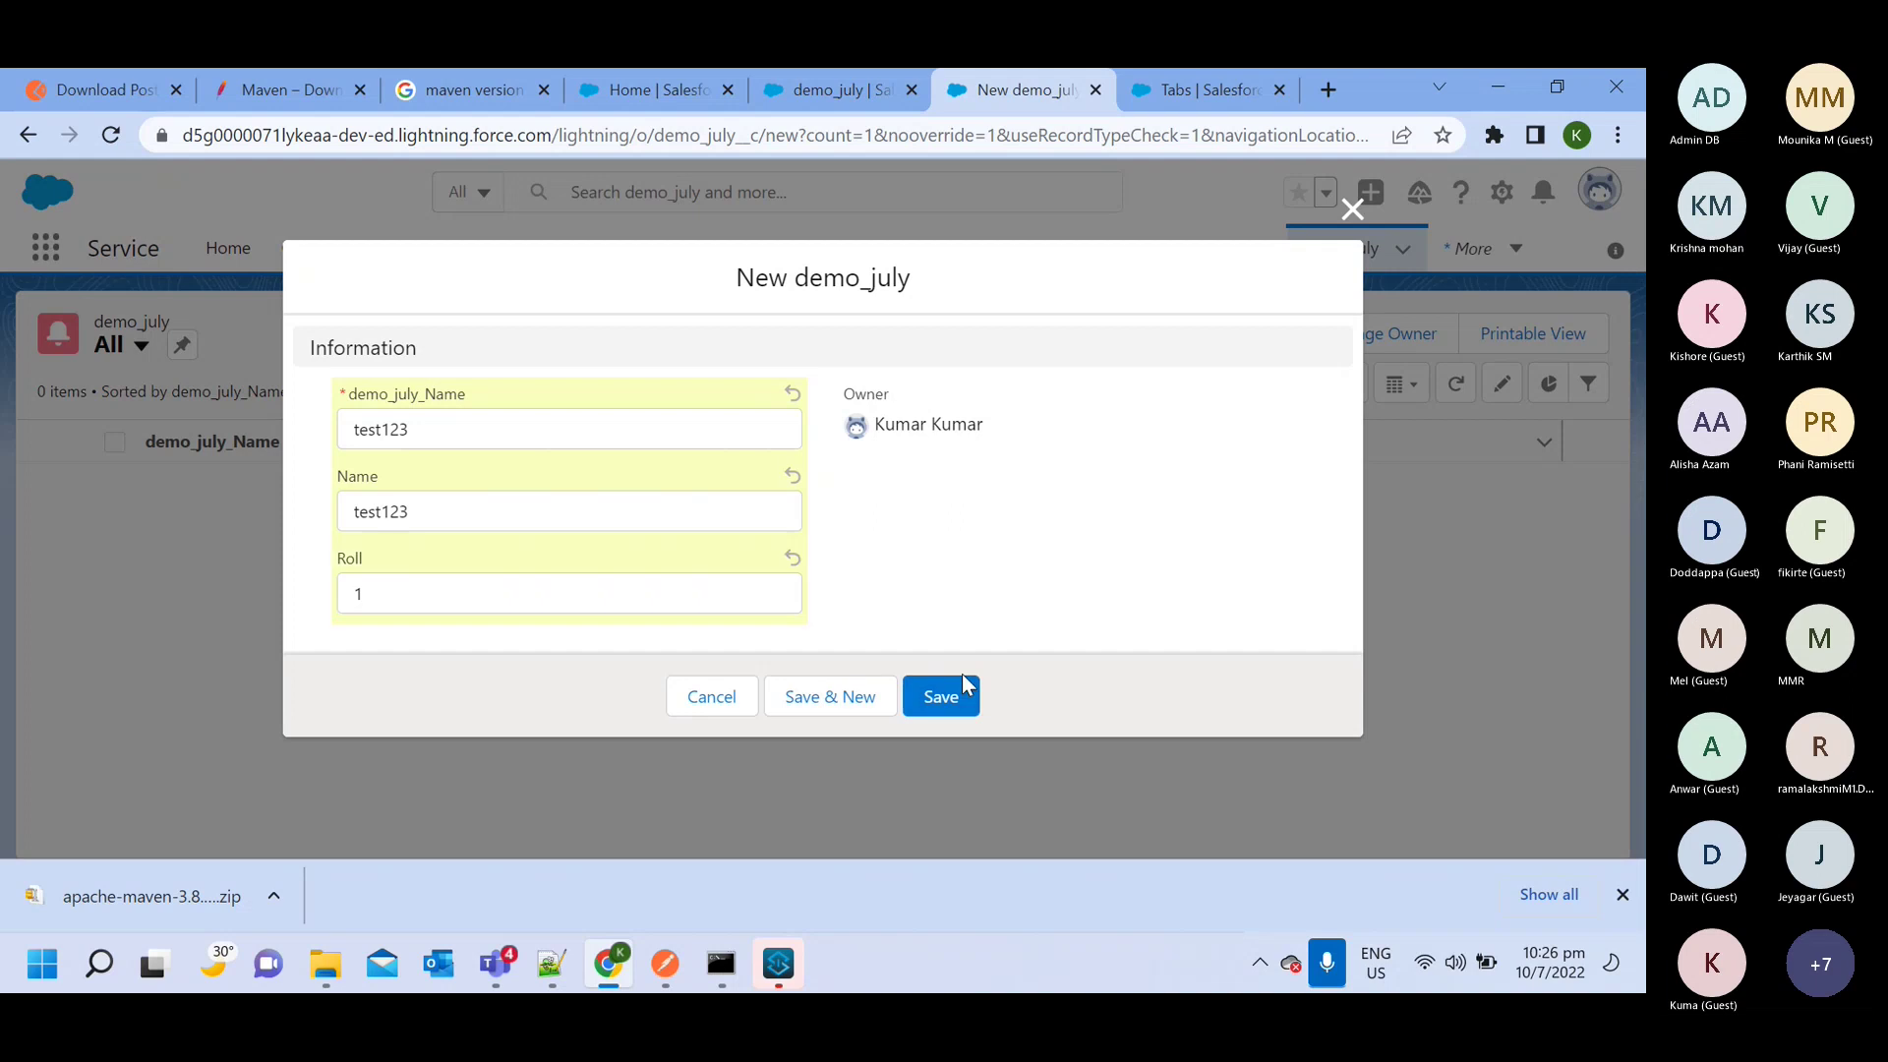
click(959, 698)
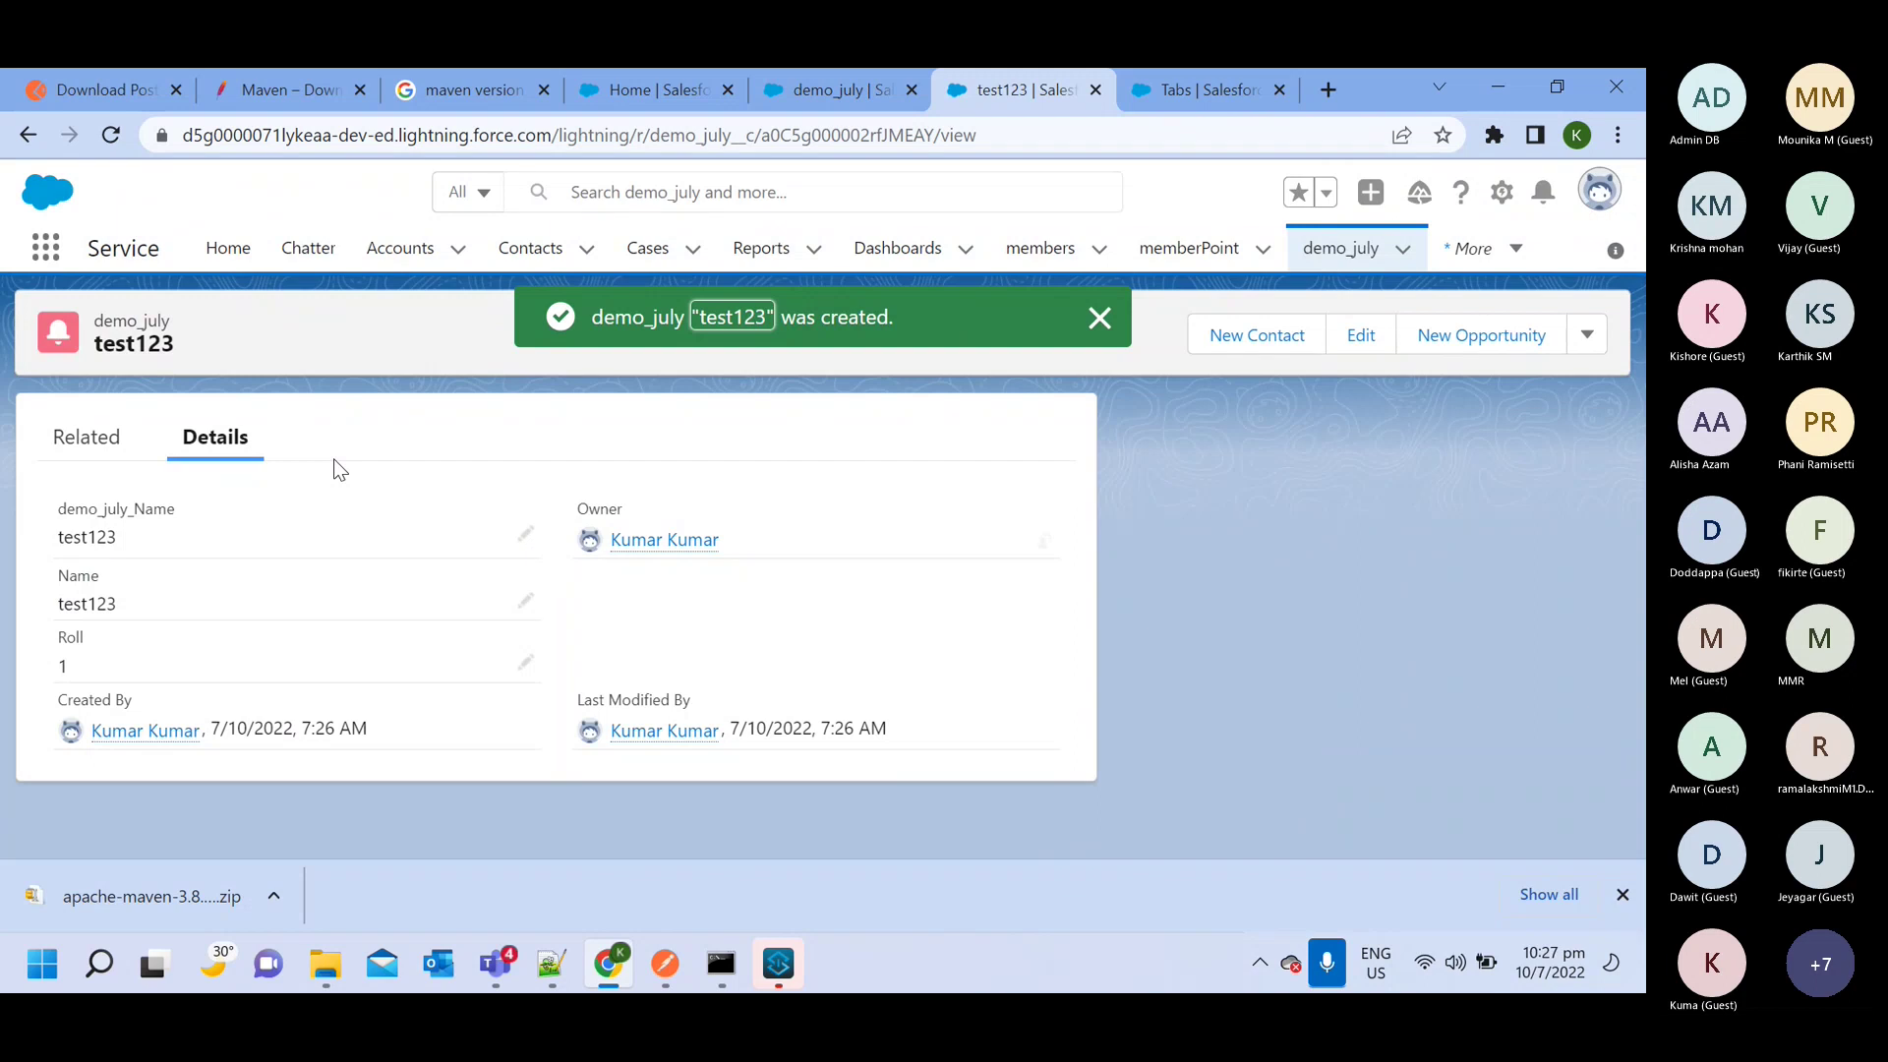
Step: Glance at demo_july's fields in Object Manager, then select the test123 record in the demo_july list
click(1344, 254)
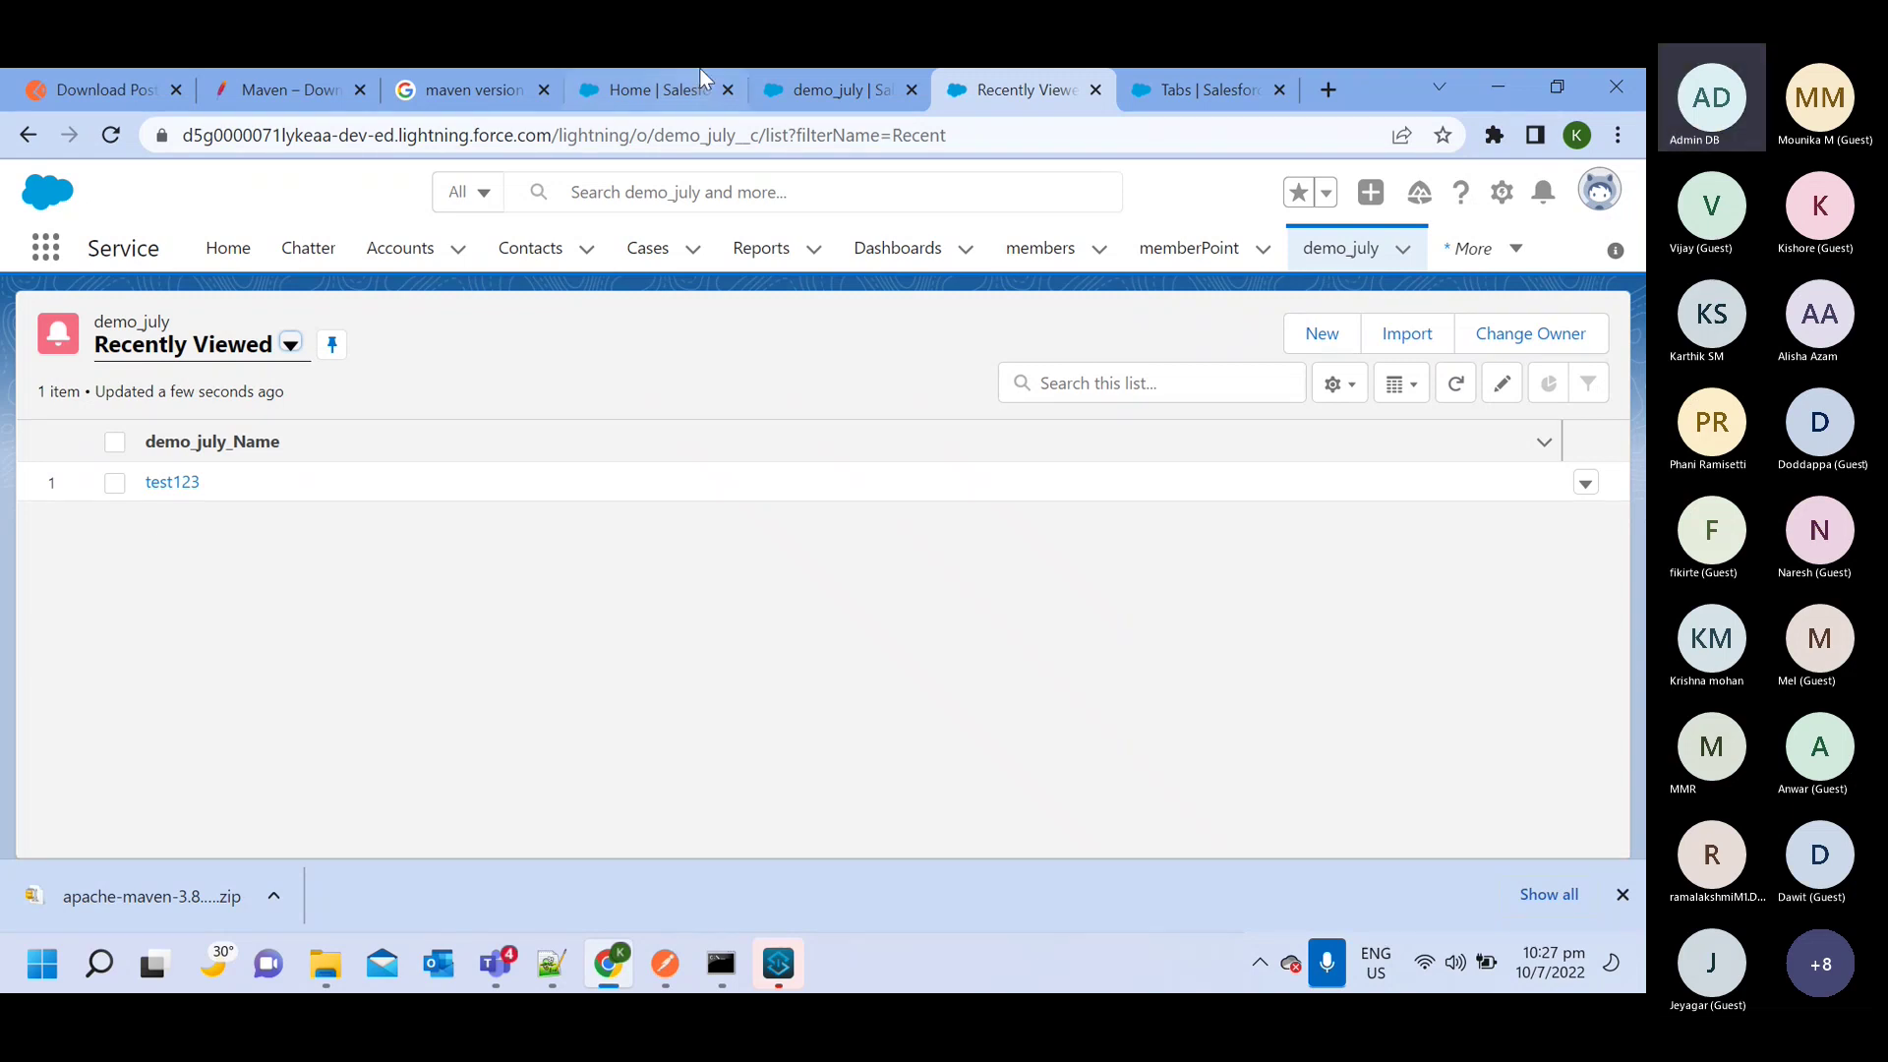
click(775, 93)
scroll(383, 641, down, 1)
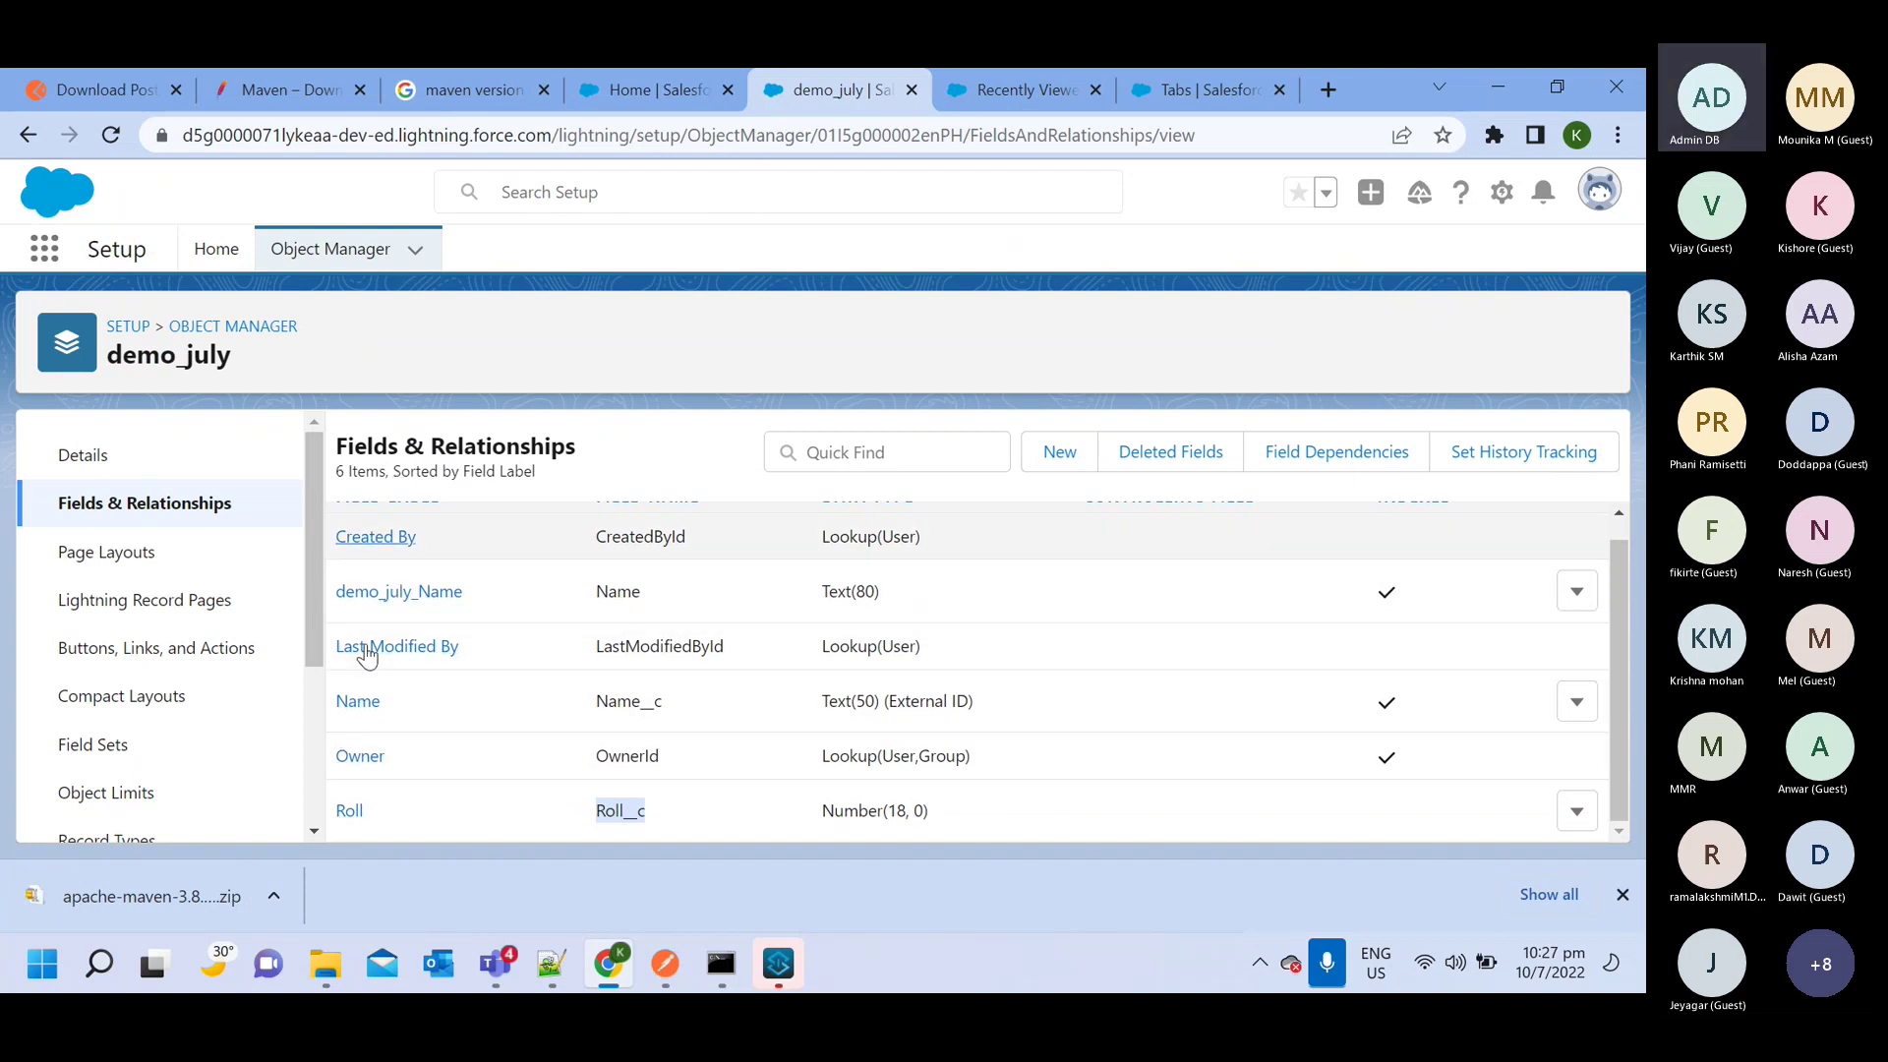
click(1032, 96)
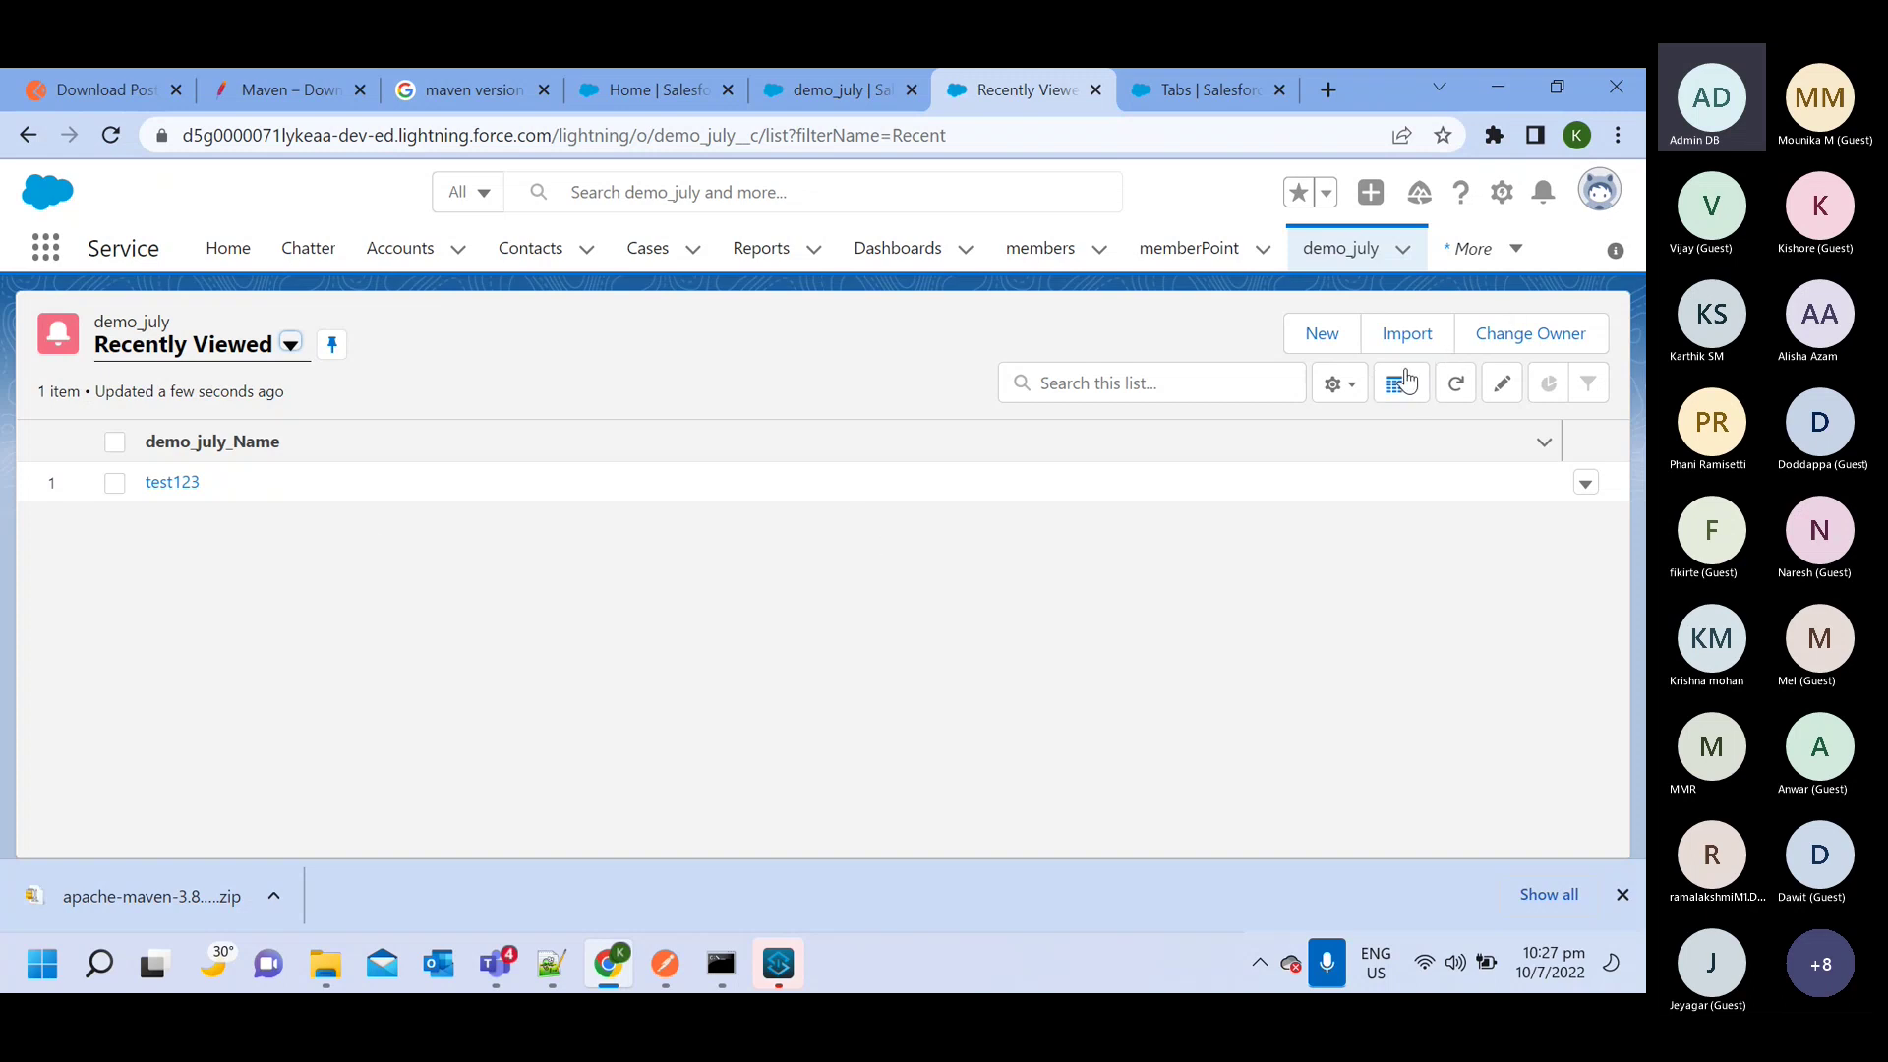
click(1338, 383)
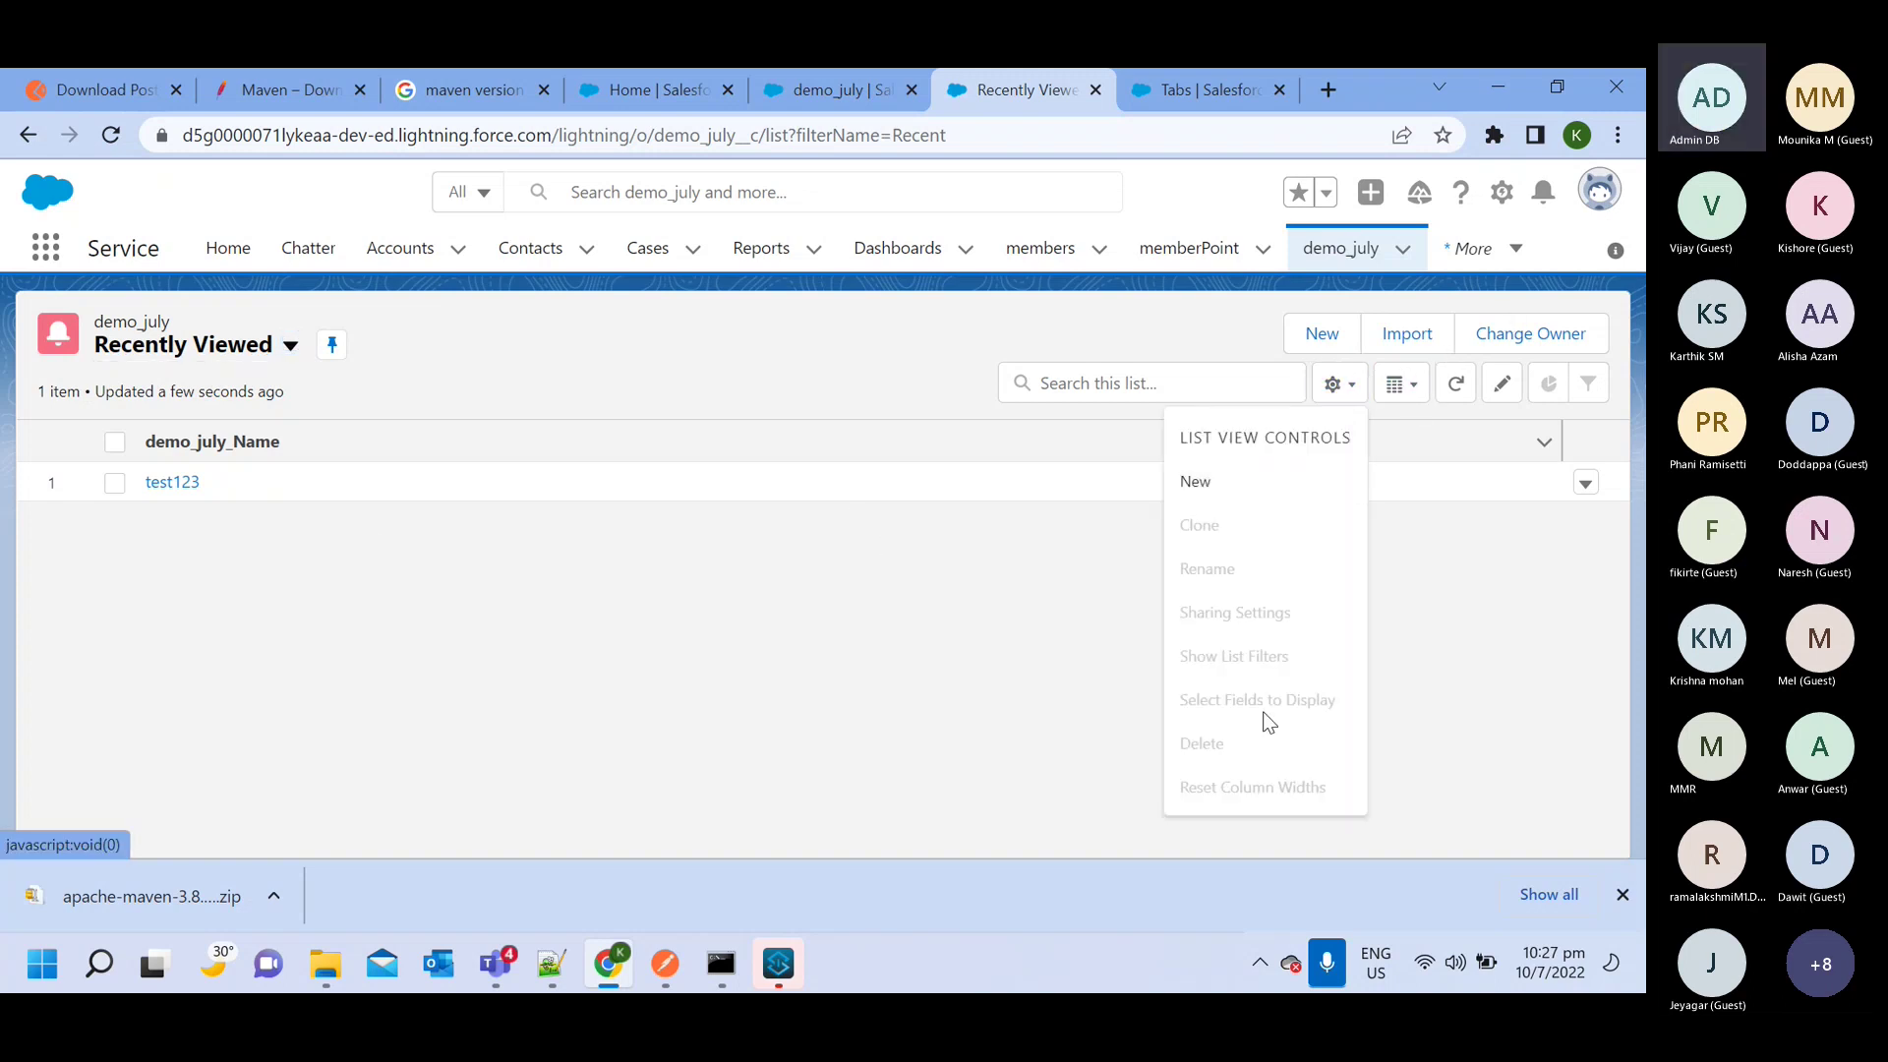
click(114, 482)
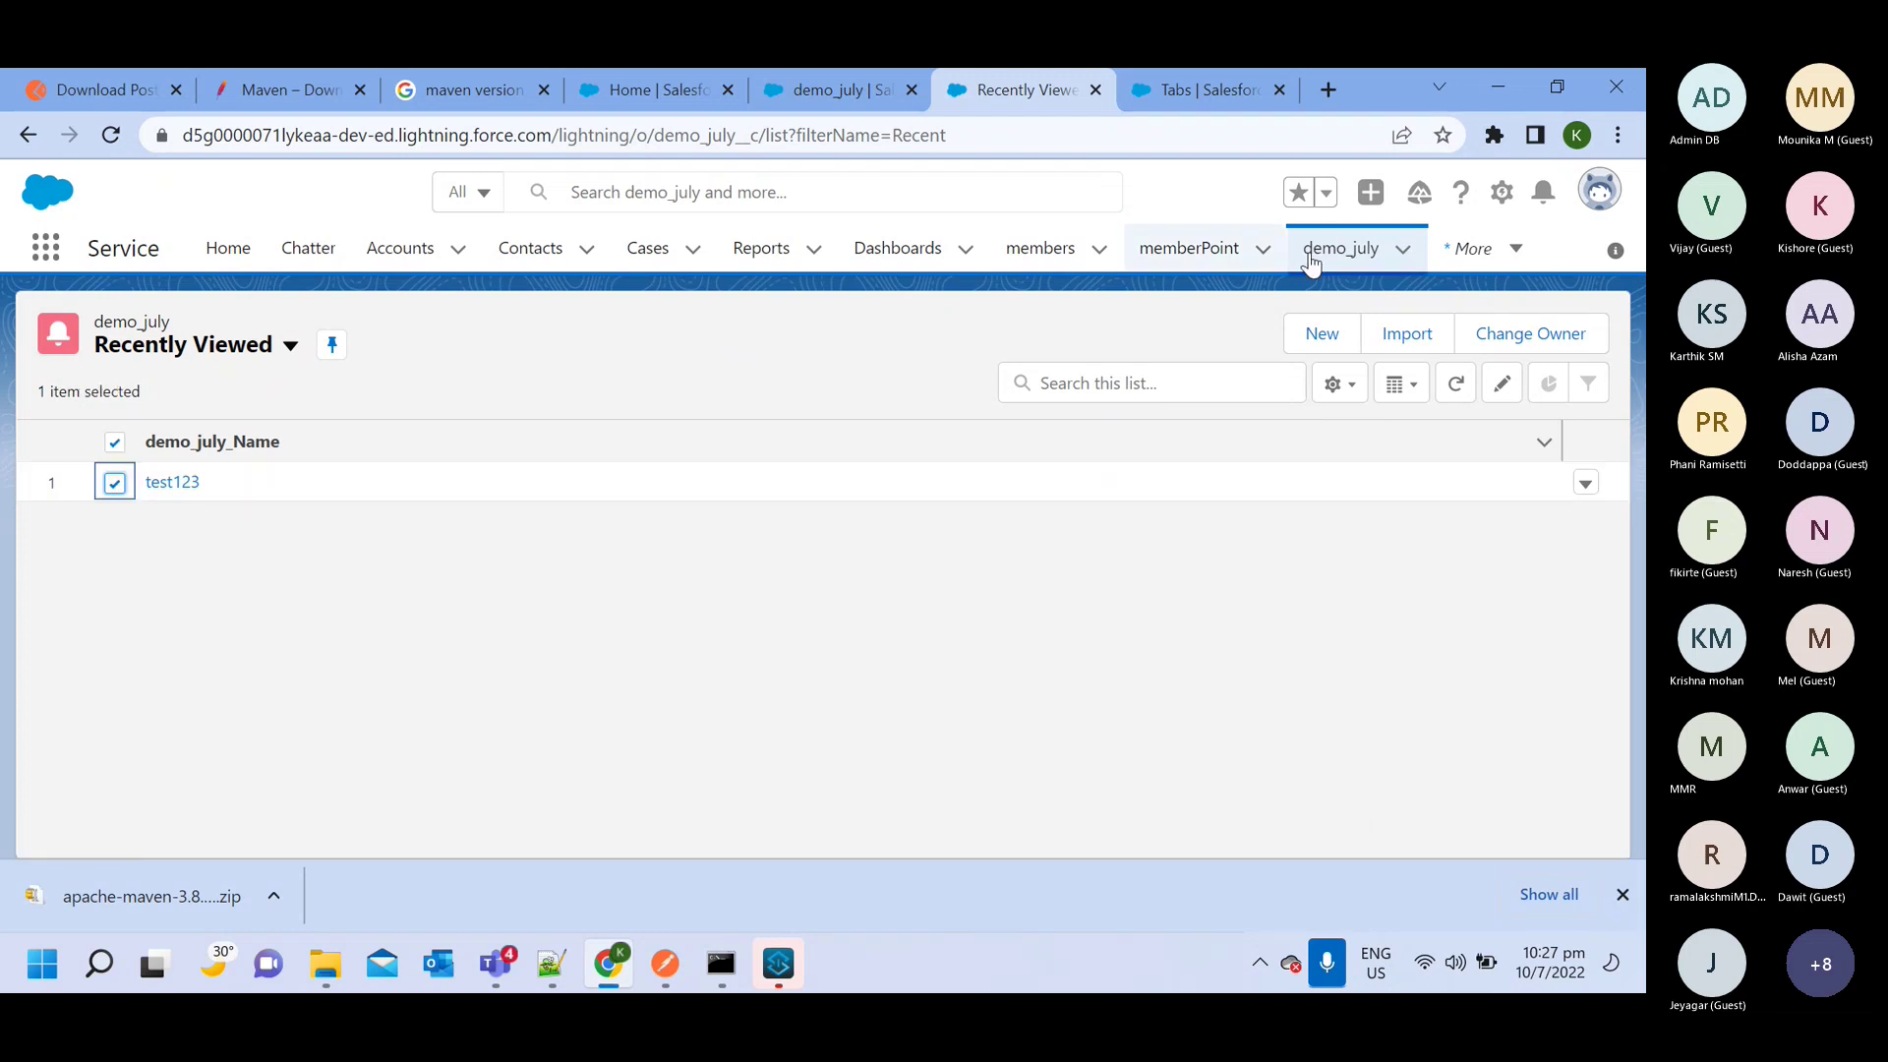
Step: Switch the demo_july records list to the All view and open its List View Controls menu
click(1347, 391)
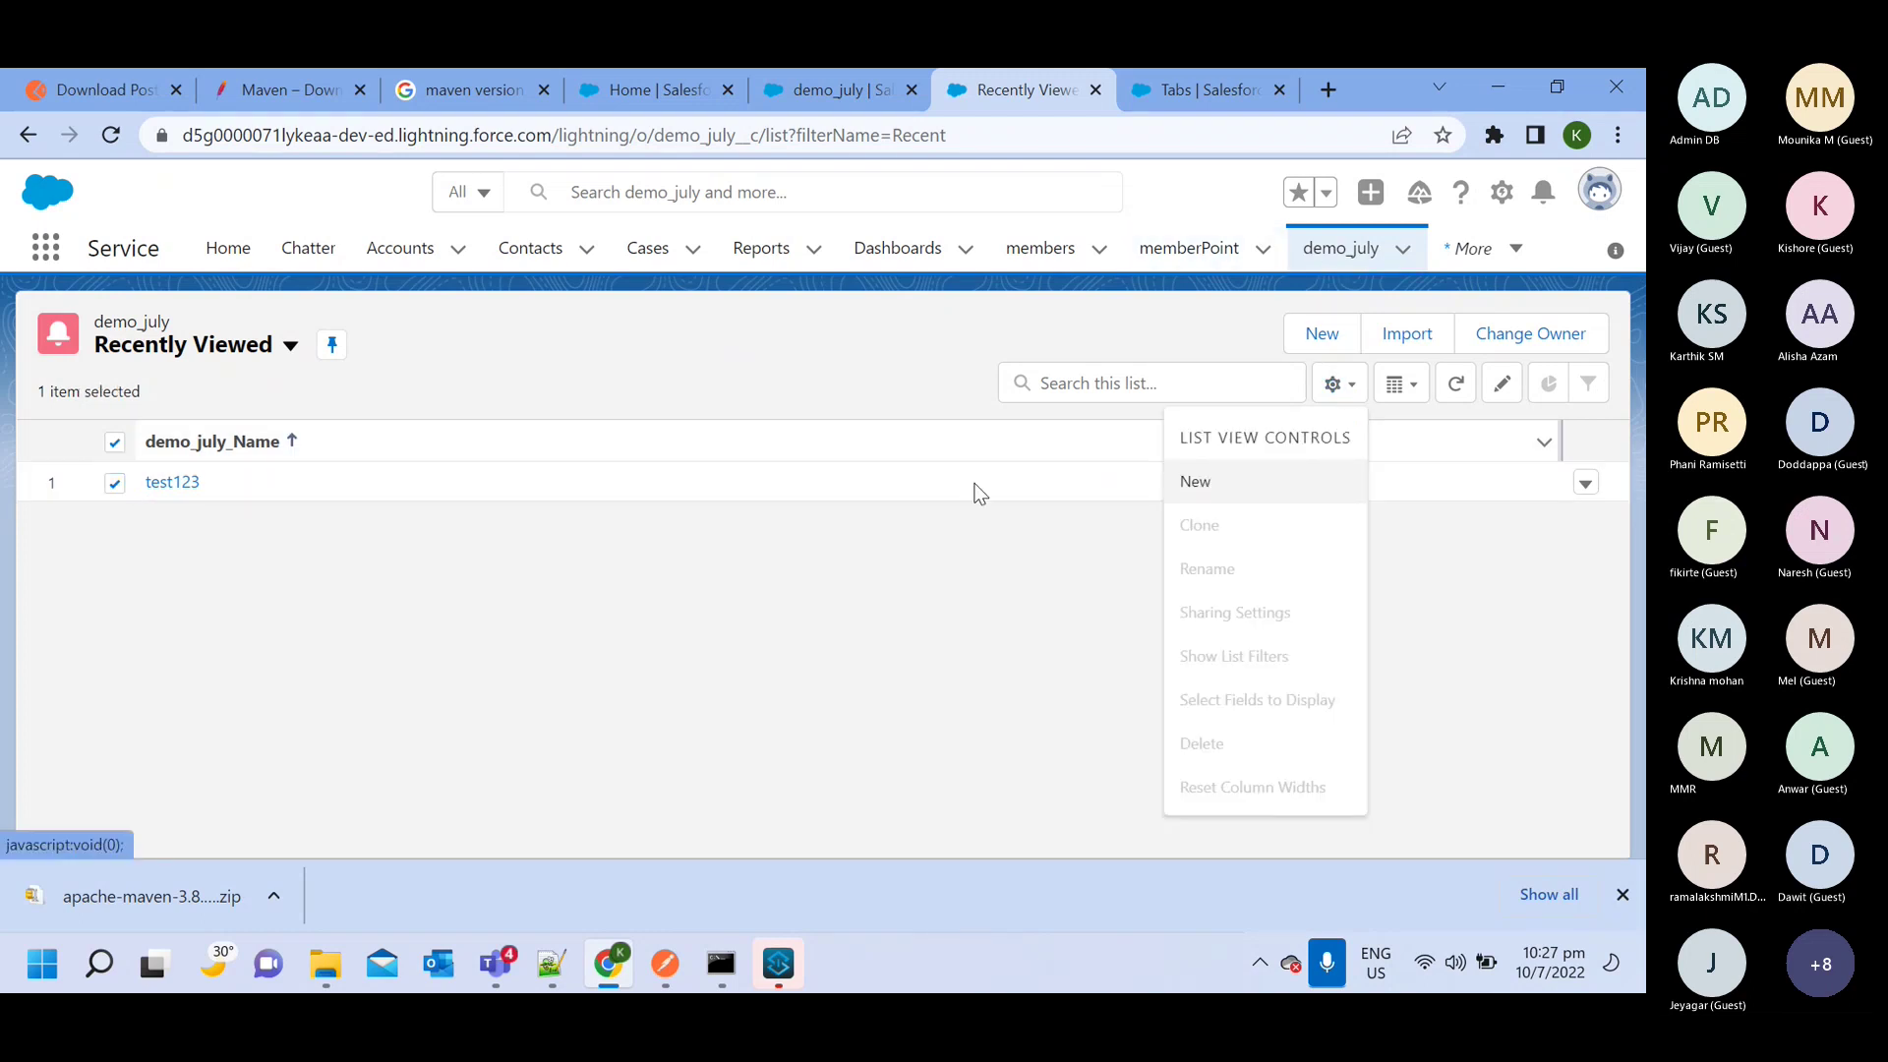
click(977, 493)
click(250, 346)
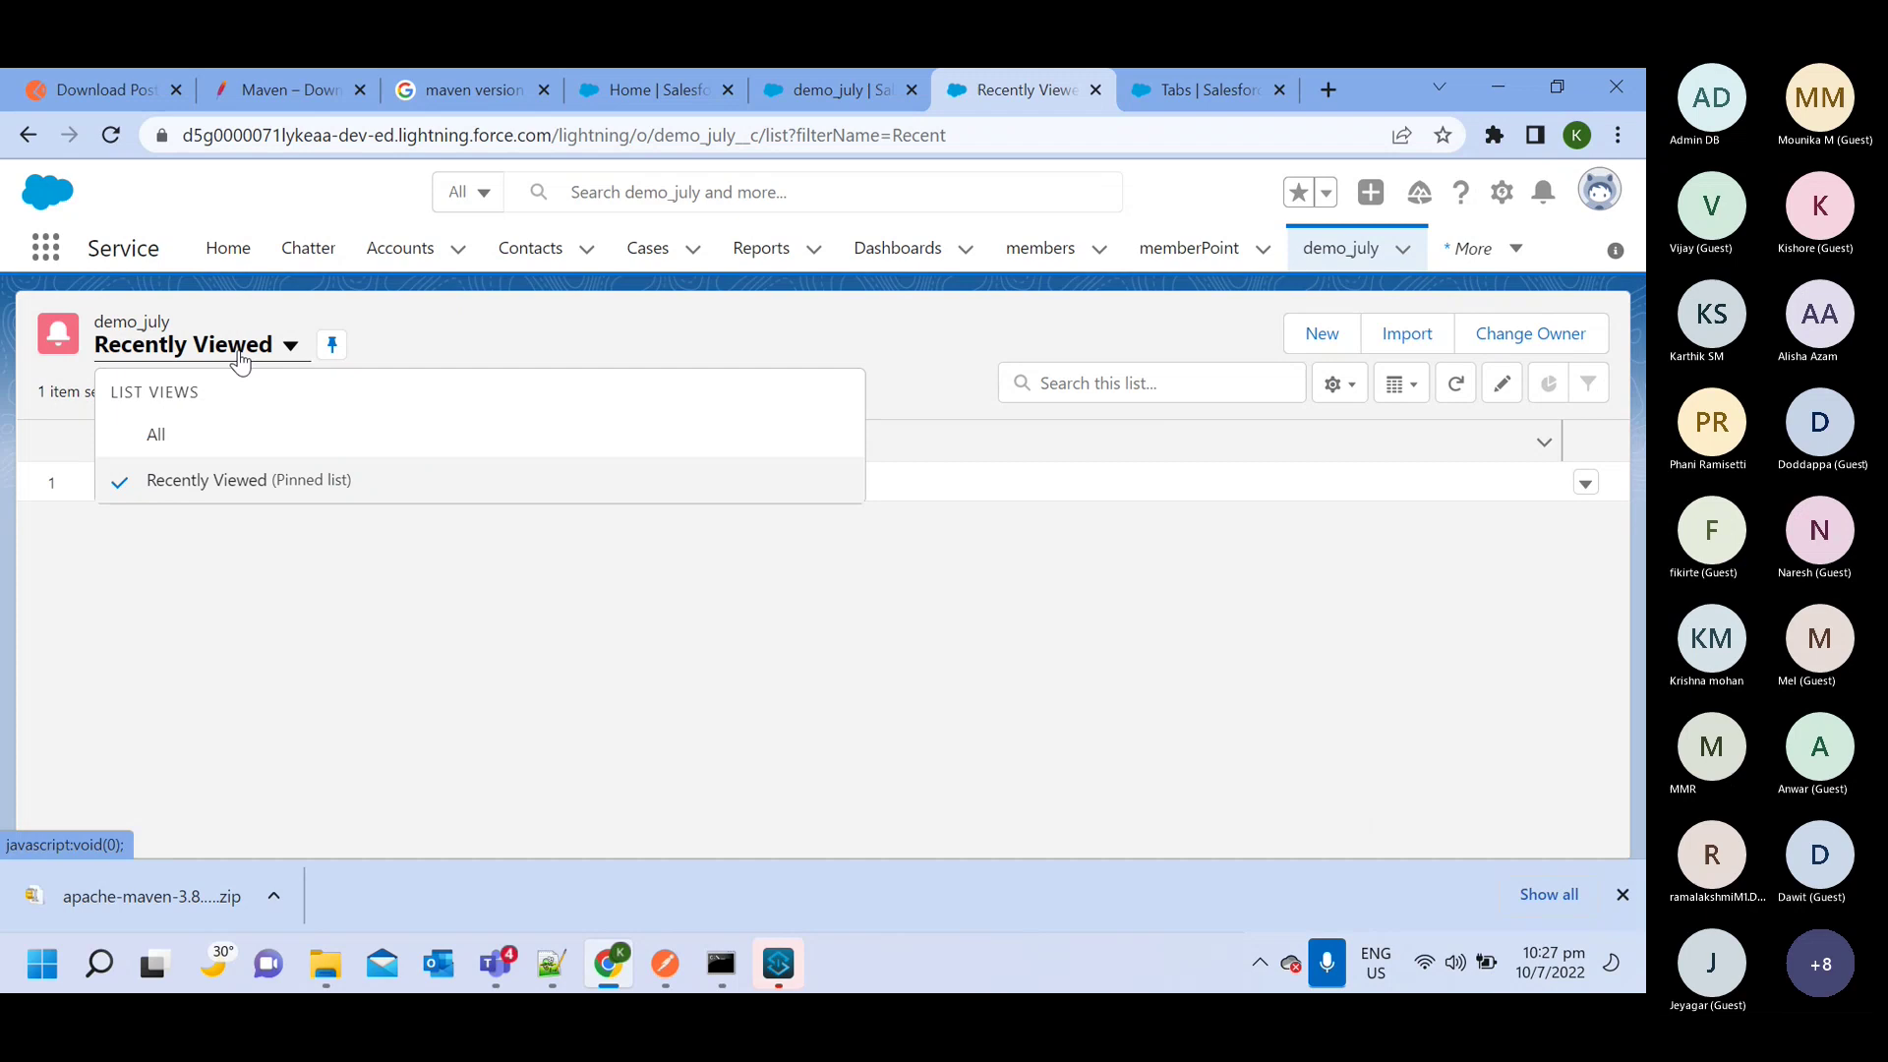
click(208, 431)
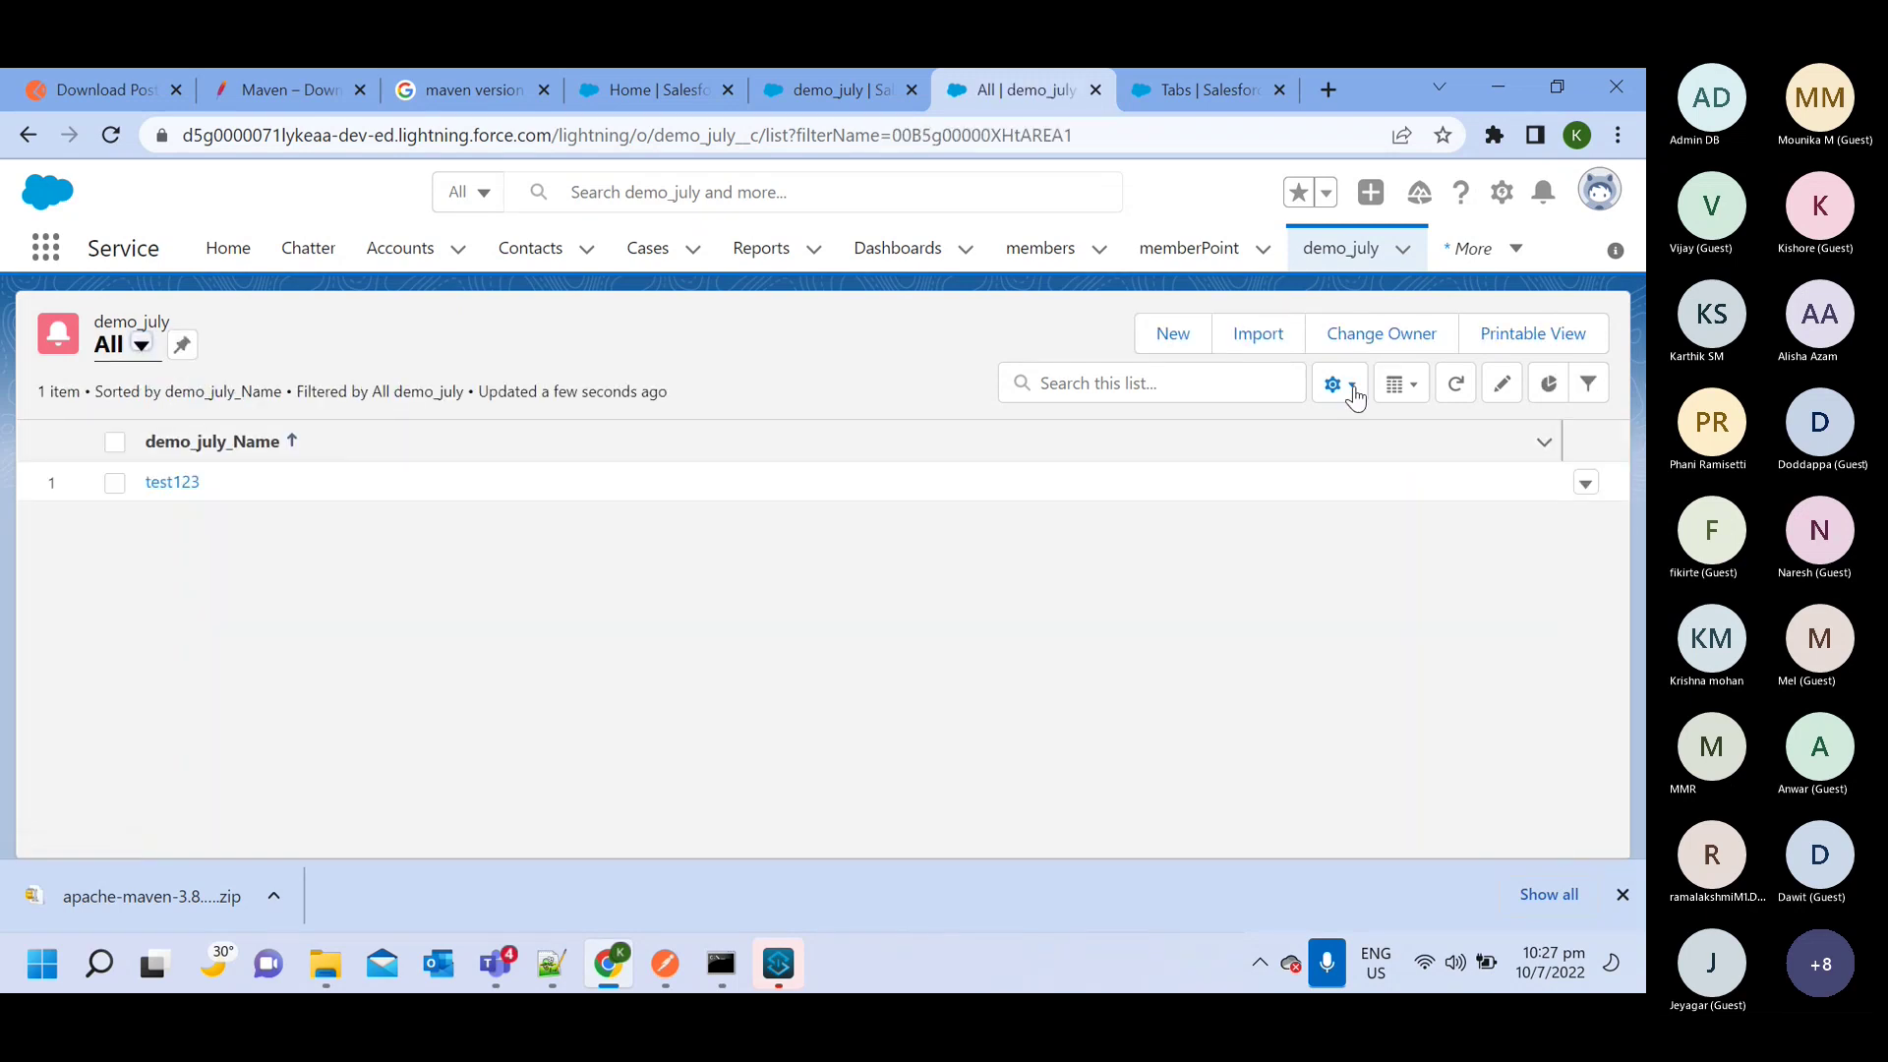
click(1353, 392)
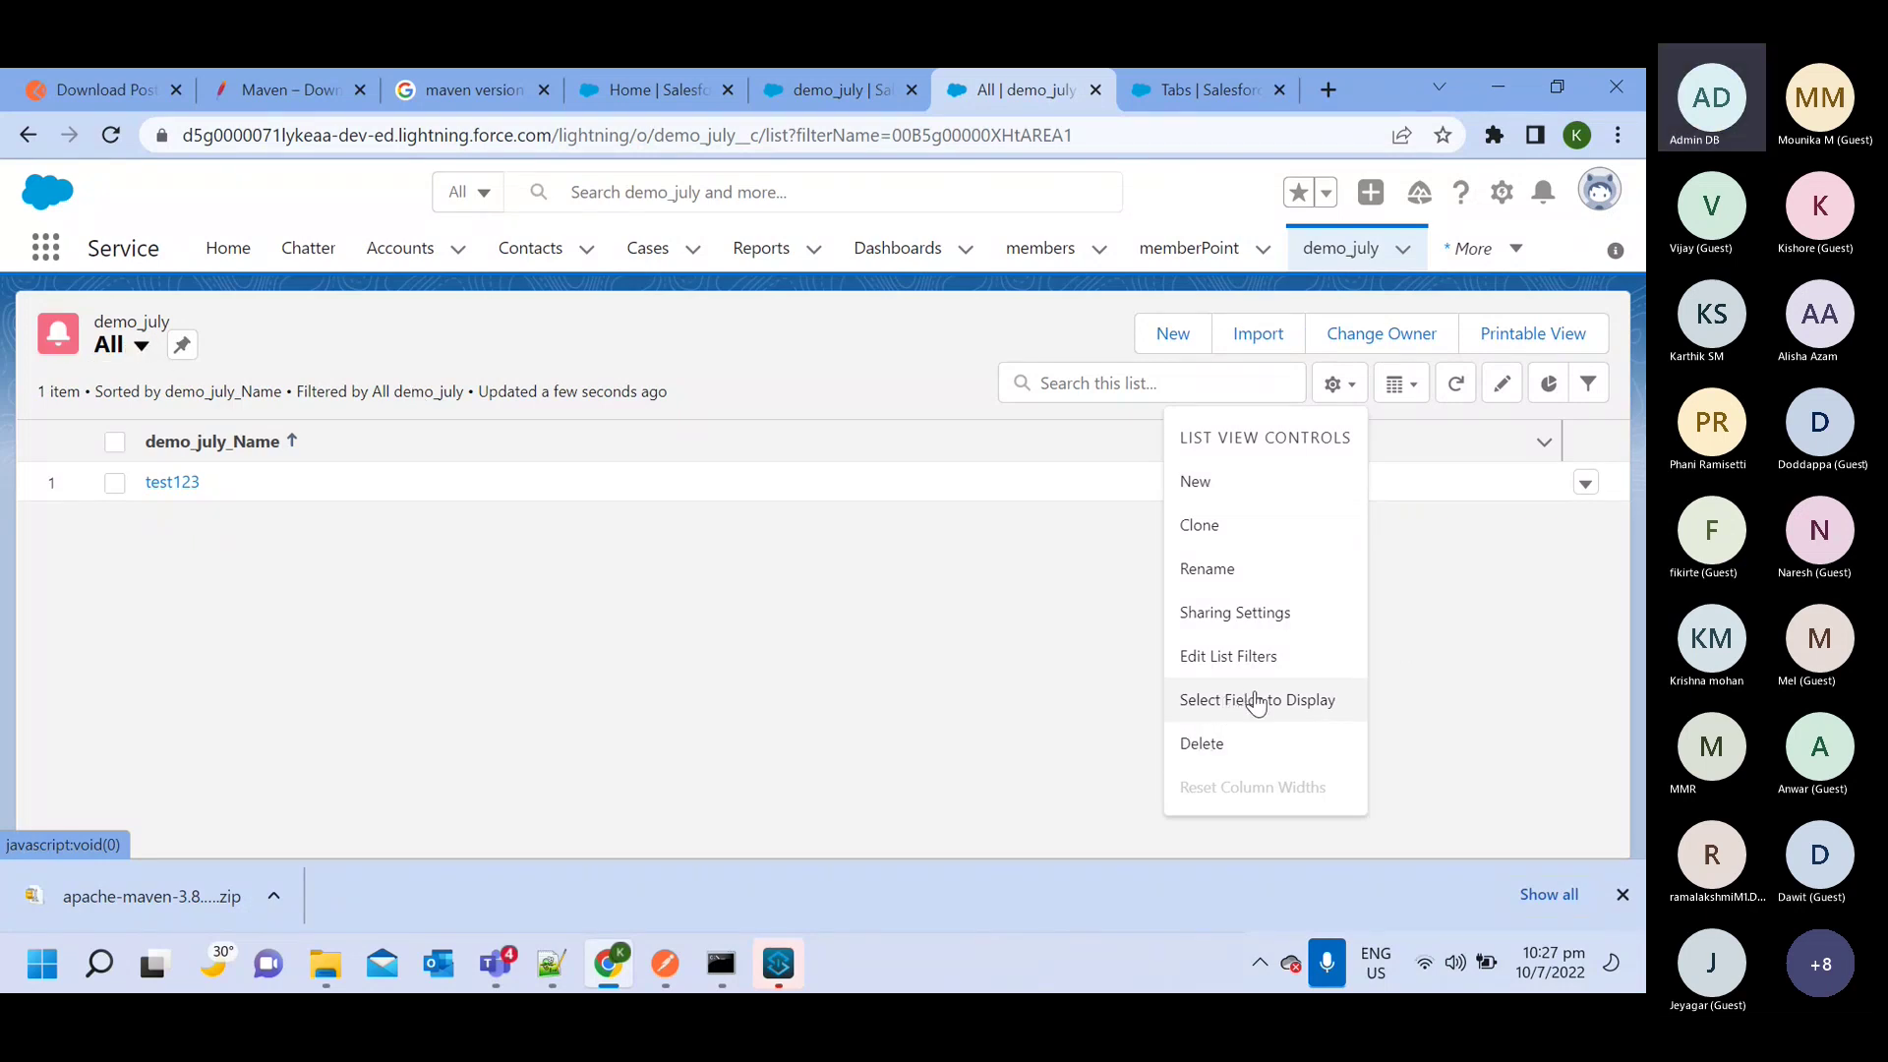
click(1345, 383)
click(1345, 382)
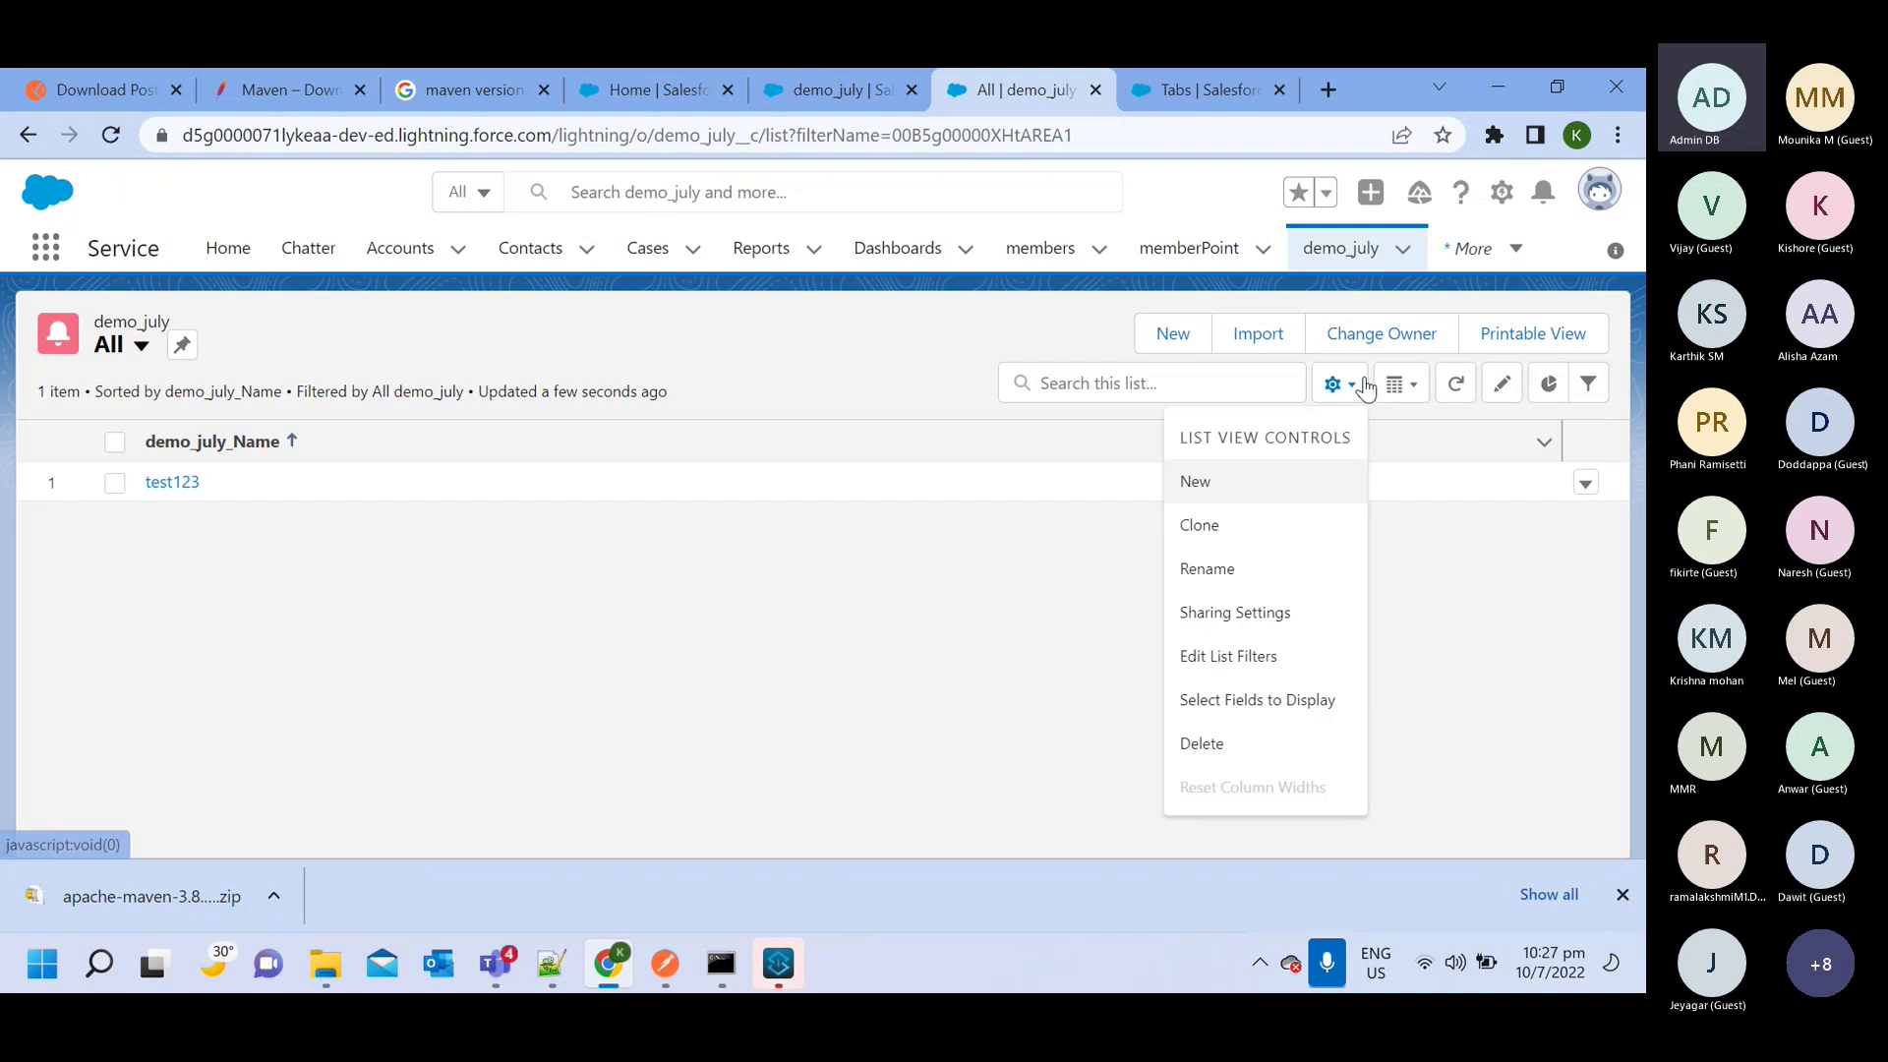
Step: Open Select Fields to Display and select Created By Alias among the available fields
click(1285, 700)
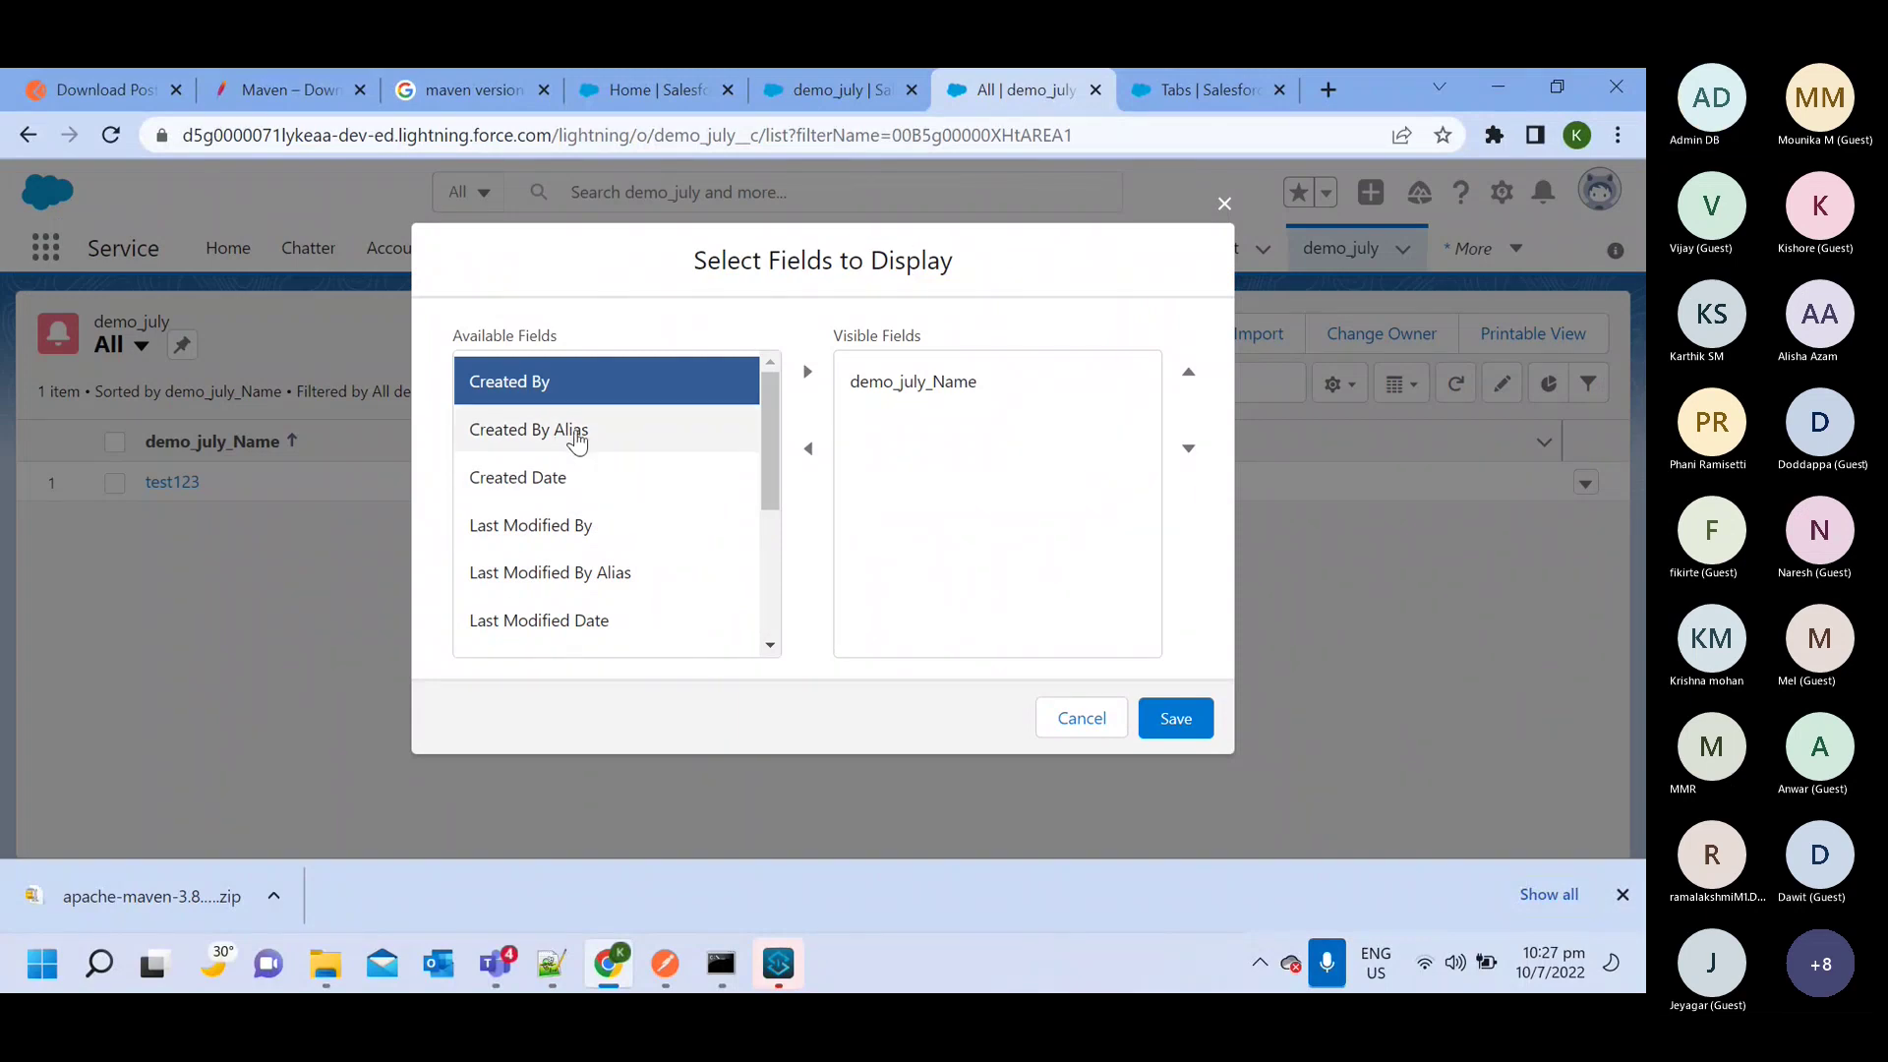
shift+click(577, 430)
shift+click(577, 482)
shift+click(574, 531)
shift+click(577, 566)
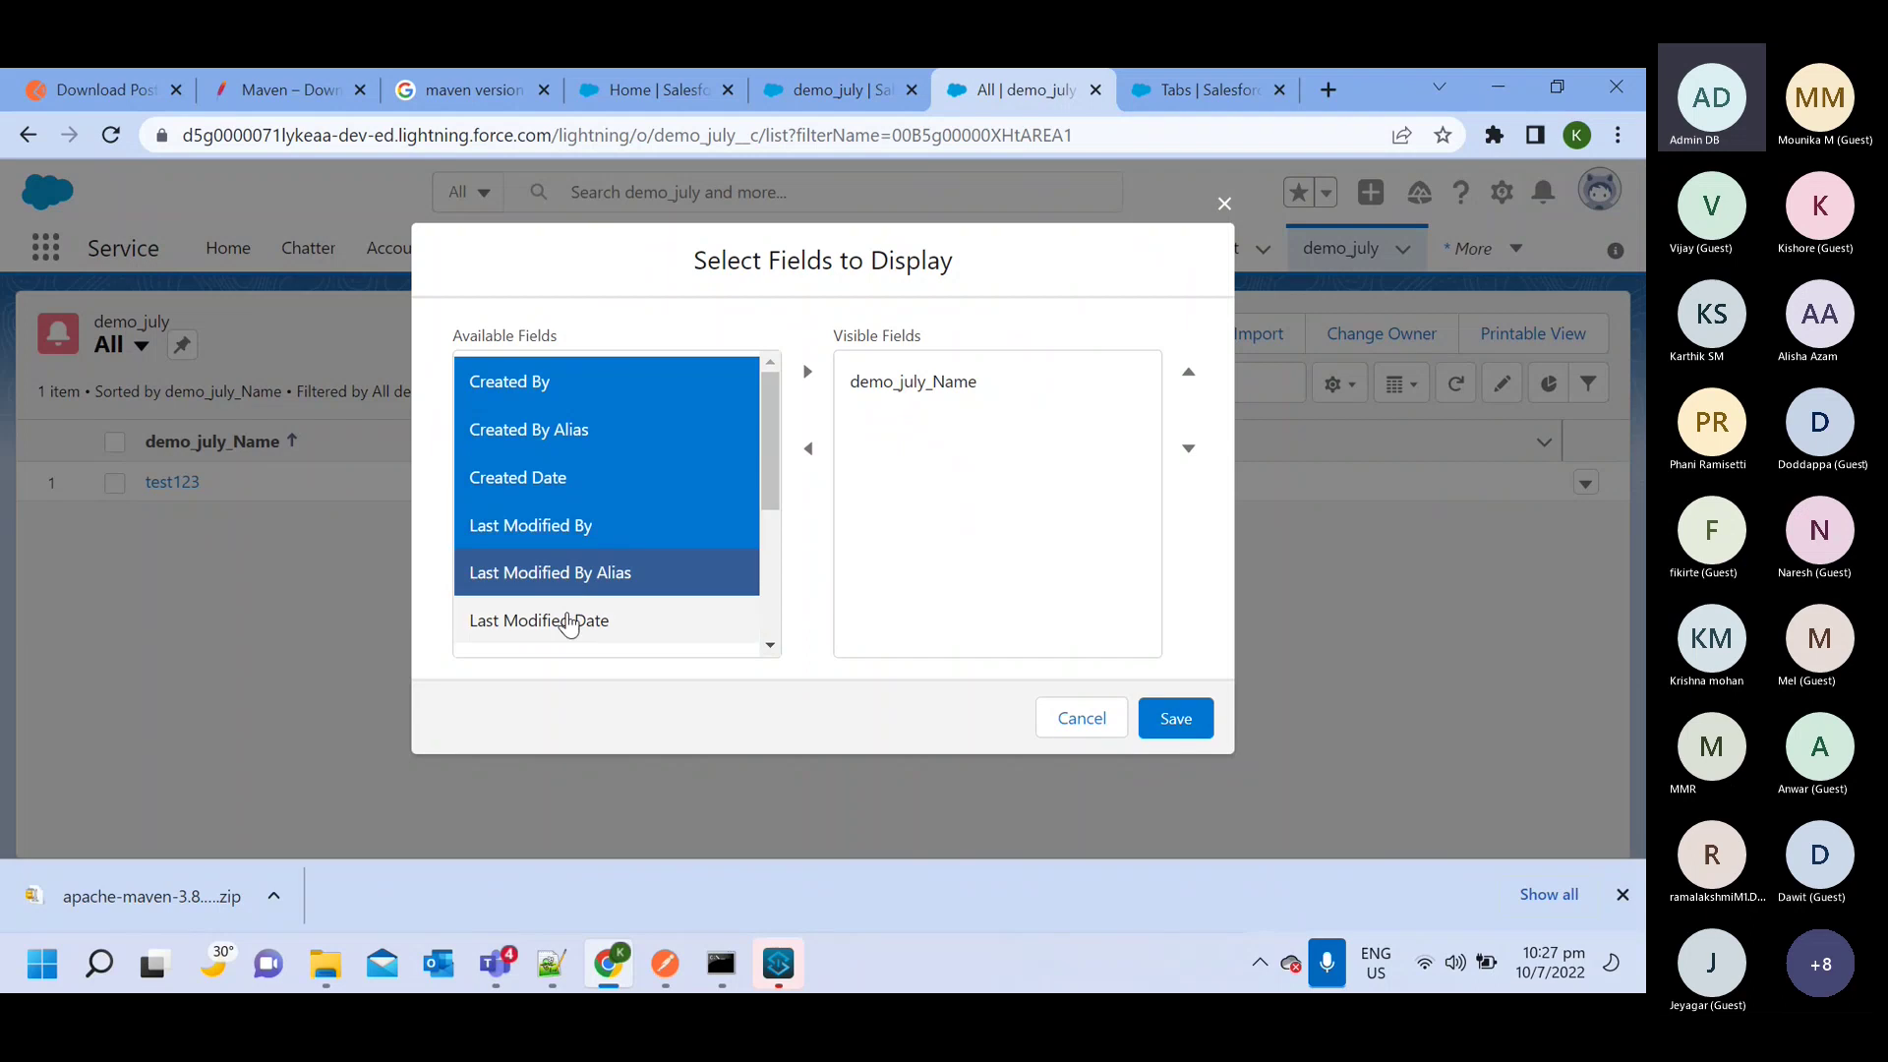
shift+click(564, 615)
scroll(562, 616, down, 3)
scroll(569, 484, up, 3)
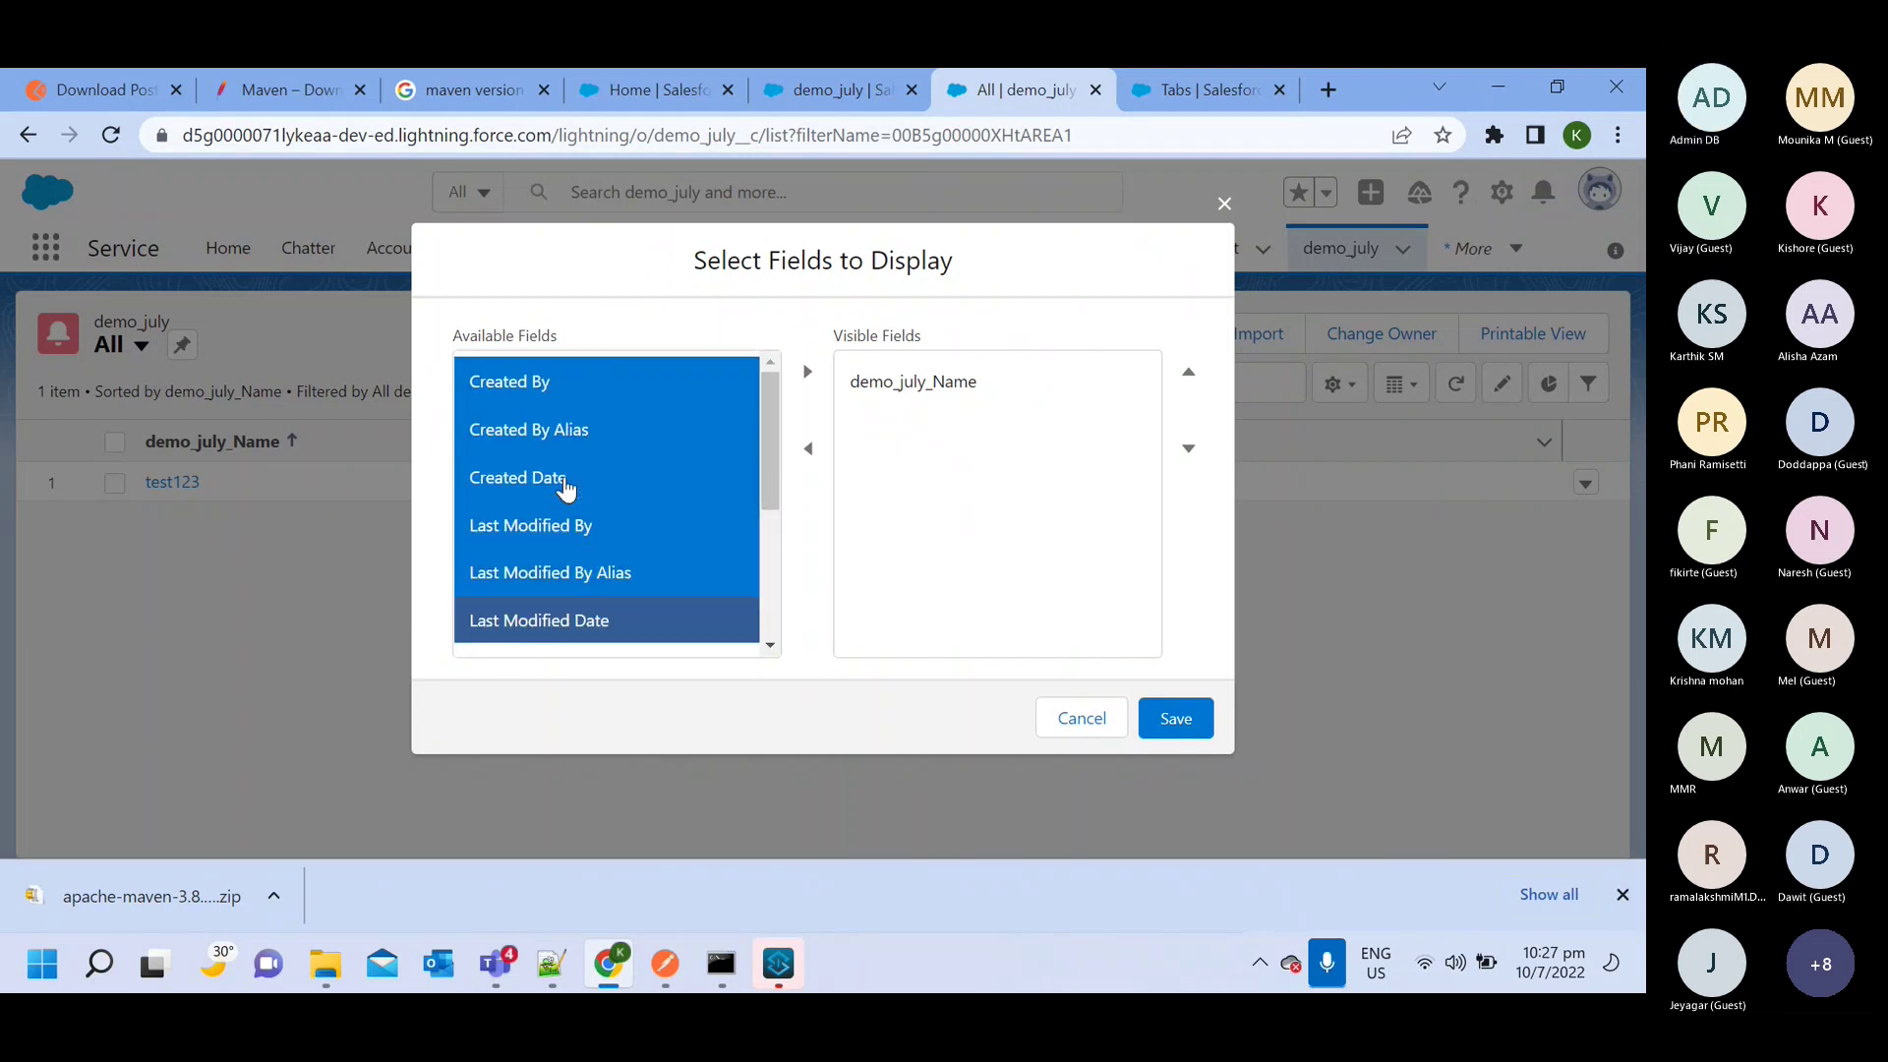
click(592, 421)
Step: Add Name, Roll, Last Modified Date and Last Modified By to the visible fields and save
scroll(619, 571, down, 3)
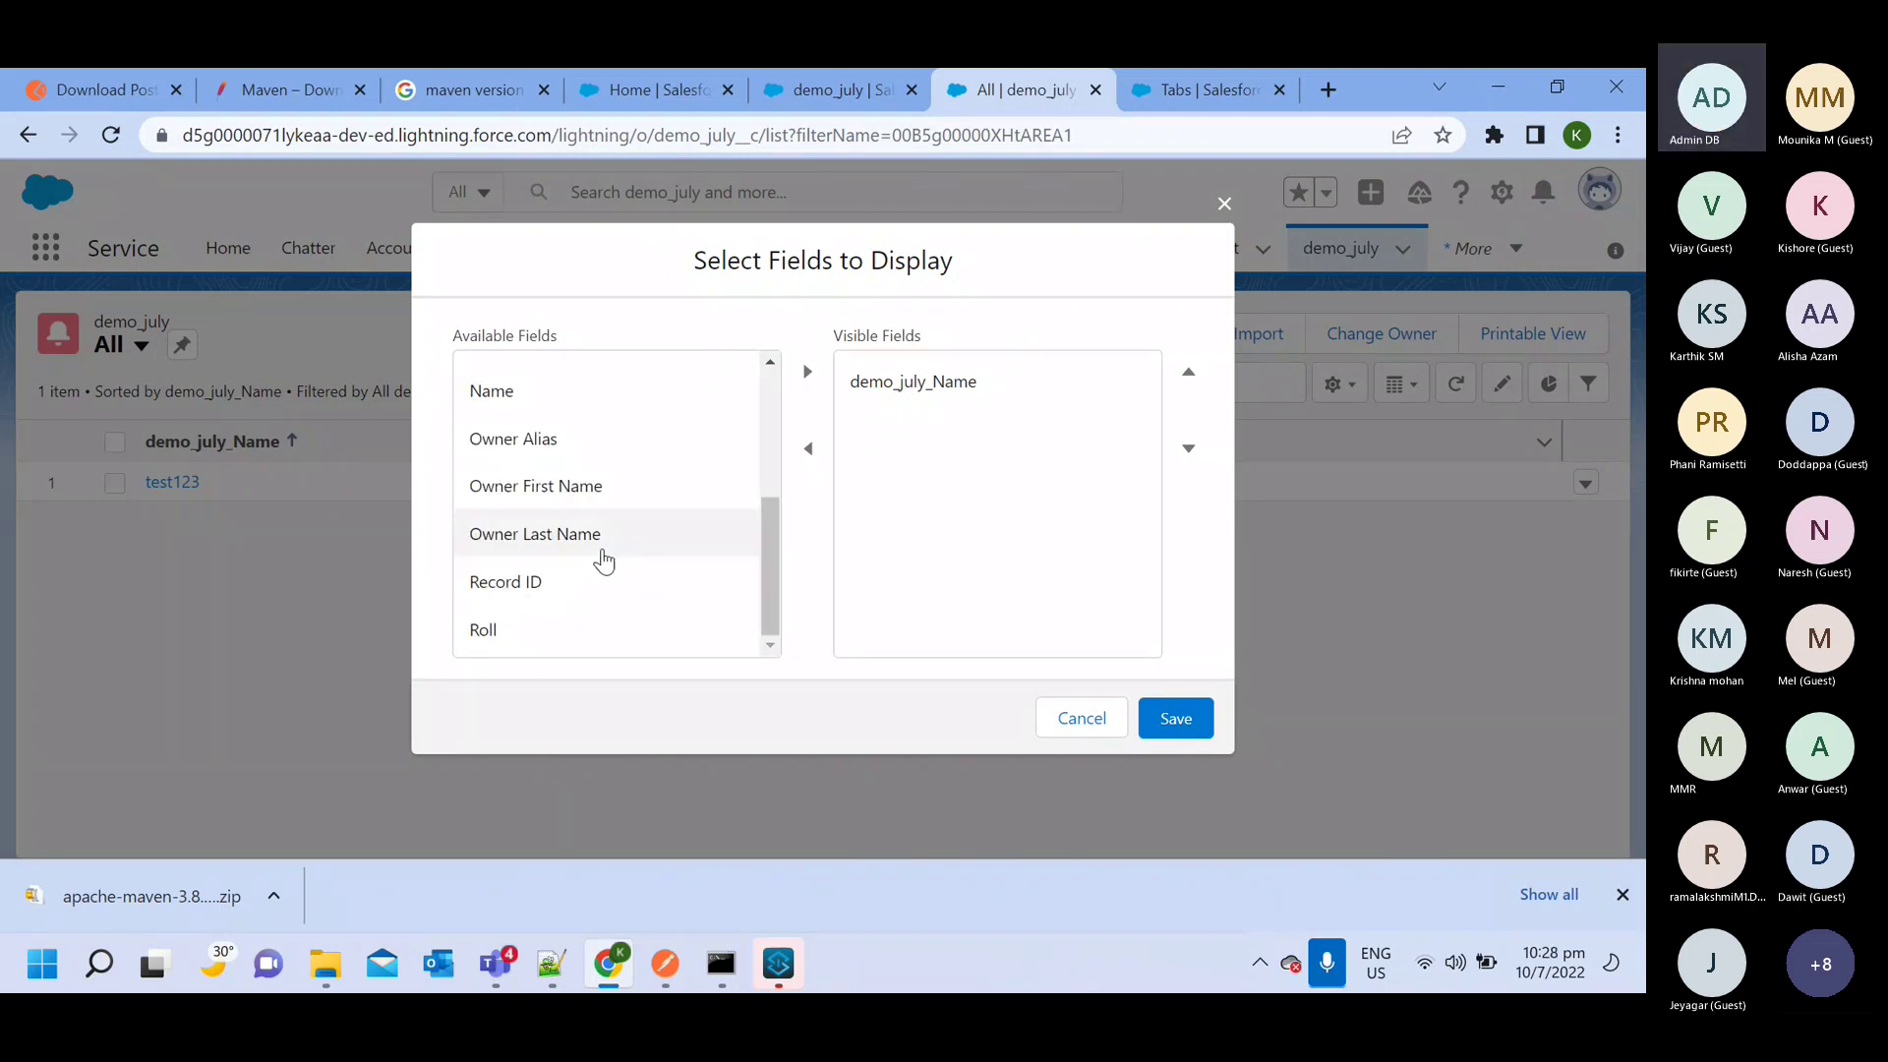
click(542, 391)
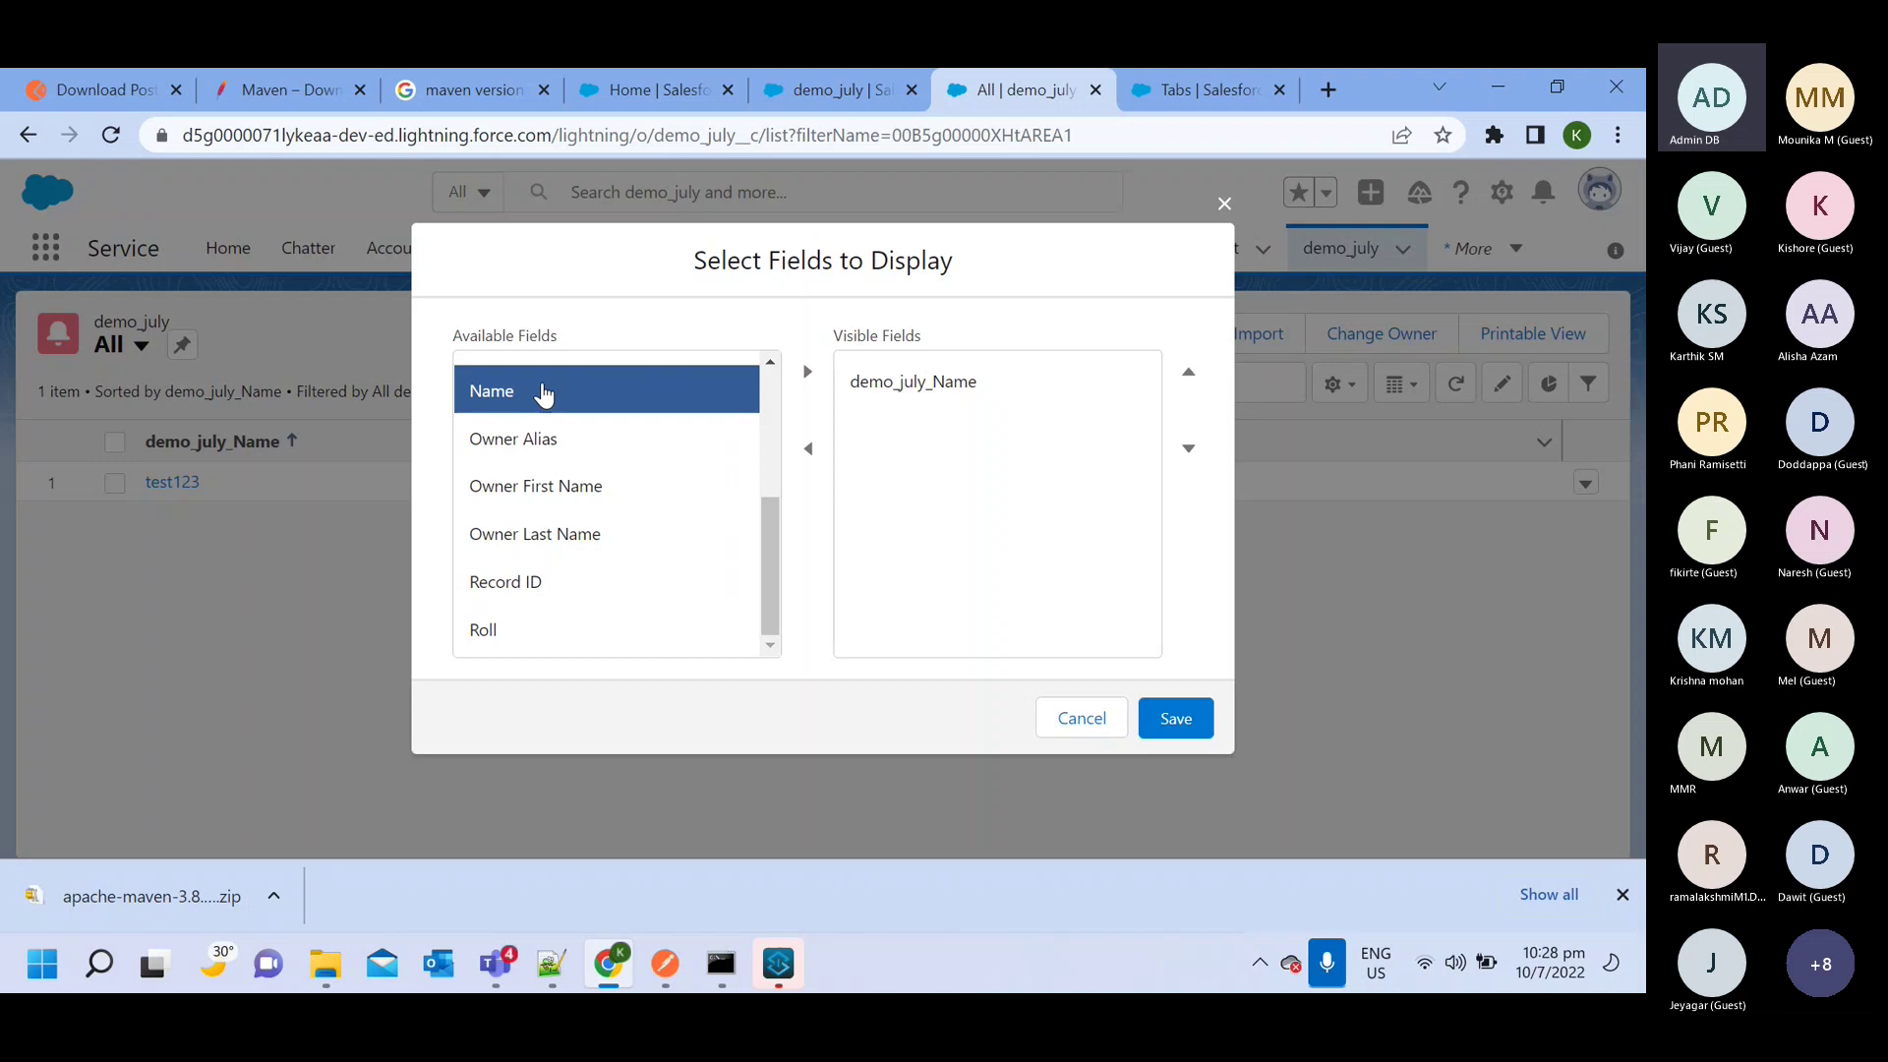
ctrl+click(558, 631)
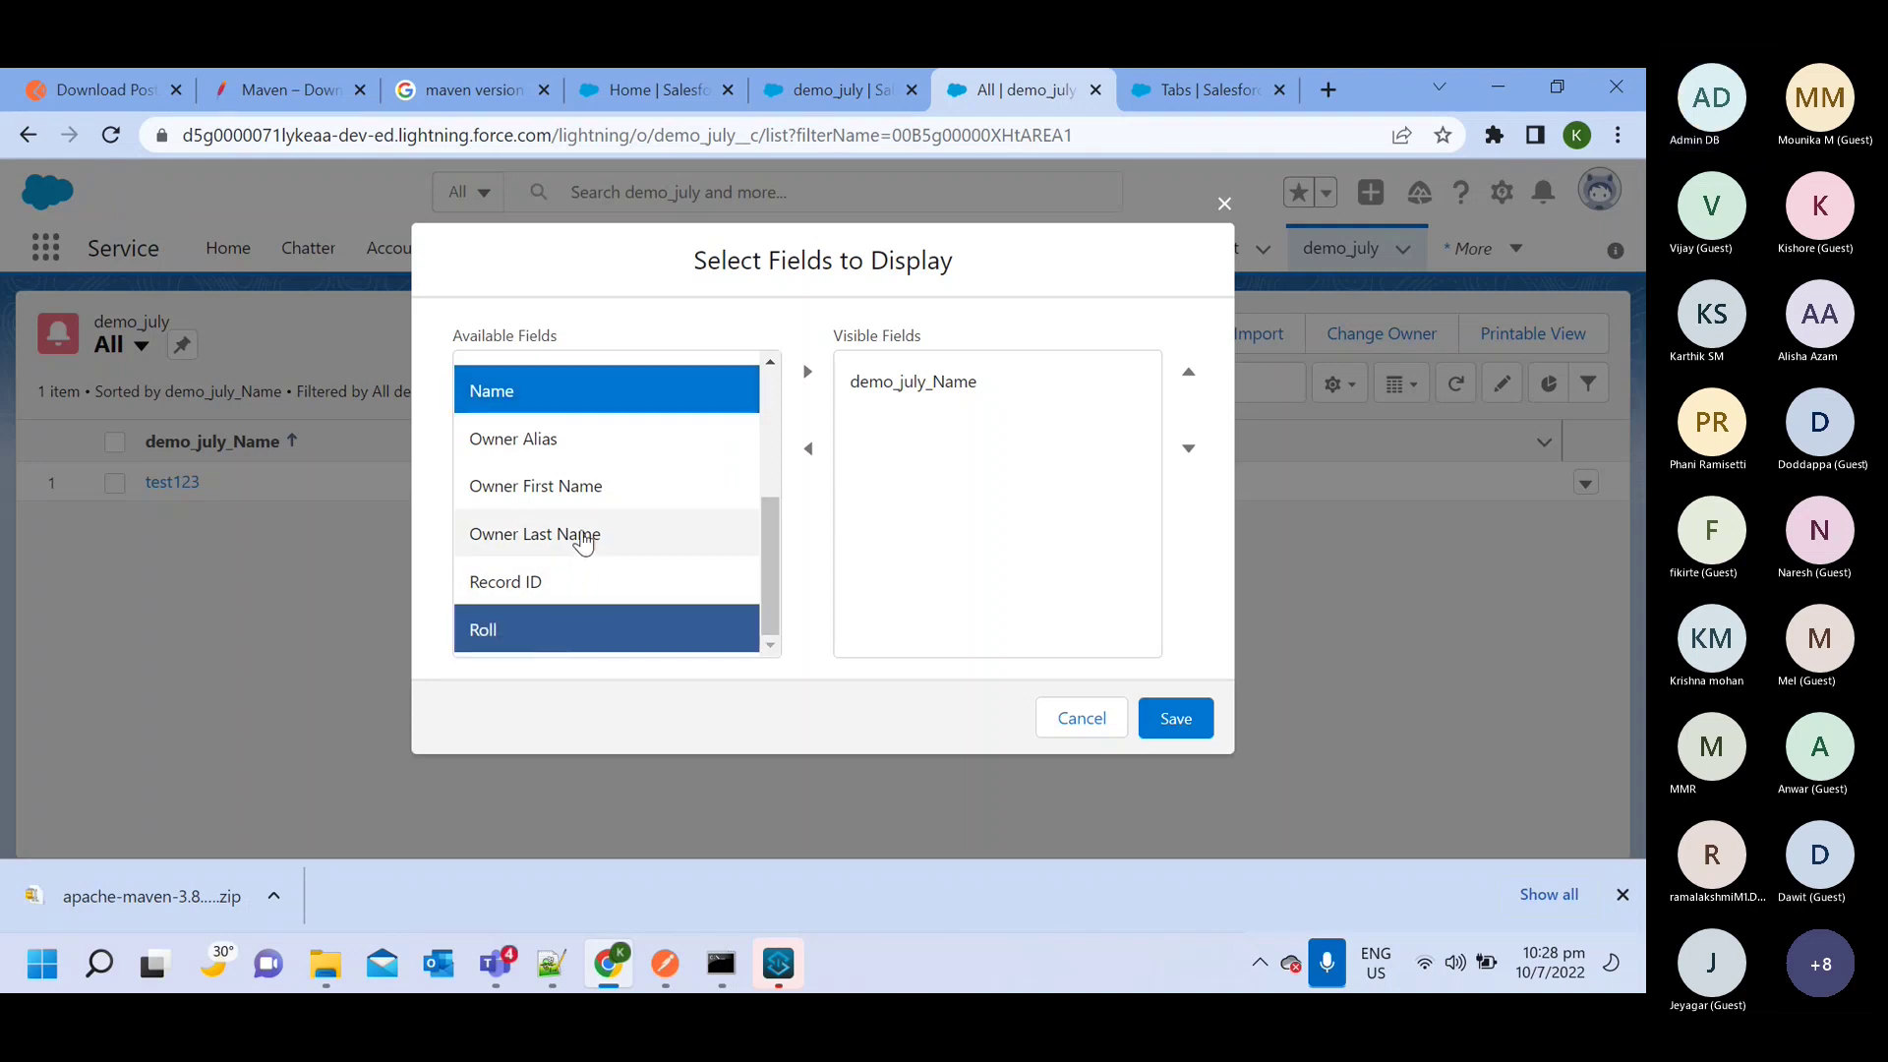
scroll(580, 551, up, 3)
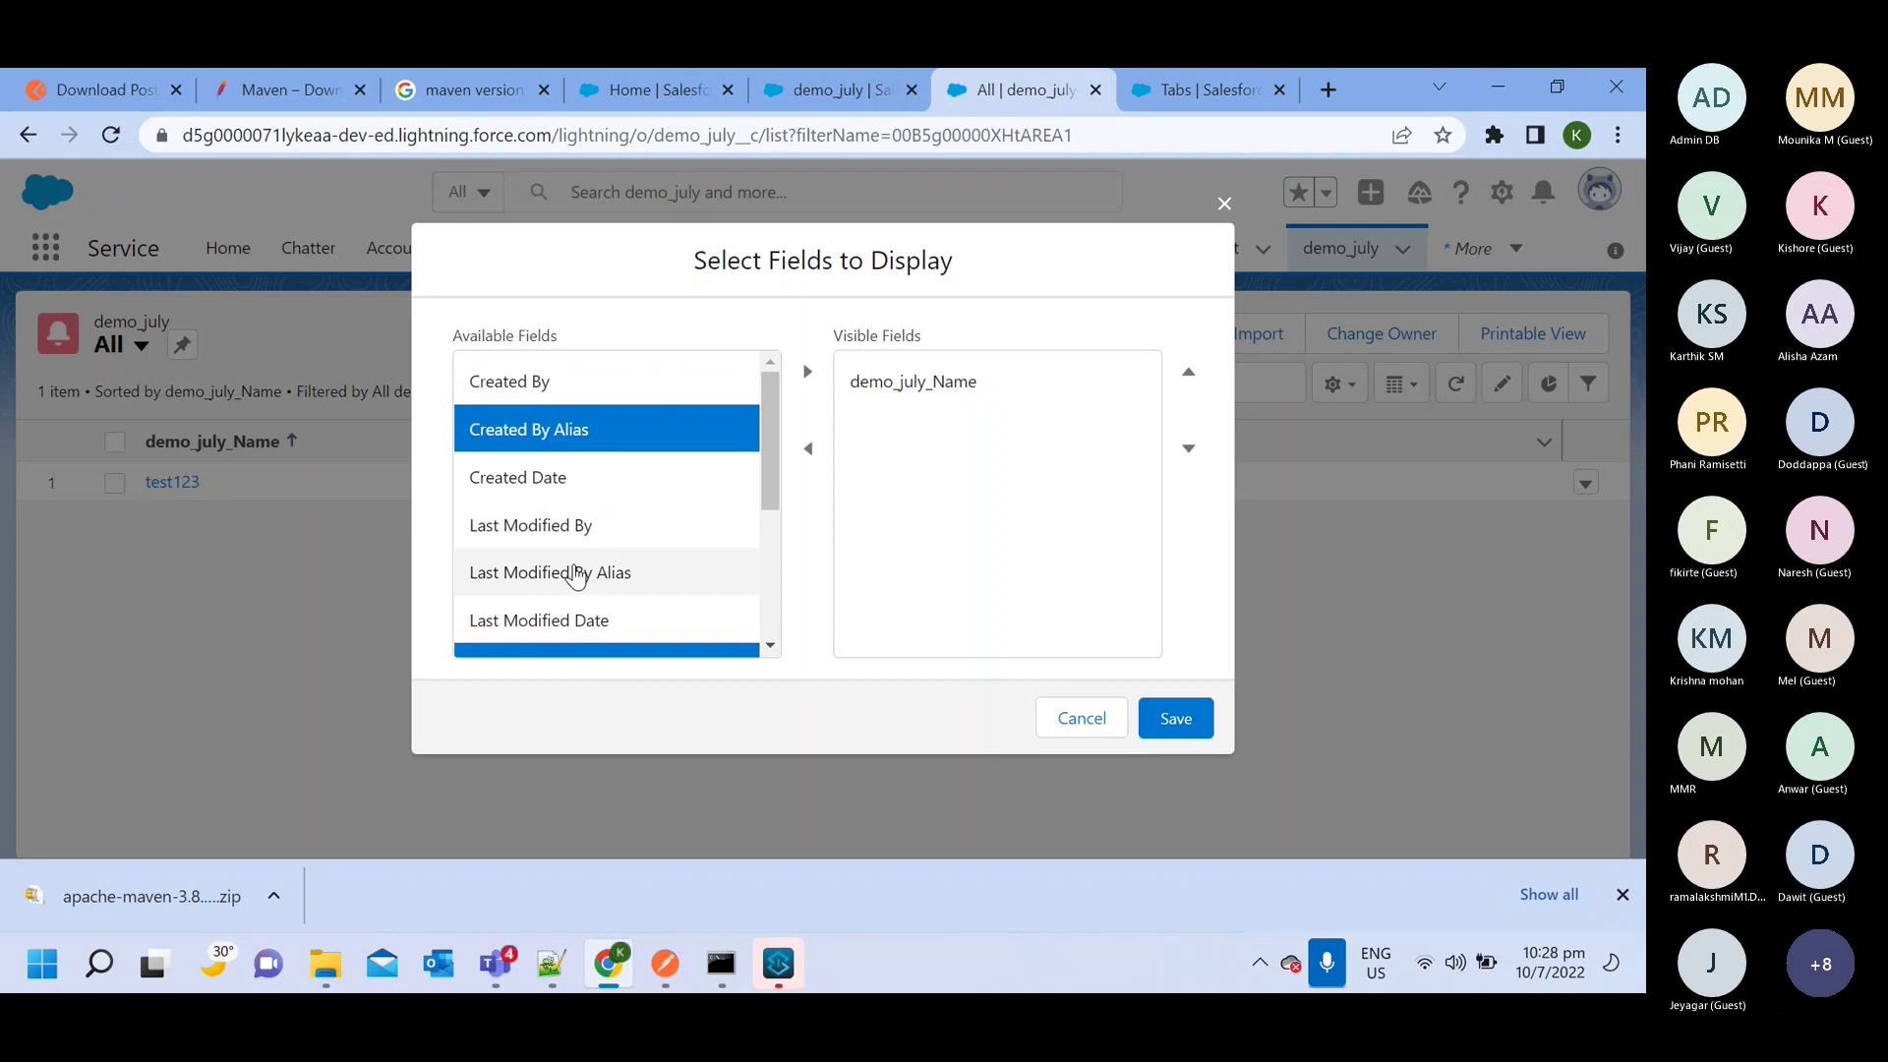
ctrl+click(574, 628)
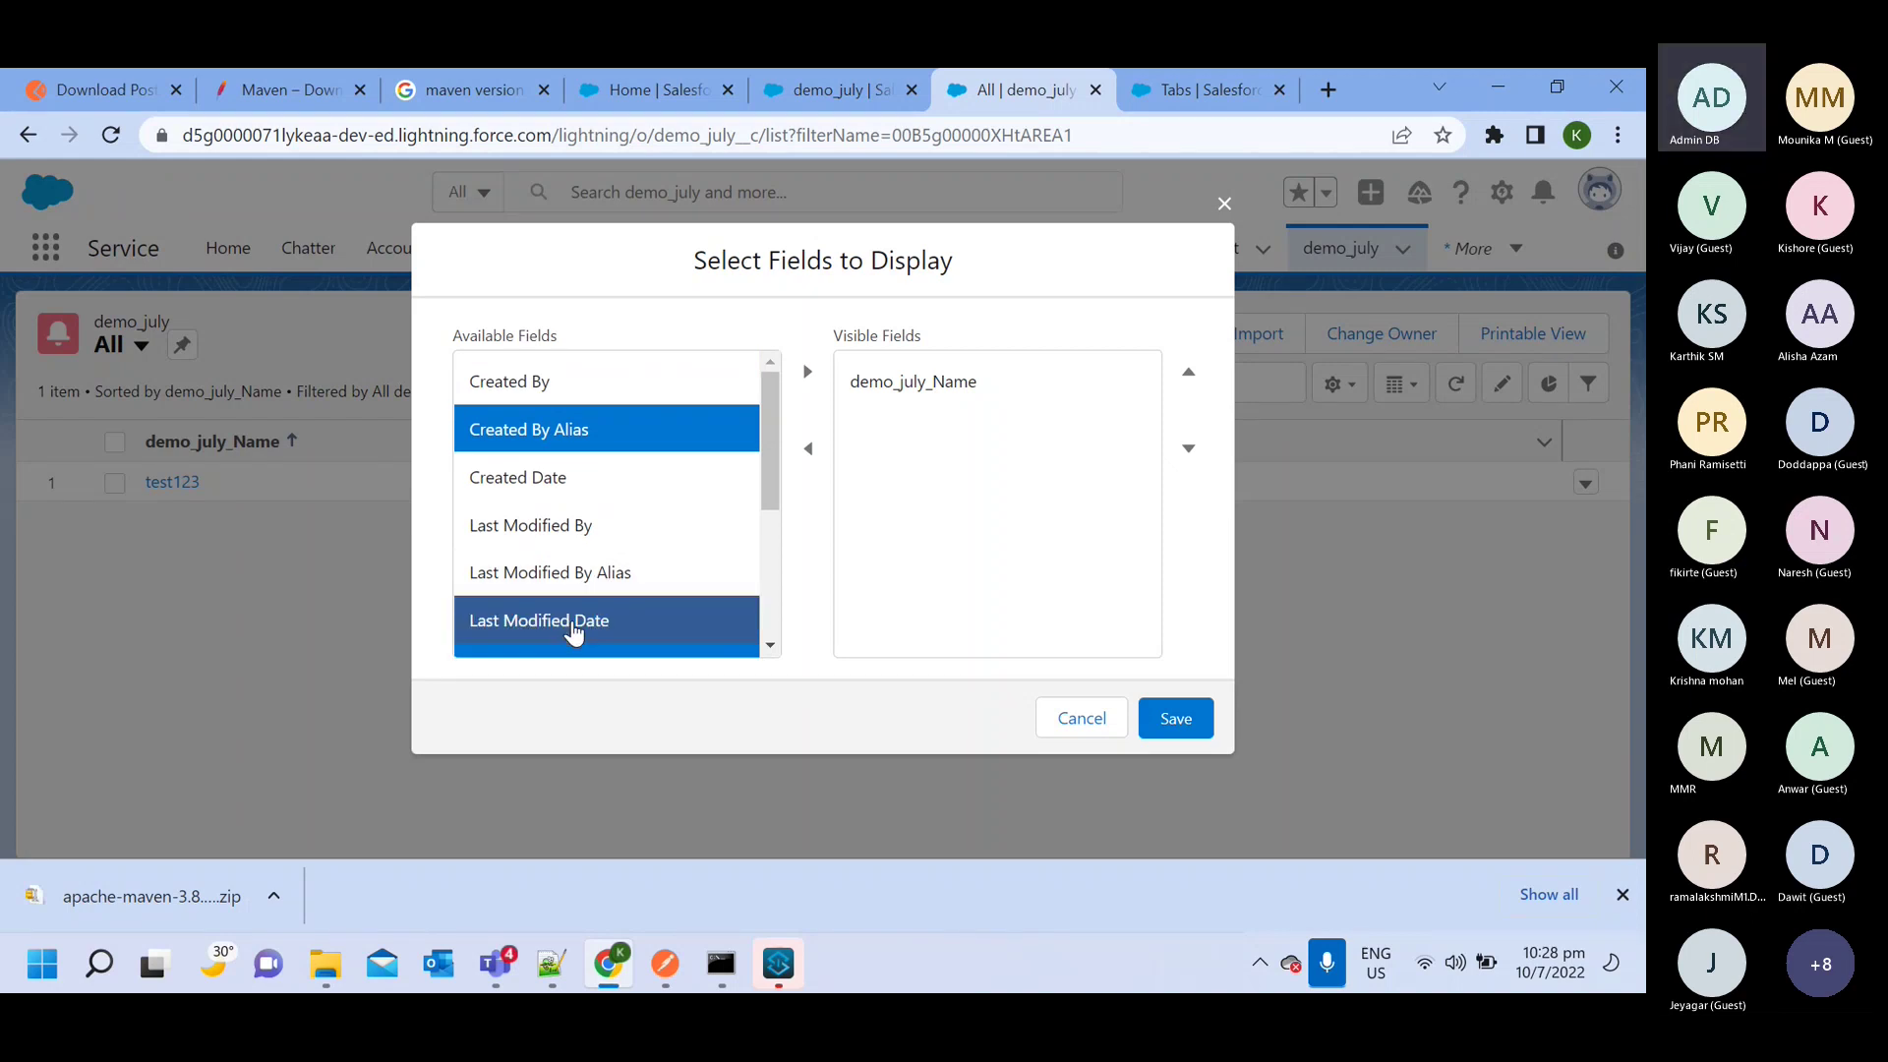
ctrl+click(575, 539)
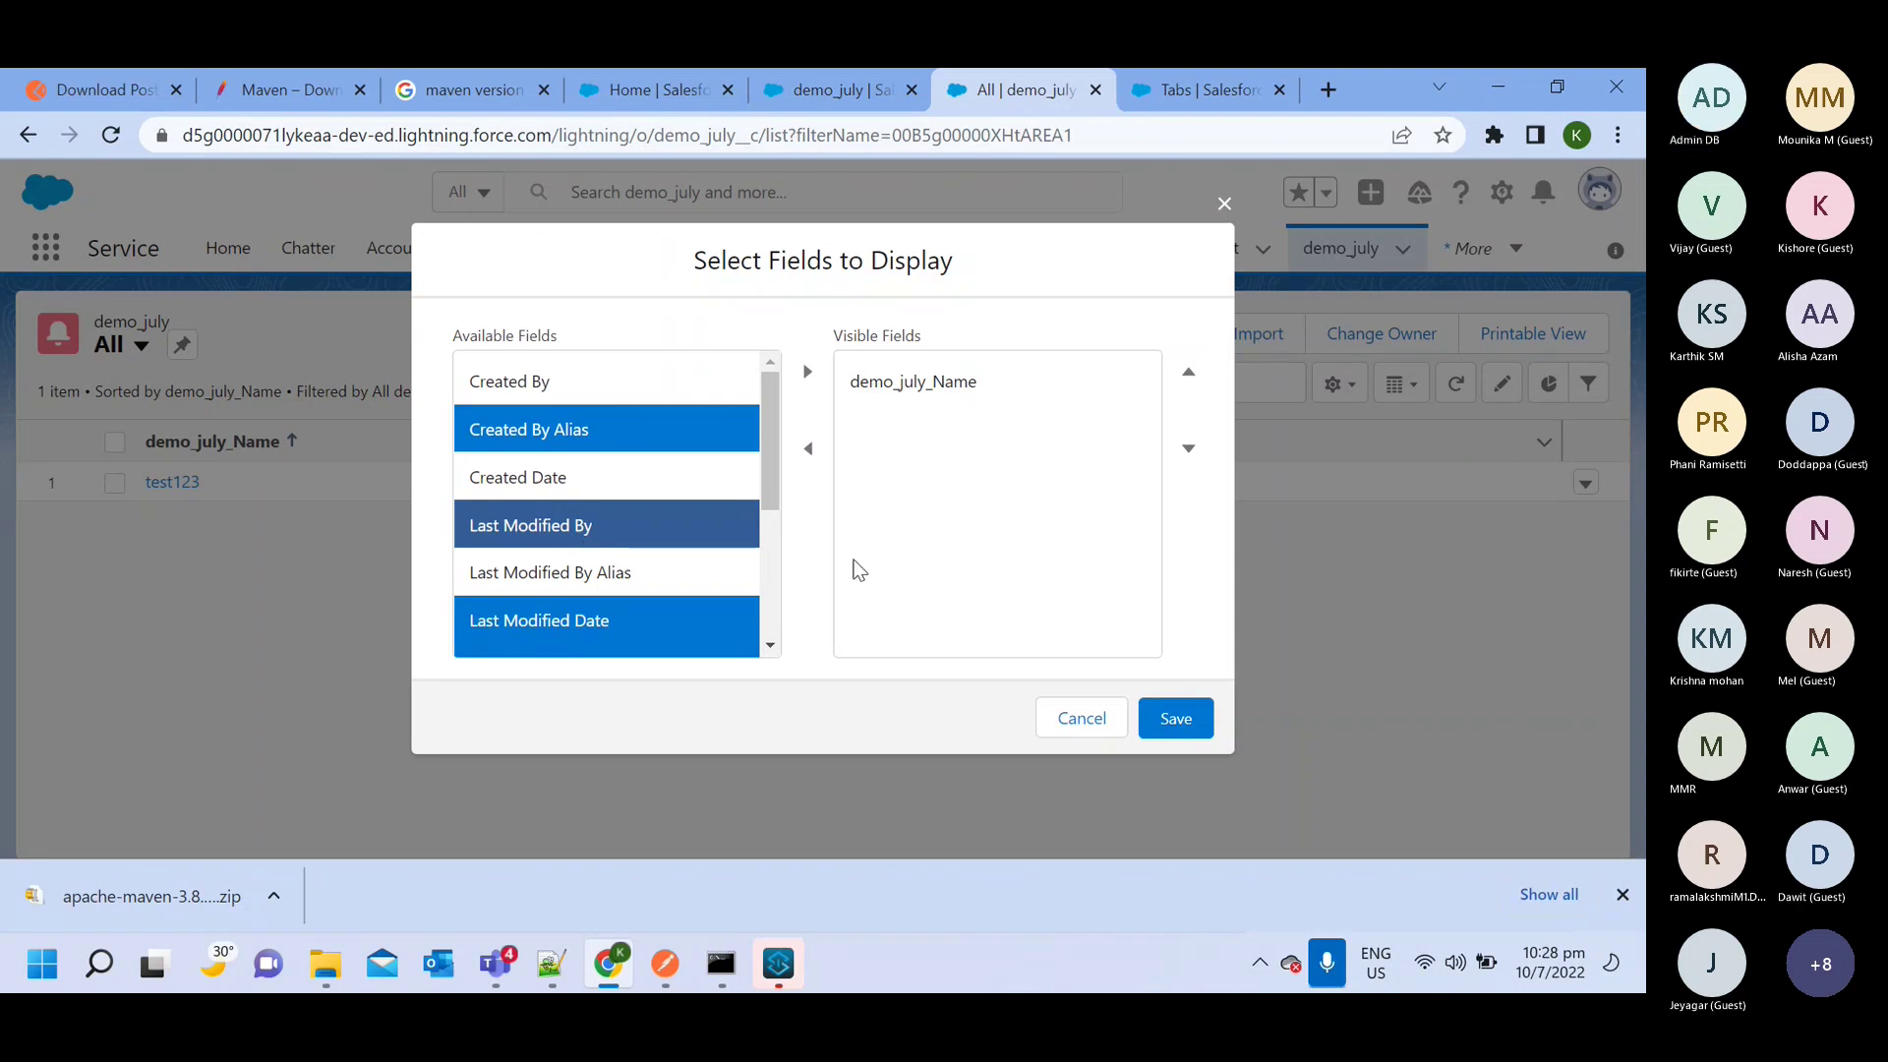
click(816, 374)
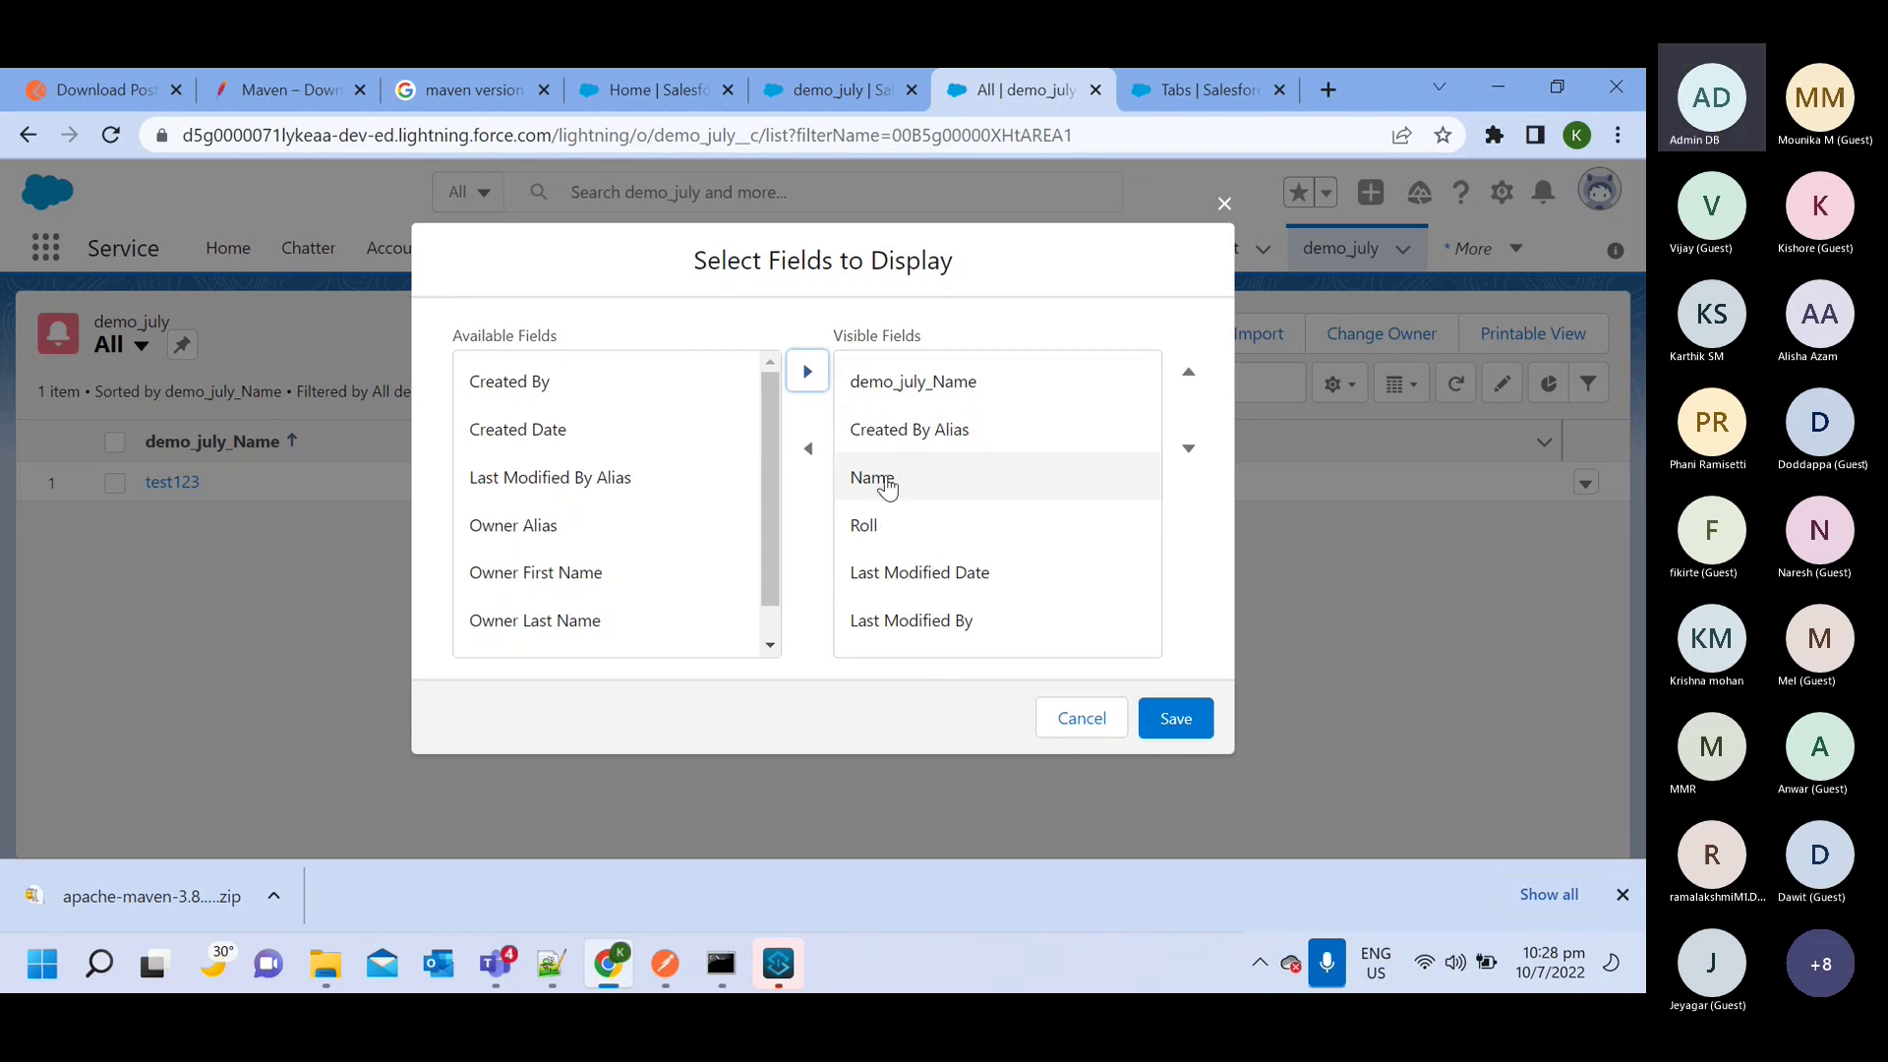
click(1172, 721)
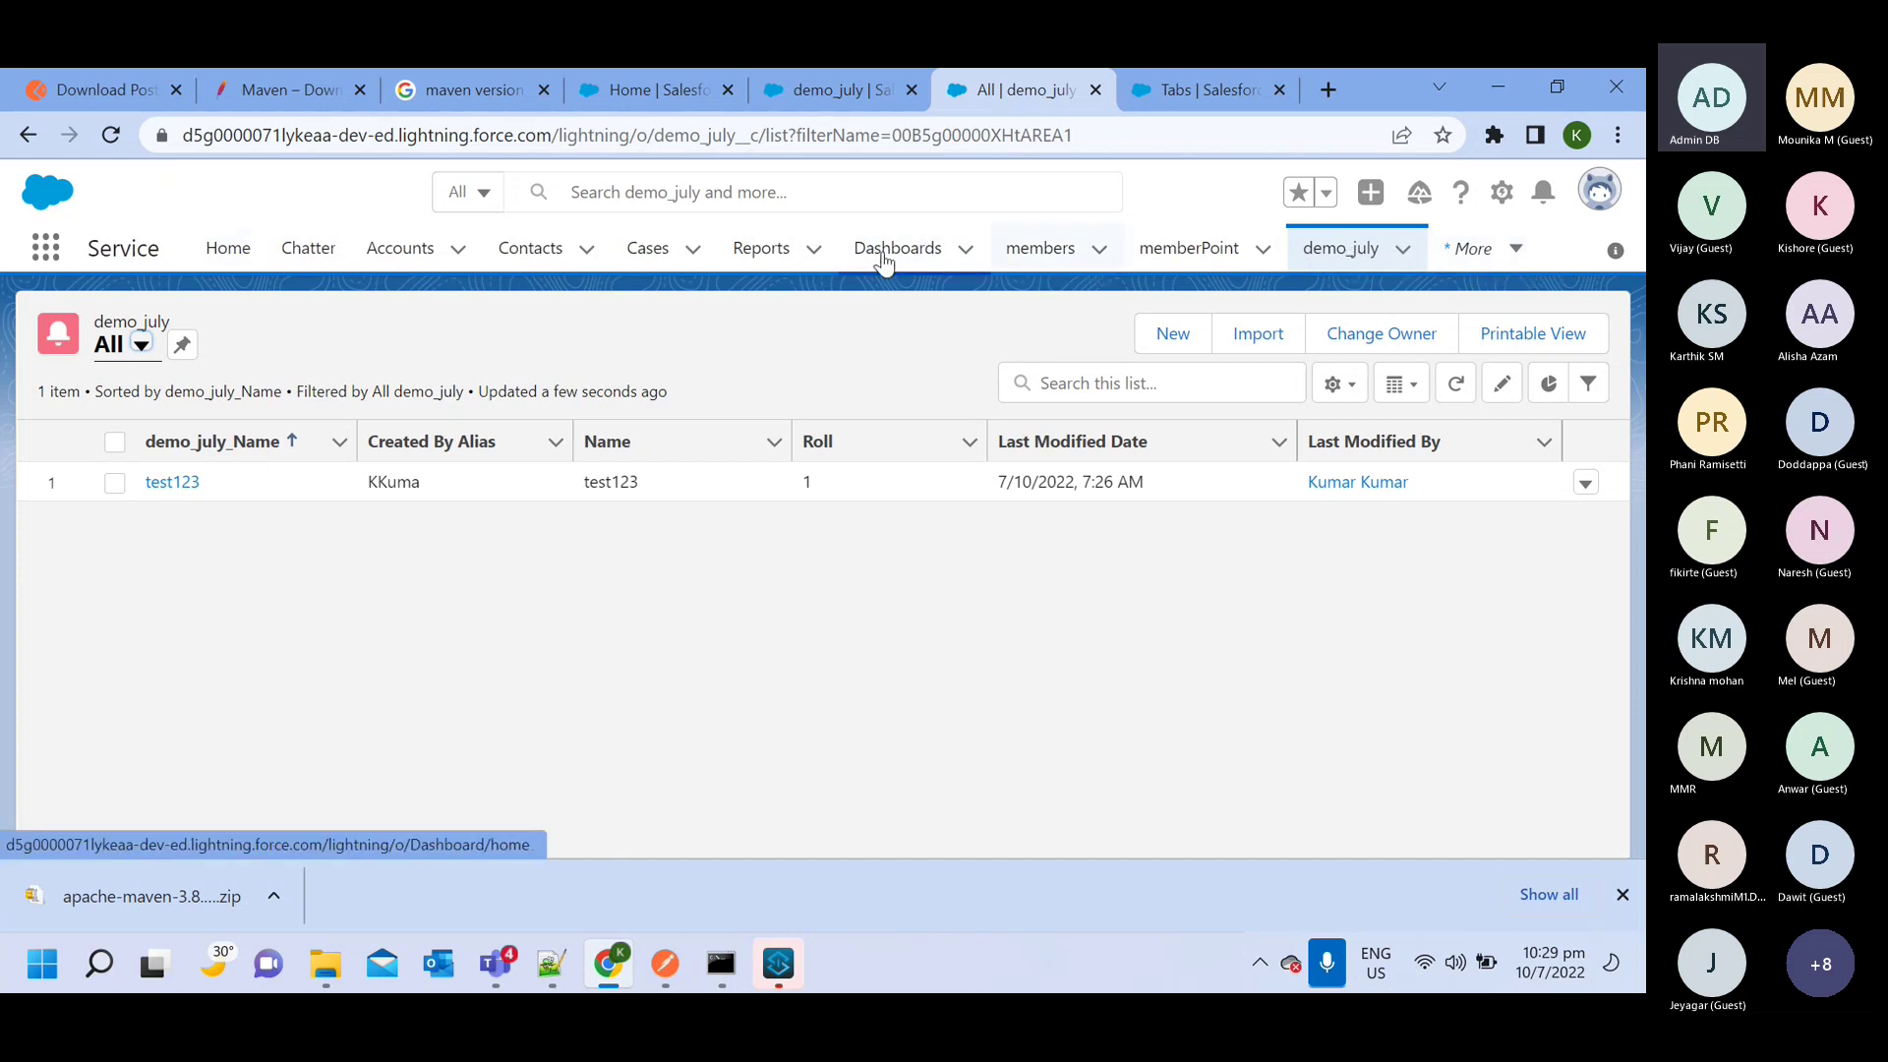
Step: Open and dismiss the Setup gear menu and the overflow list of object tabs
click(1504, 194)
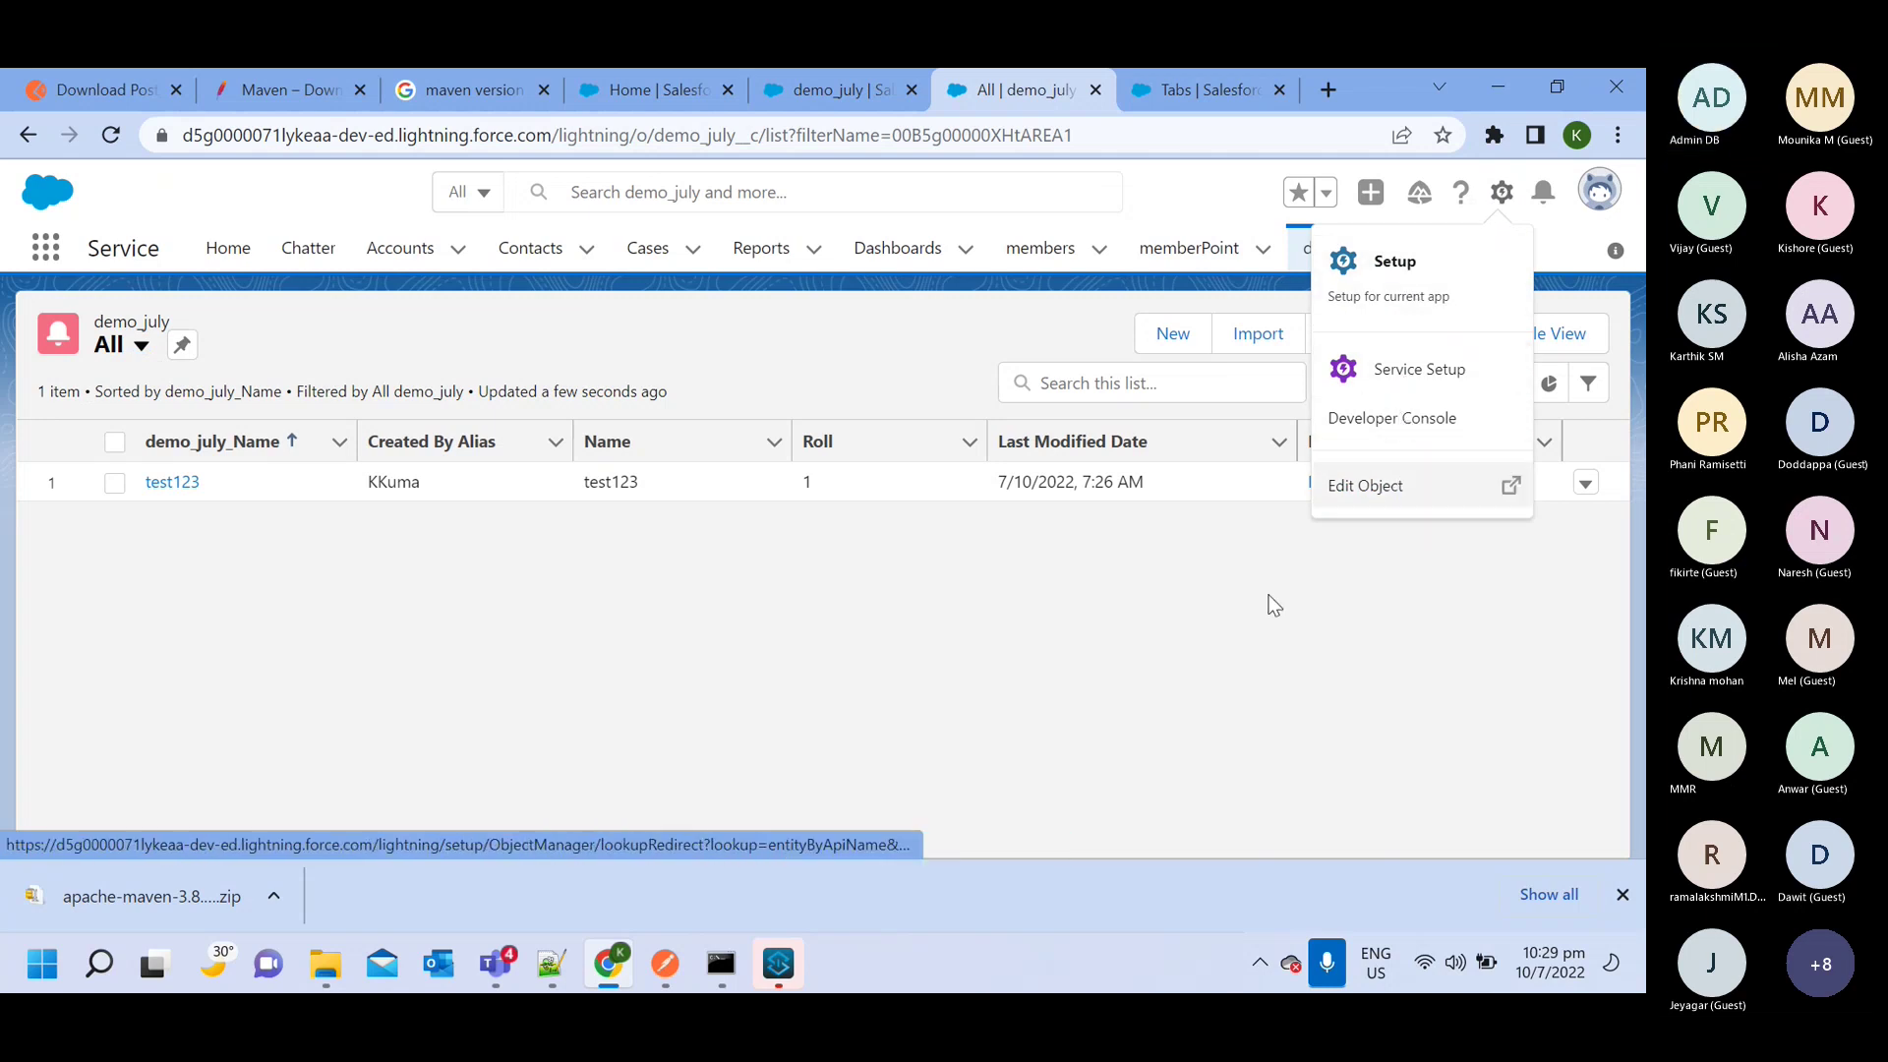
click(1298, 264)
right_click(1540, 253)
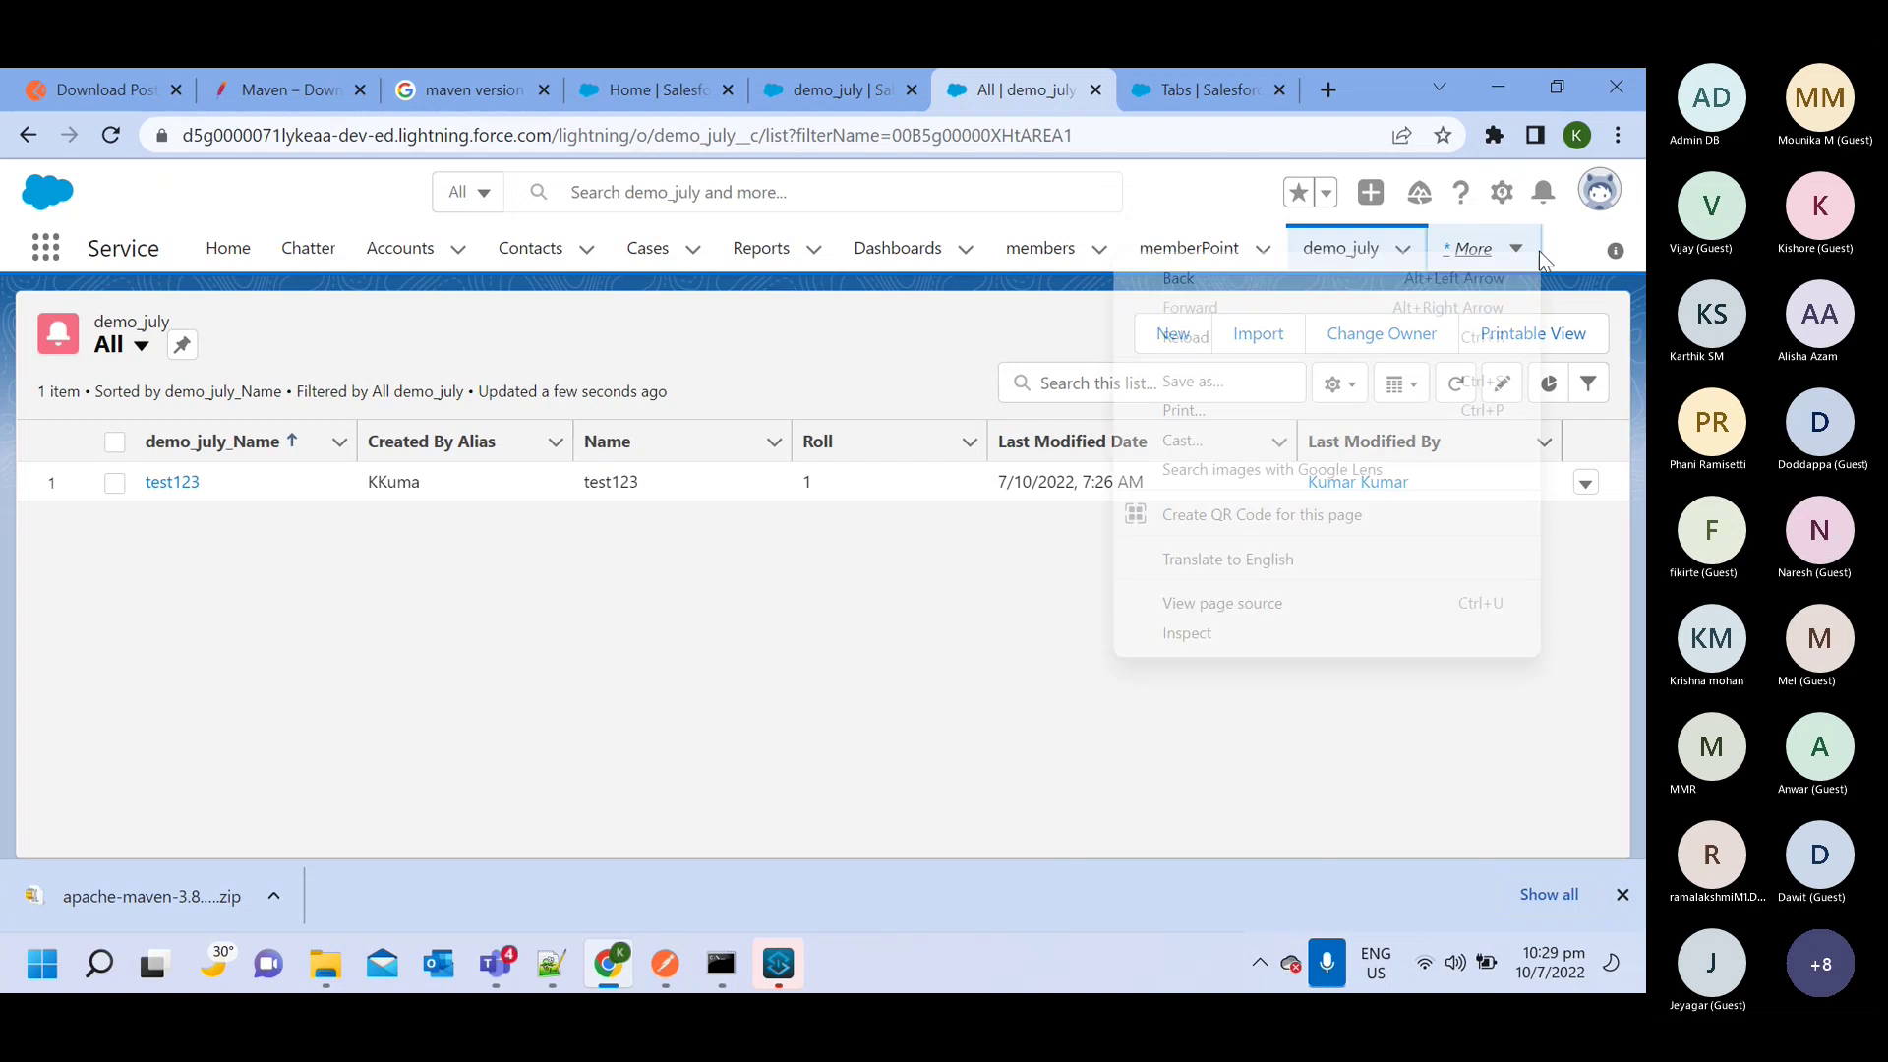
click(1536, 254)
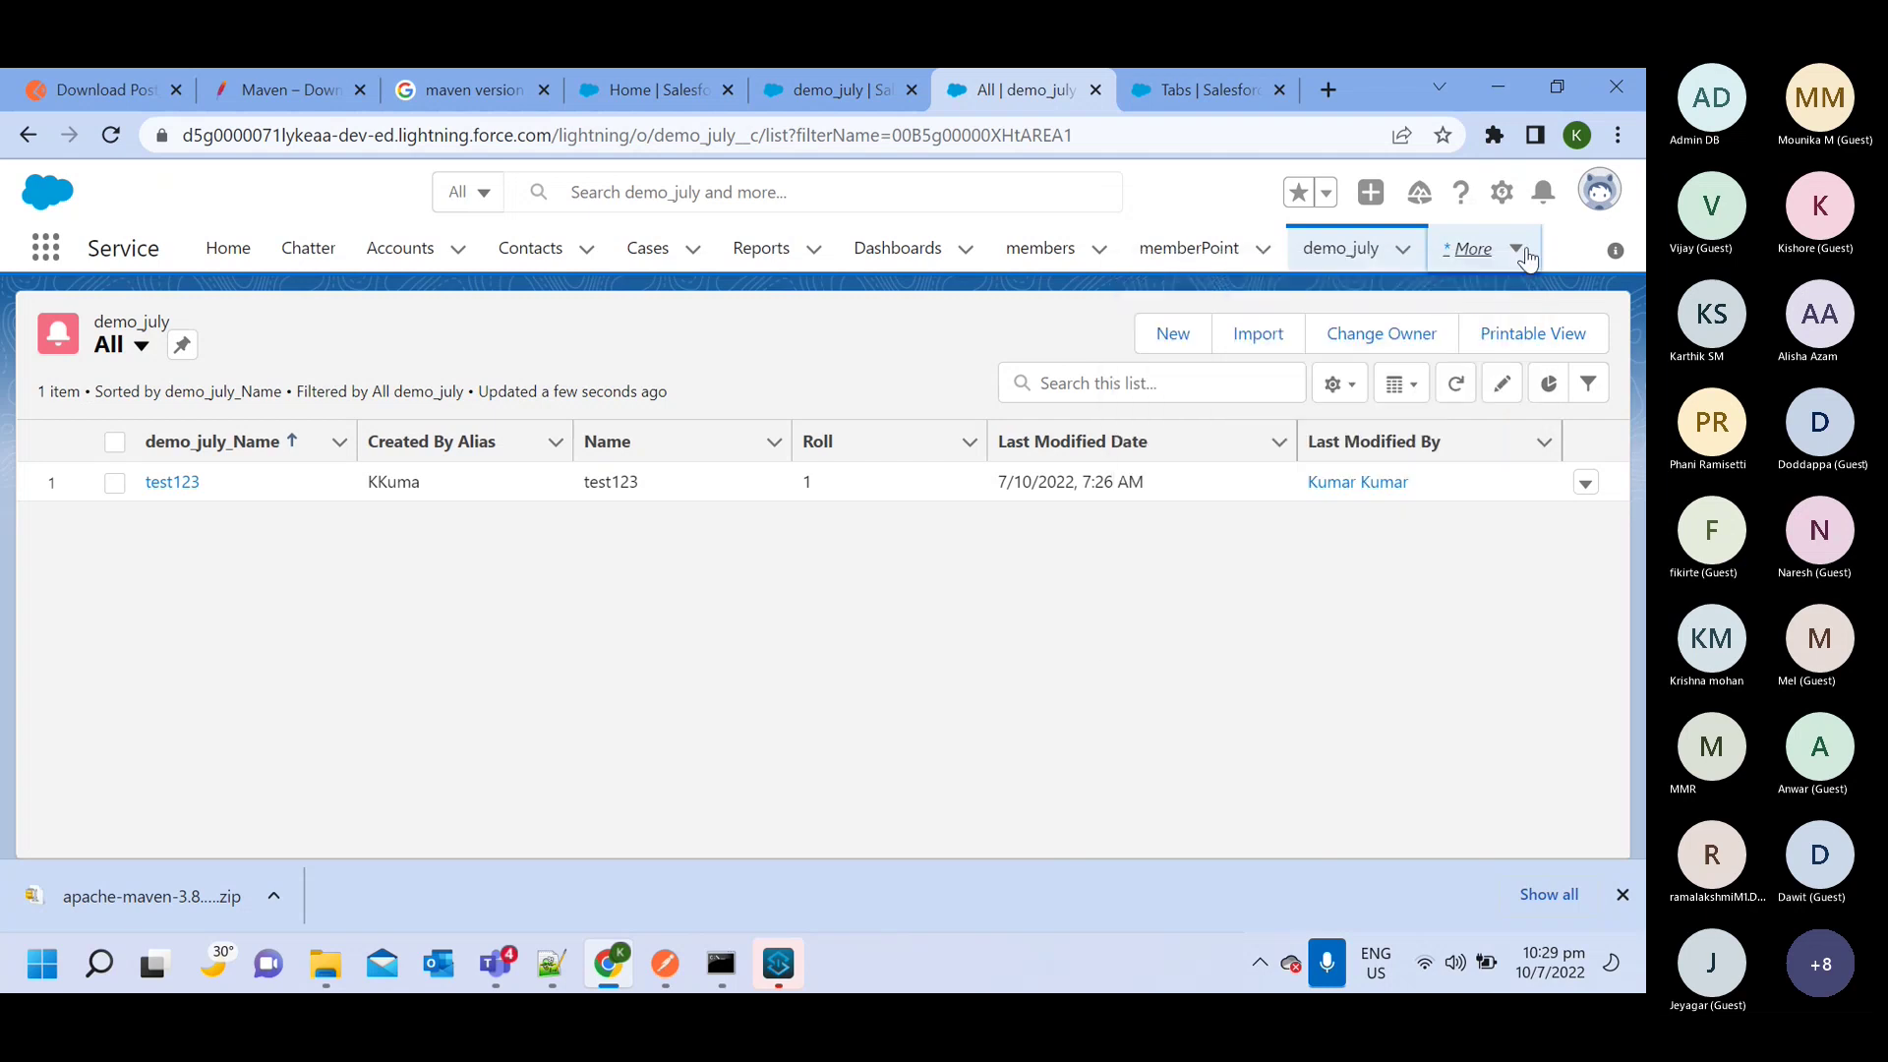
click(1522, 252)
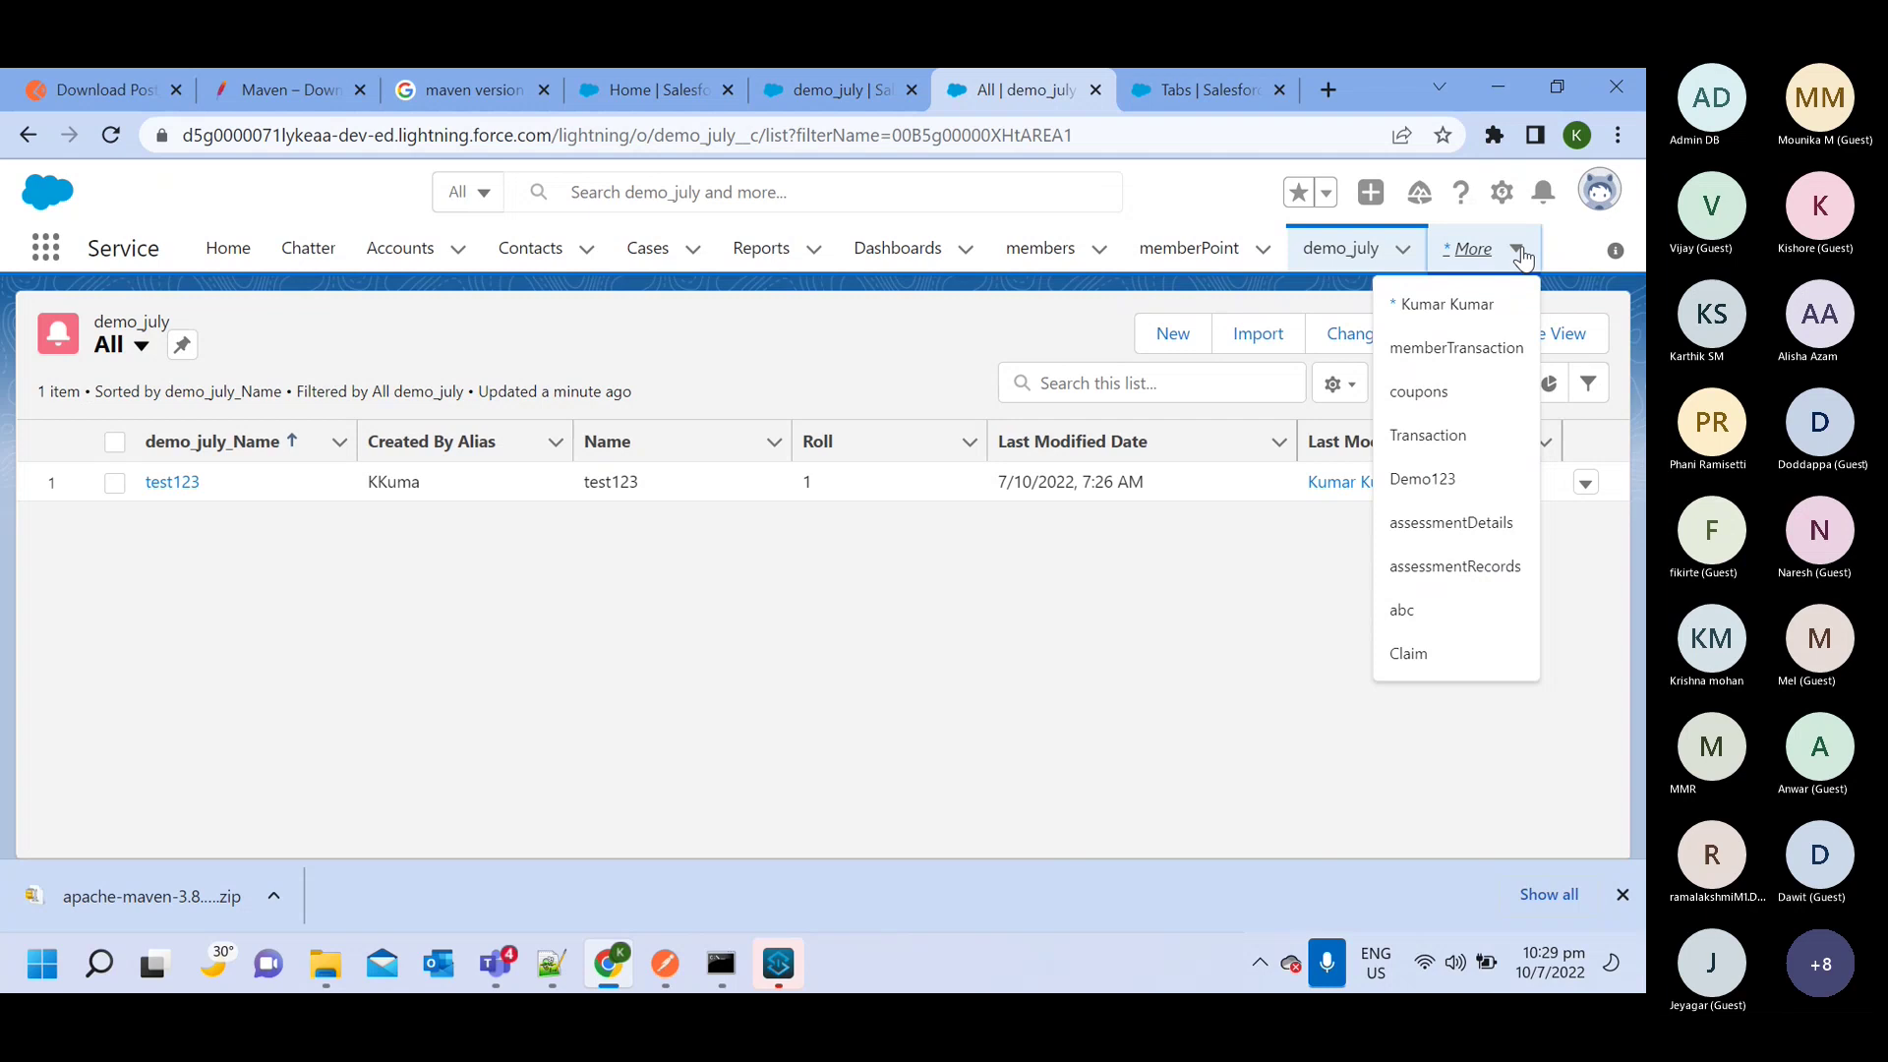
click(1616, 251)
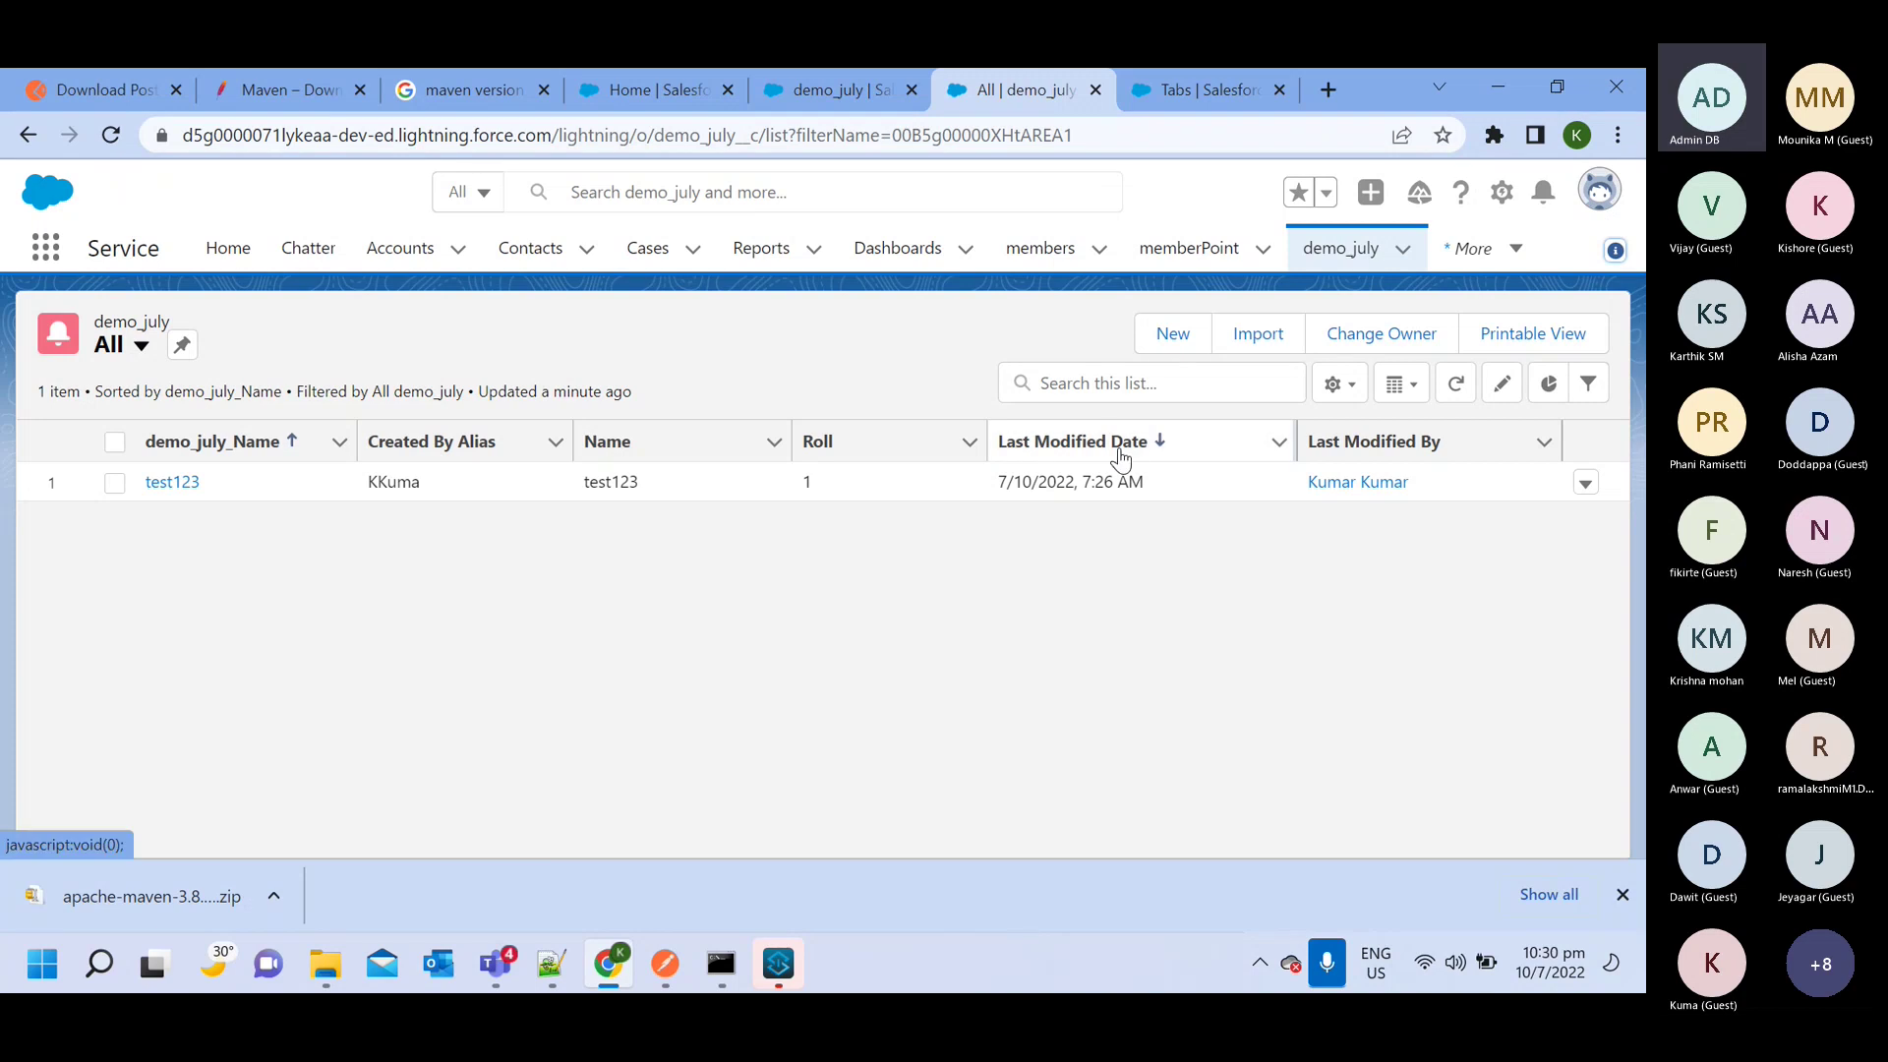
Step: Launch the Developer Console from the gear menu and maximize its window
click(1503, 194)
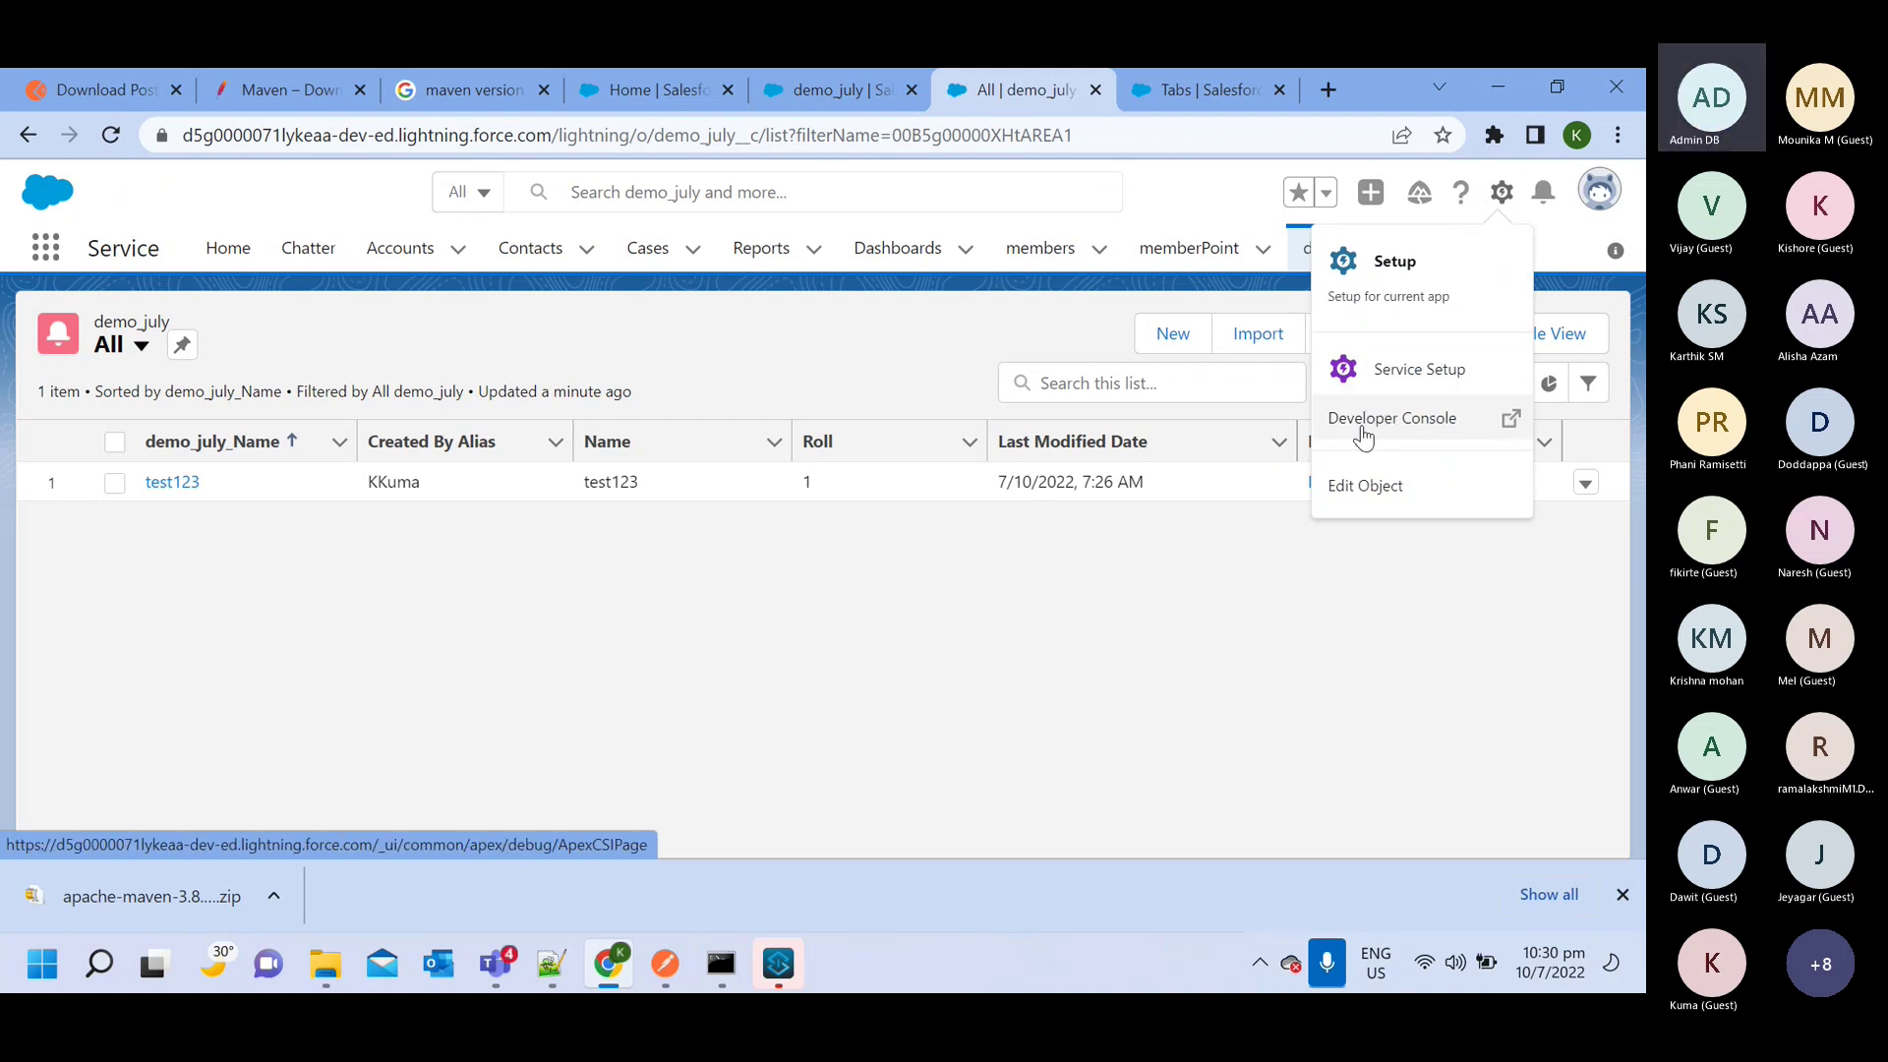
click(1409, 421)
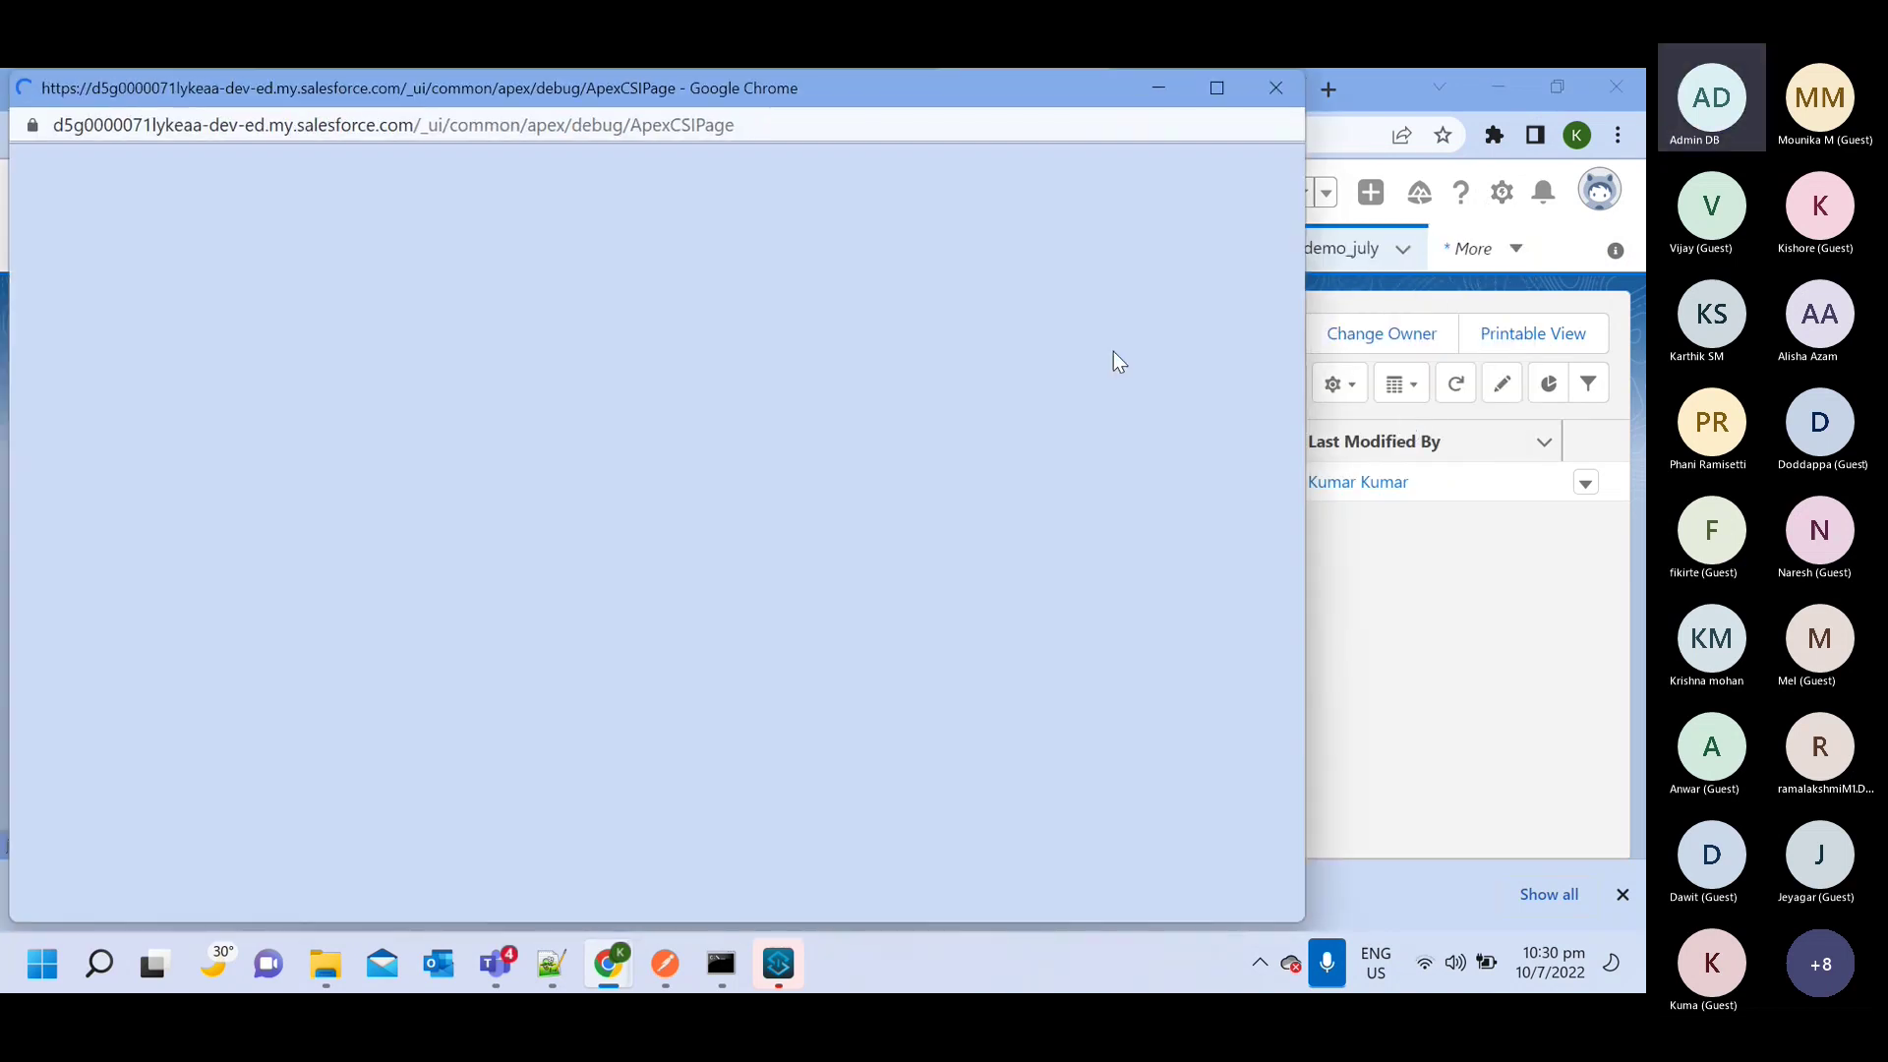
click(1217, 89)
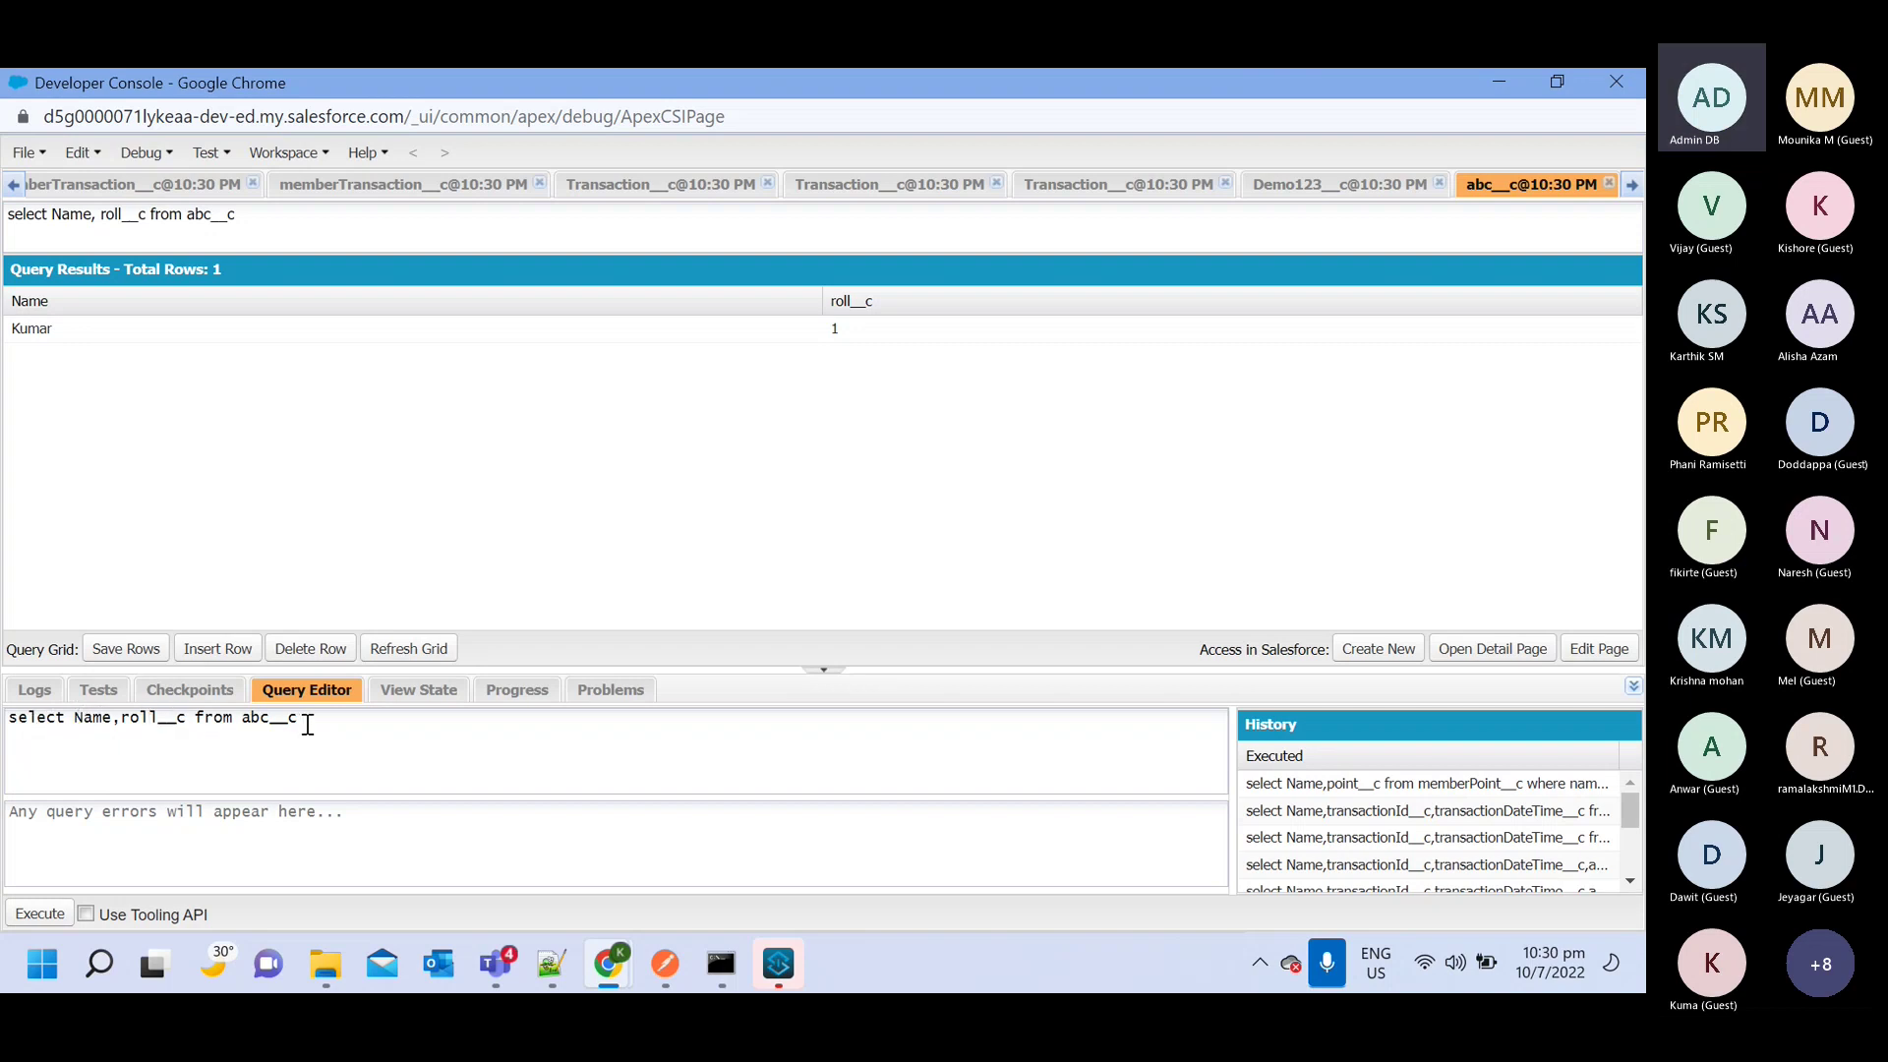
Step: Select the 'select Name, roll__c from abc__c' query text, then sort the results by Name ascending
drag(304, 720, 5, 728)
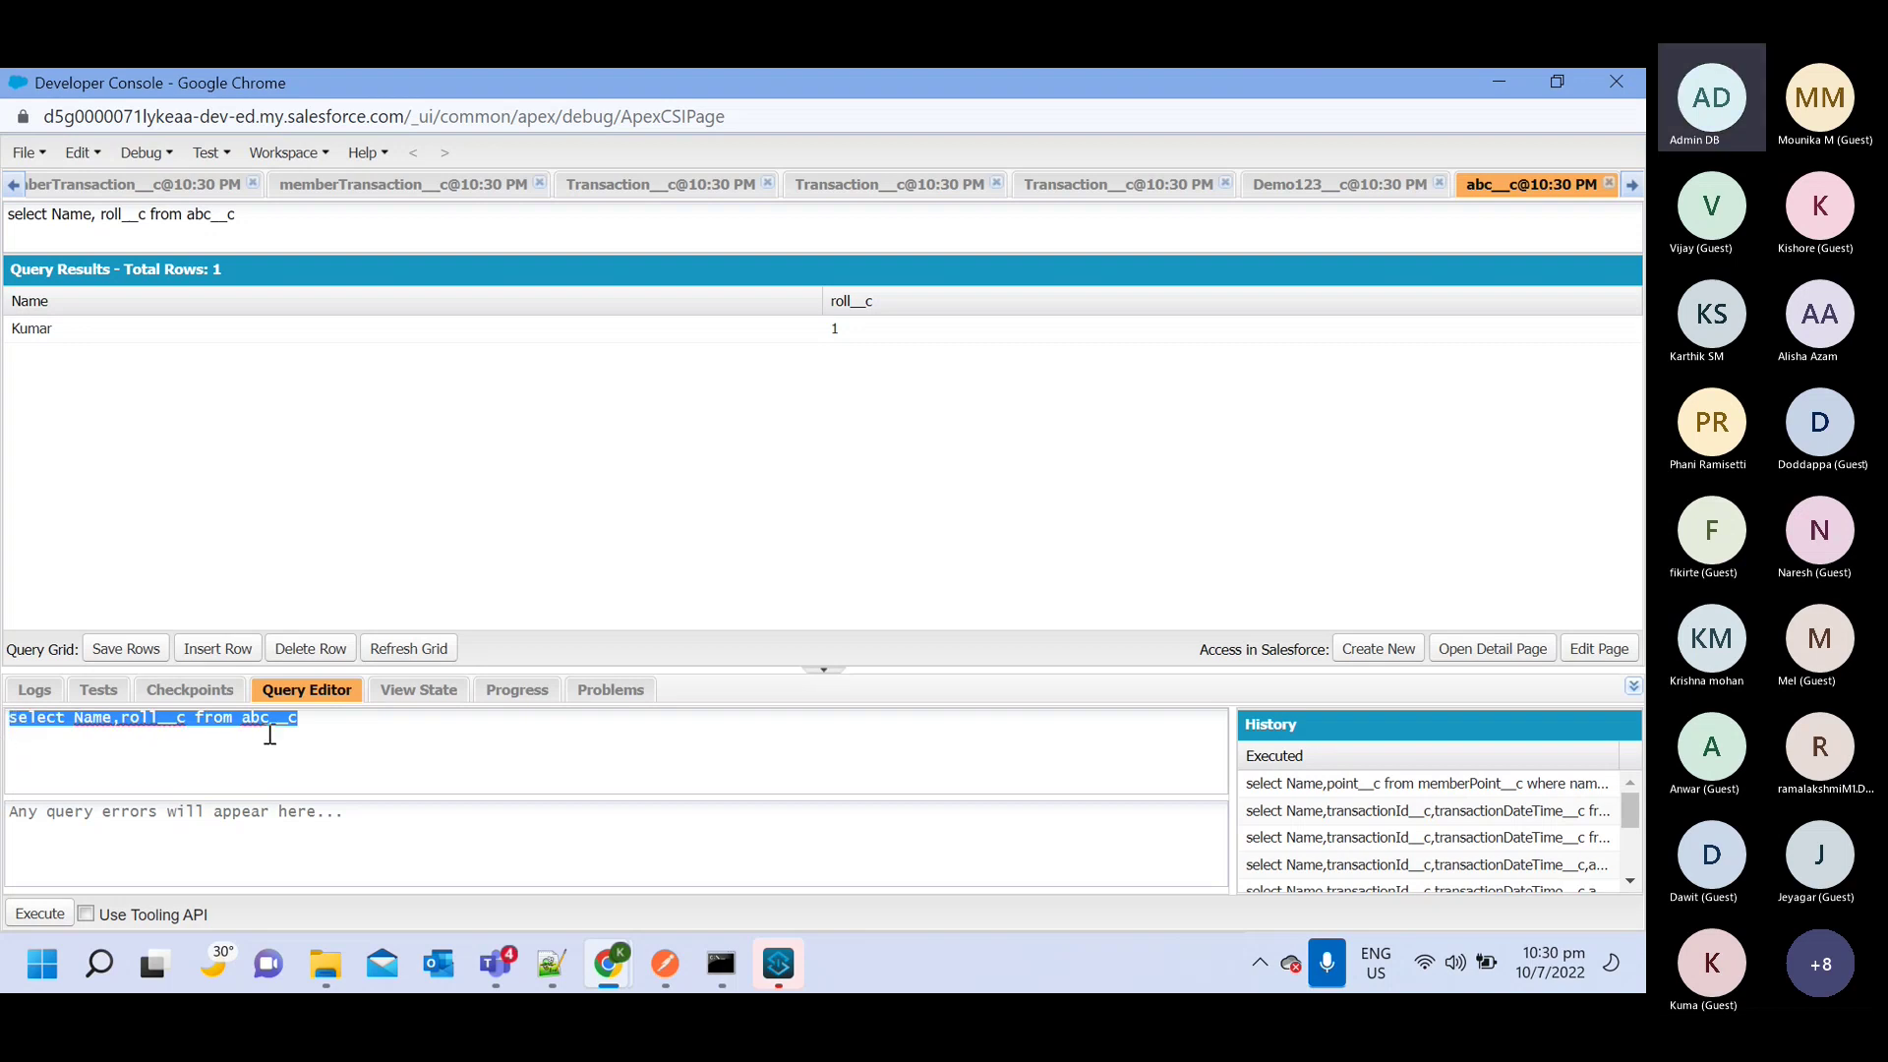
click(323, 721)
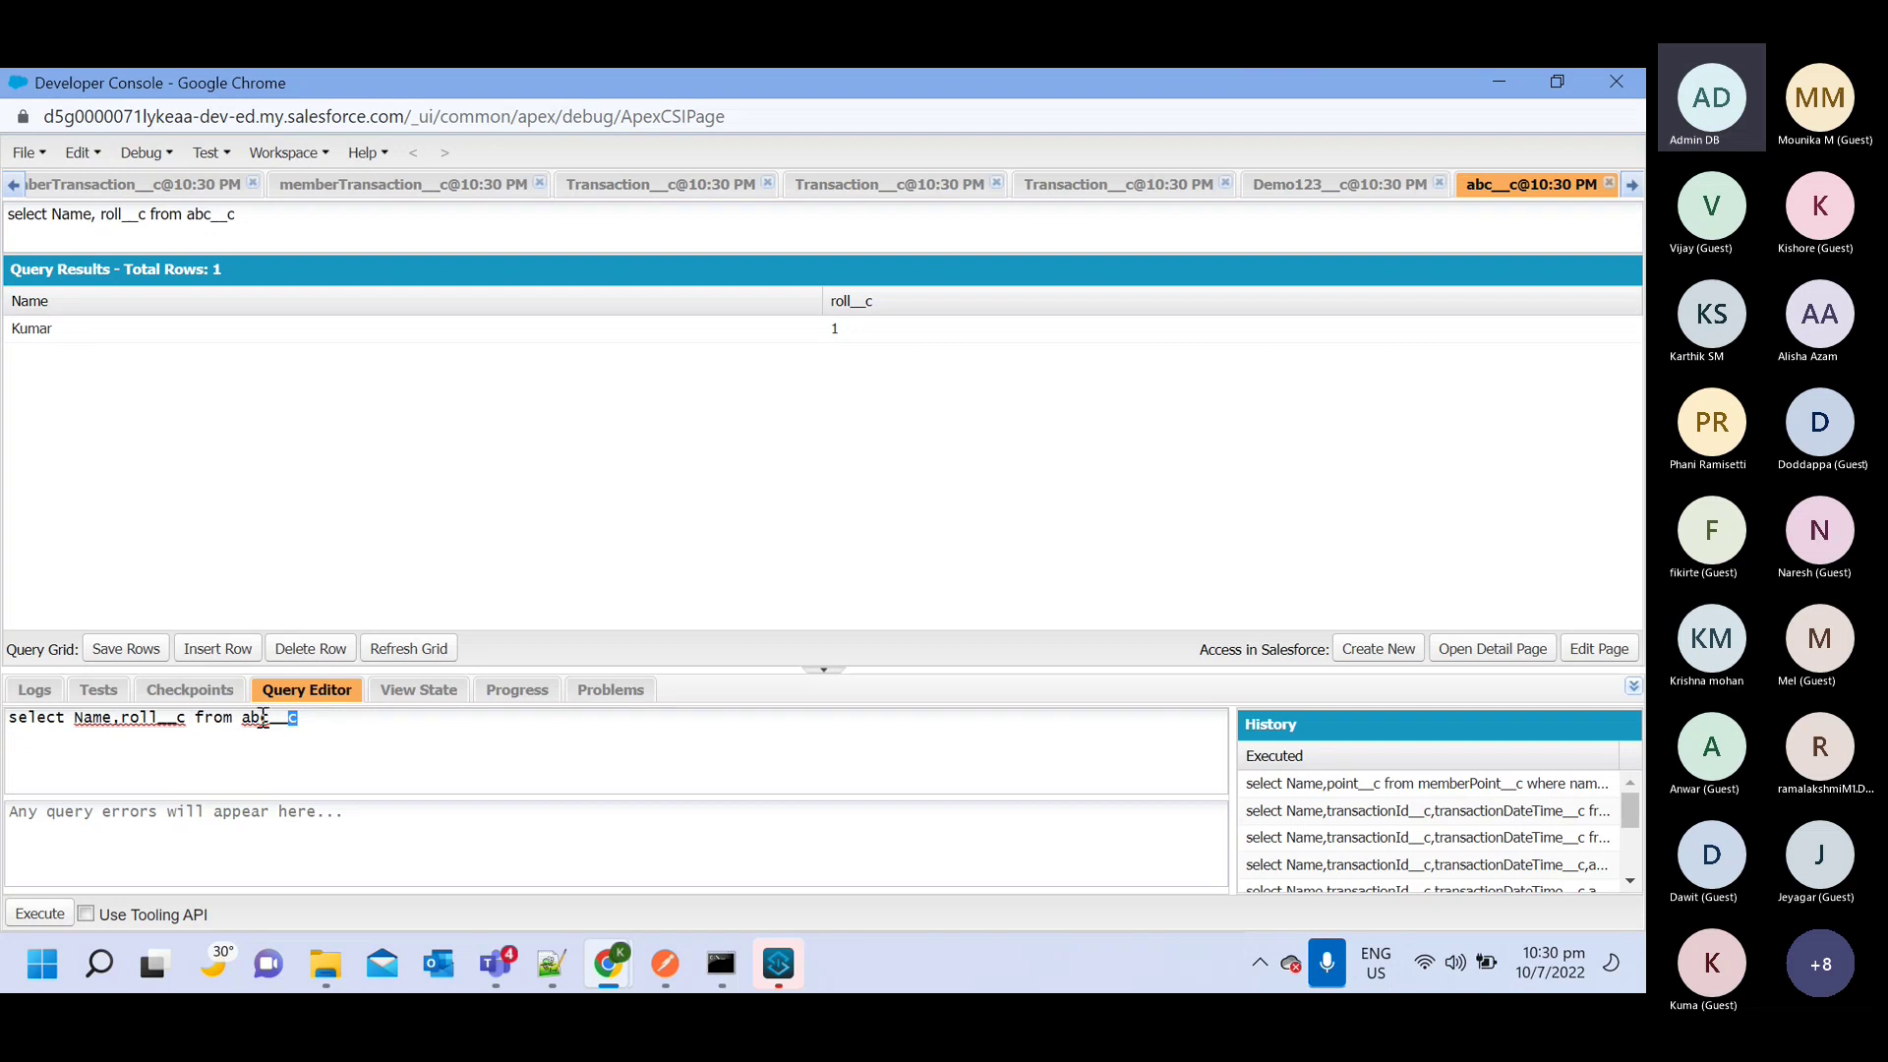
drag(300, 720, 10, 728)
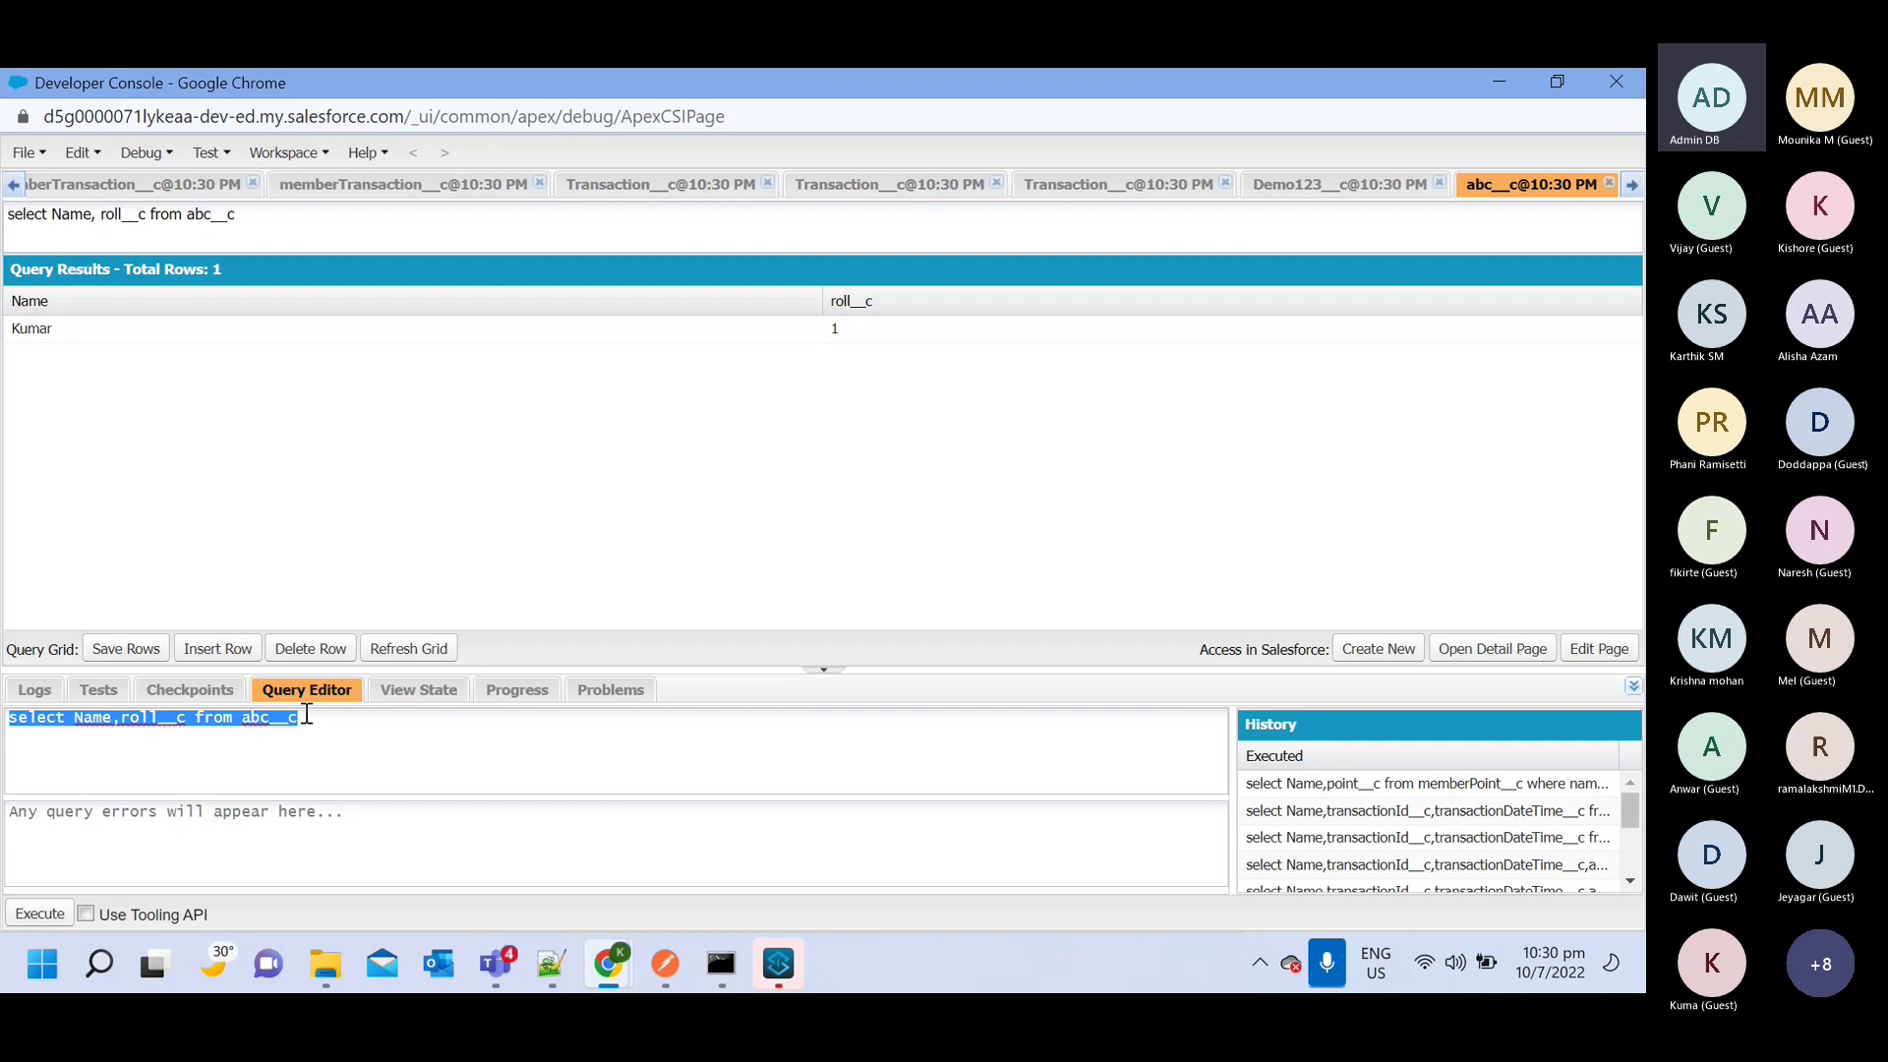
click(400, 734)
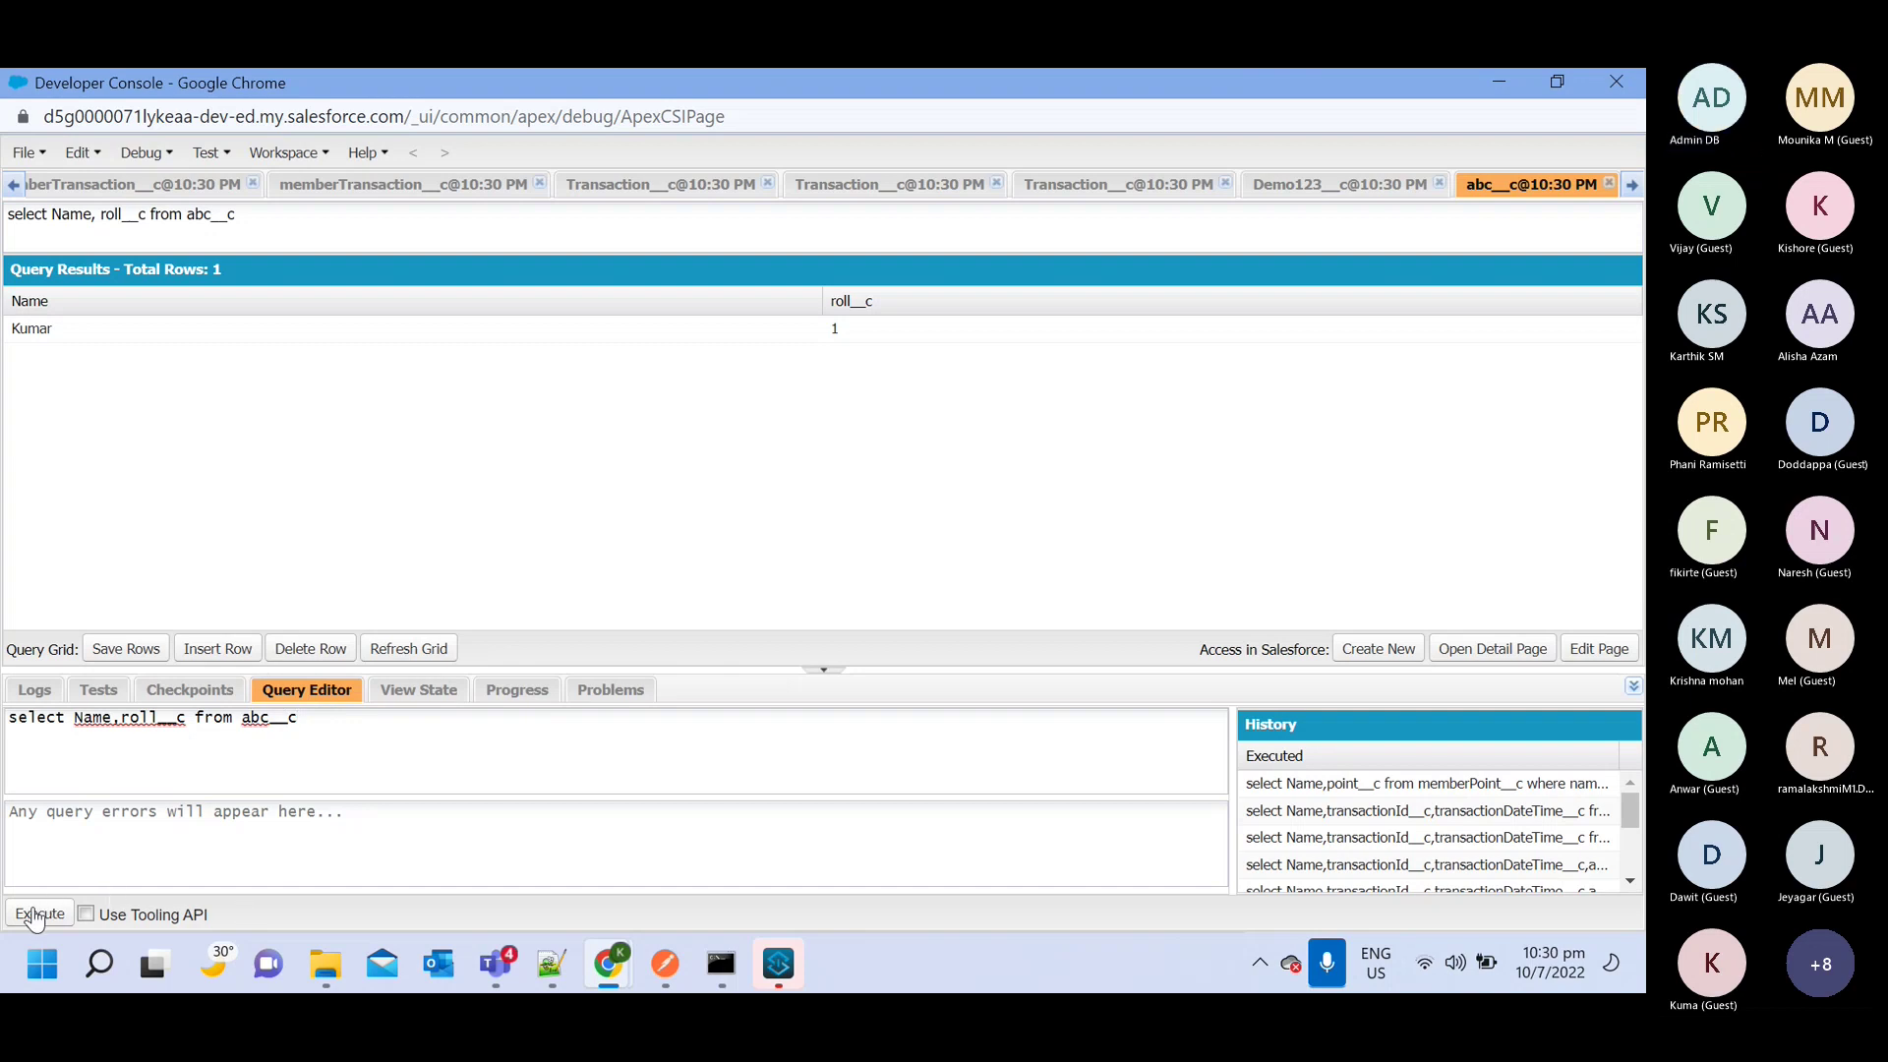
click(33, 301)
click(29, 334)
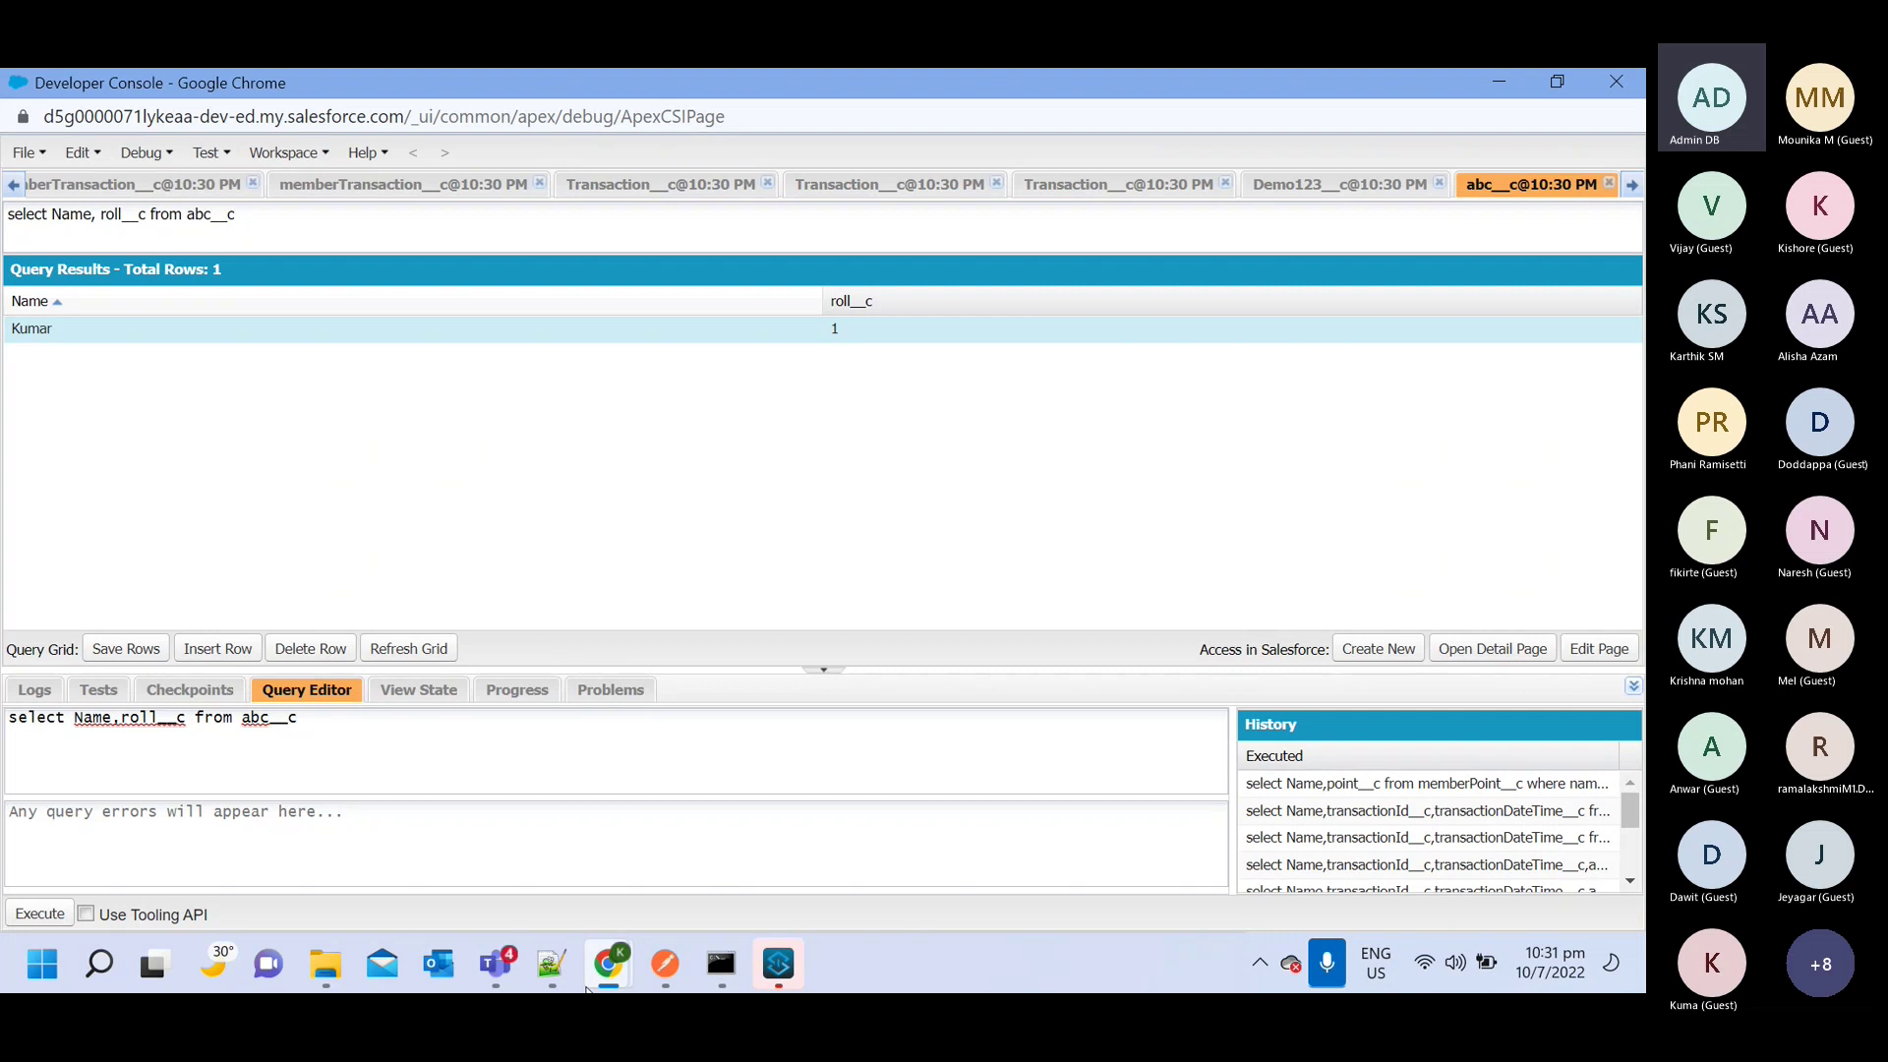
Step: Bring up the Mulesoft RealTime Project meeting and stop its recording via More, confirming the prompt
mouse_move(618, 968)
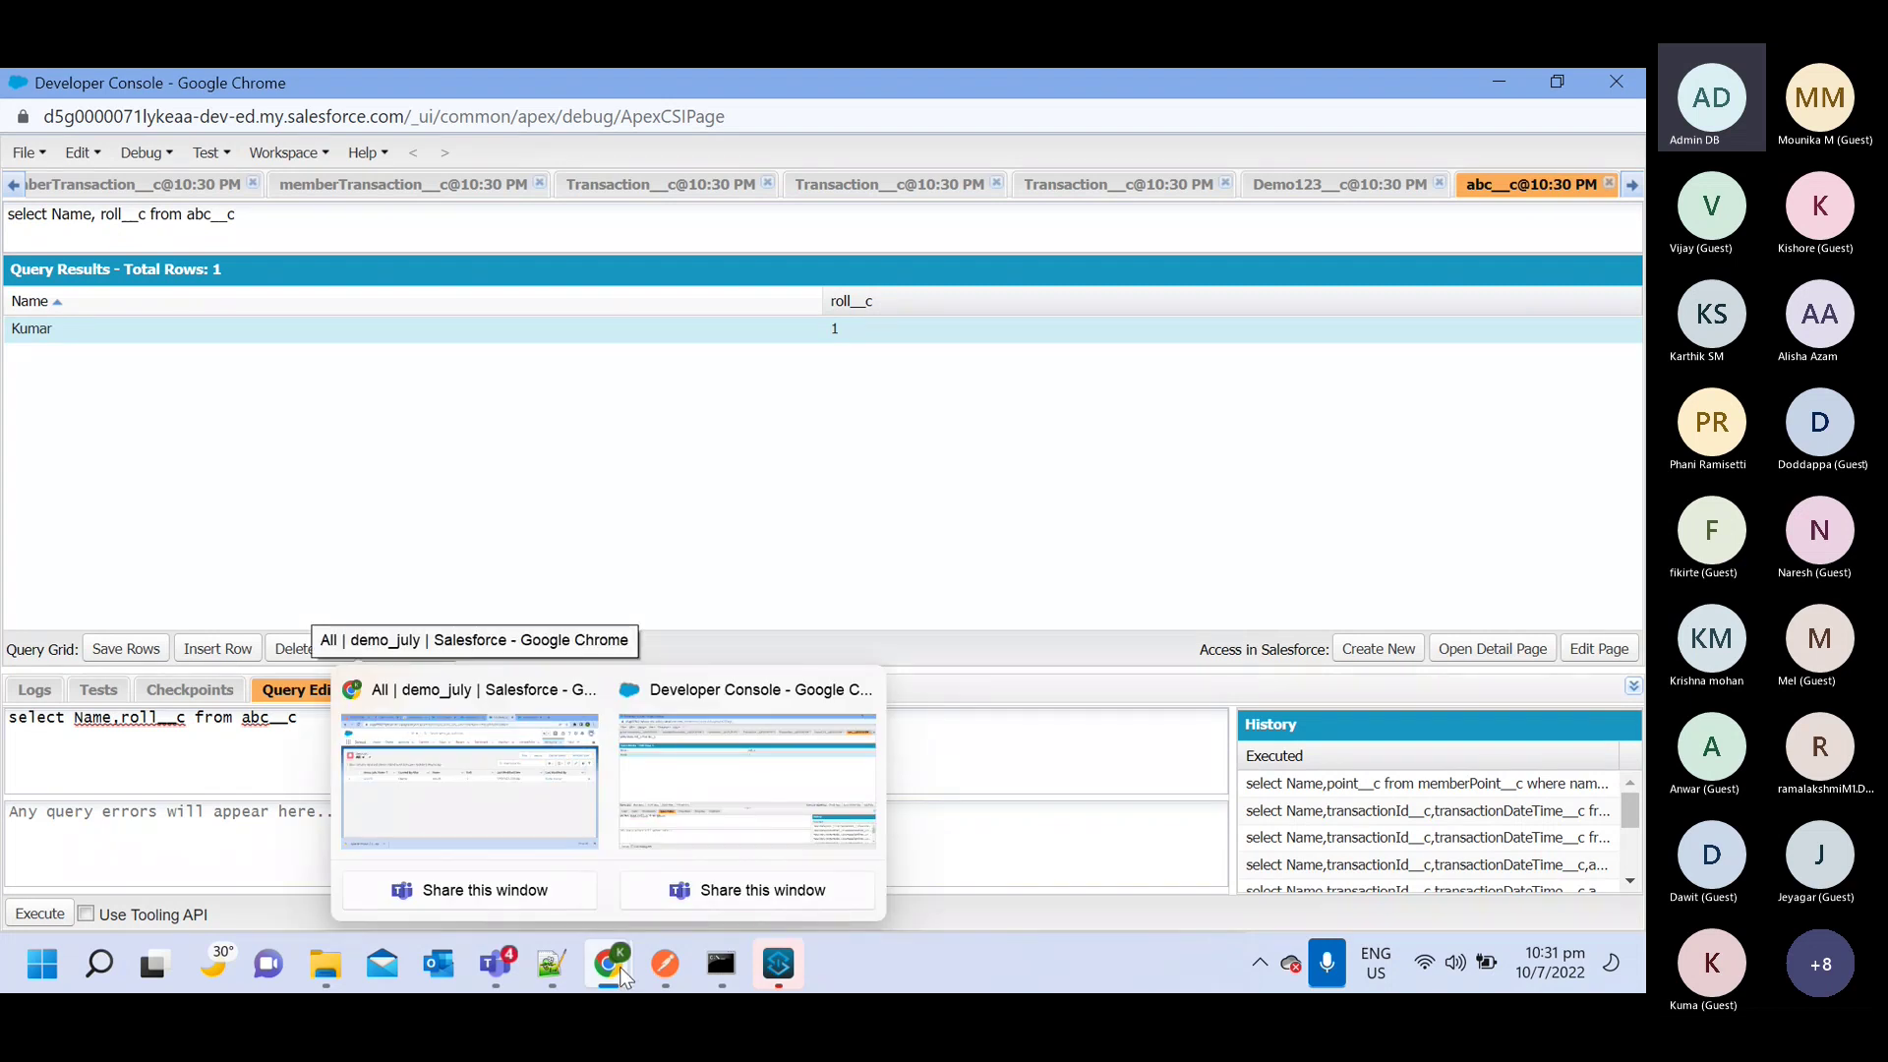
mouse_move(505, 961)
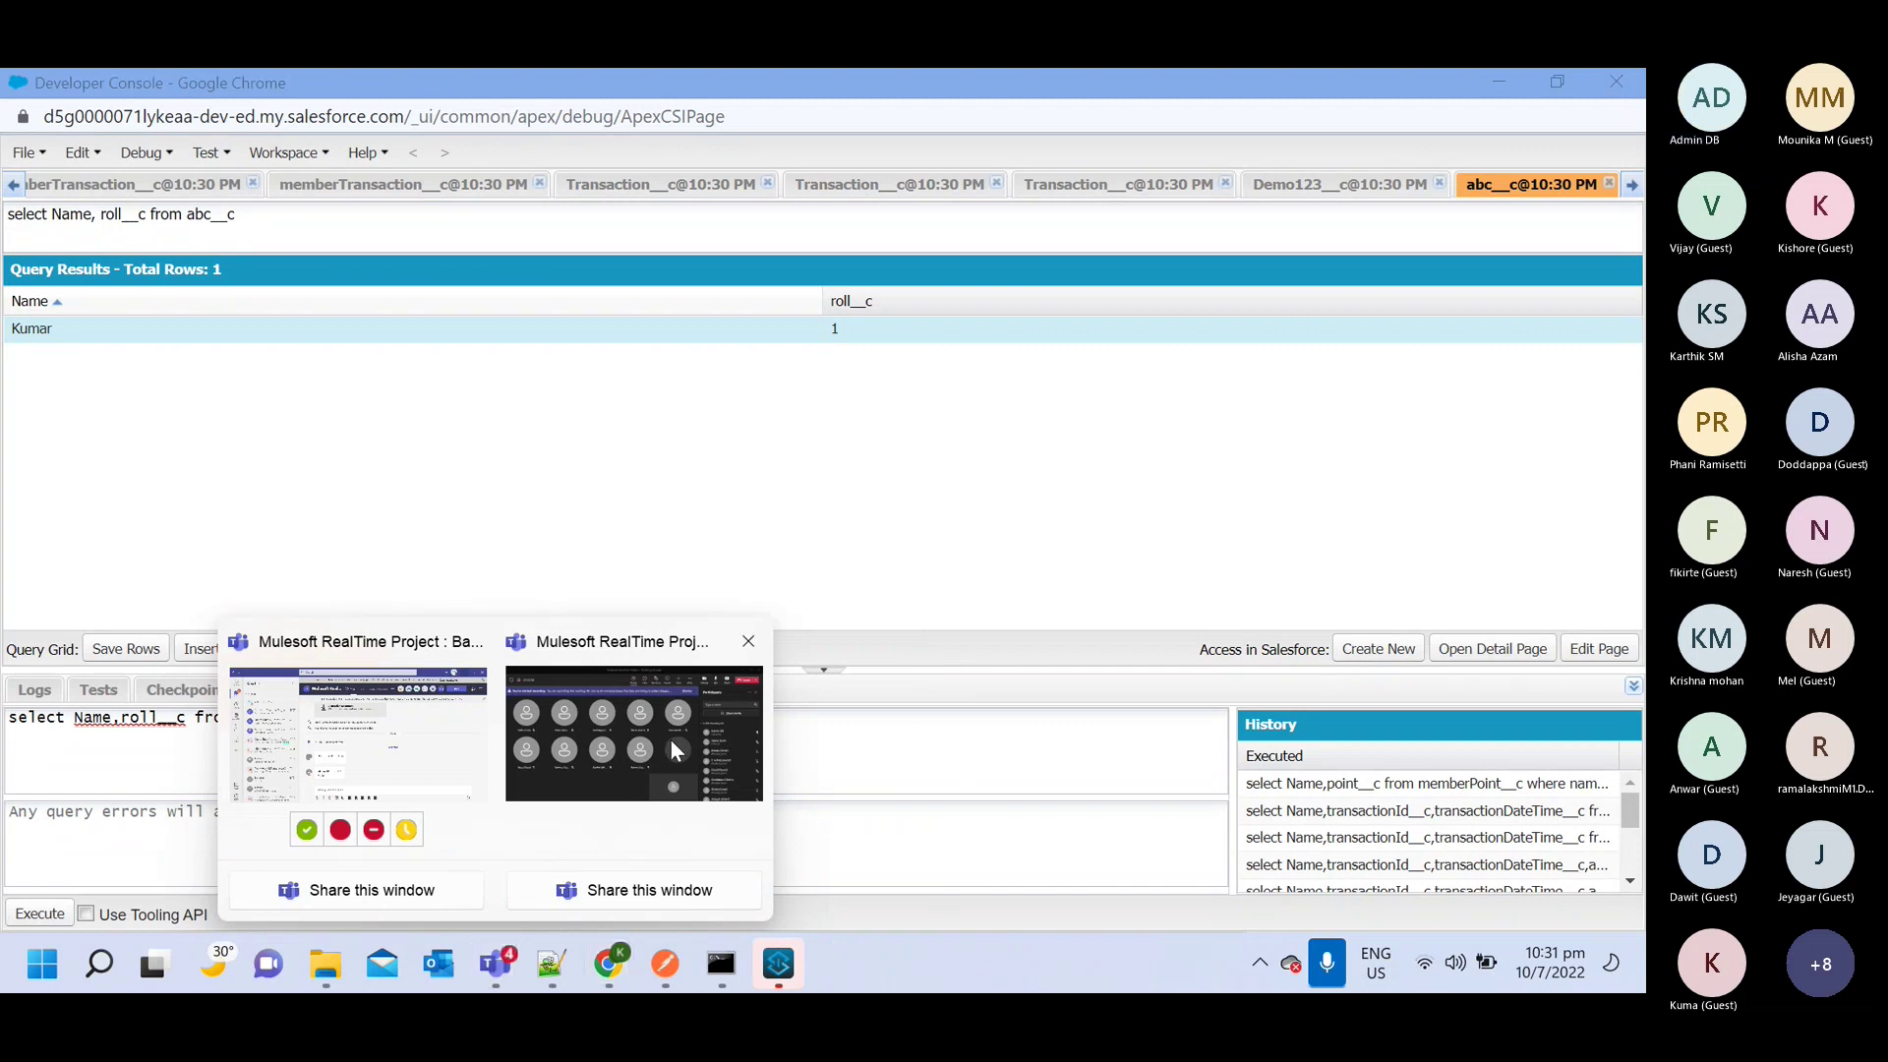
click(609, 795)
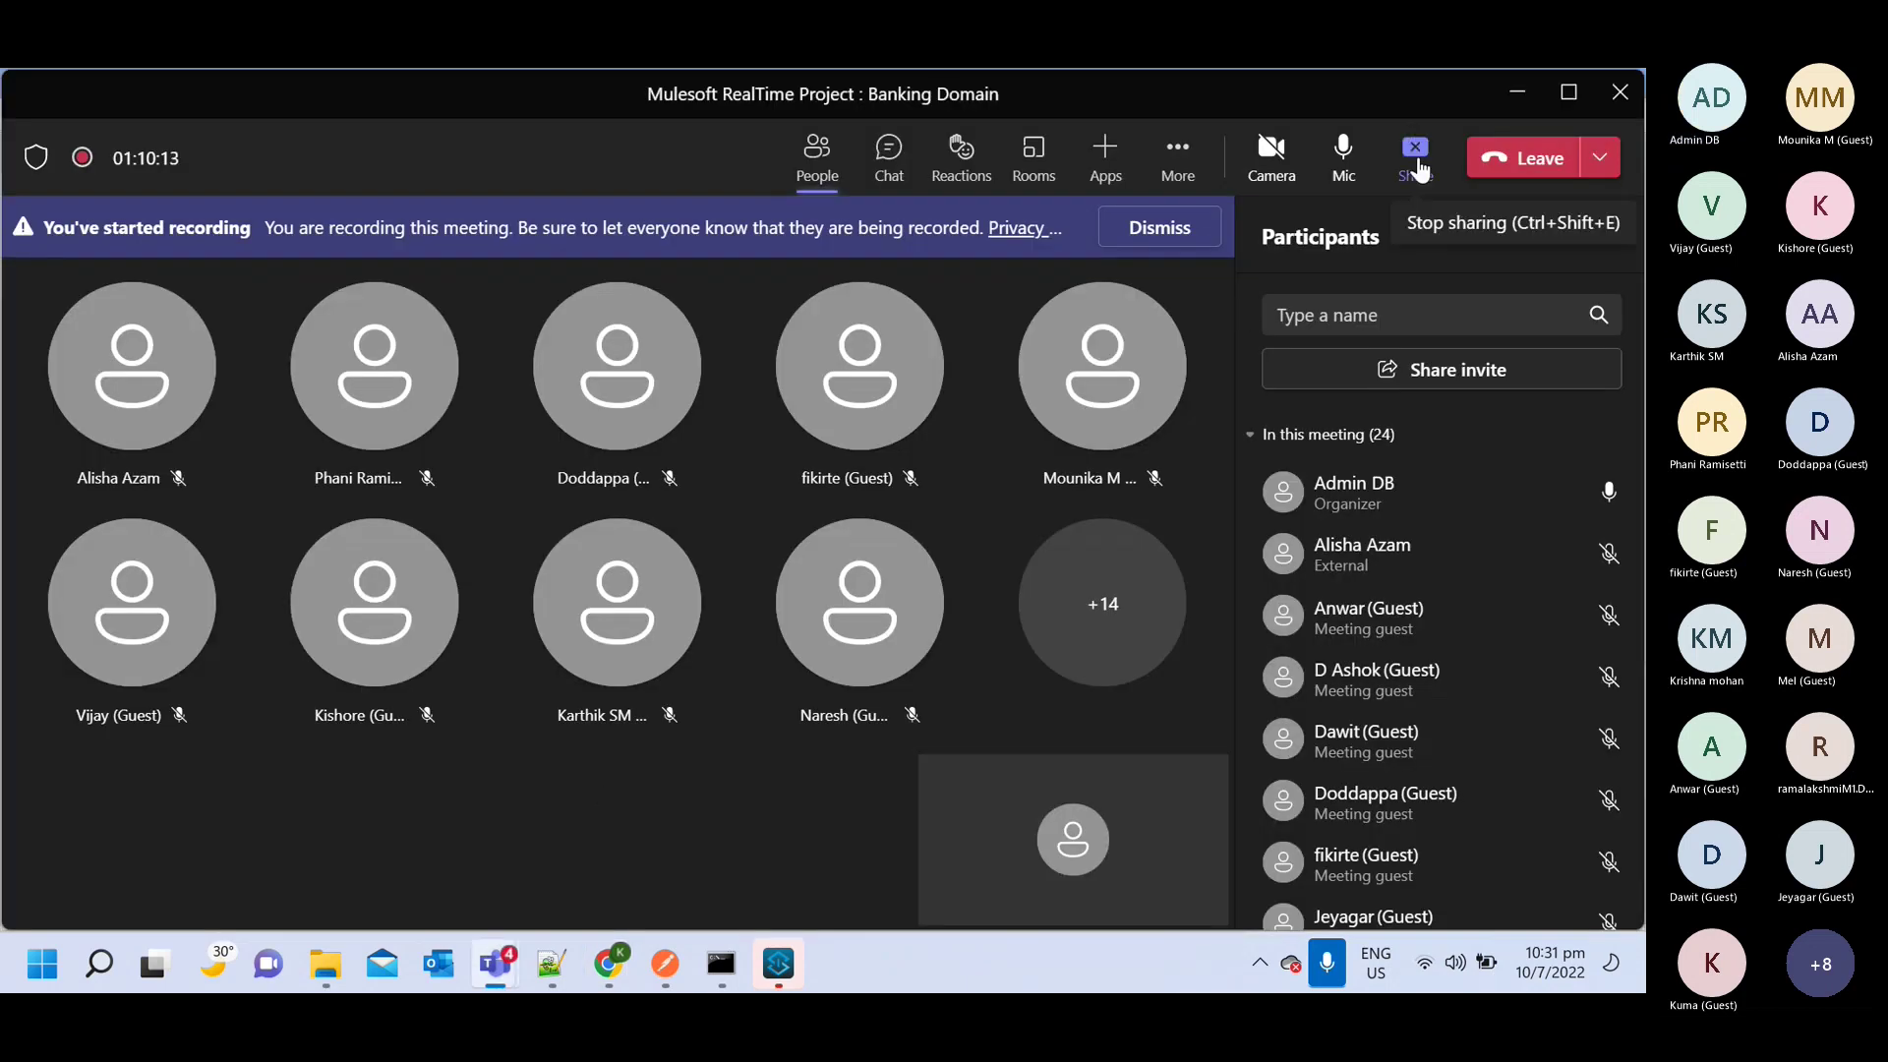
click(1178, 150)
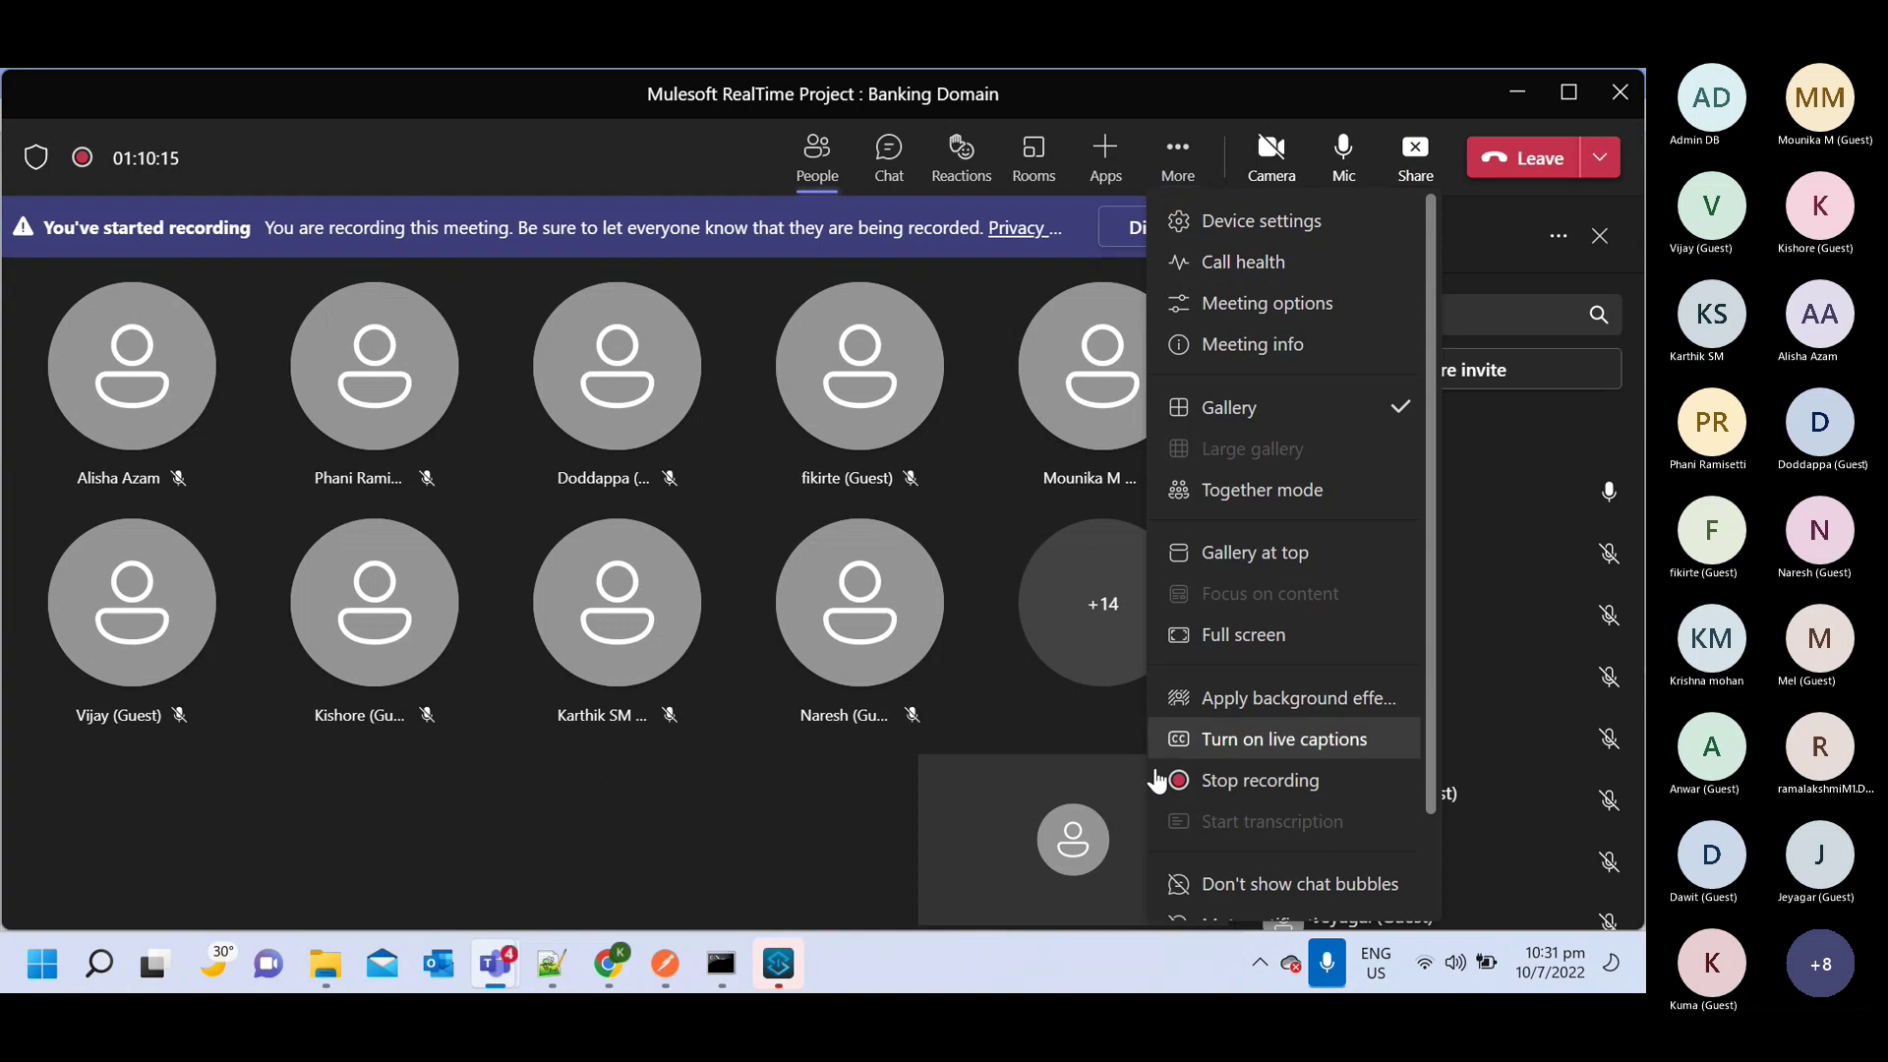
click(1205, 783)
click(997, 550)
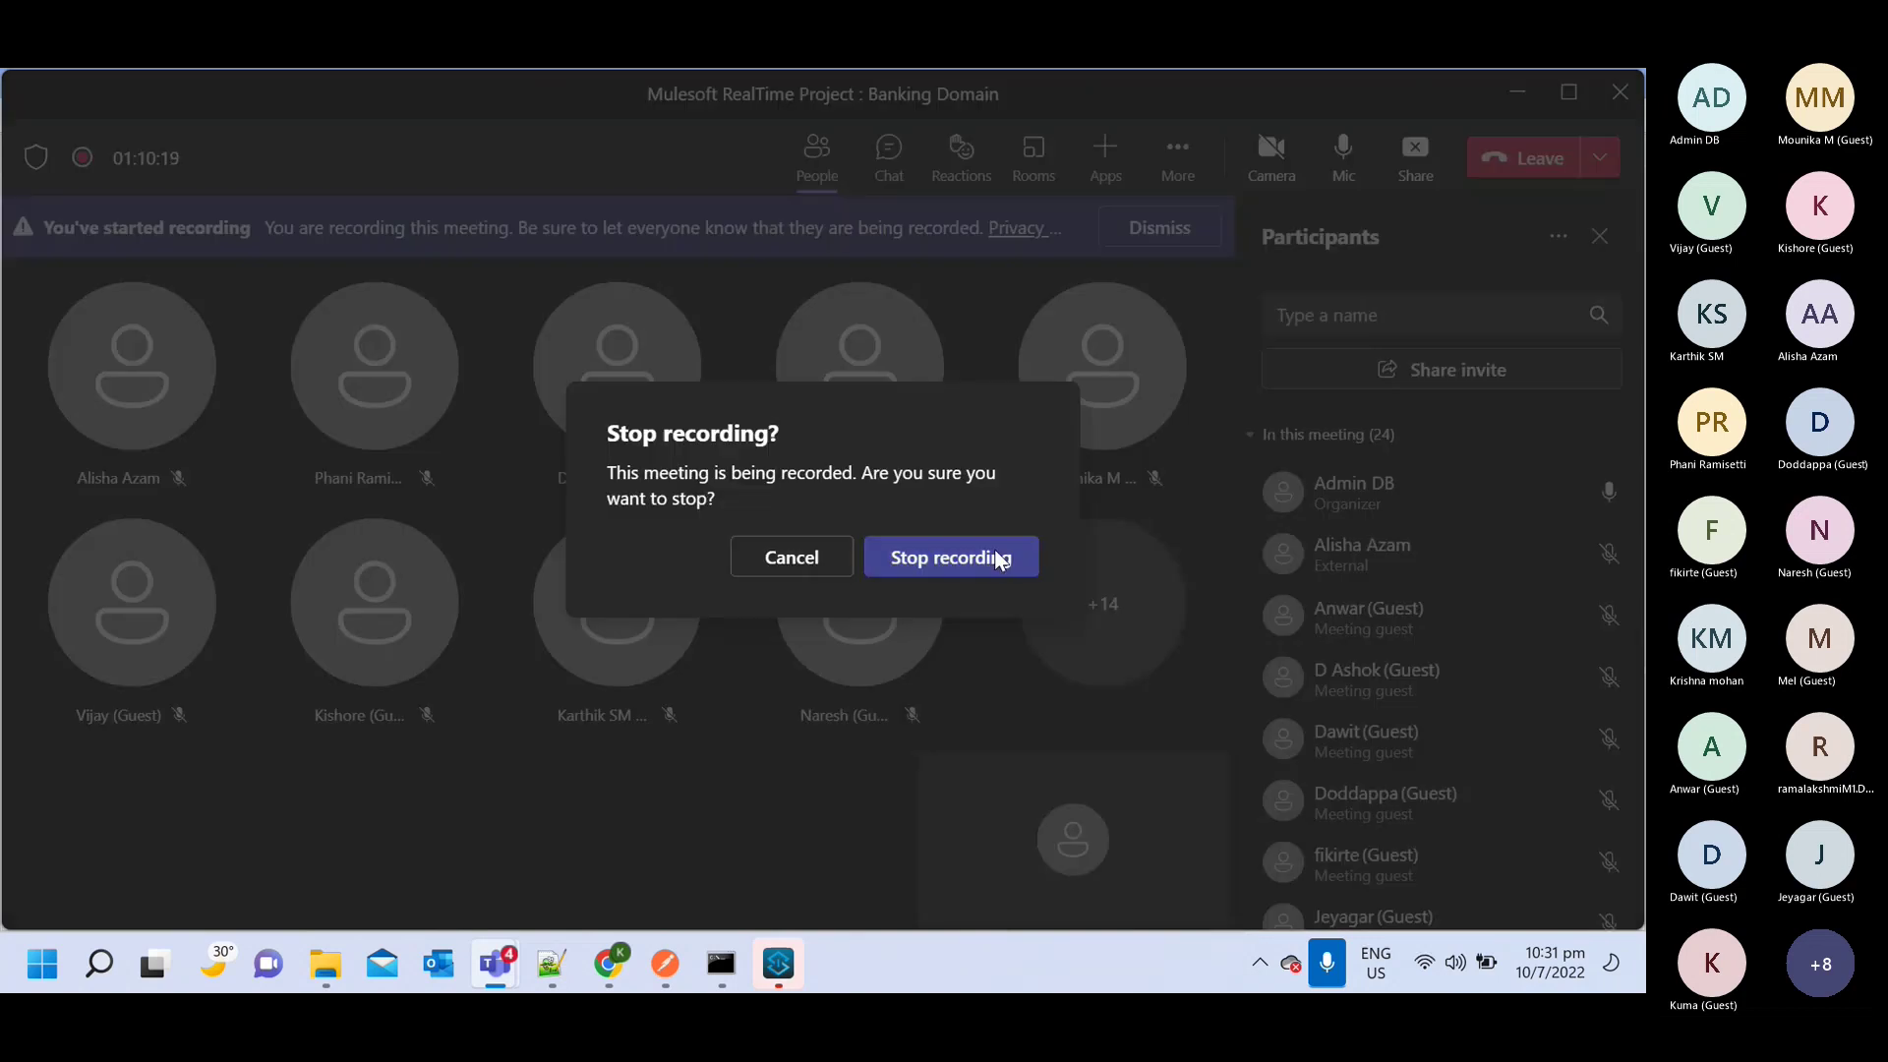